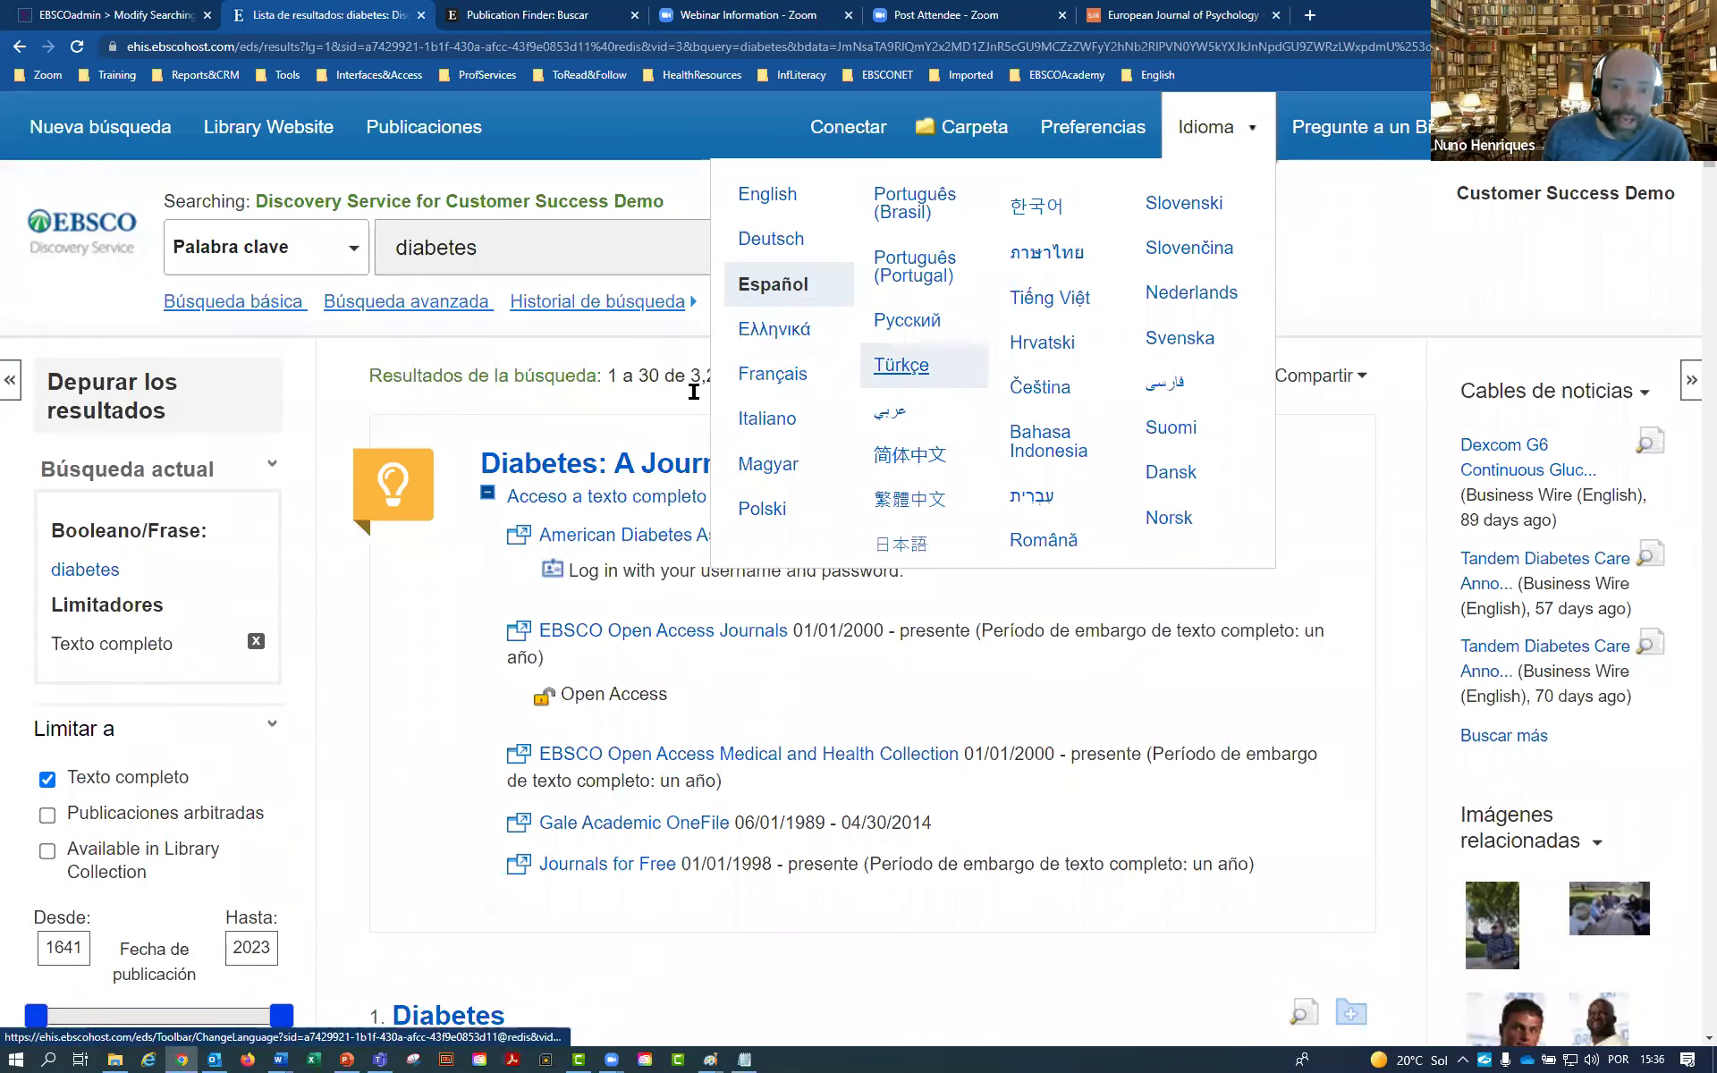
pyautogui.moveTo(1213, 144)
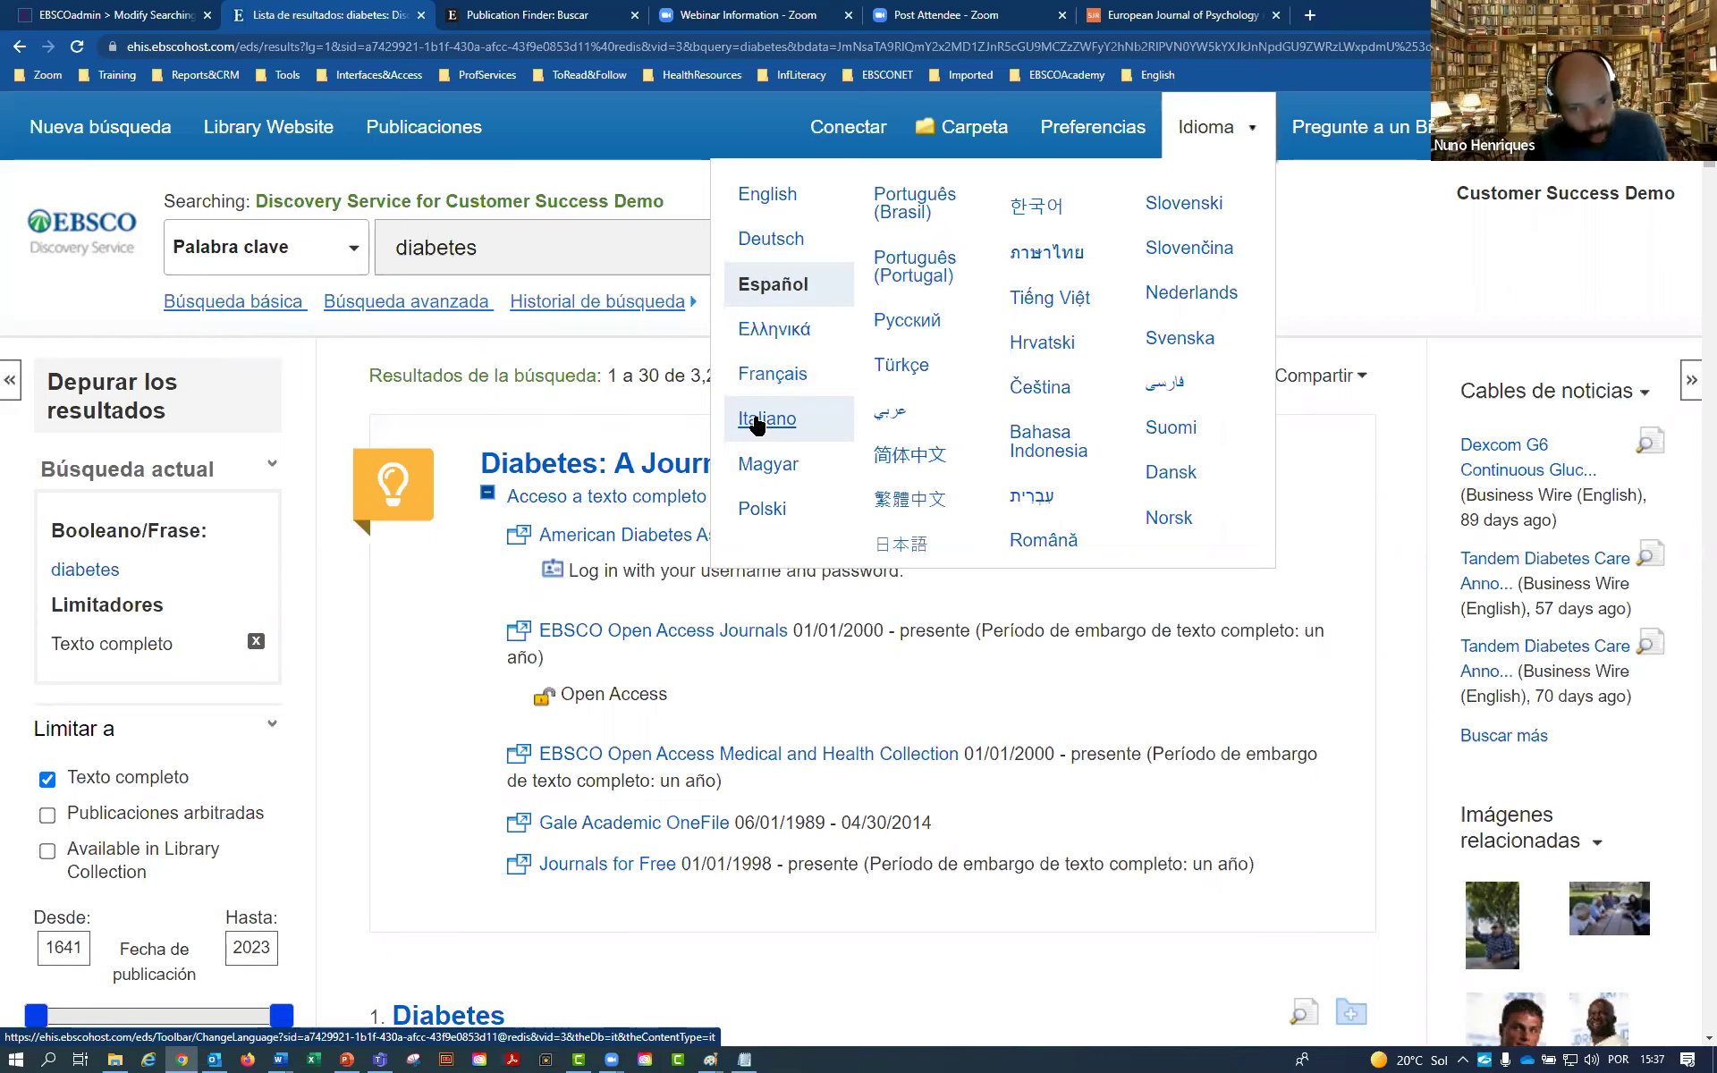
pyautogui.scroll(-8, 984, 788)
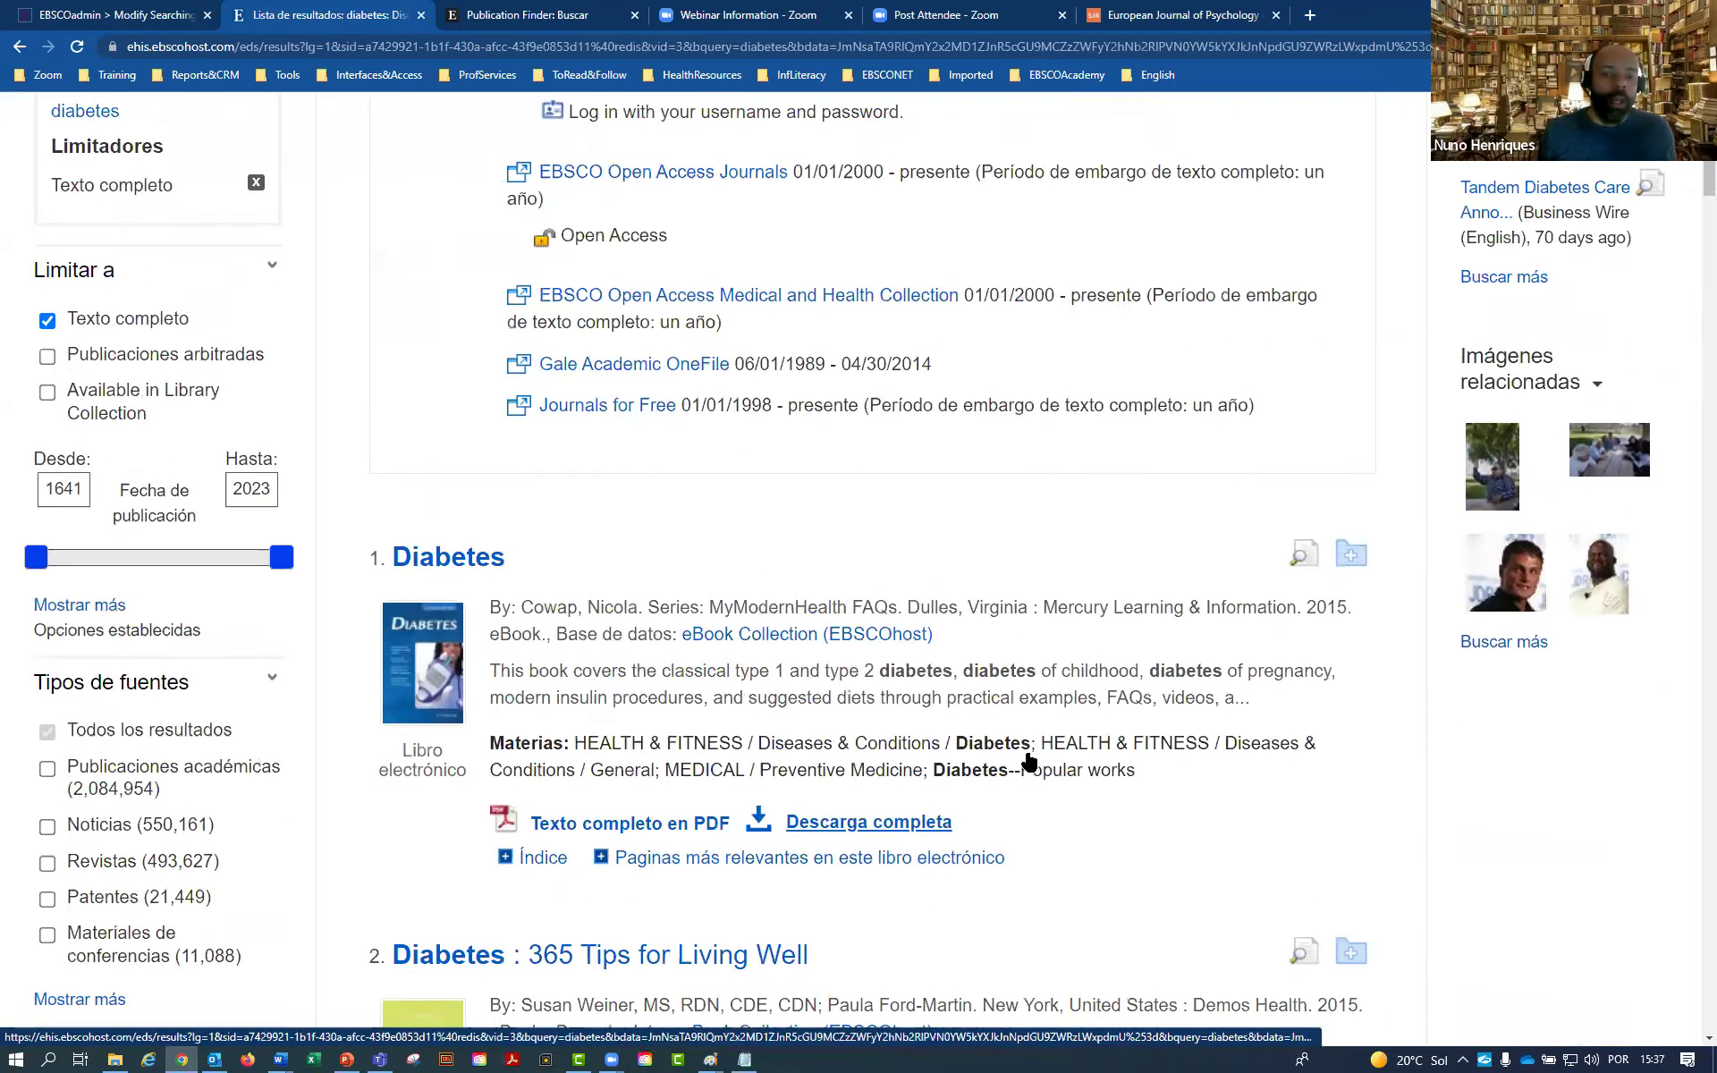
pyautogui.scroll(8, 1132, 675)
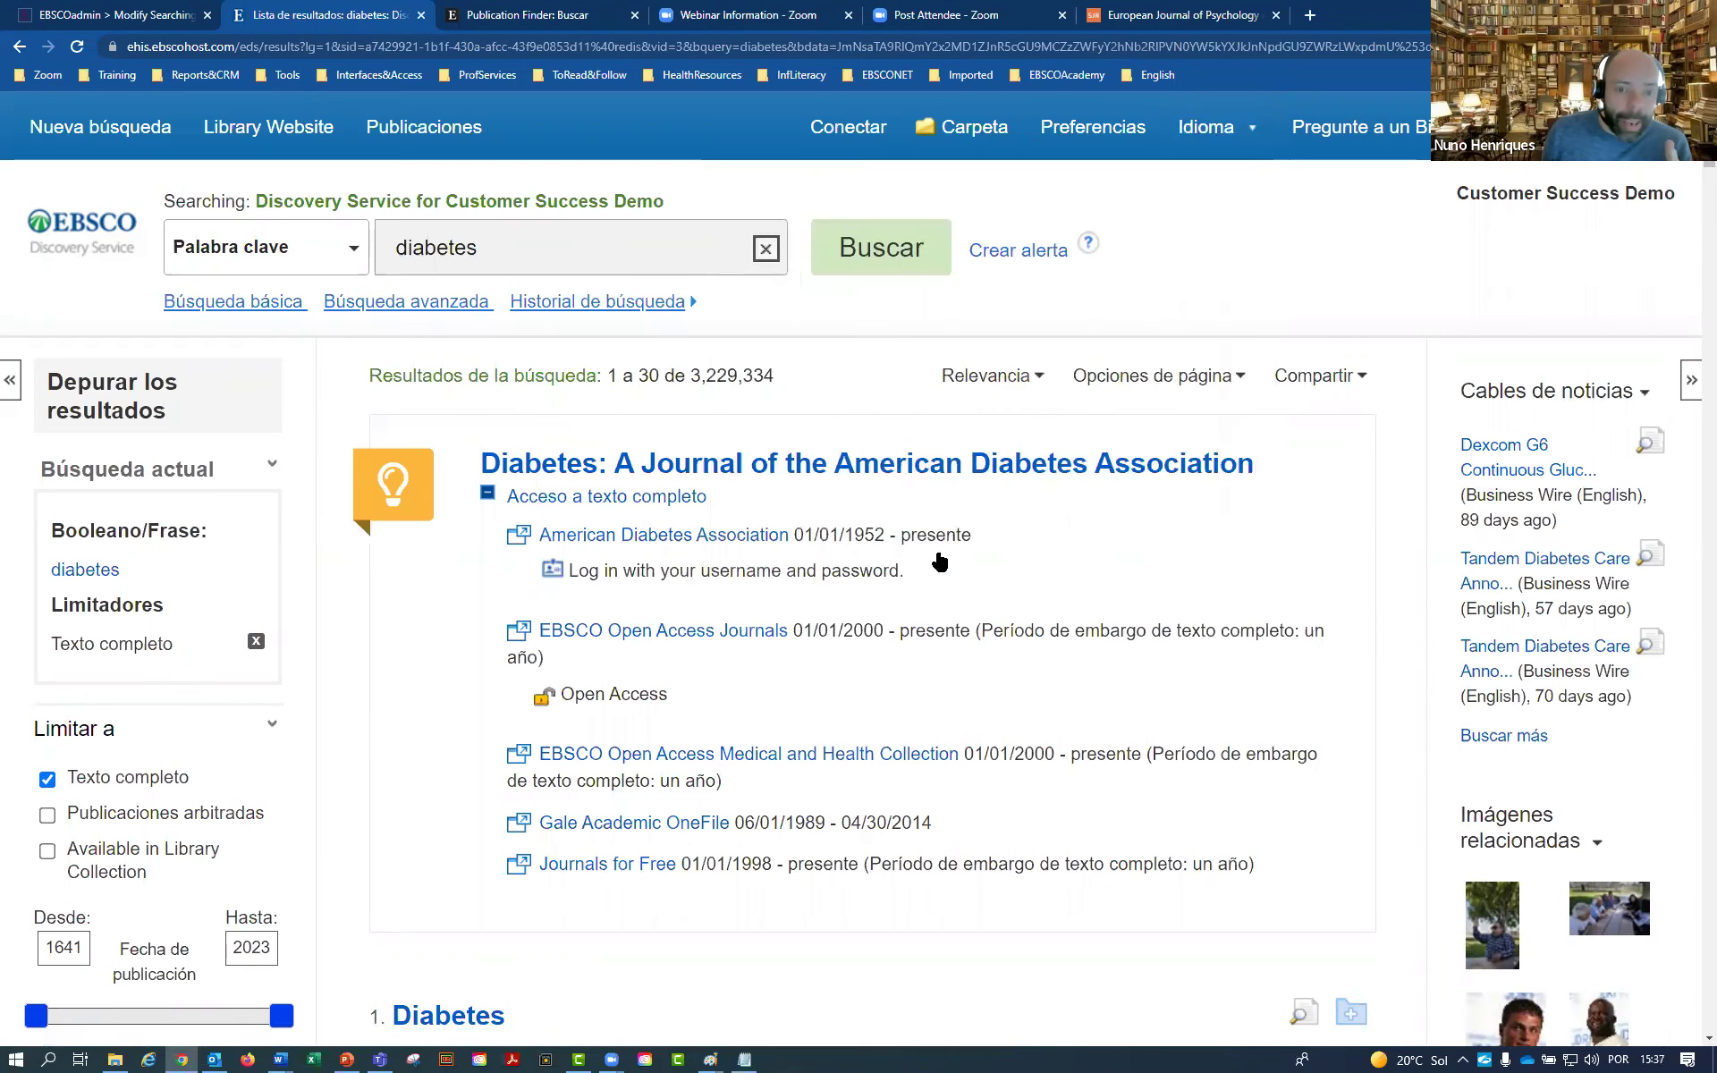
# Set the result list to show 50 results per page
pyautogui.doubleClick(653, 376)
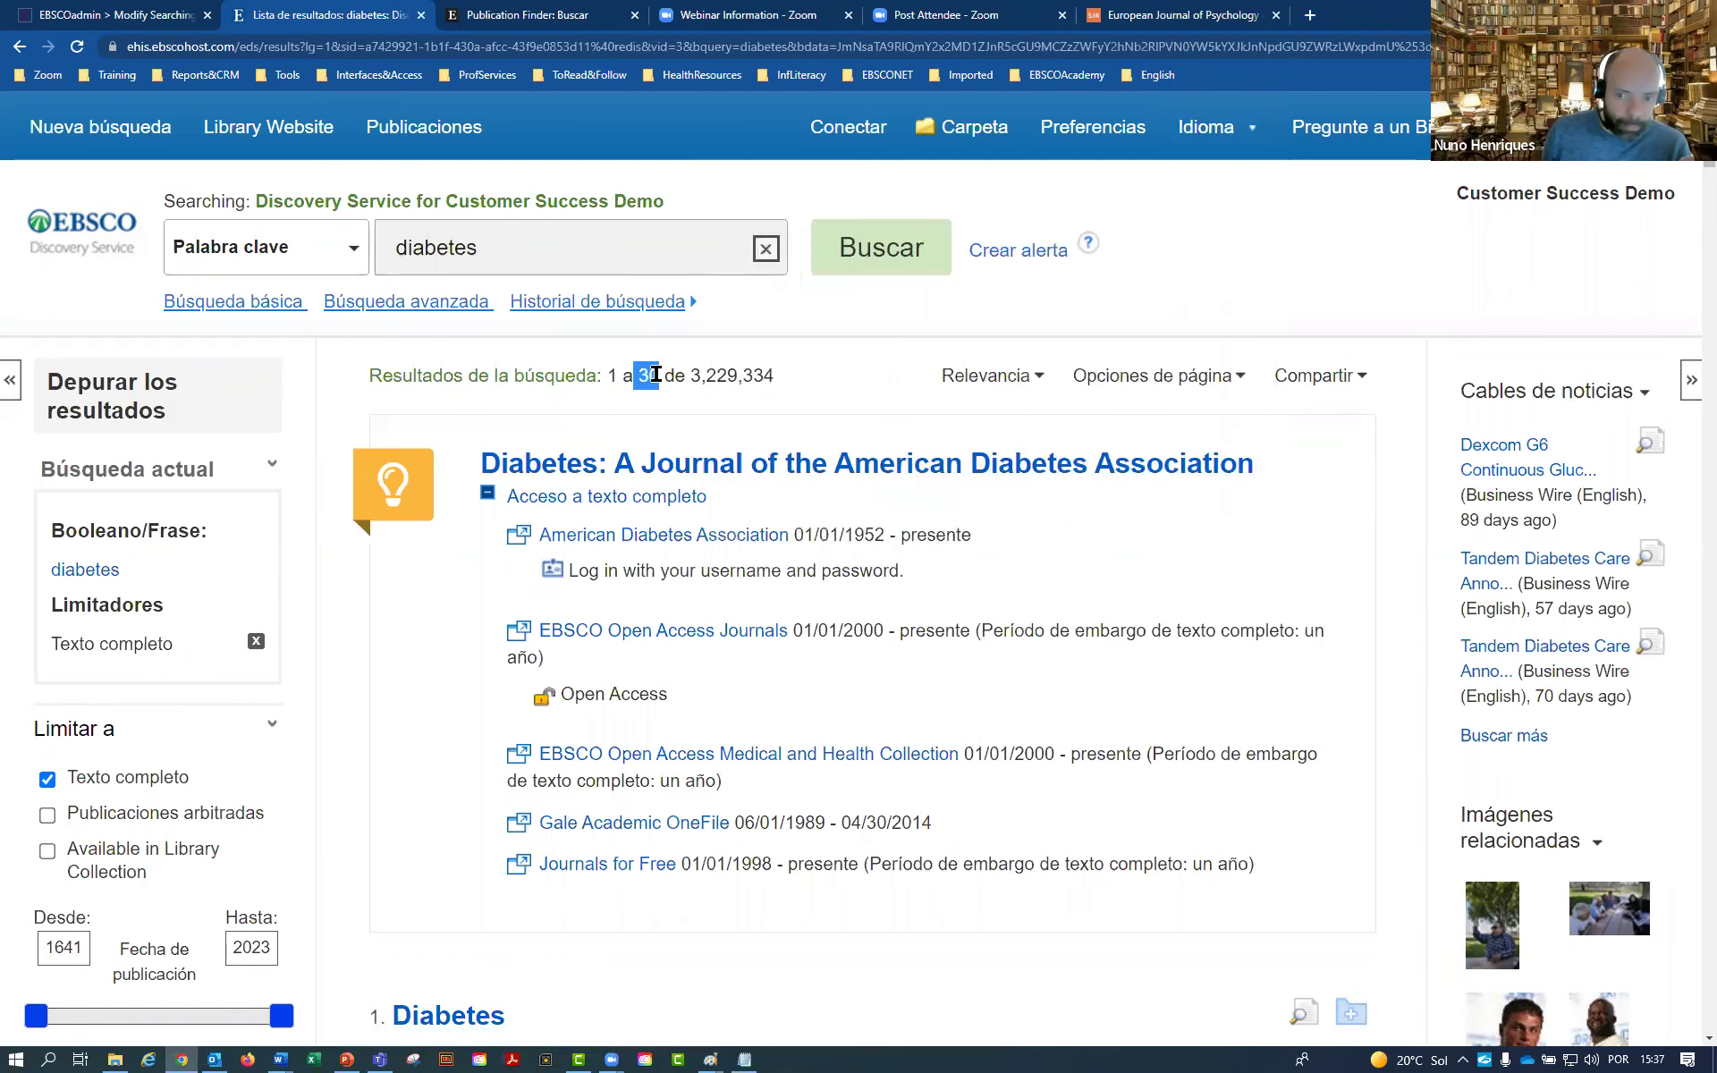
pyautogui.click(1196, 375)
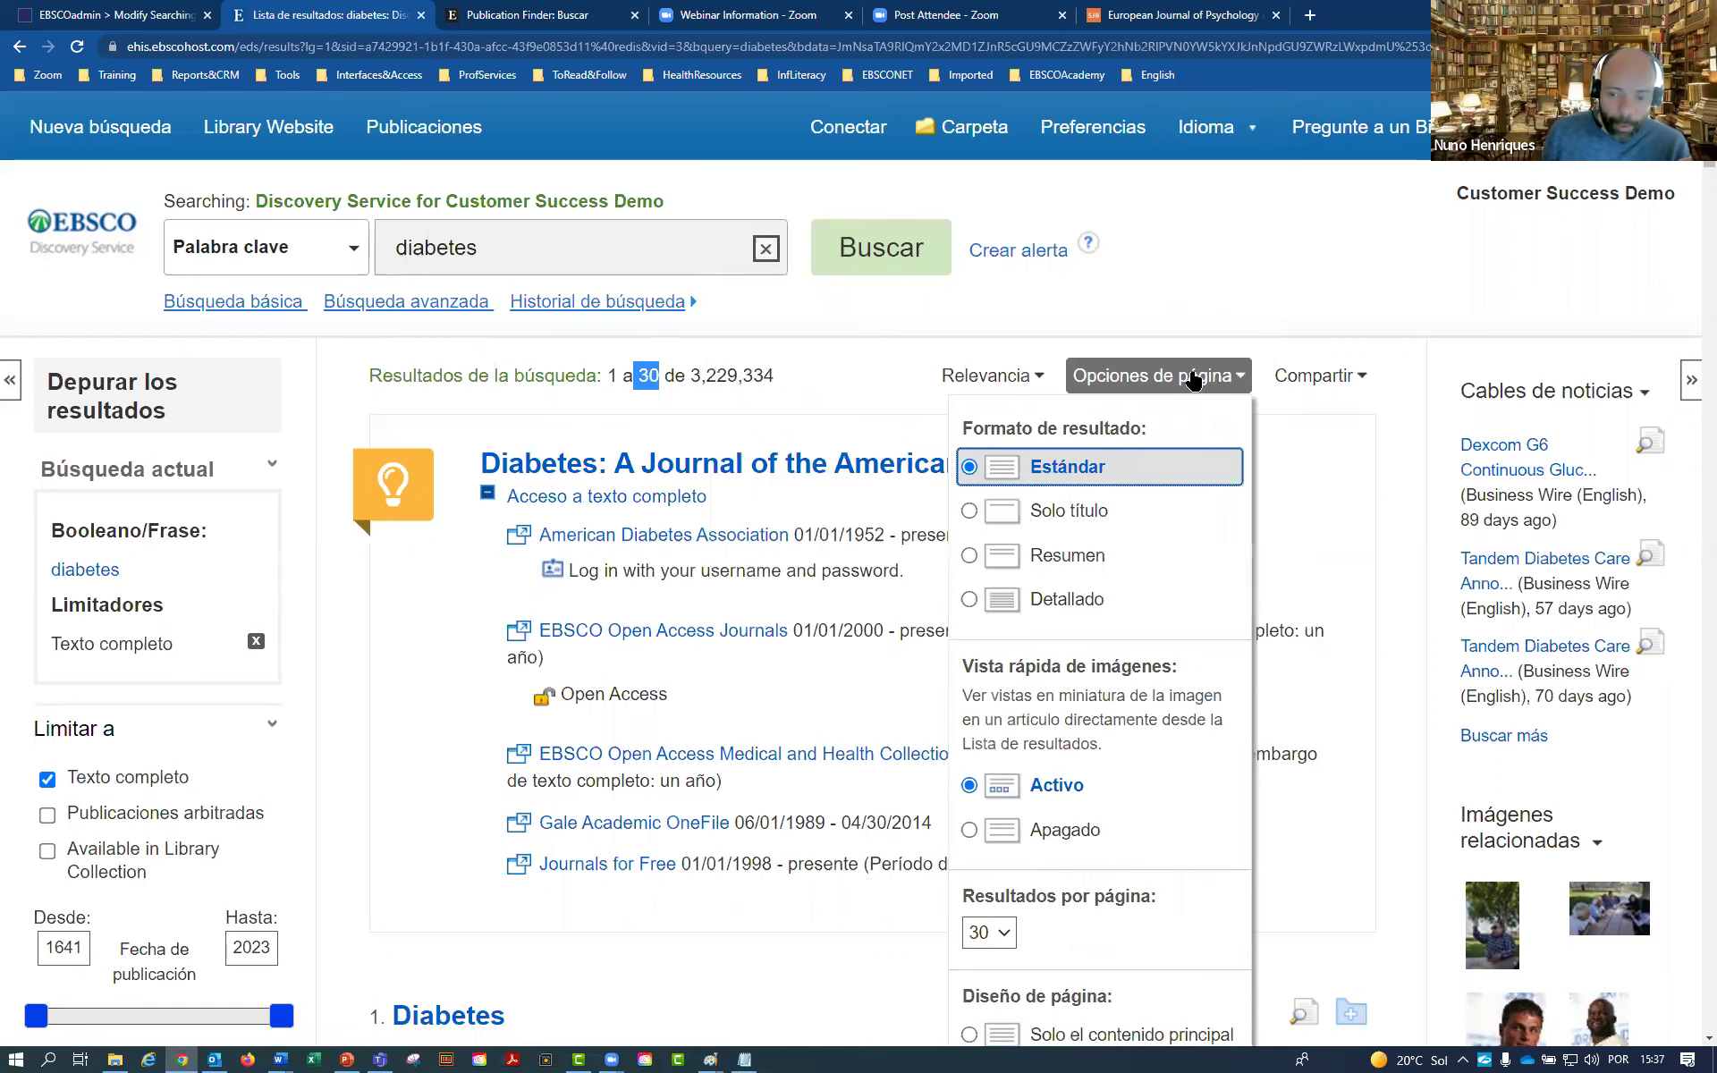
pyautogui.click(1002, 933)
pyautogui.scroll(-1, 1001, 751)
pyautogui.click(1005, 844)
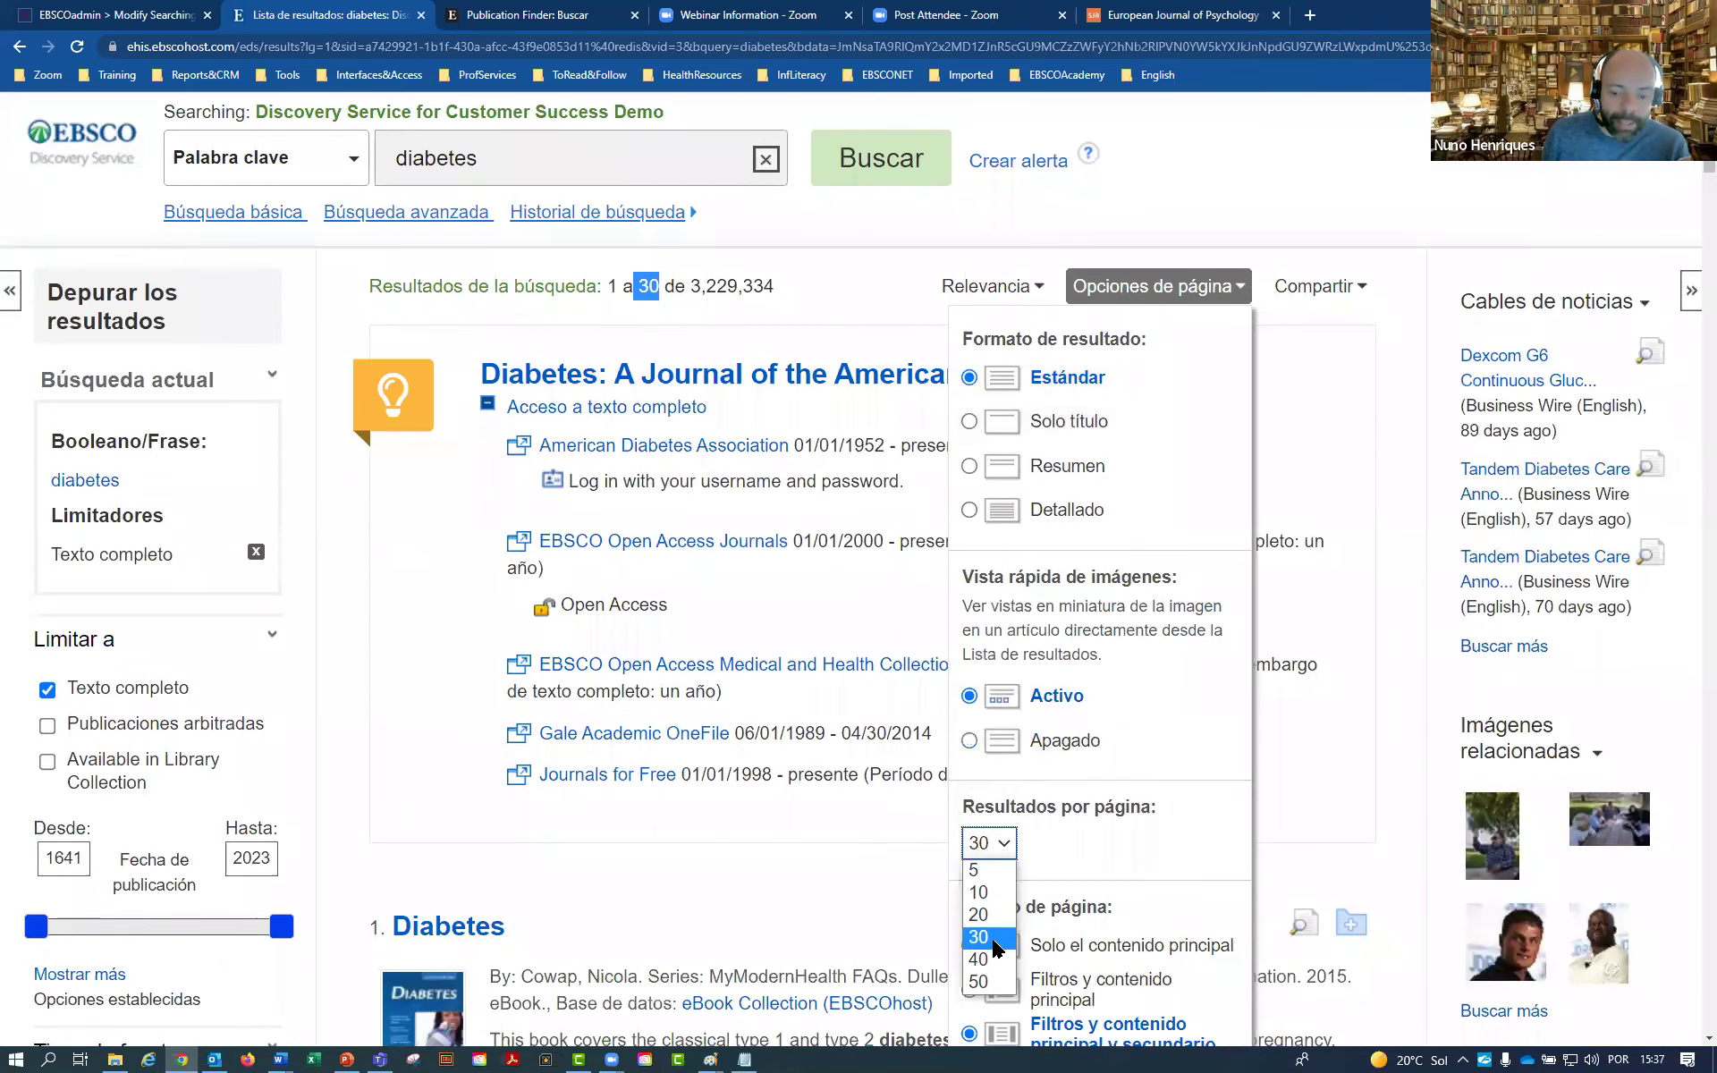
pyautogui.click(995, 989)
pyautogui.scroll(-6, 1091, 653)
pyautogui.click(1100, 624)
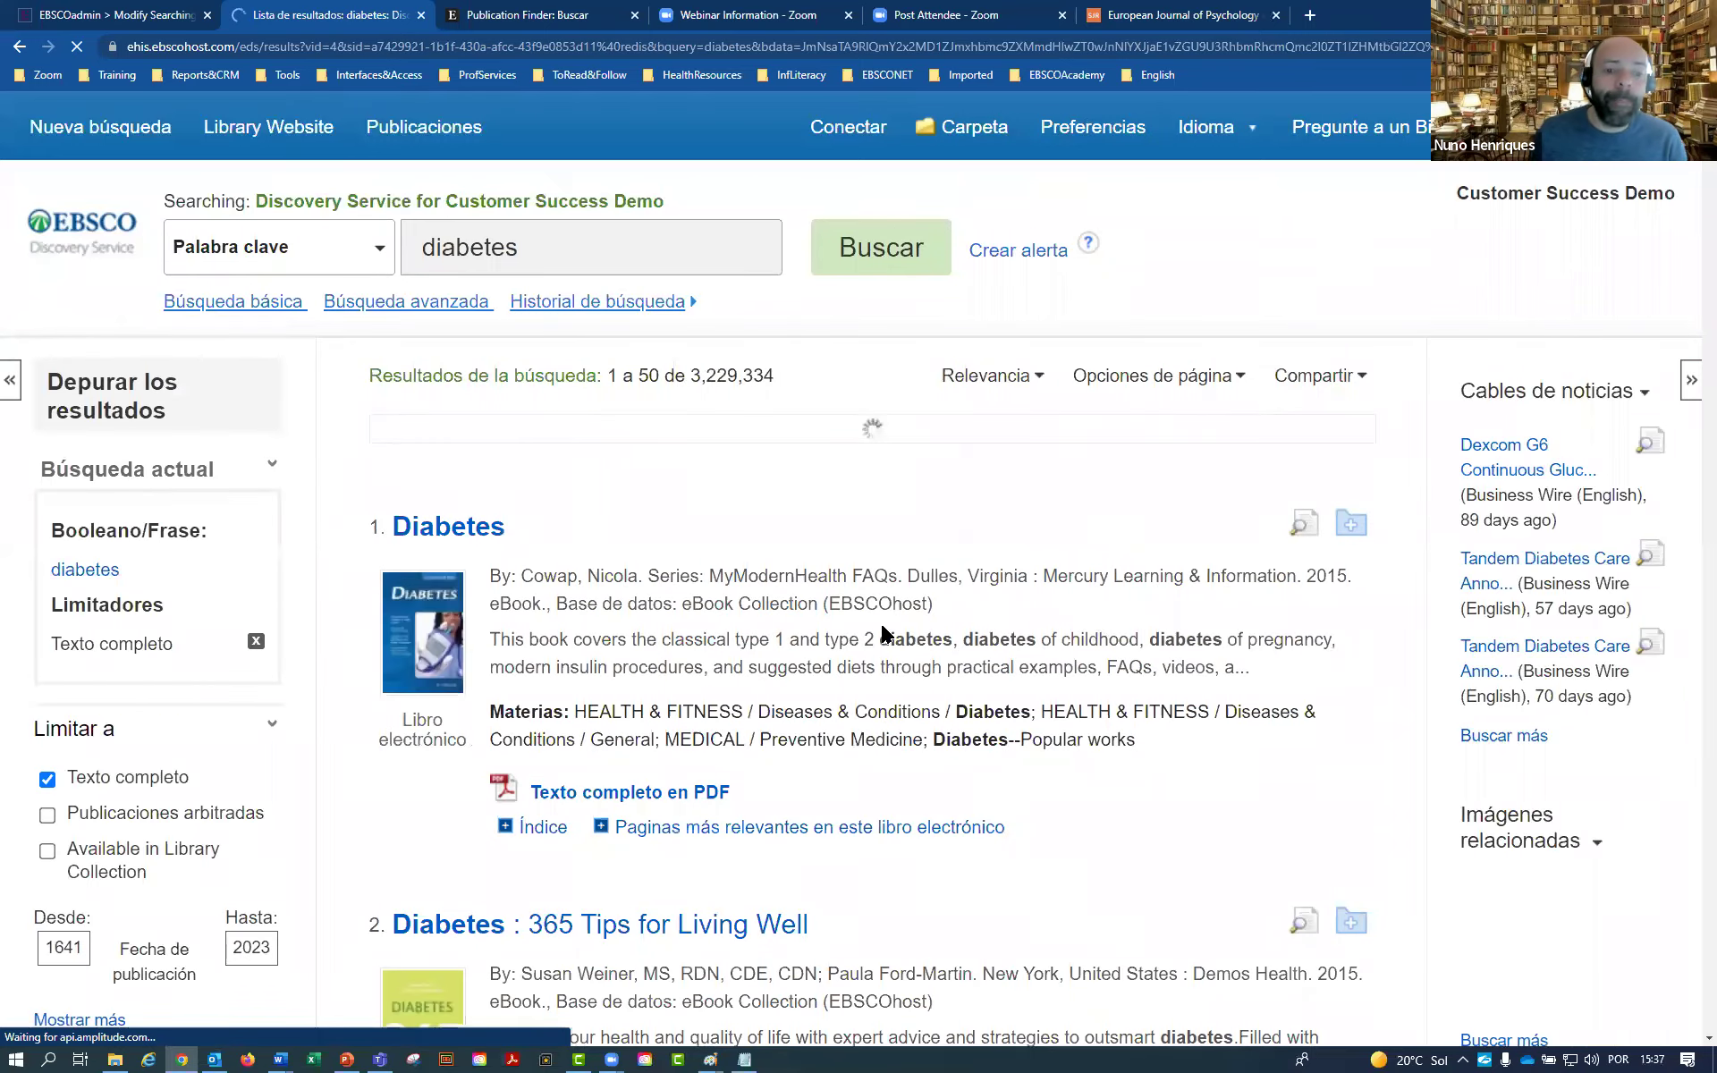
# Look over the publication placard, the first eBook results and the video provider results for the diabetes search
pyautogui.scroll(-5, 895, 618)
pyautogui.scroll(-5, 907, 606)
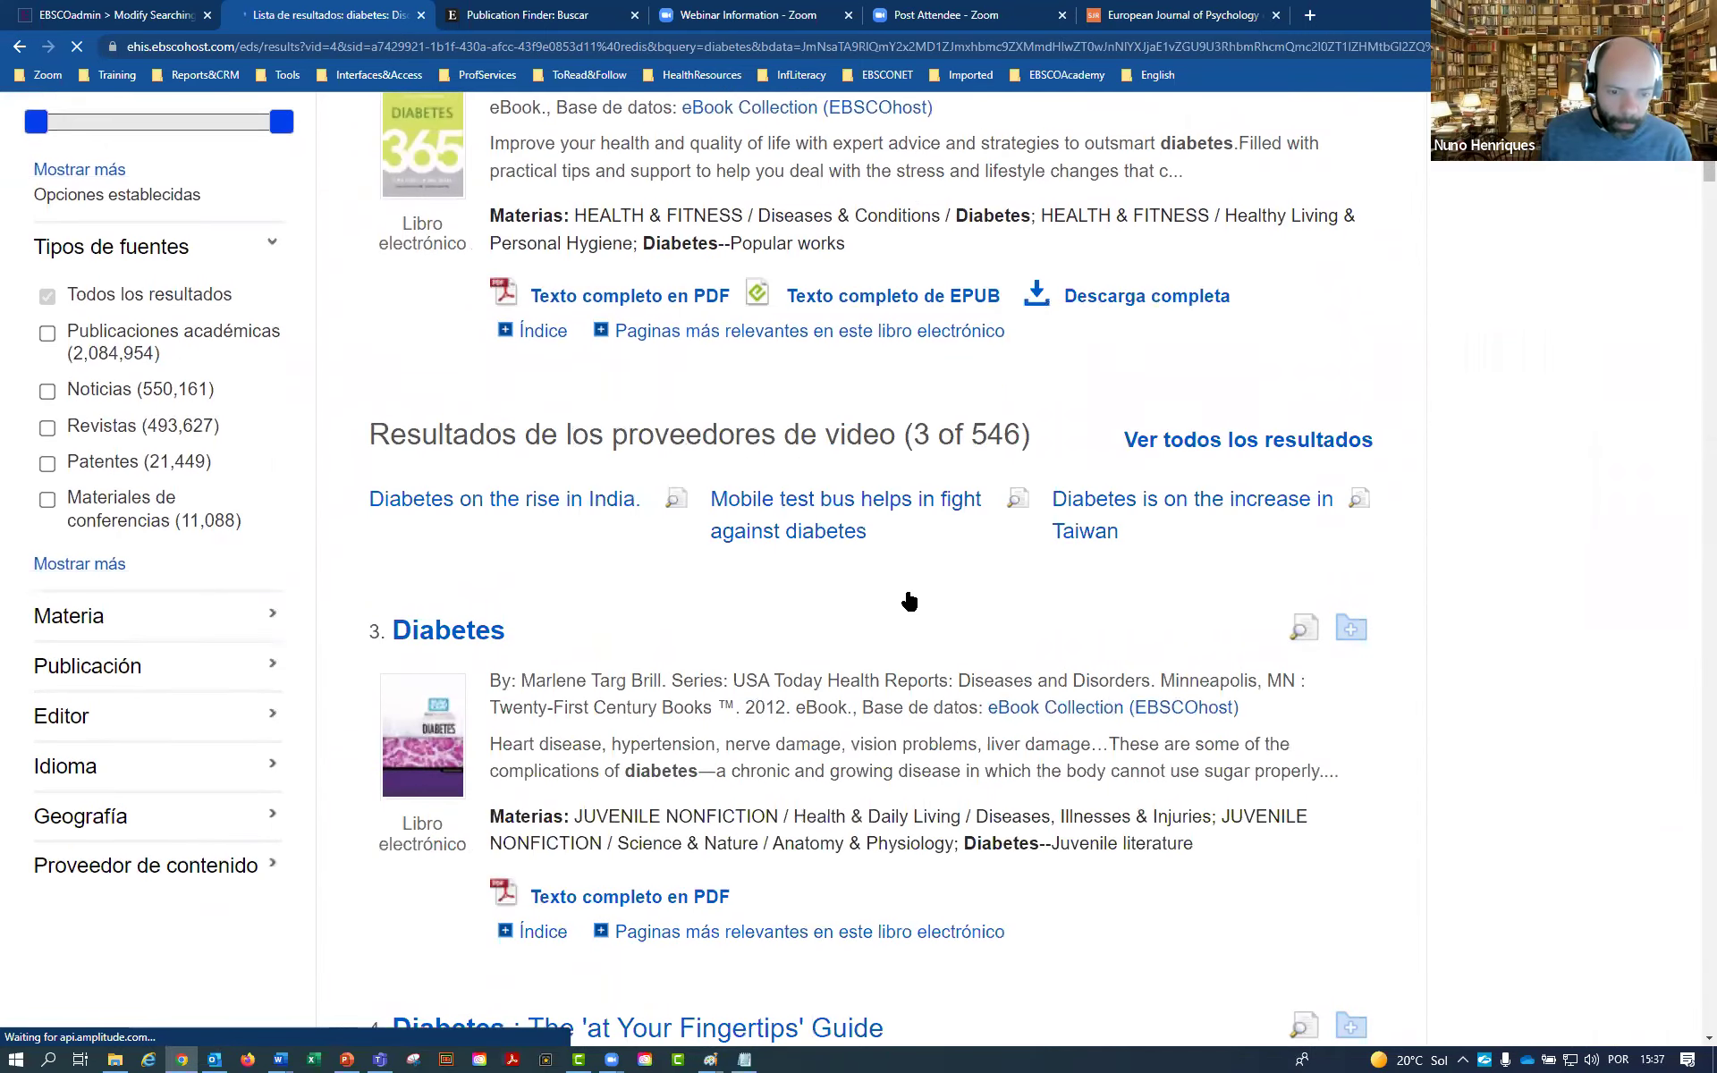
pyautogui.scroll(2, 909, 603)
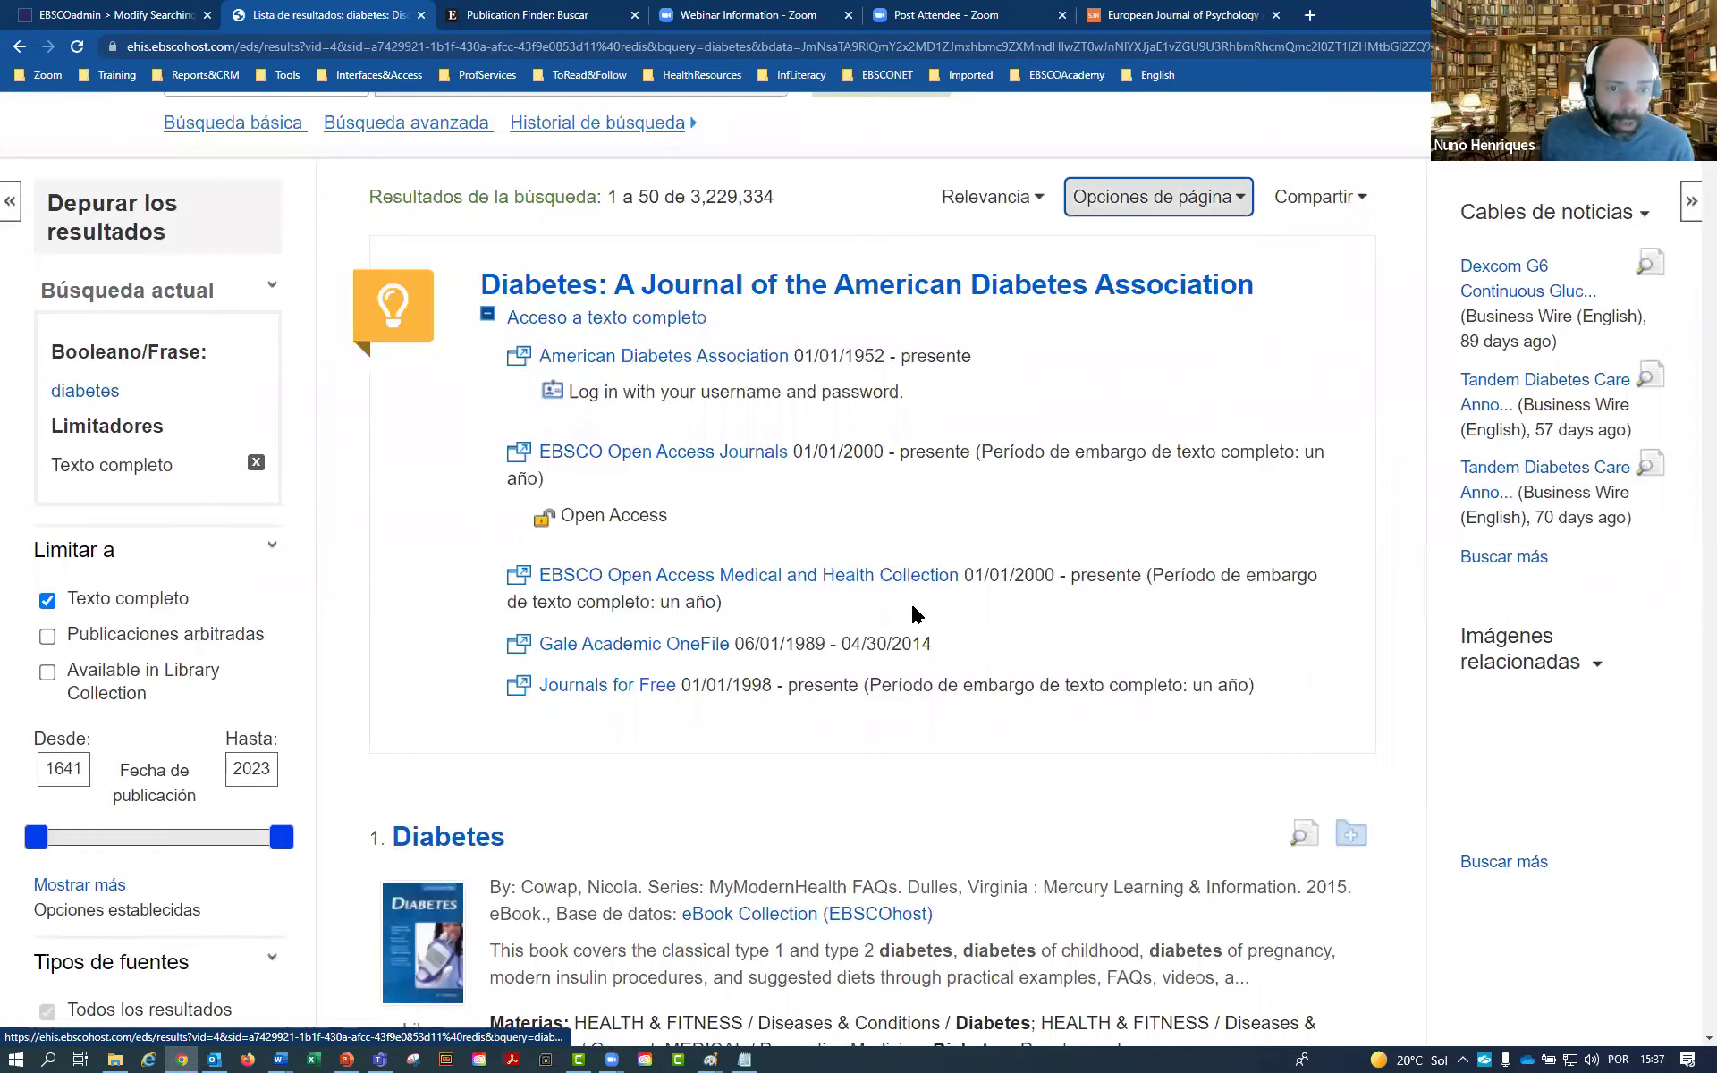
pyautogui.scroll(-5, 912, 614)
pyautogui.scroll(-1, 454, 398)
pyautogui.moveTo(368, 295); pyautogui.dragTo(529, 295)
pyautogui.moveTo(376, 702); pyautogui.dragTo(808, 683)
pyautogui.scroll(-8, 814, 690)
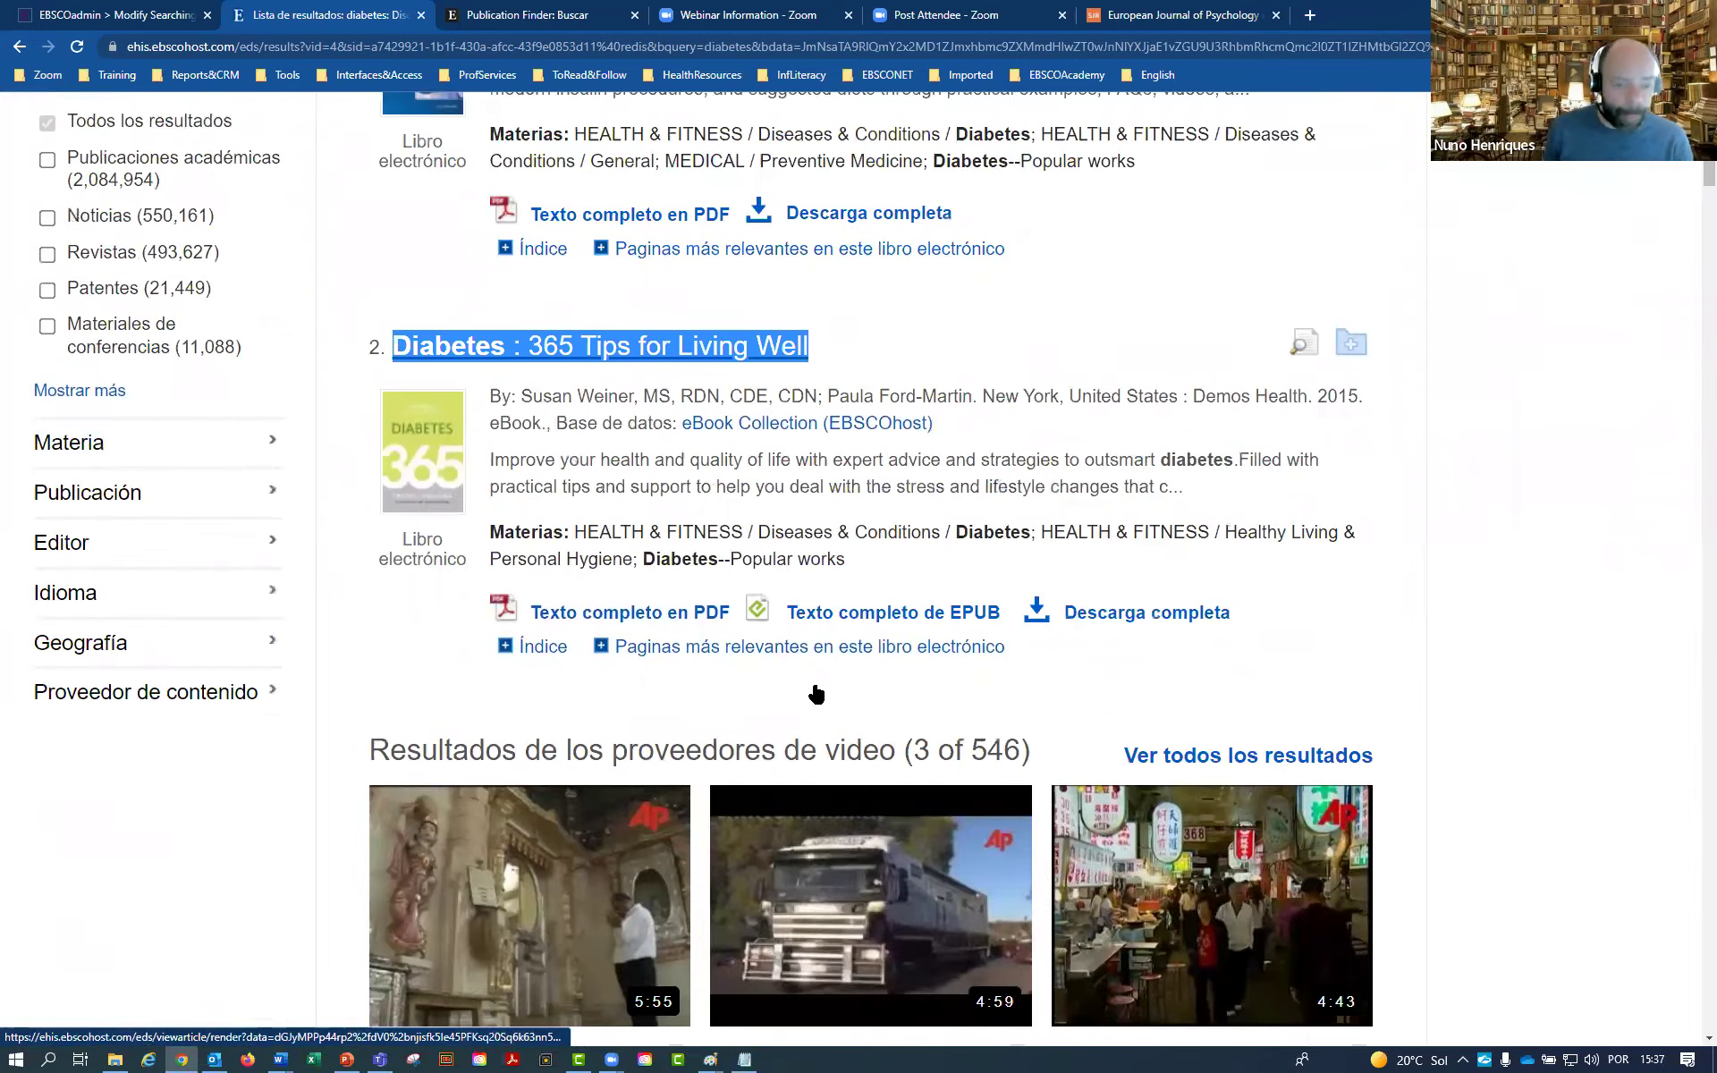
pyautogui.scroll(-5, 816, 693)
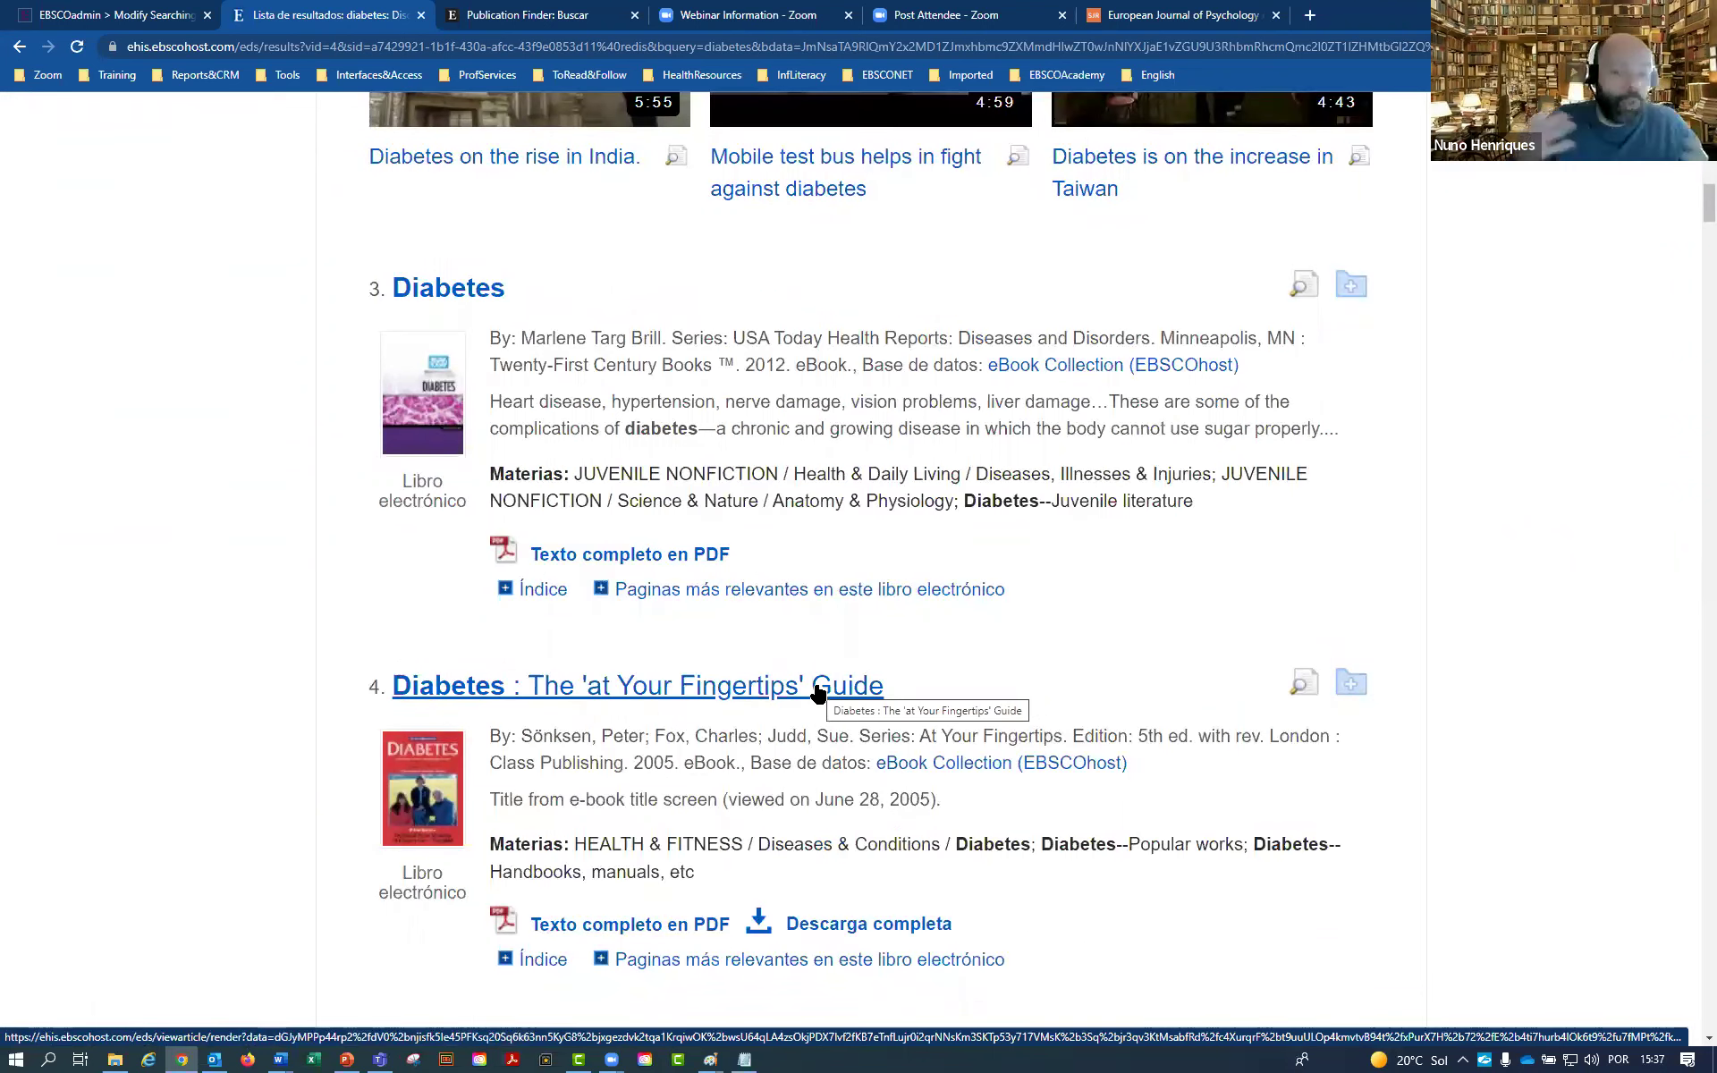
# Examine the result range, the total count and the relevance sort order, and read down the list to about the twelfth result
pyautogui.scroll(15, 770, 621)
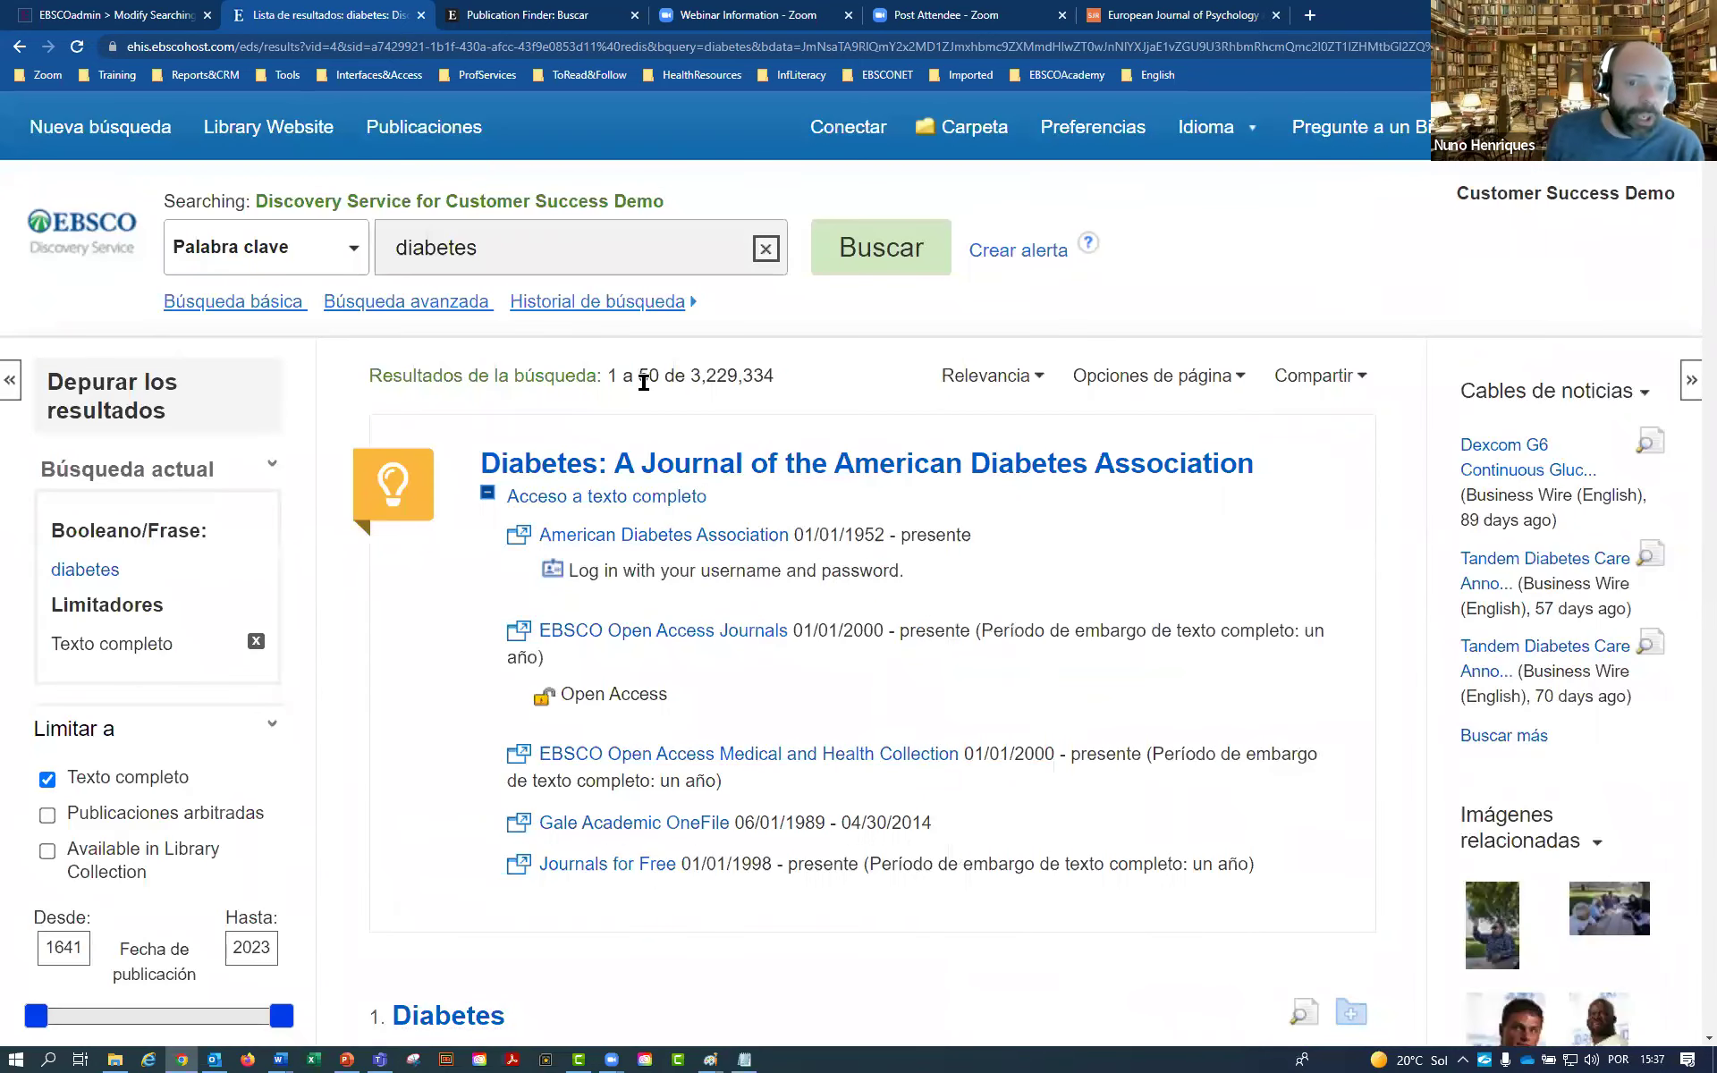
pyautogui.doubleClick(645, 375)
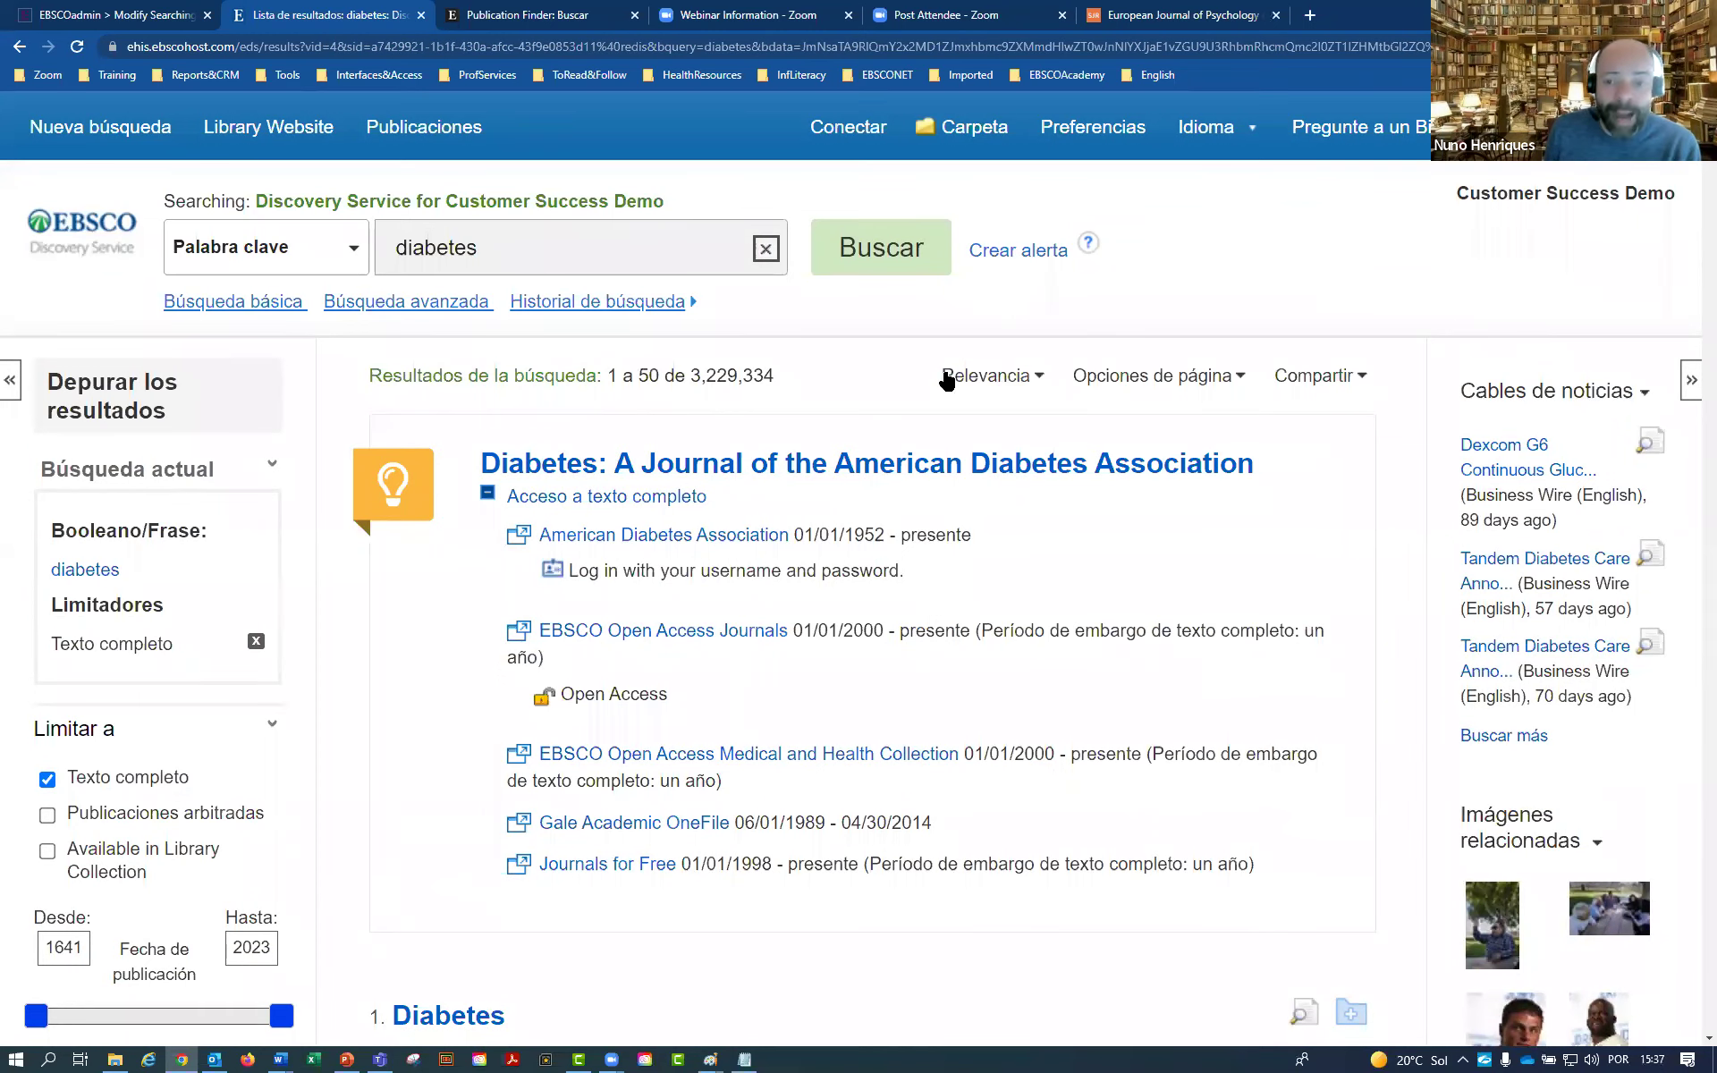
pyautogui.moveTo(776, 376); pyautogui.dragTo(694, 376)
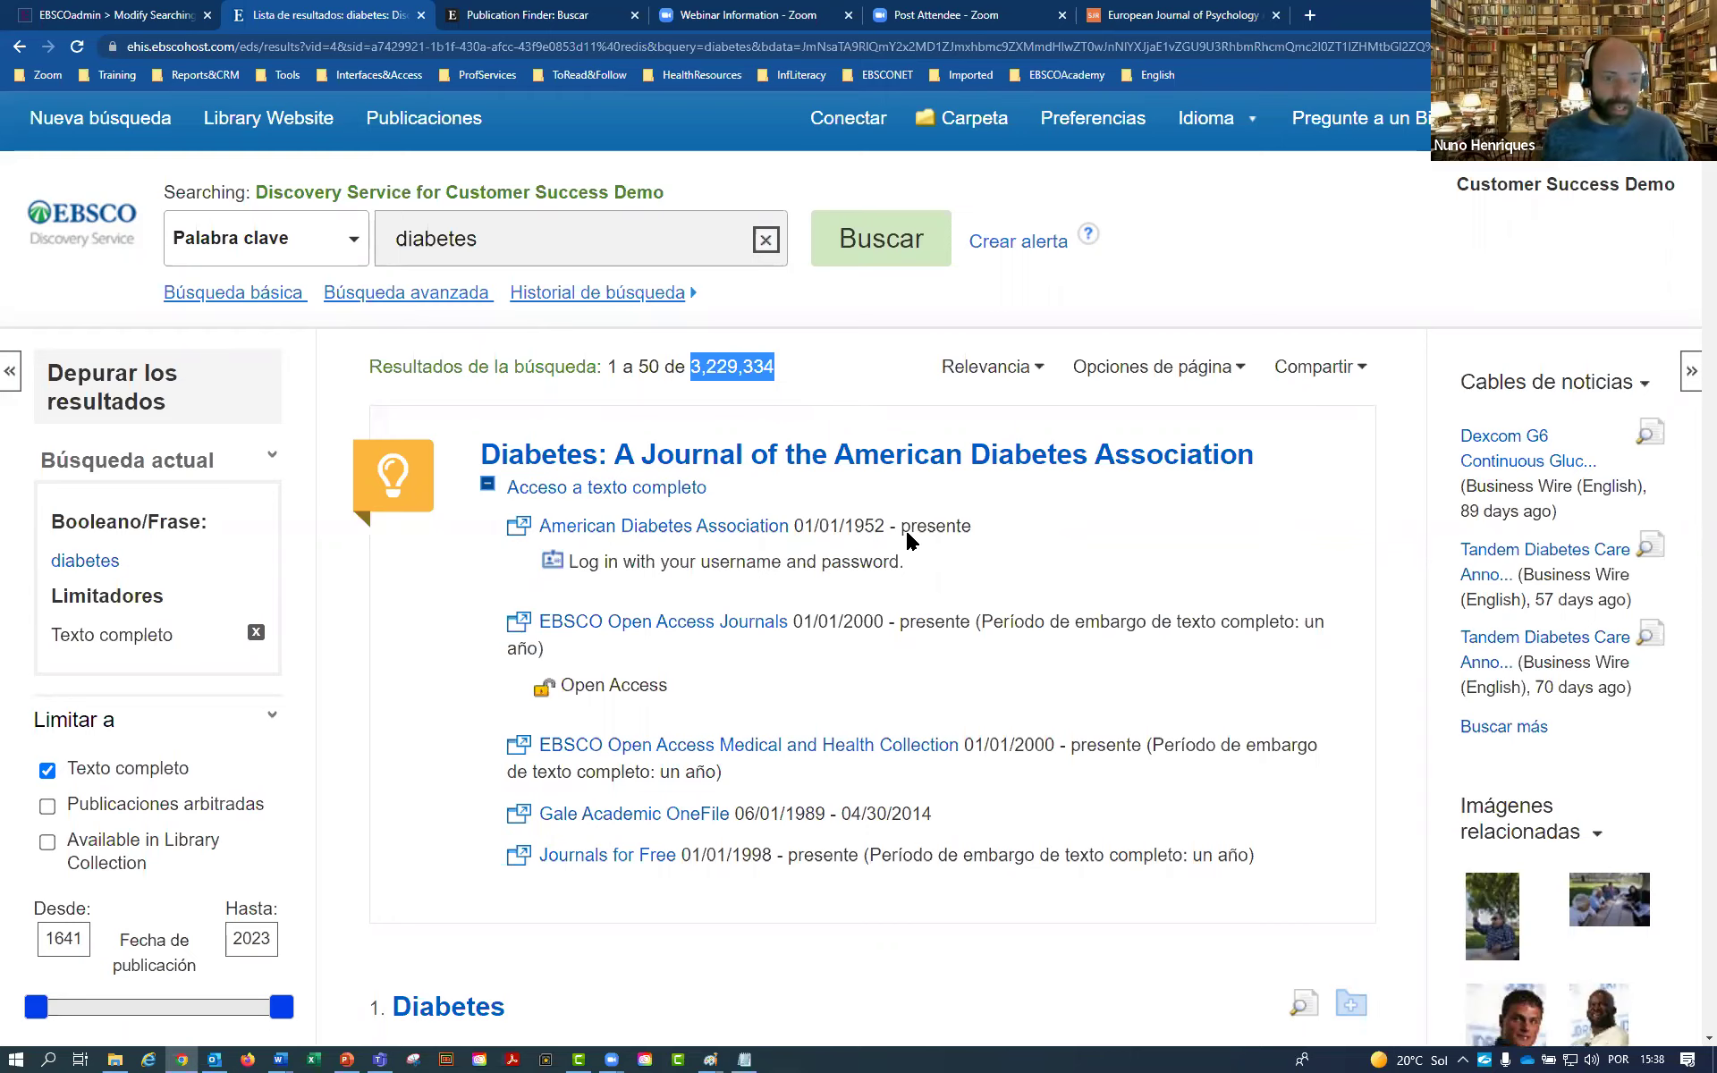
pyautogui.scroll(-9, 953, 589)
pyautogui.scroll(1, 953, 588)
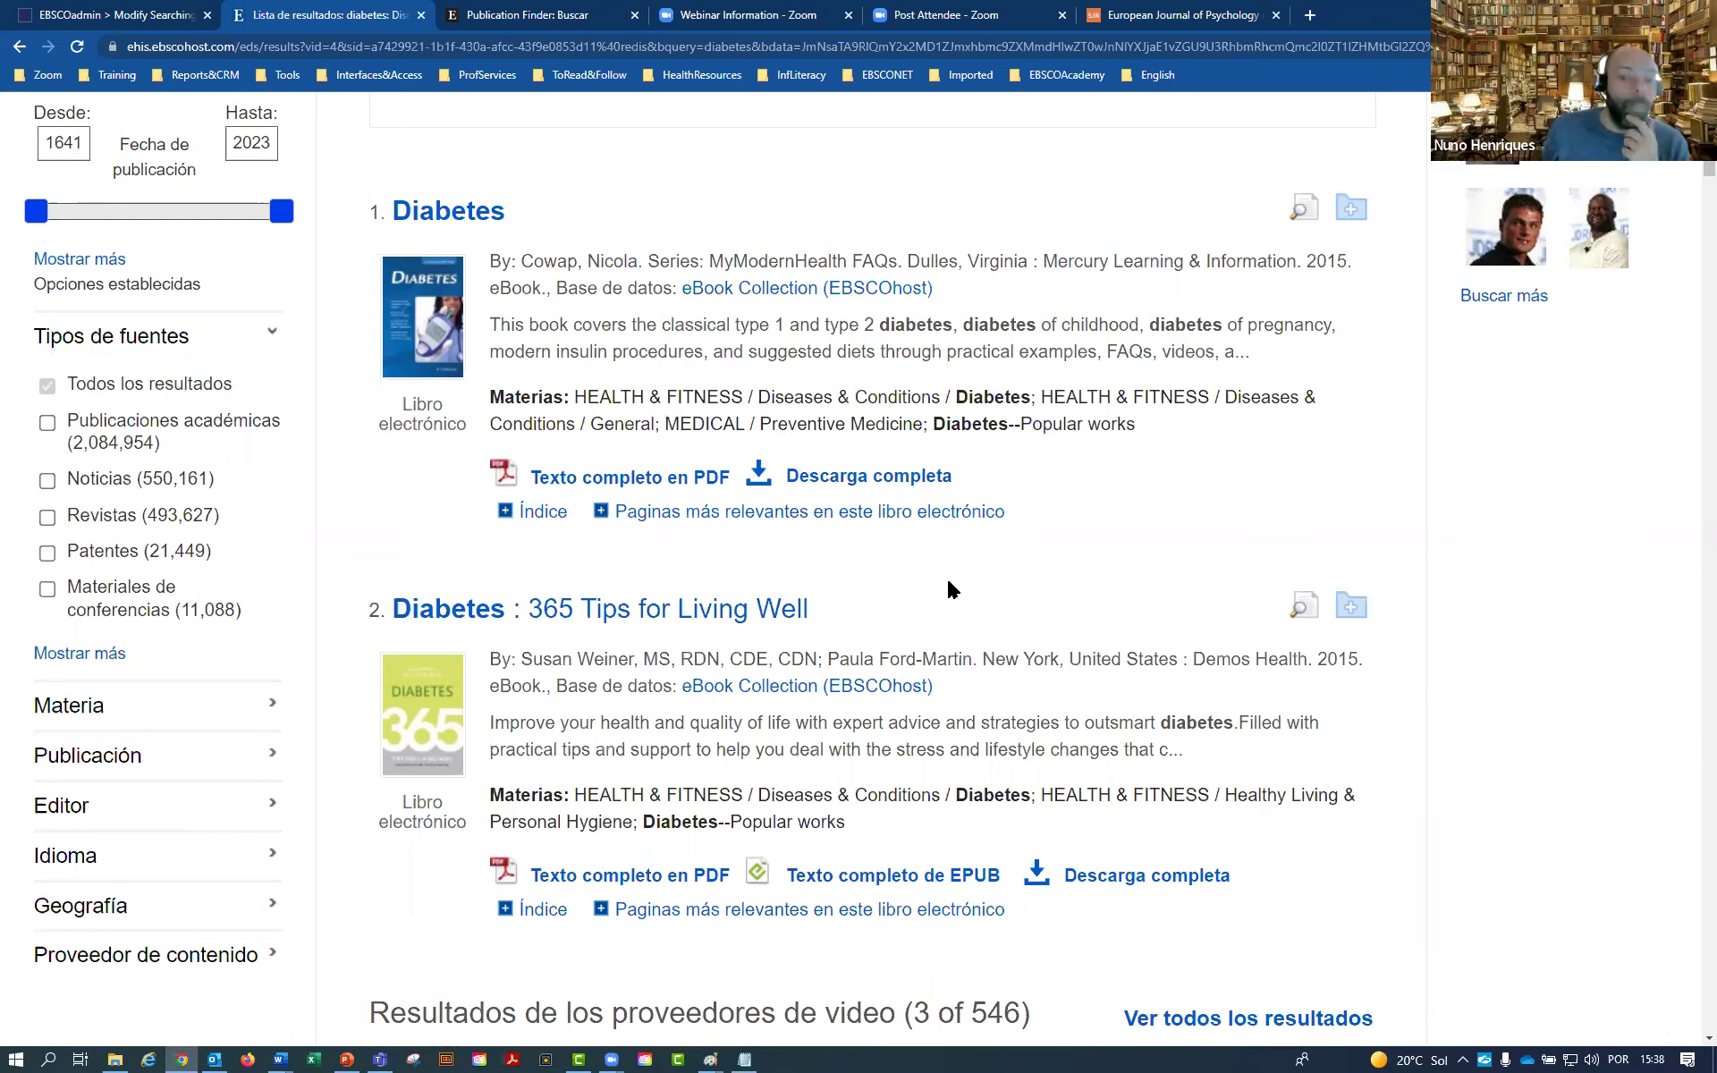
pyautogui.scroll(9, 904, 605)
pyautogui.moveTo(936, 376); pyautogui.dragTo(1040, 380)
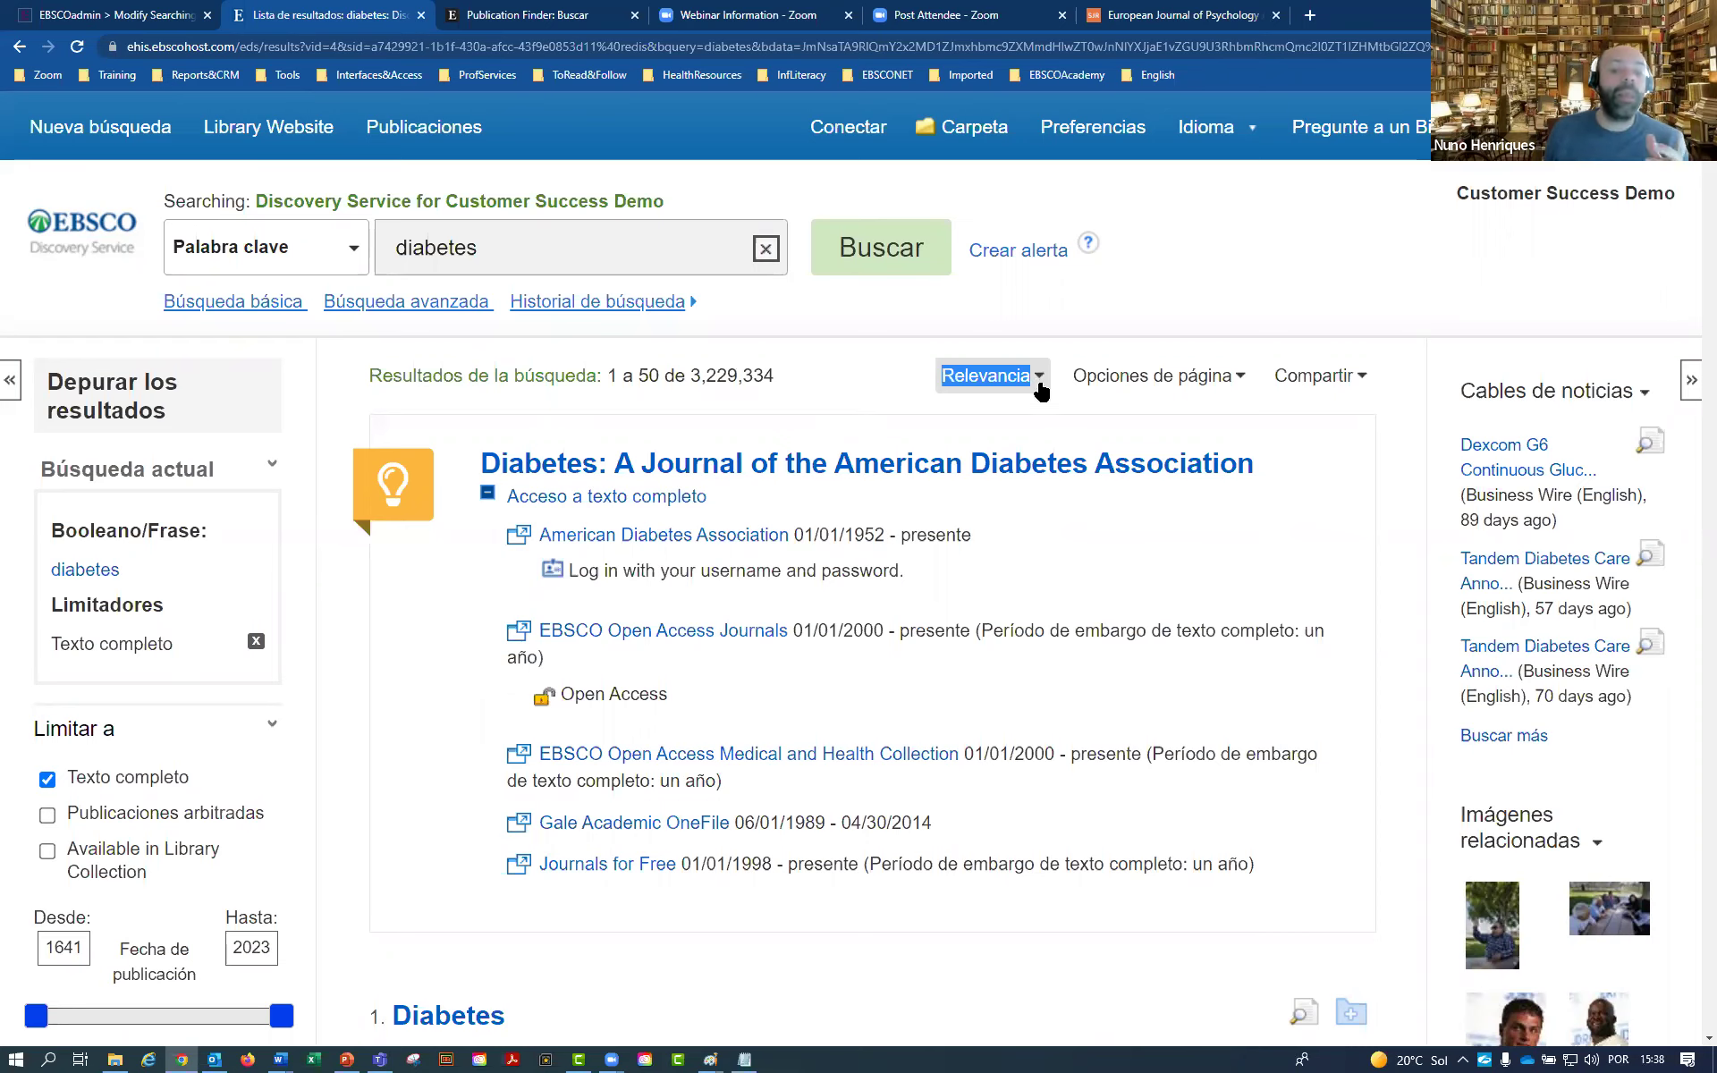
pyautogui.scroll(-15, 935, 572)
pyautogui.scroll(-15, 930, 594)
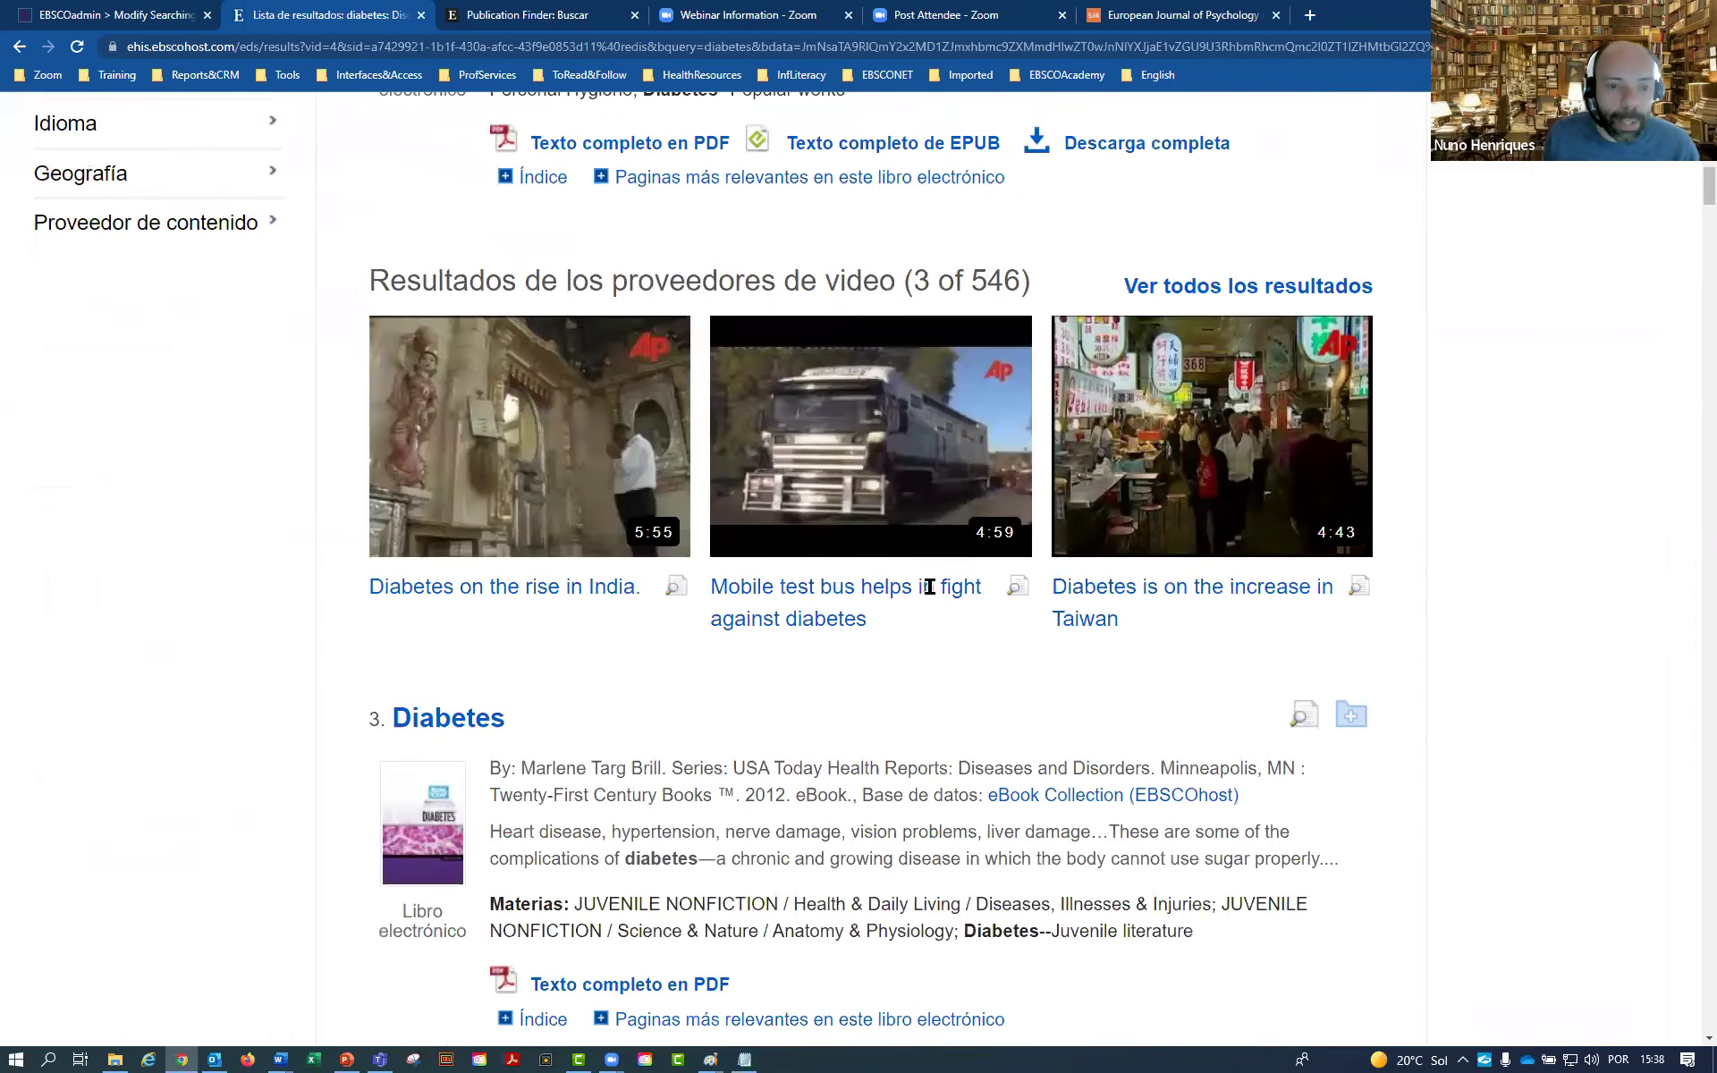
pyautogui.scroll(-15, 906, 605)
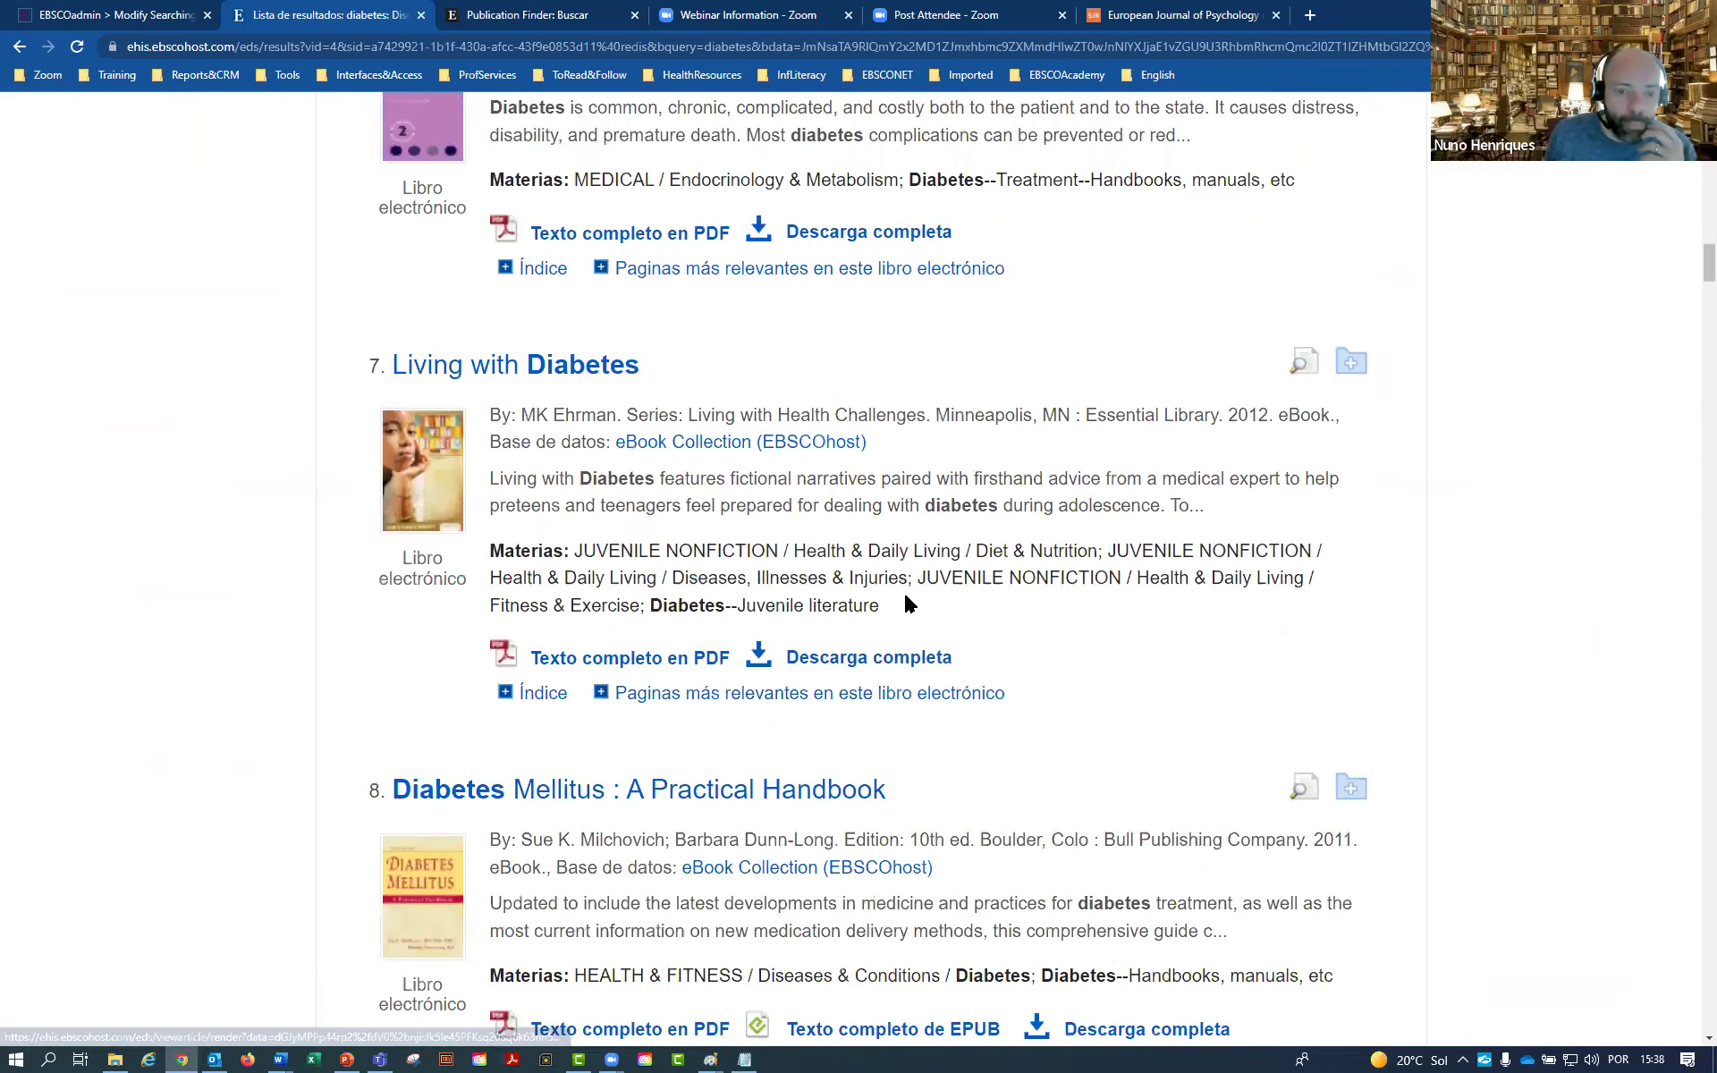
pyautogui.scroll(-5, 314, 554)
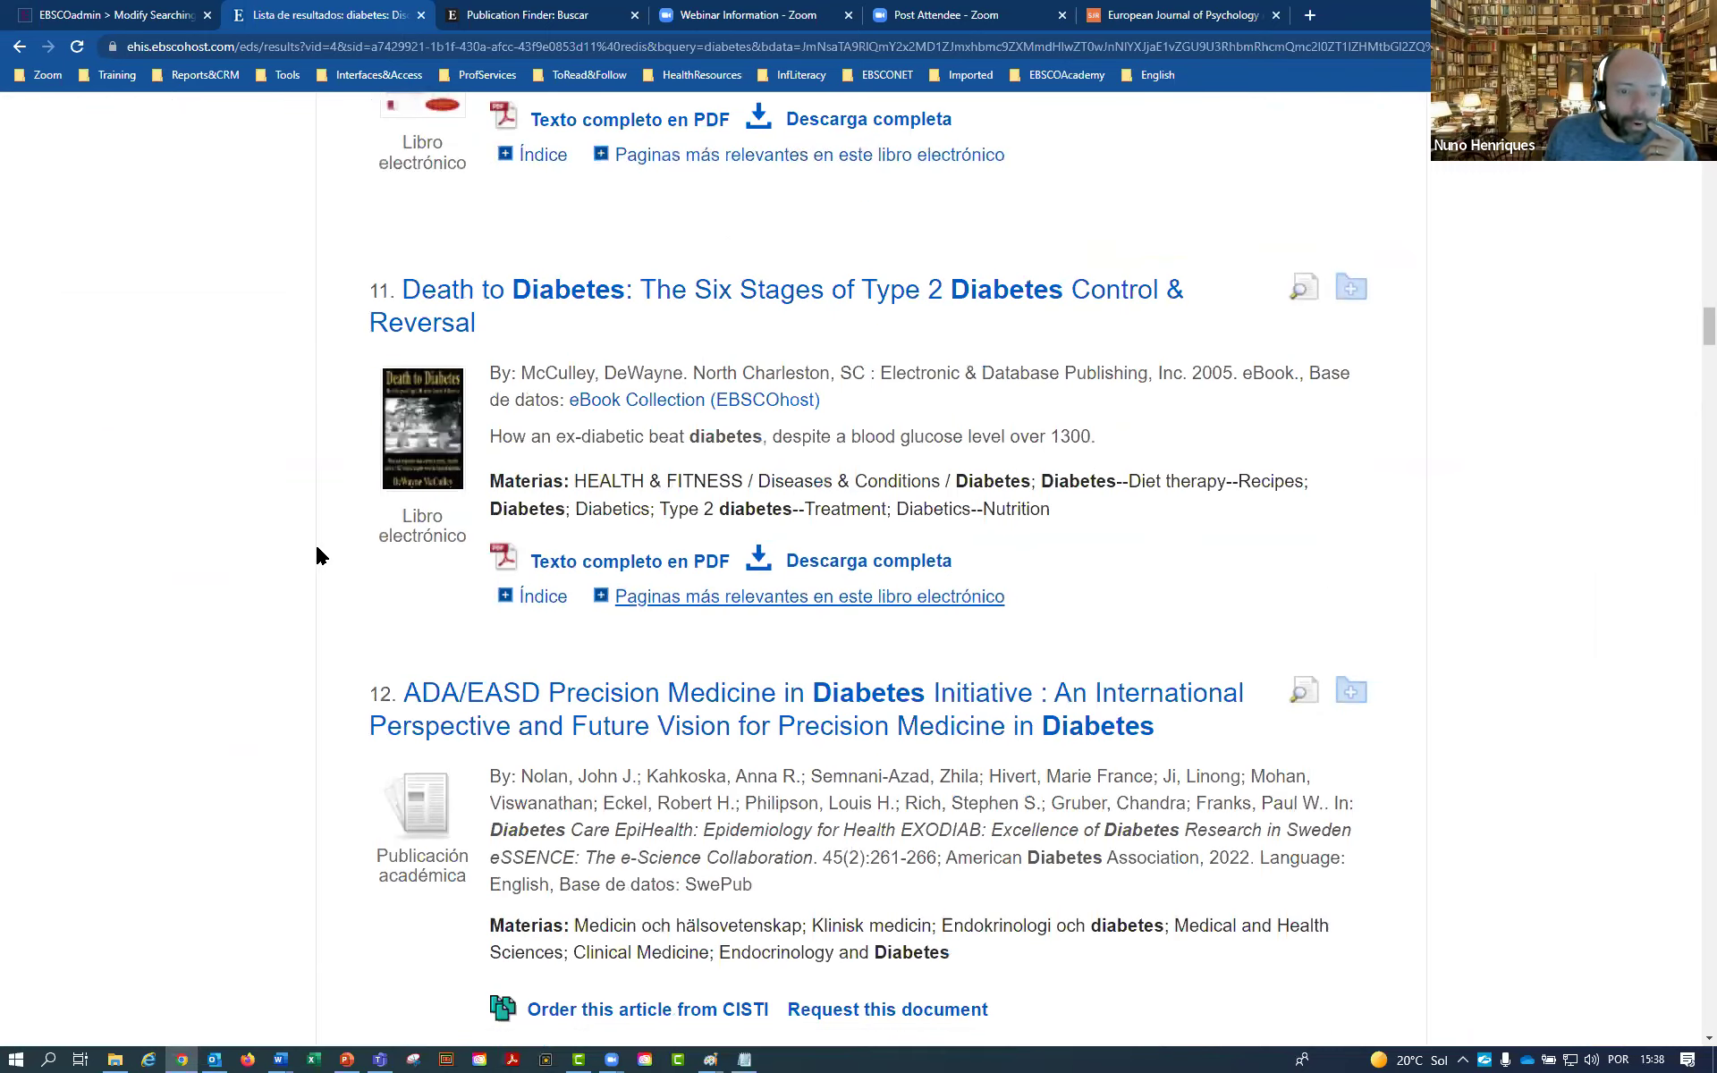
# Limit the diabetes results to peer-reviewed publications (Publicaciones arbitradas) and look at the refreshed list
pyautogui.scroll(20, 309, 562)
pyautogui.scroll(10, 304, 564)
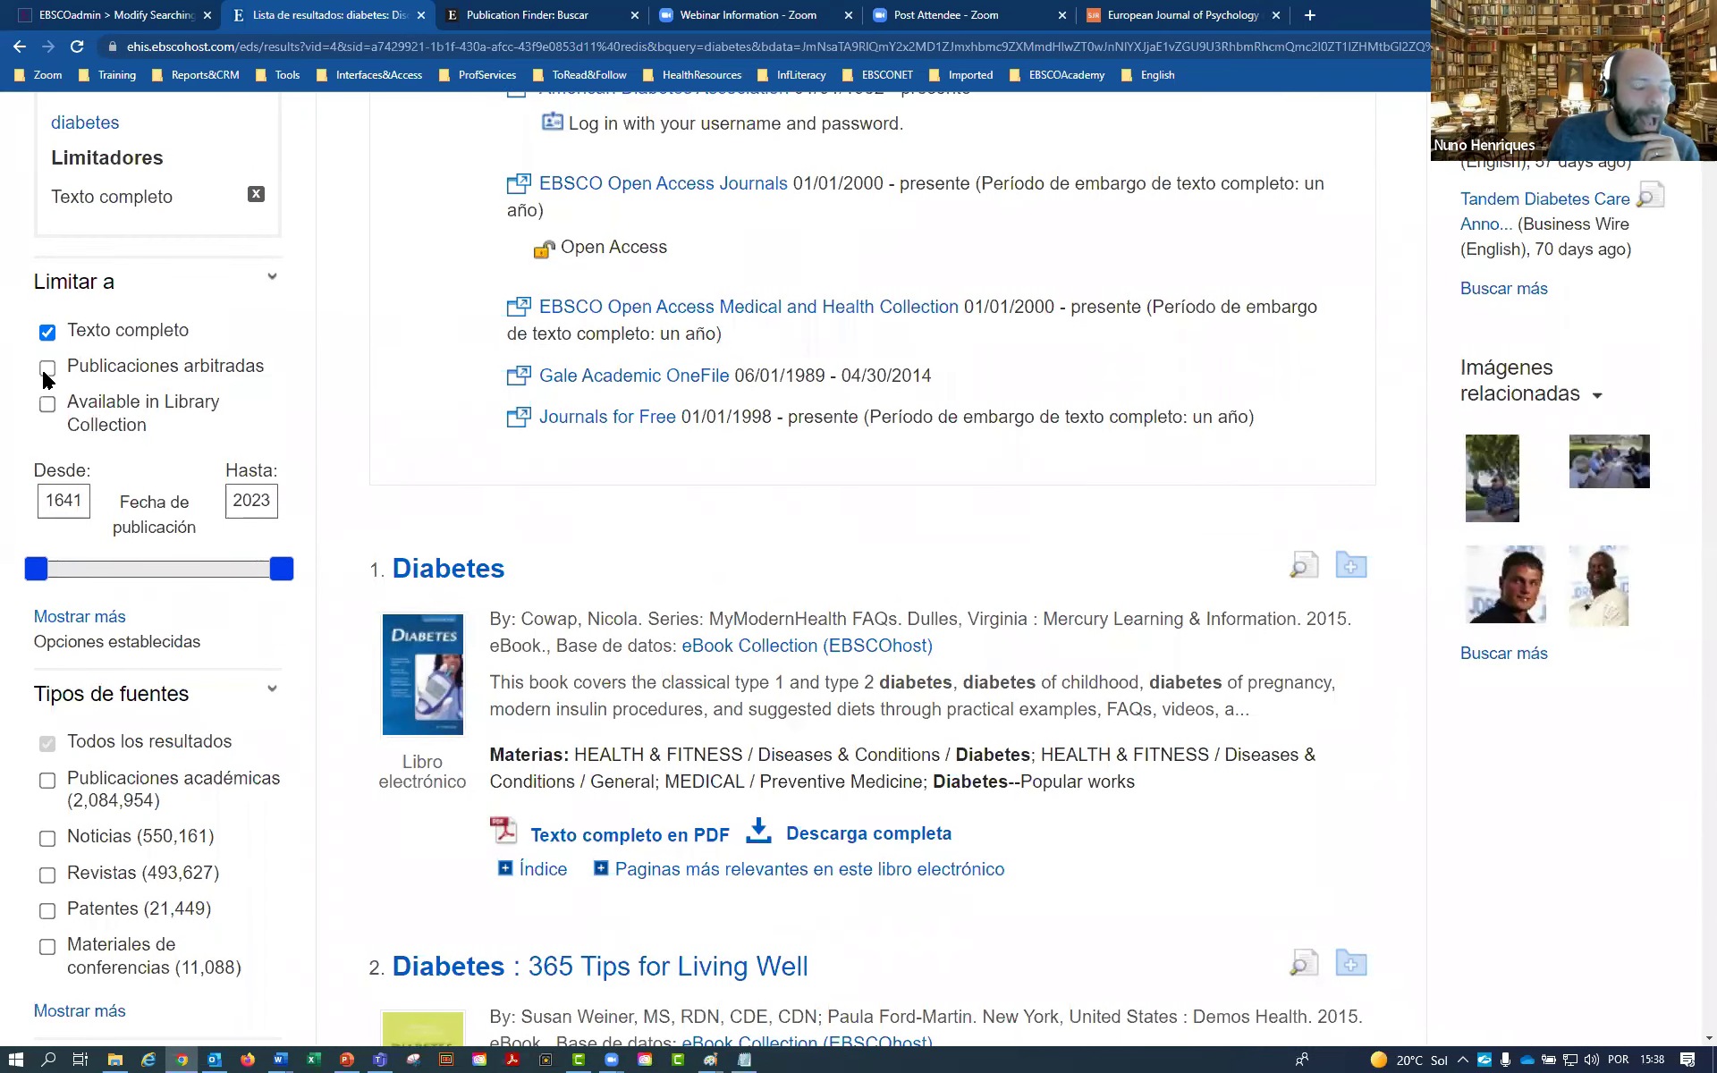
pyautogui.click(47, 371)
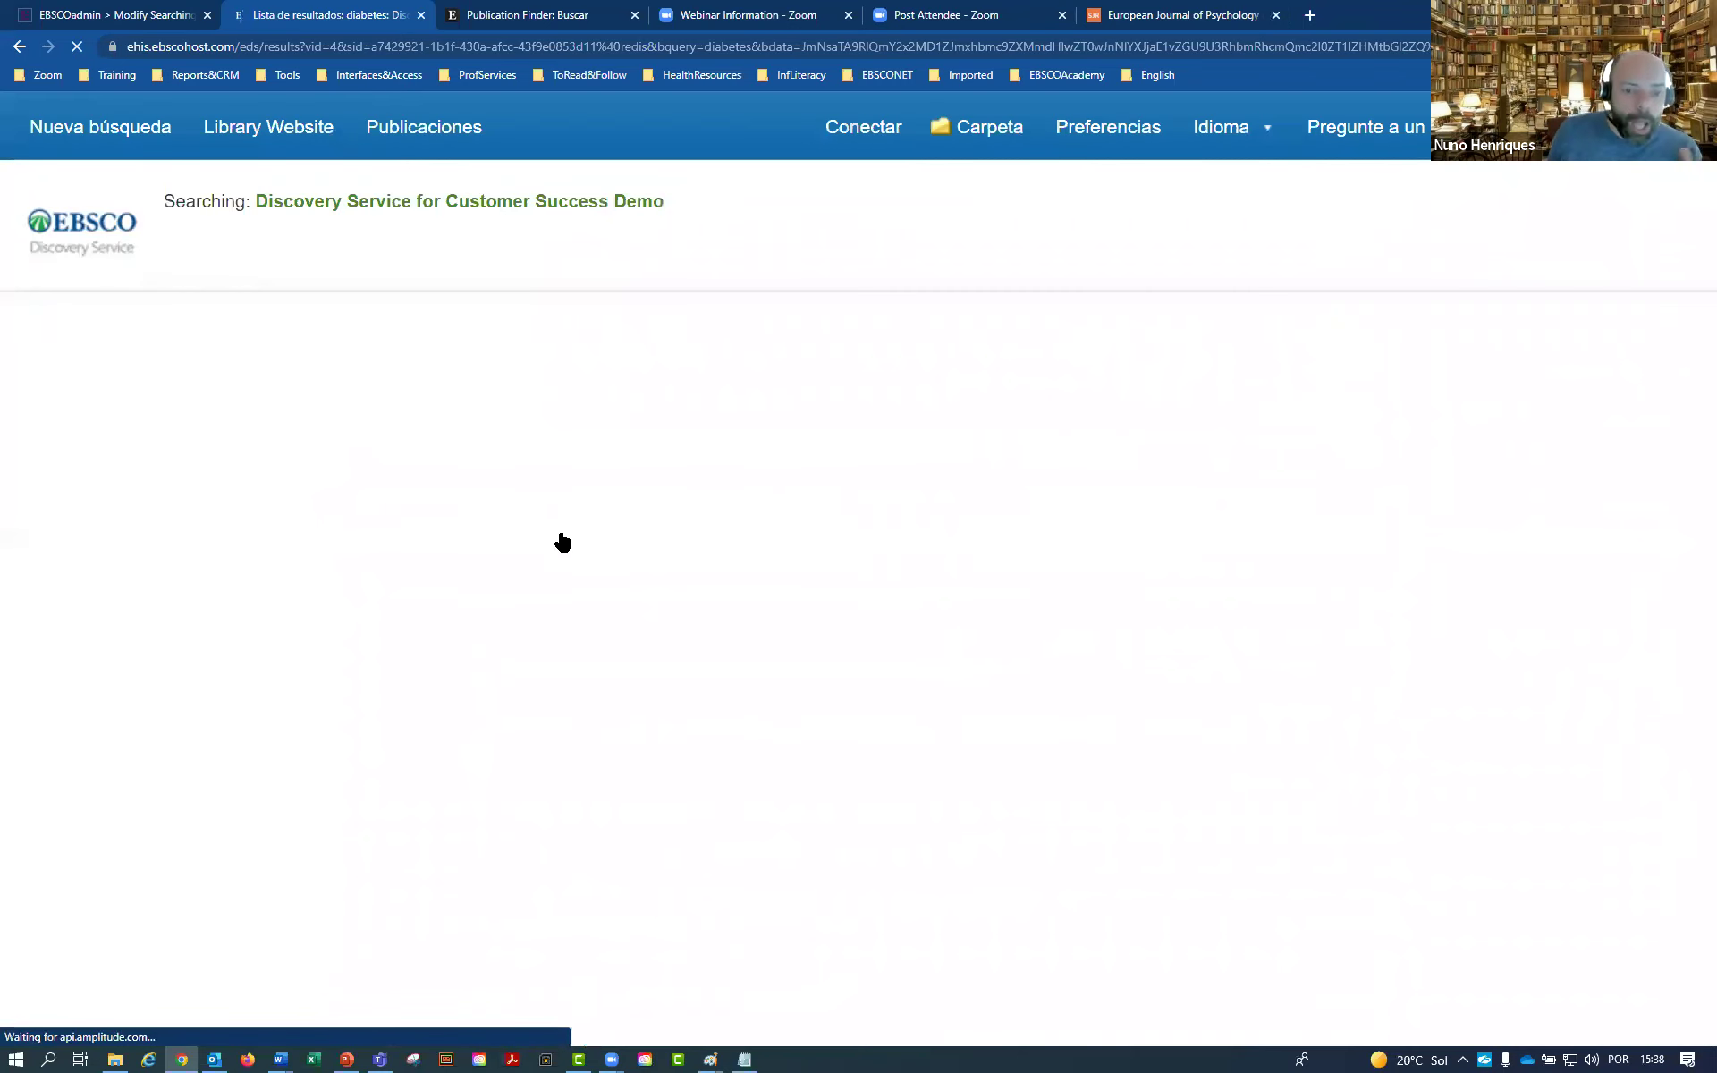
pyautogui.scroll(-10, 716, 667)
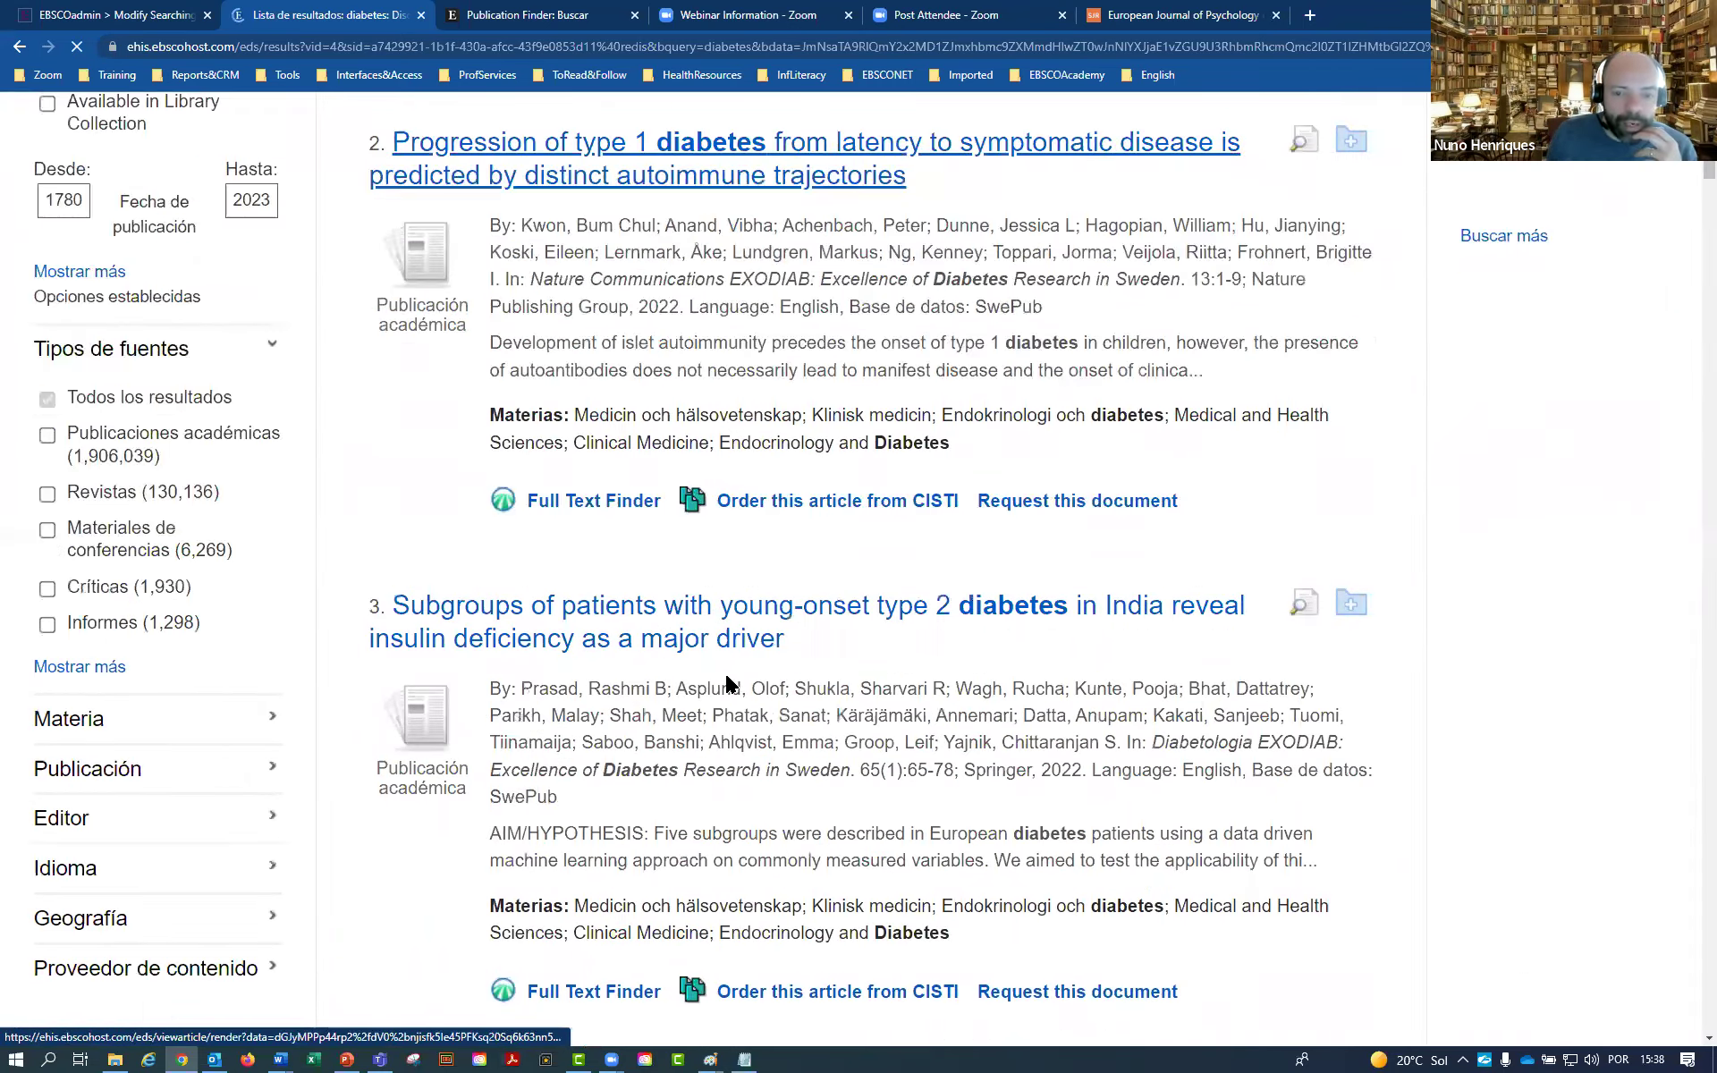
pyautogui.scroll(-1, 626, 649)
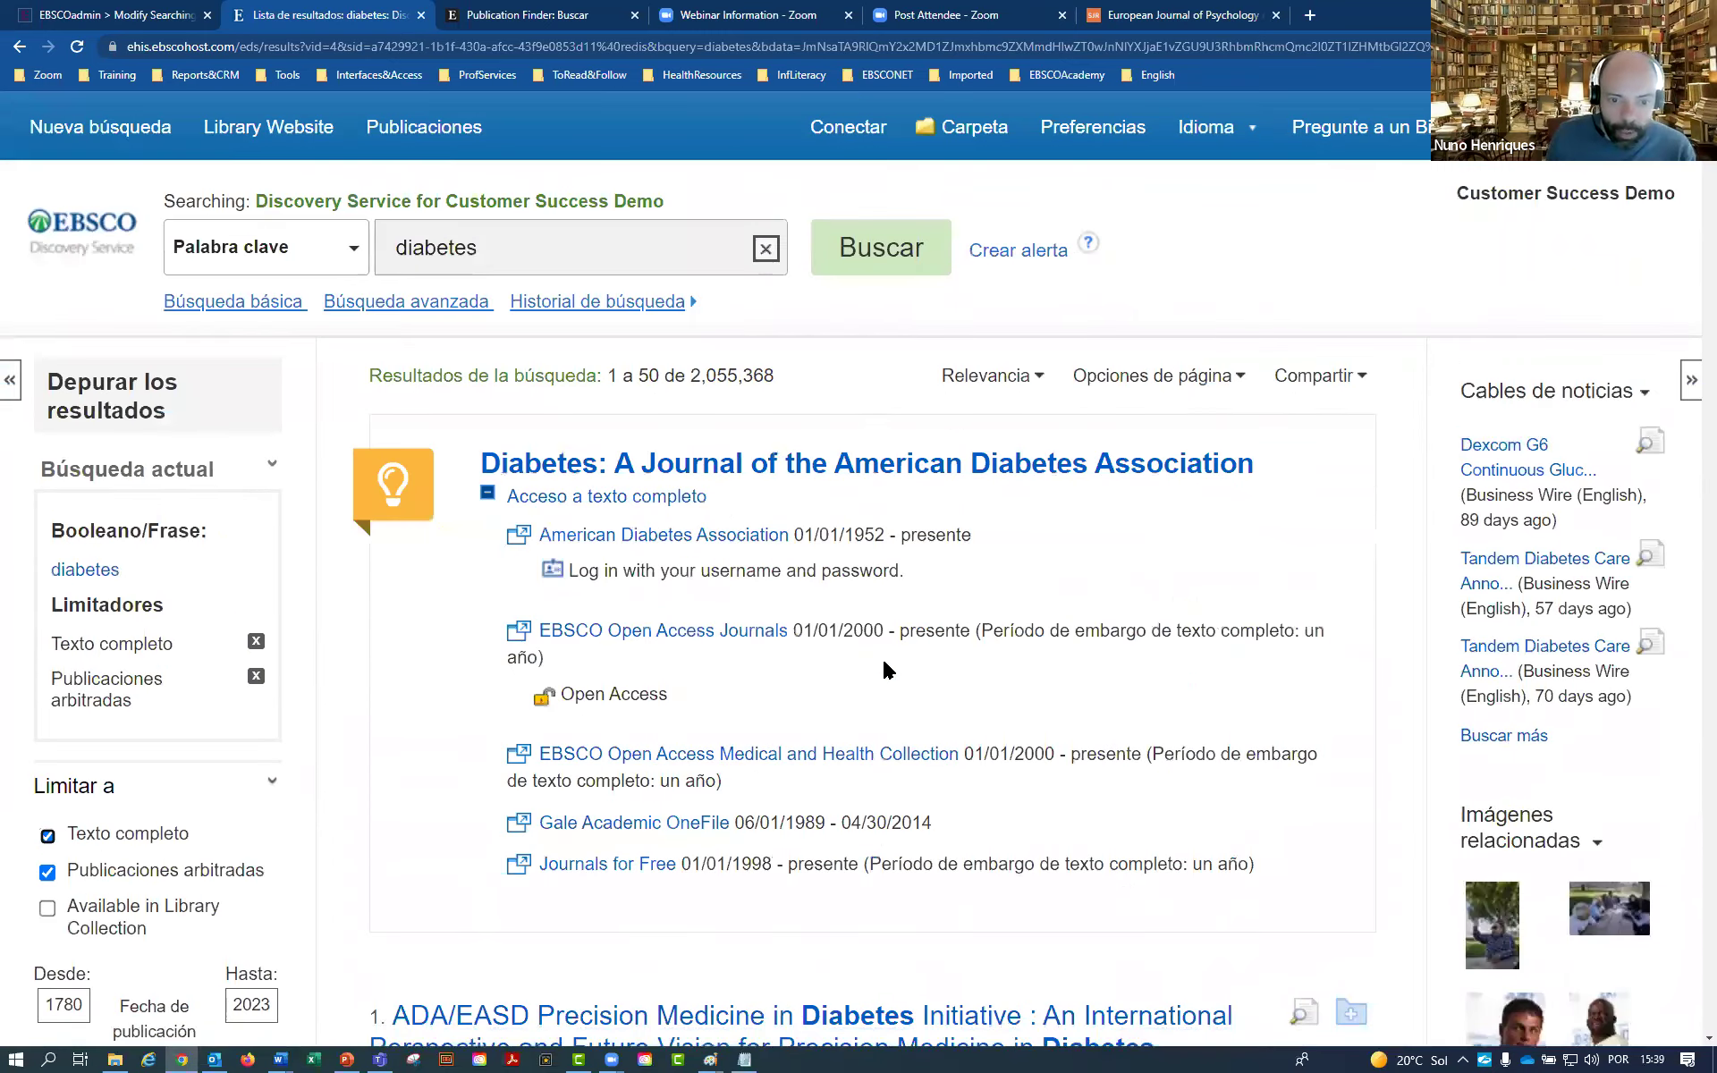
# Open the detailed record of the first result, "ADA/EASD Precision Medicine in Diabetes Initiative", and look through its fields
pyautogui.scroll(-10, 885, 669)
pyautogui.scroll(4, 864, 340)
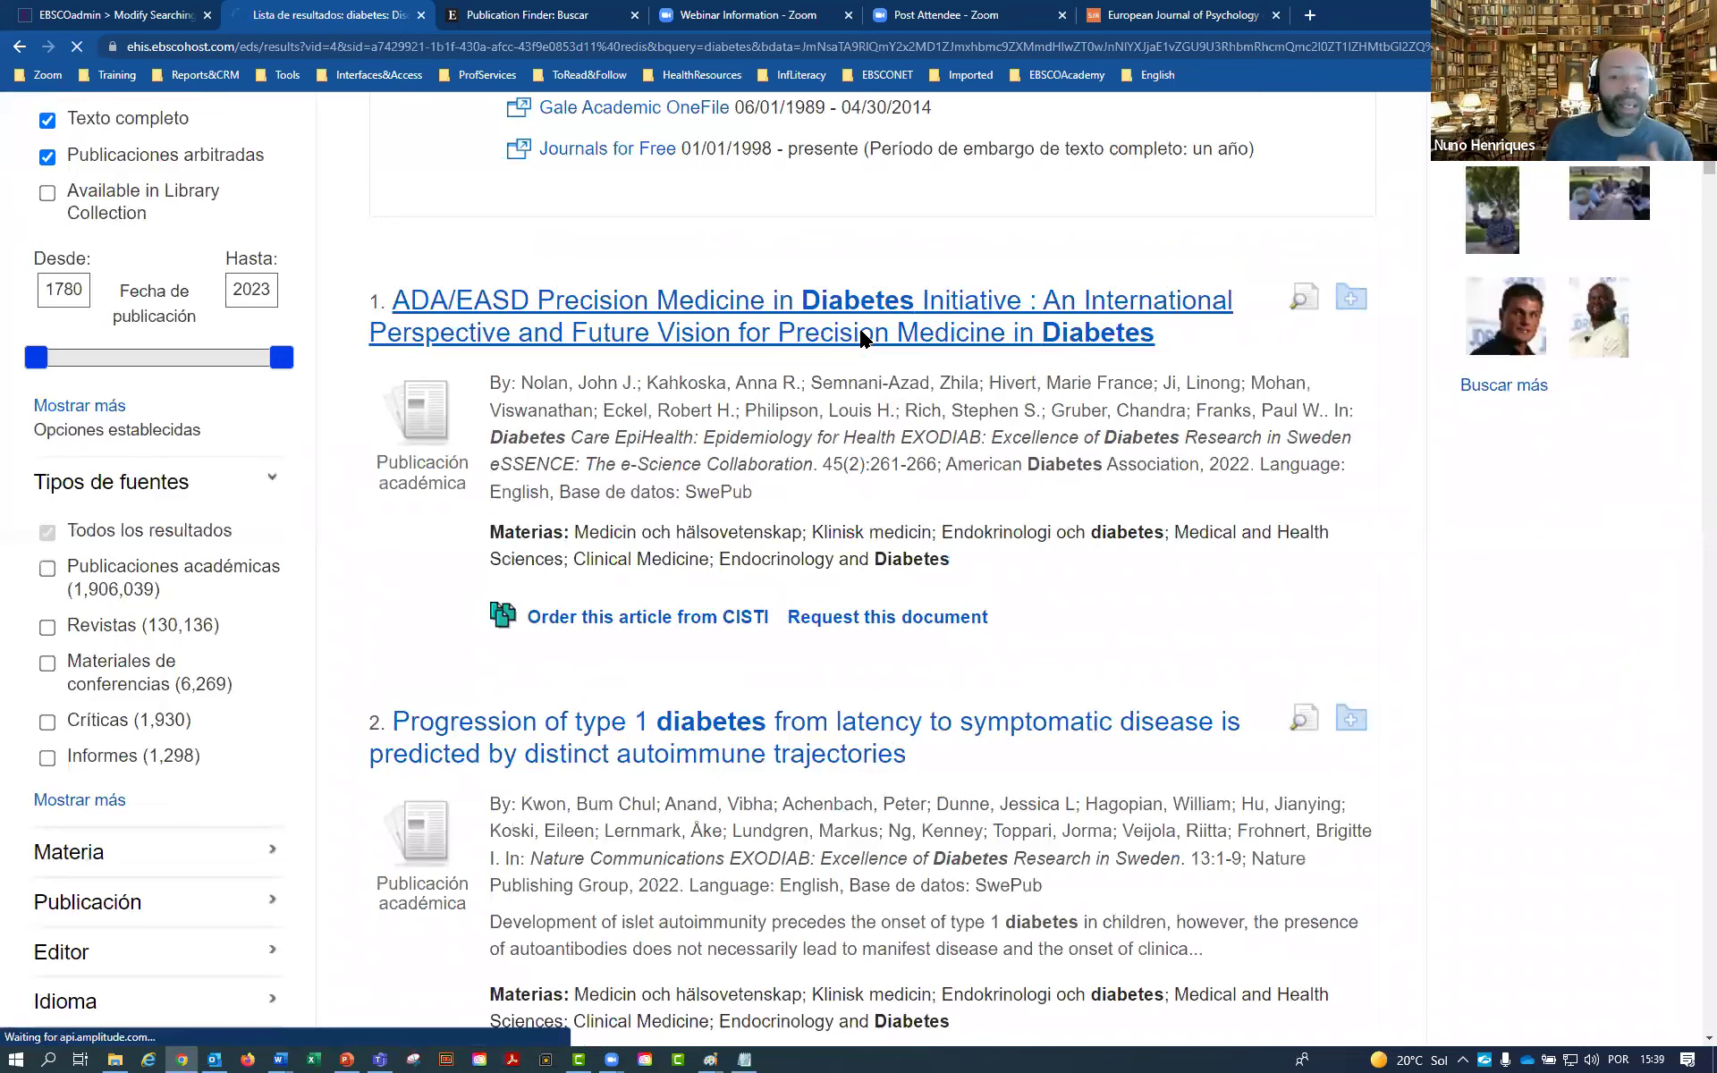
pyautogui.click(863, 338)
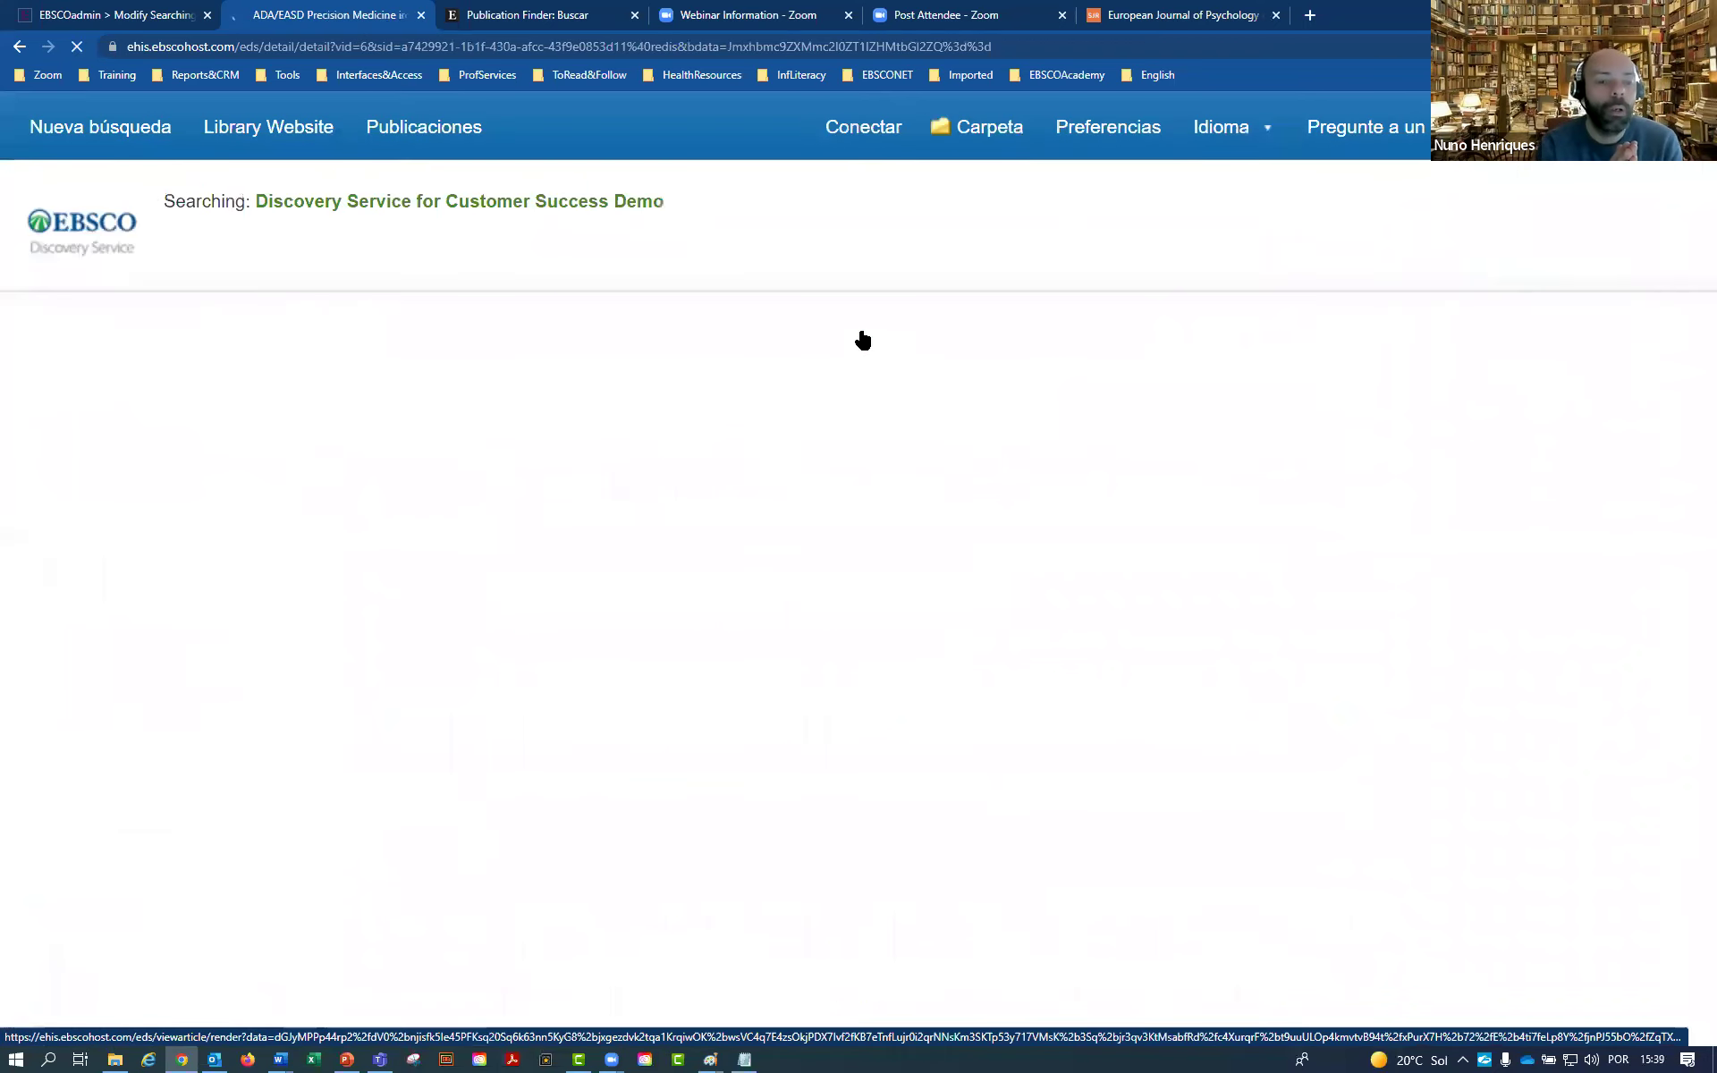
pyautogui.scroll(-9, 849, 469)
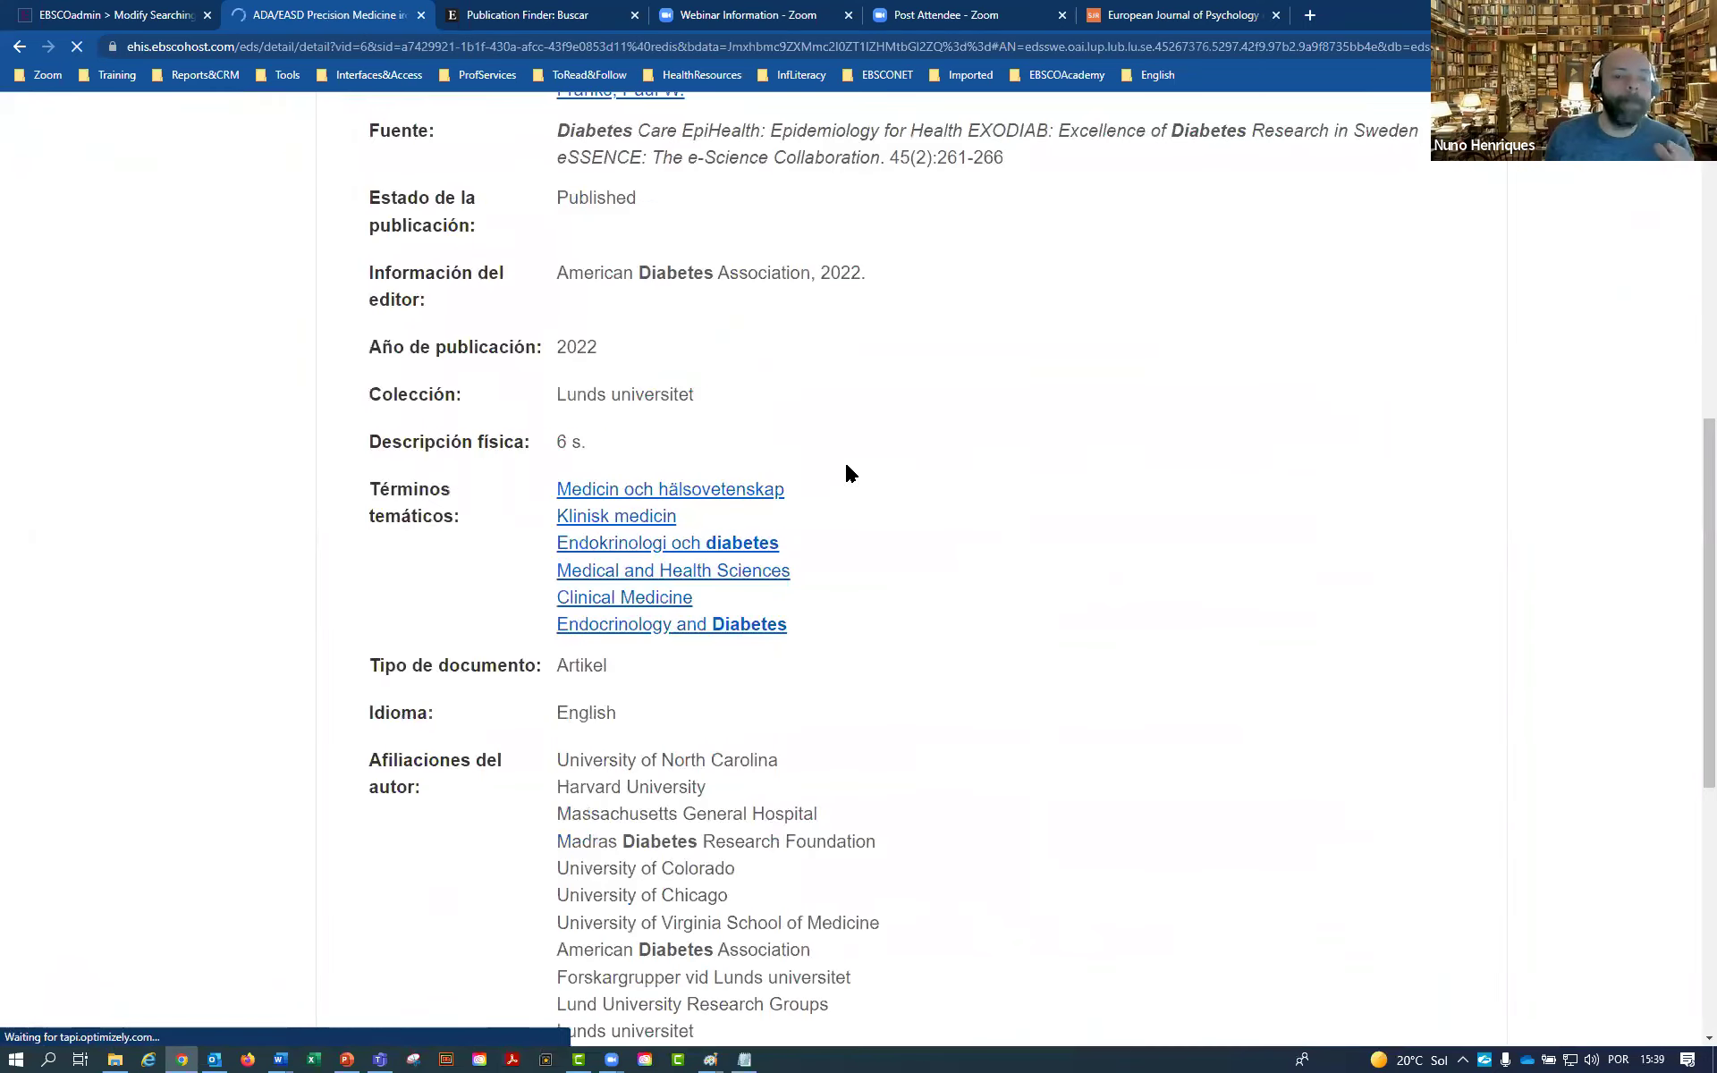
pyautogui.scroll(-7, 868, 477)
pyautogui.scroll(4, 874, 480)
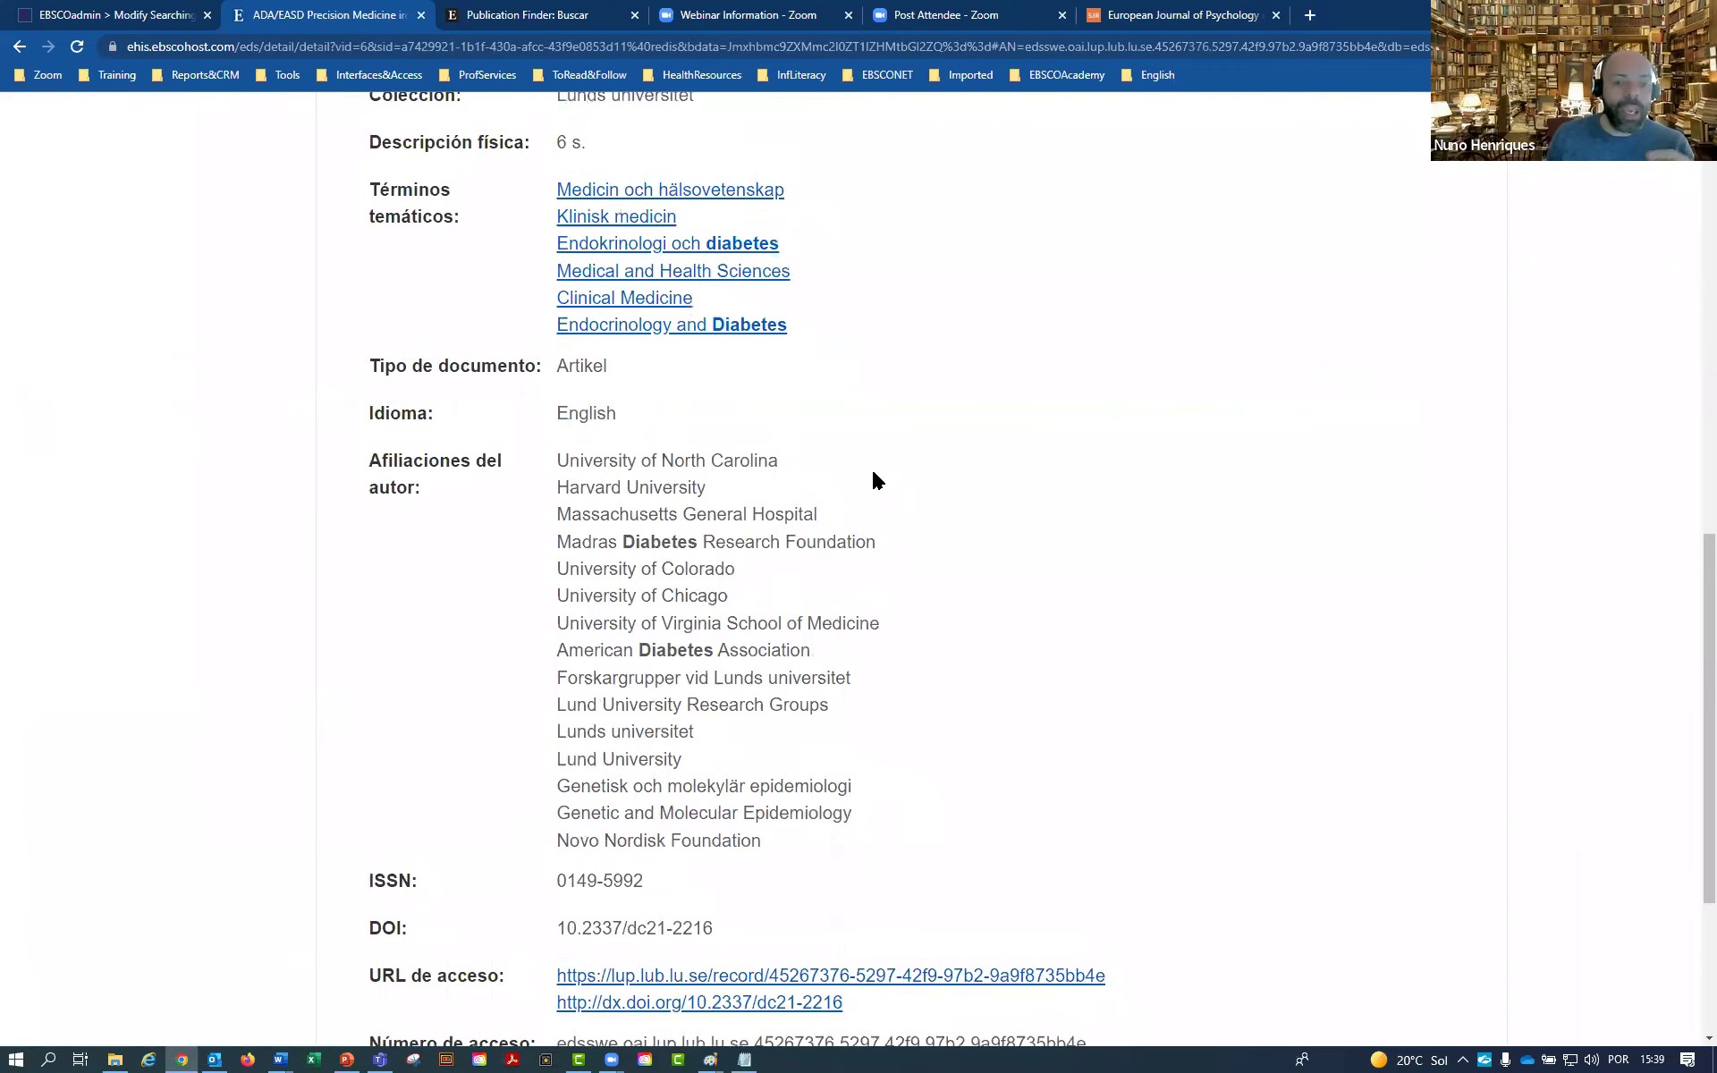
pyautogui.scroll(9, 877, 481)
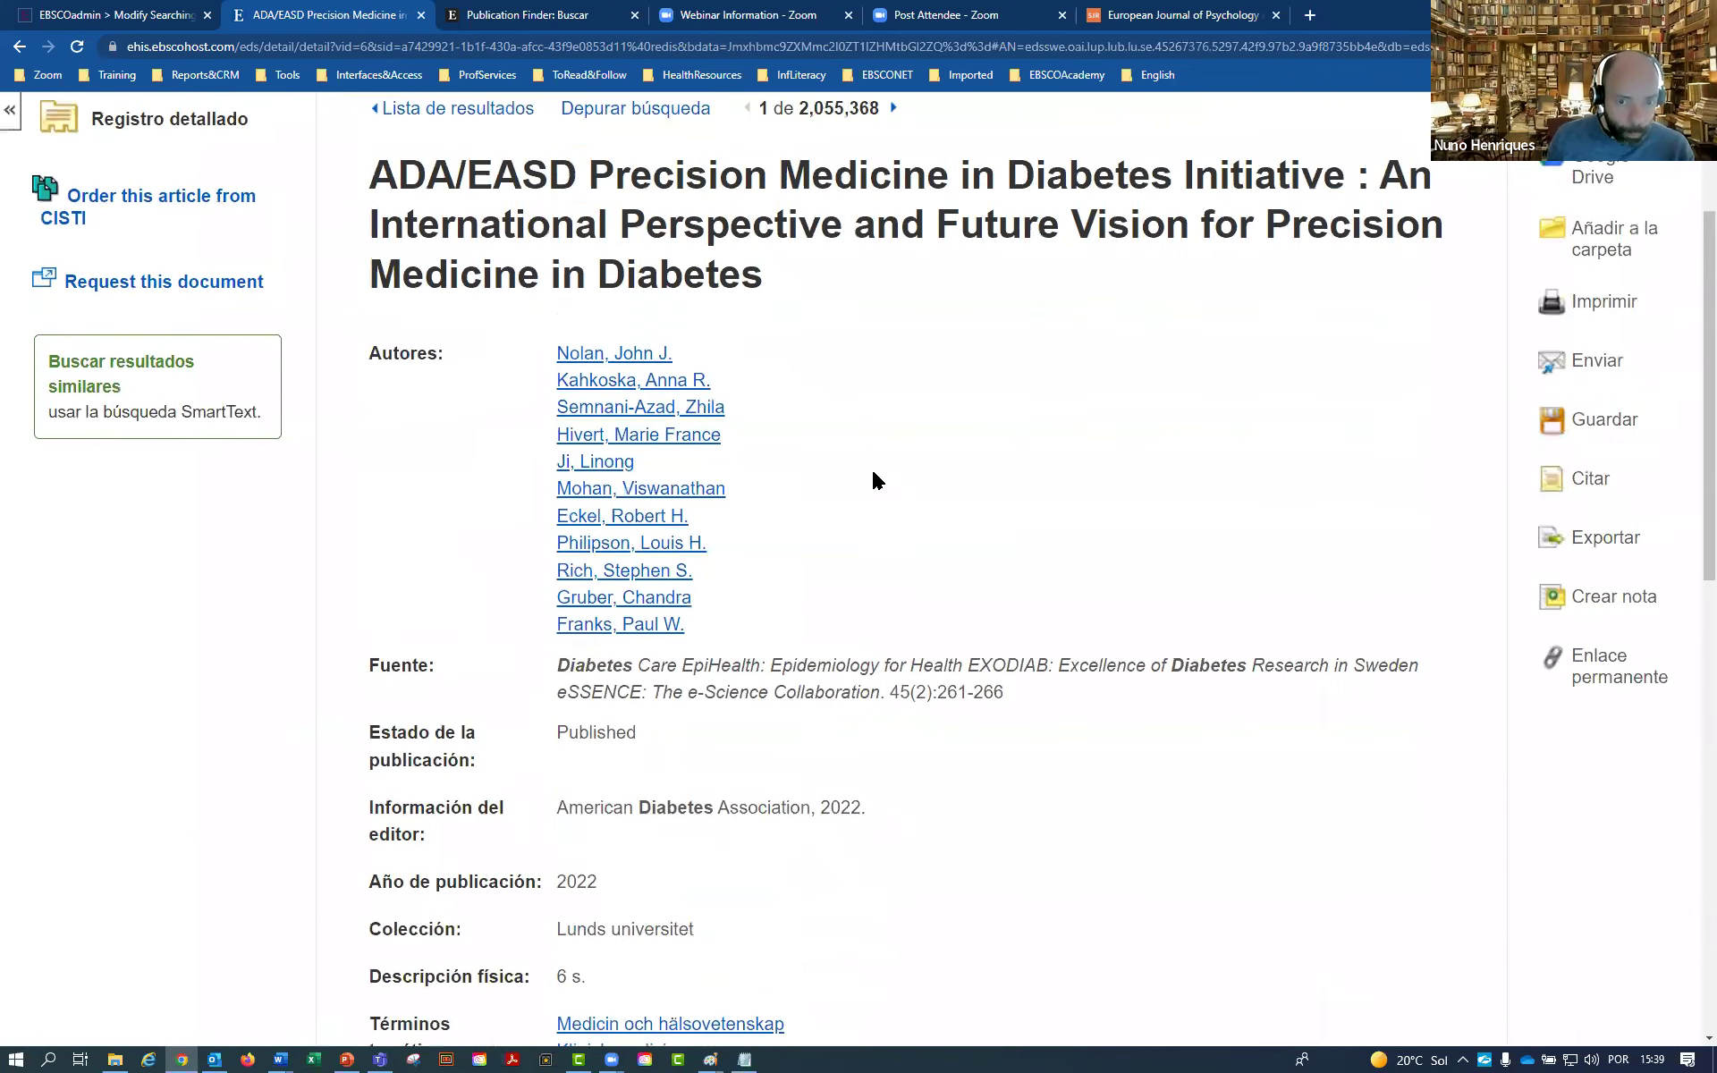
# Examine the authors, source, publication details and subject terms in the article's detailed record
pyautogui.moveTo(760, 586); pyautogui.dragTo(542, 351)
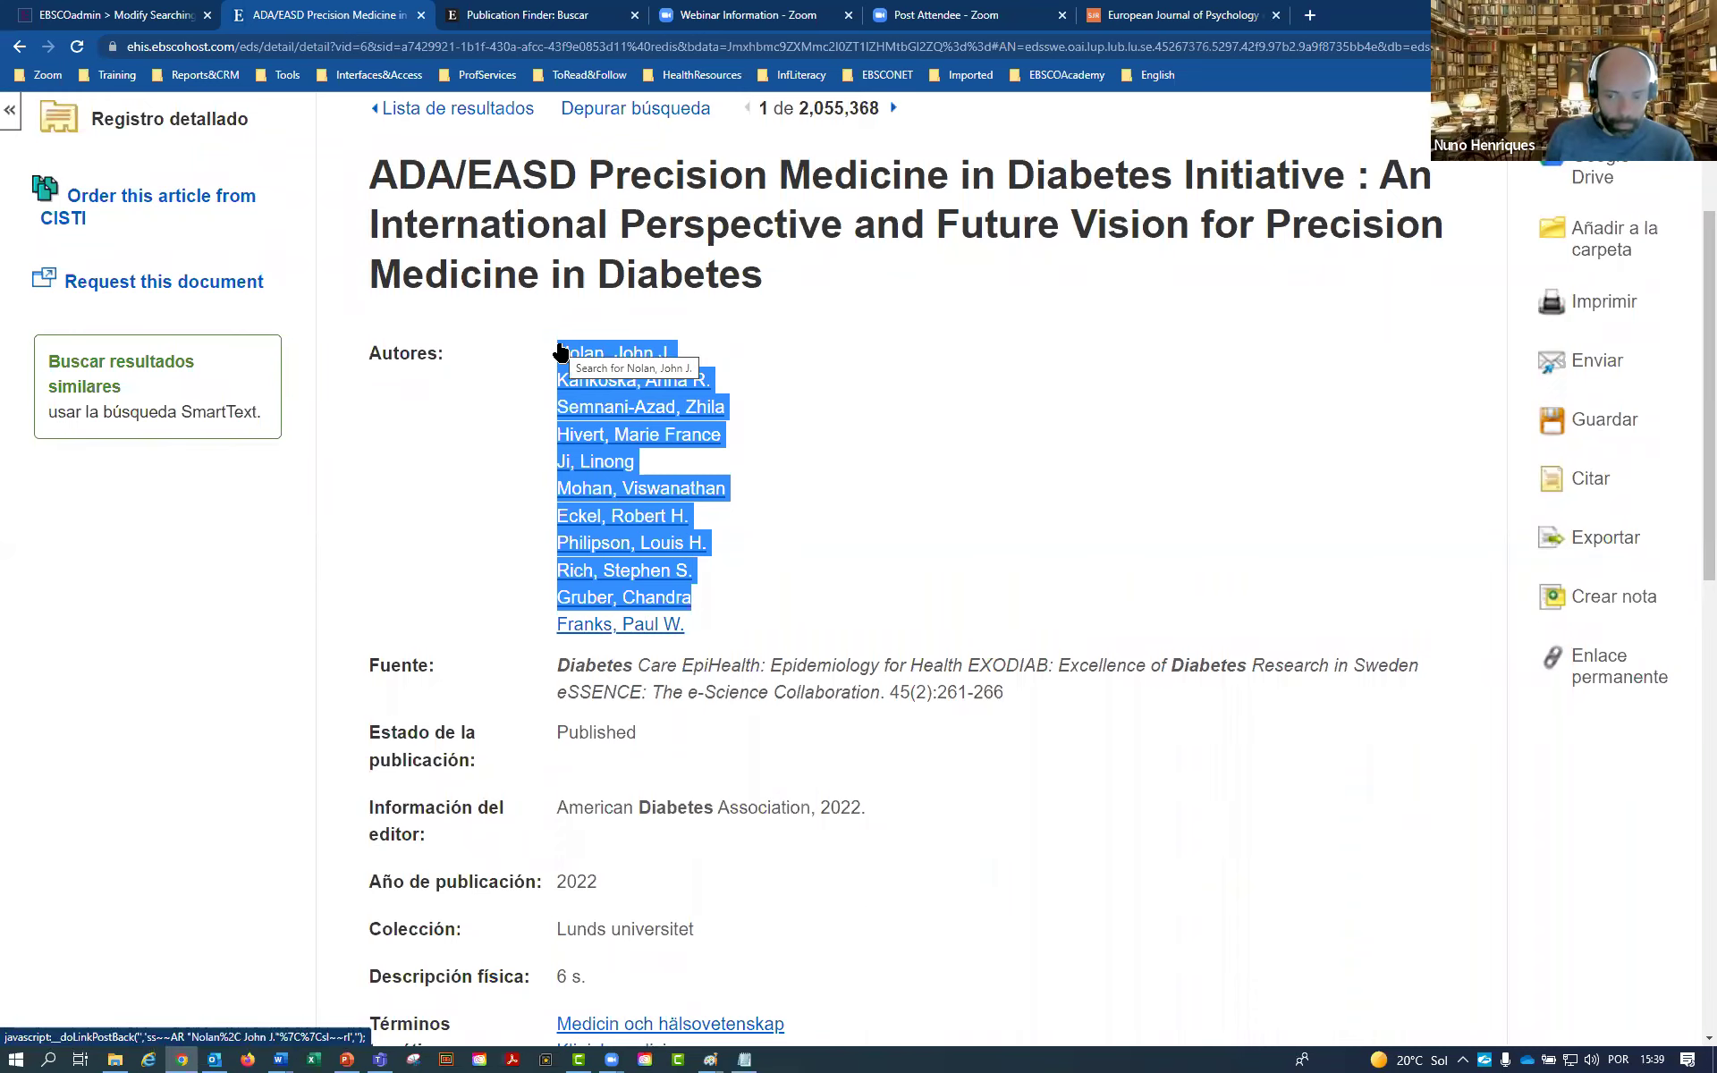
pyautogui.click(901, 448)
pyautogui.scroll(-10, 903, 448)
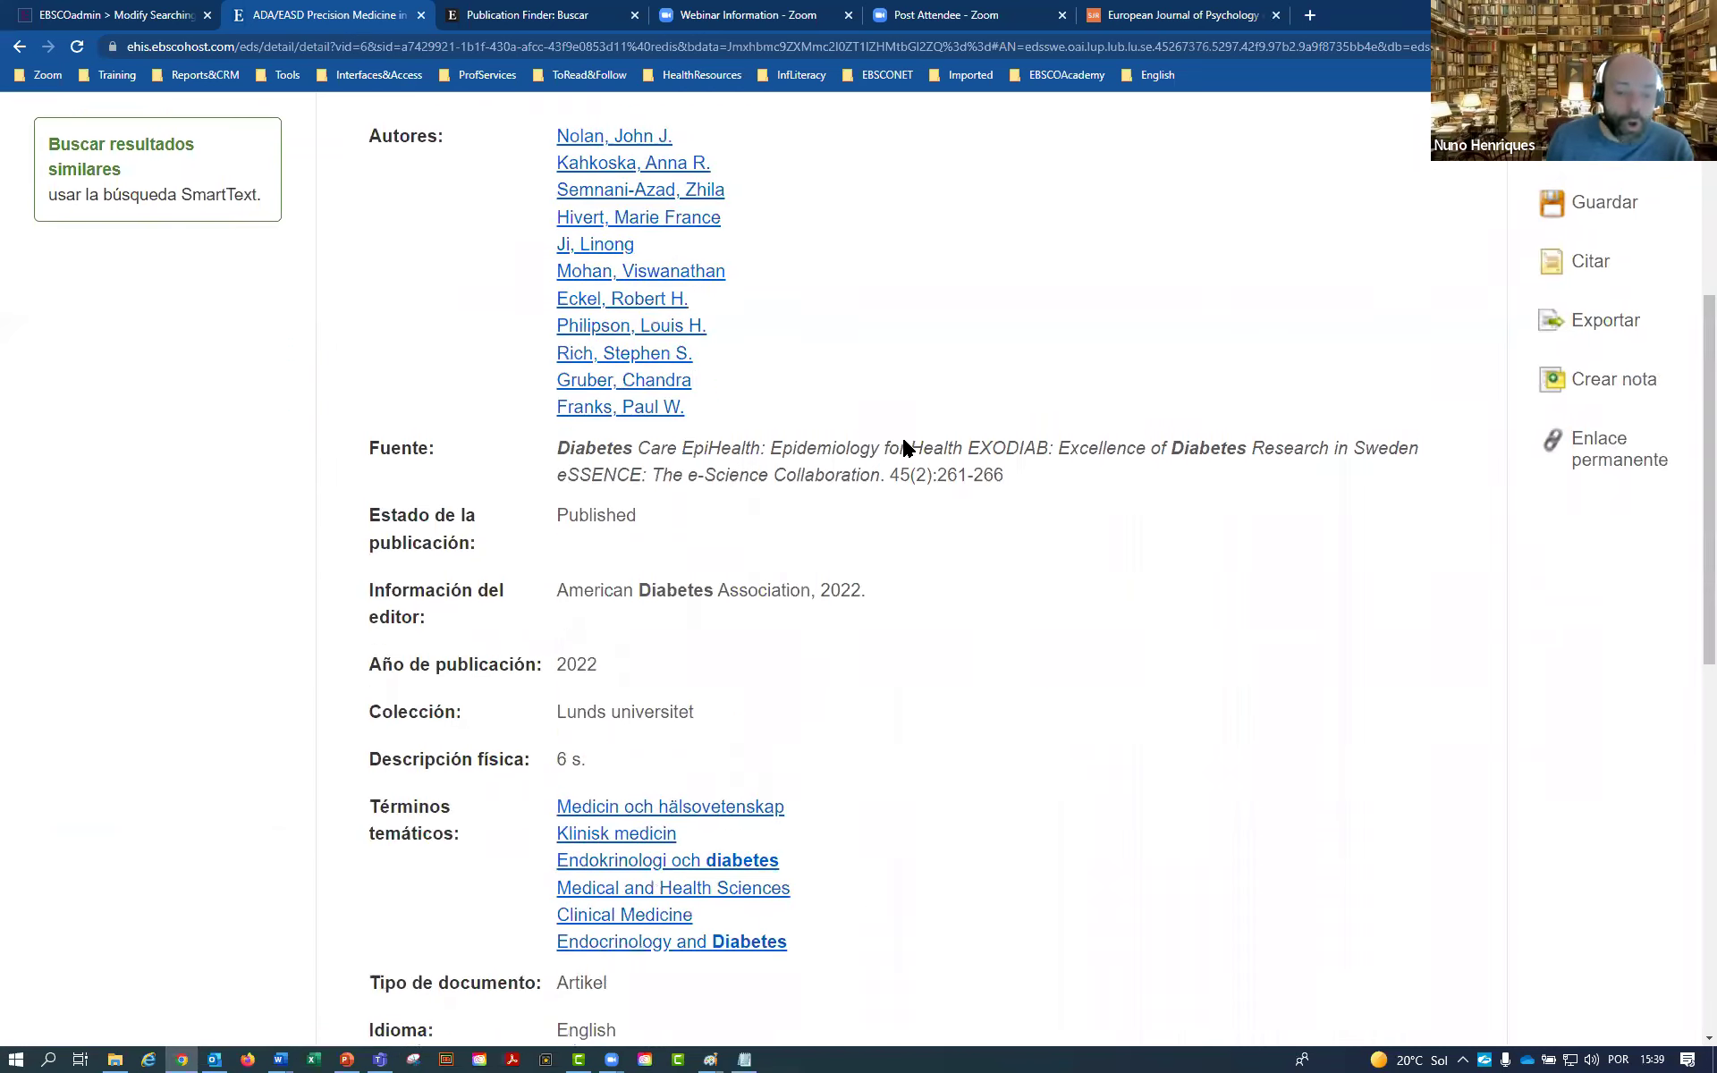
pyautogui.scroll(4, 903, 448)
pyautogui.moveTo(422, 582); pyautogui.dragTo(859, 908)
pyautogui.scroll(6, 1005, 655)
pyautogui.moveTo(526, 573); pyautogui.dragTo(1009, 605)
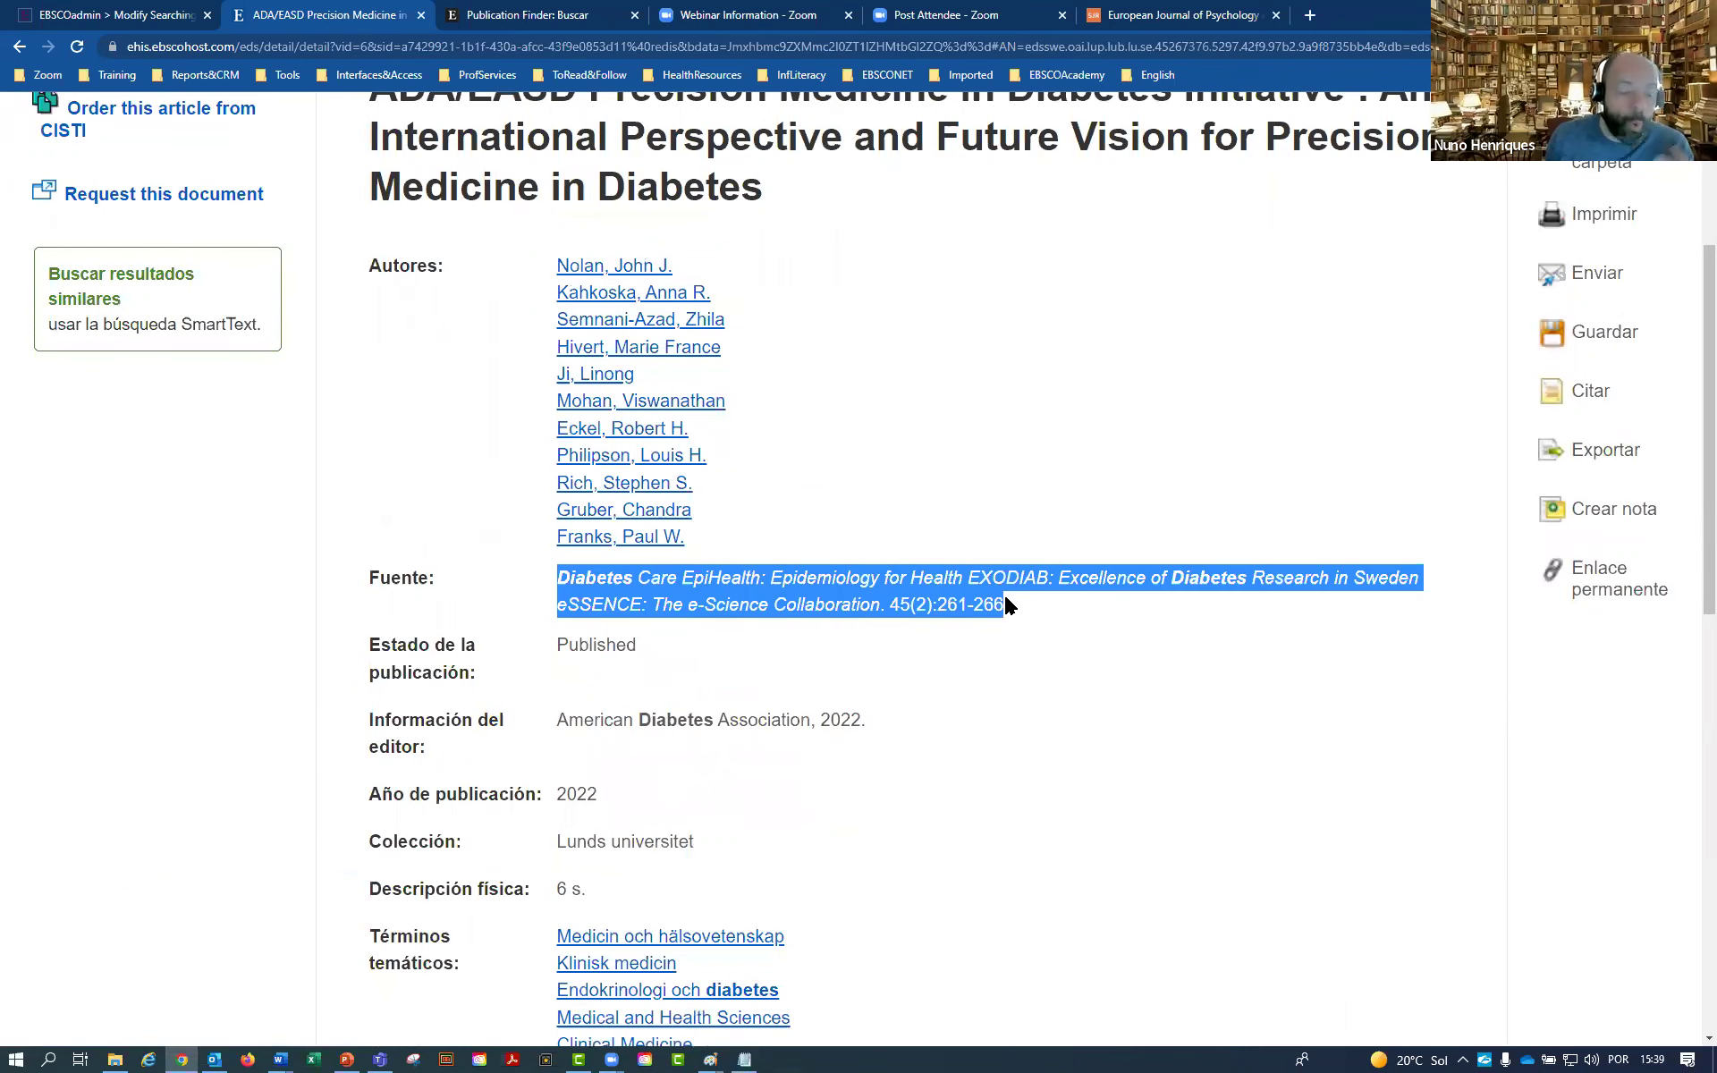
pyautogui.scroll(-5, 602, 510)
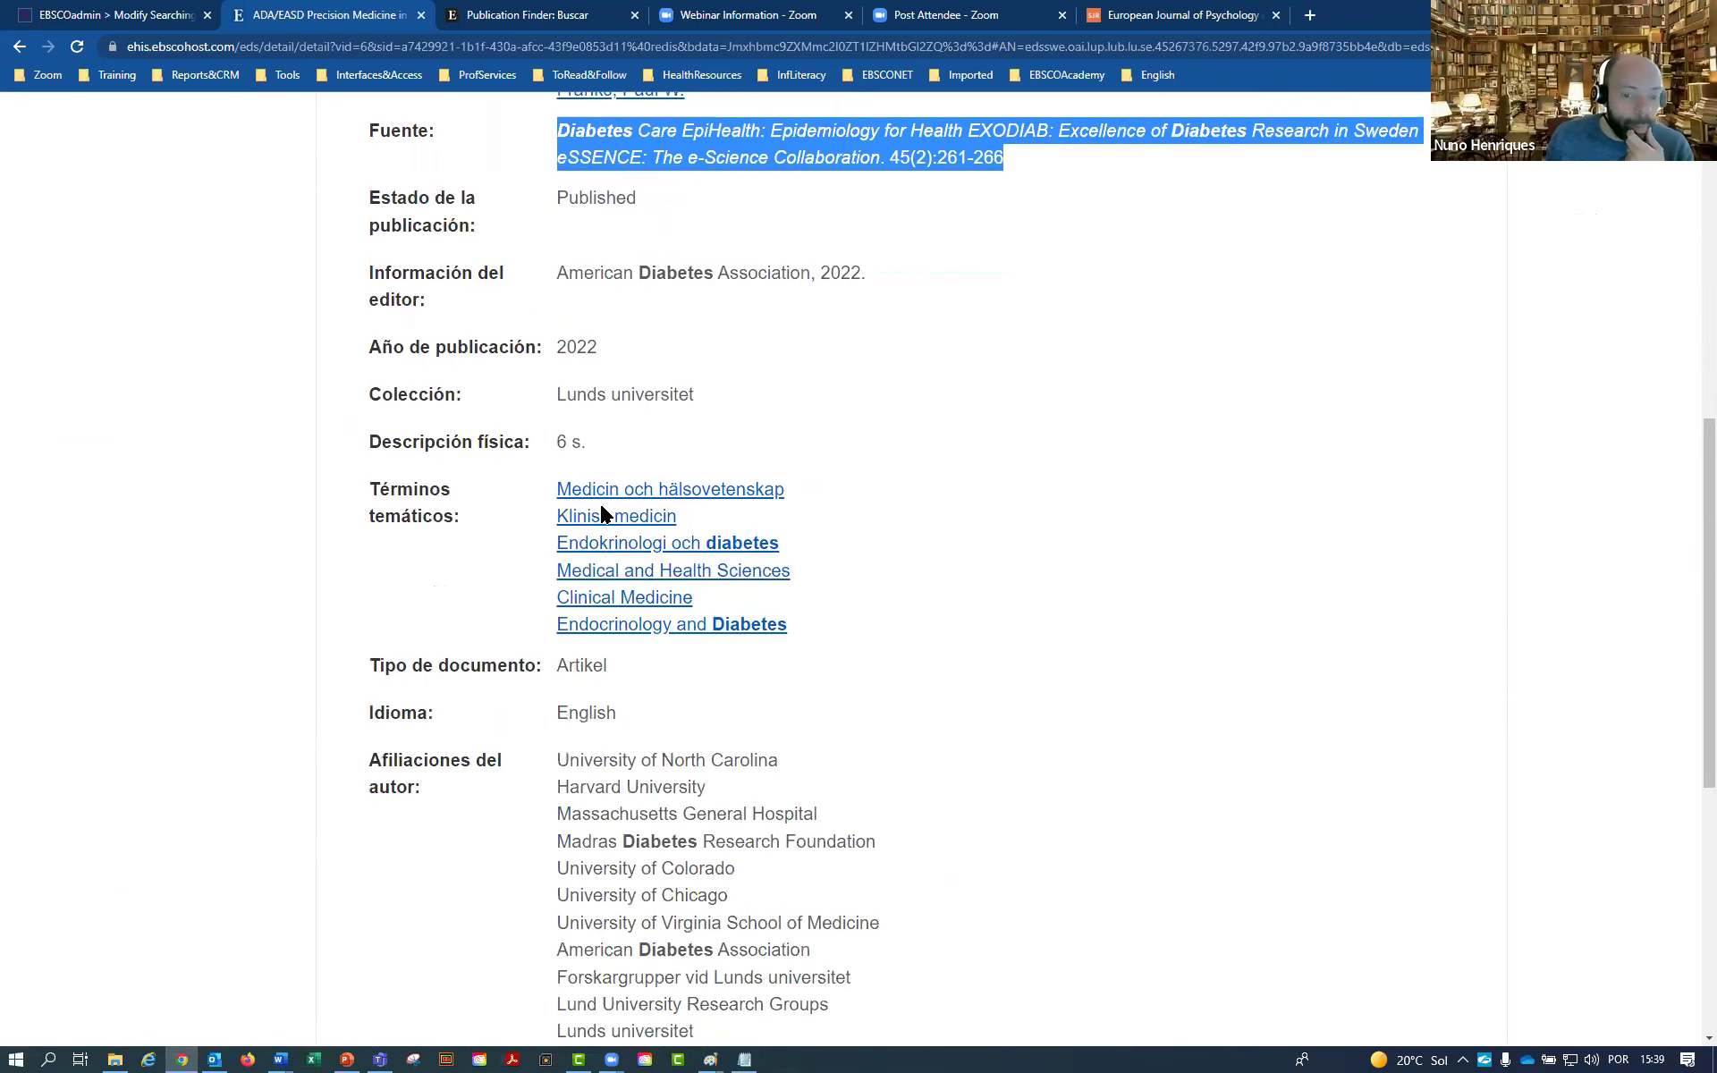
# Return to the result list and expand the Proveedor de contenido filter
pyautogui.click(19, 47)
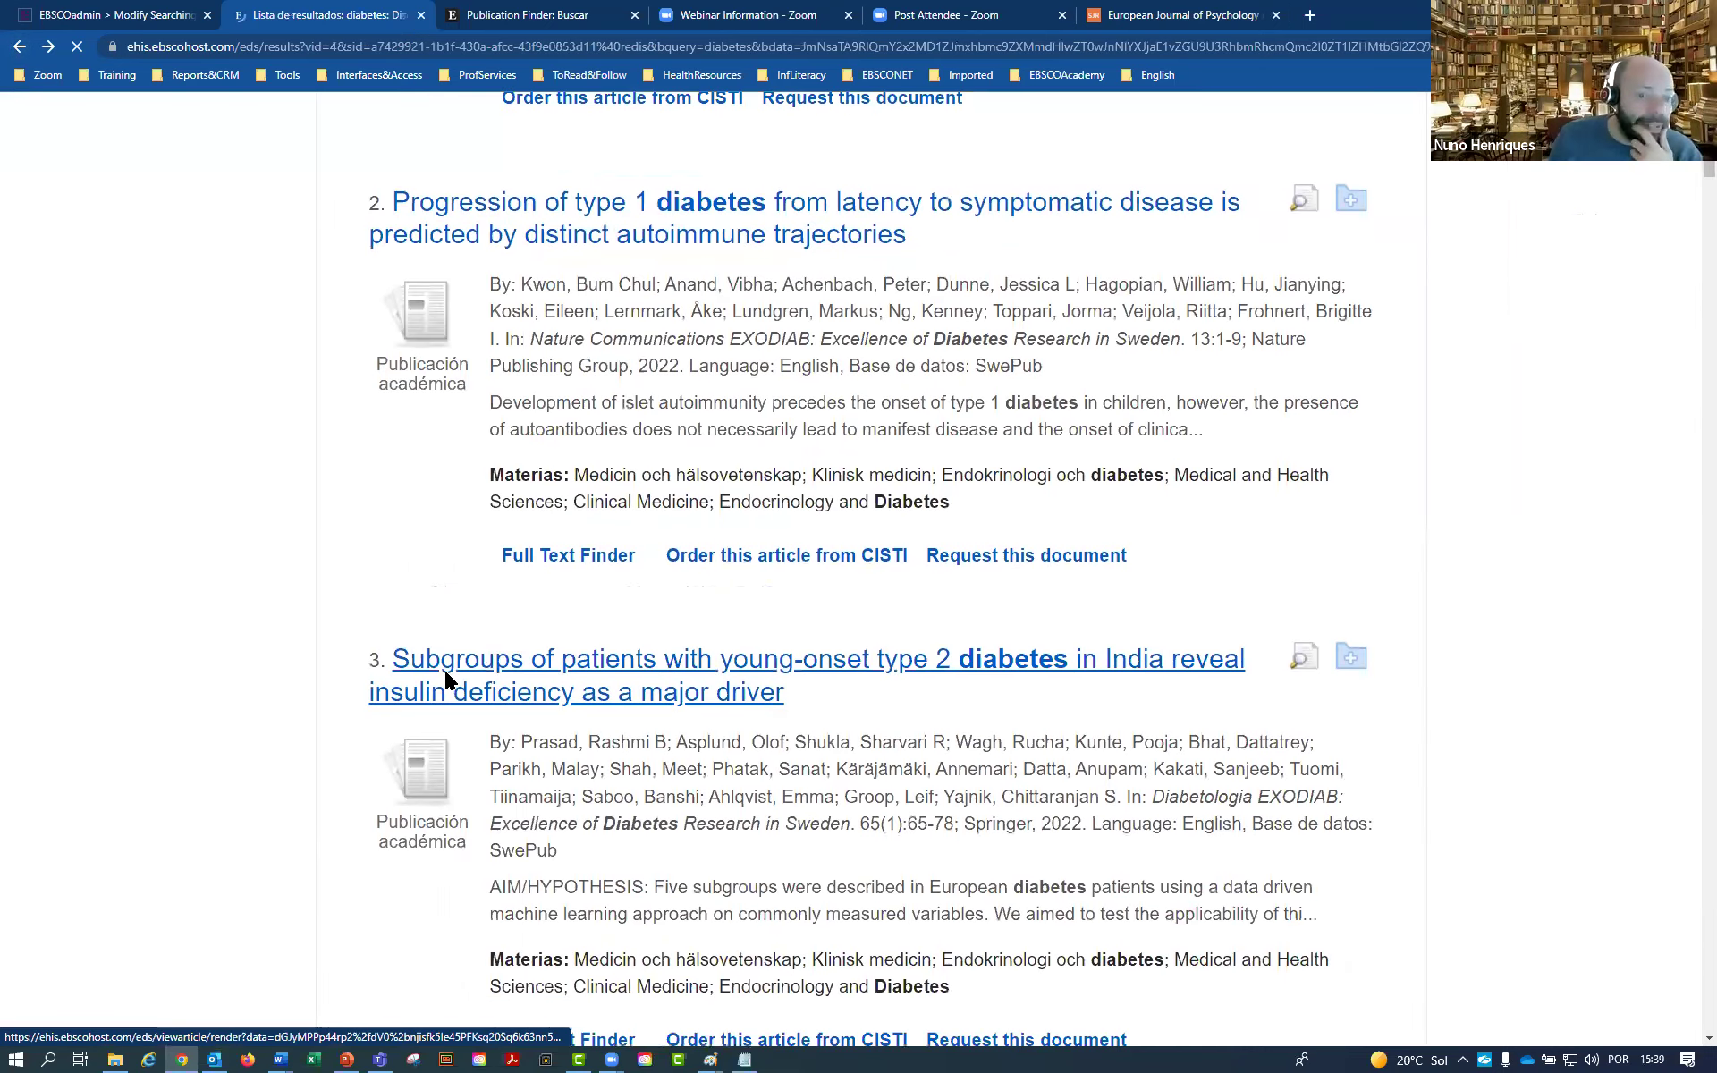
pyautogui.scroll(-6, 143, 707)
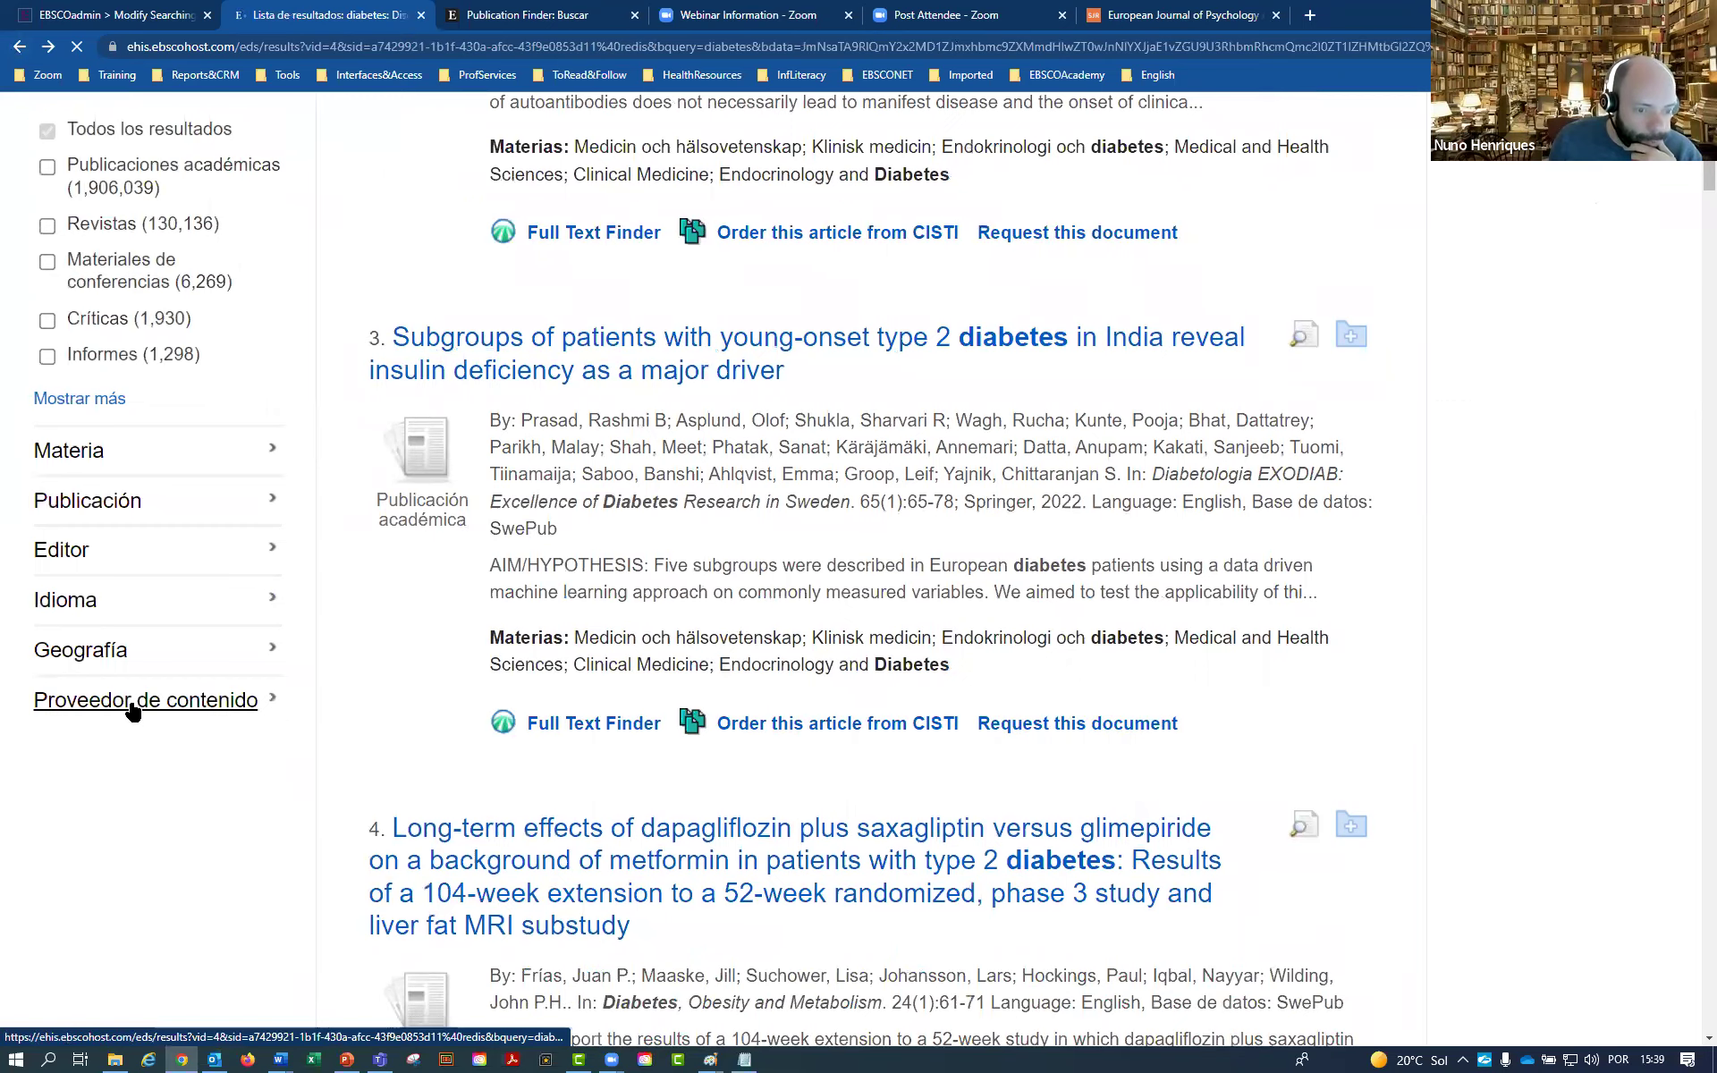
pyautogui.scroll(-5, 139, 743)
pyautogui.click(187, 262)
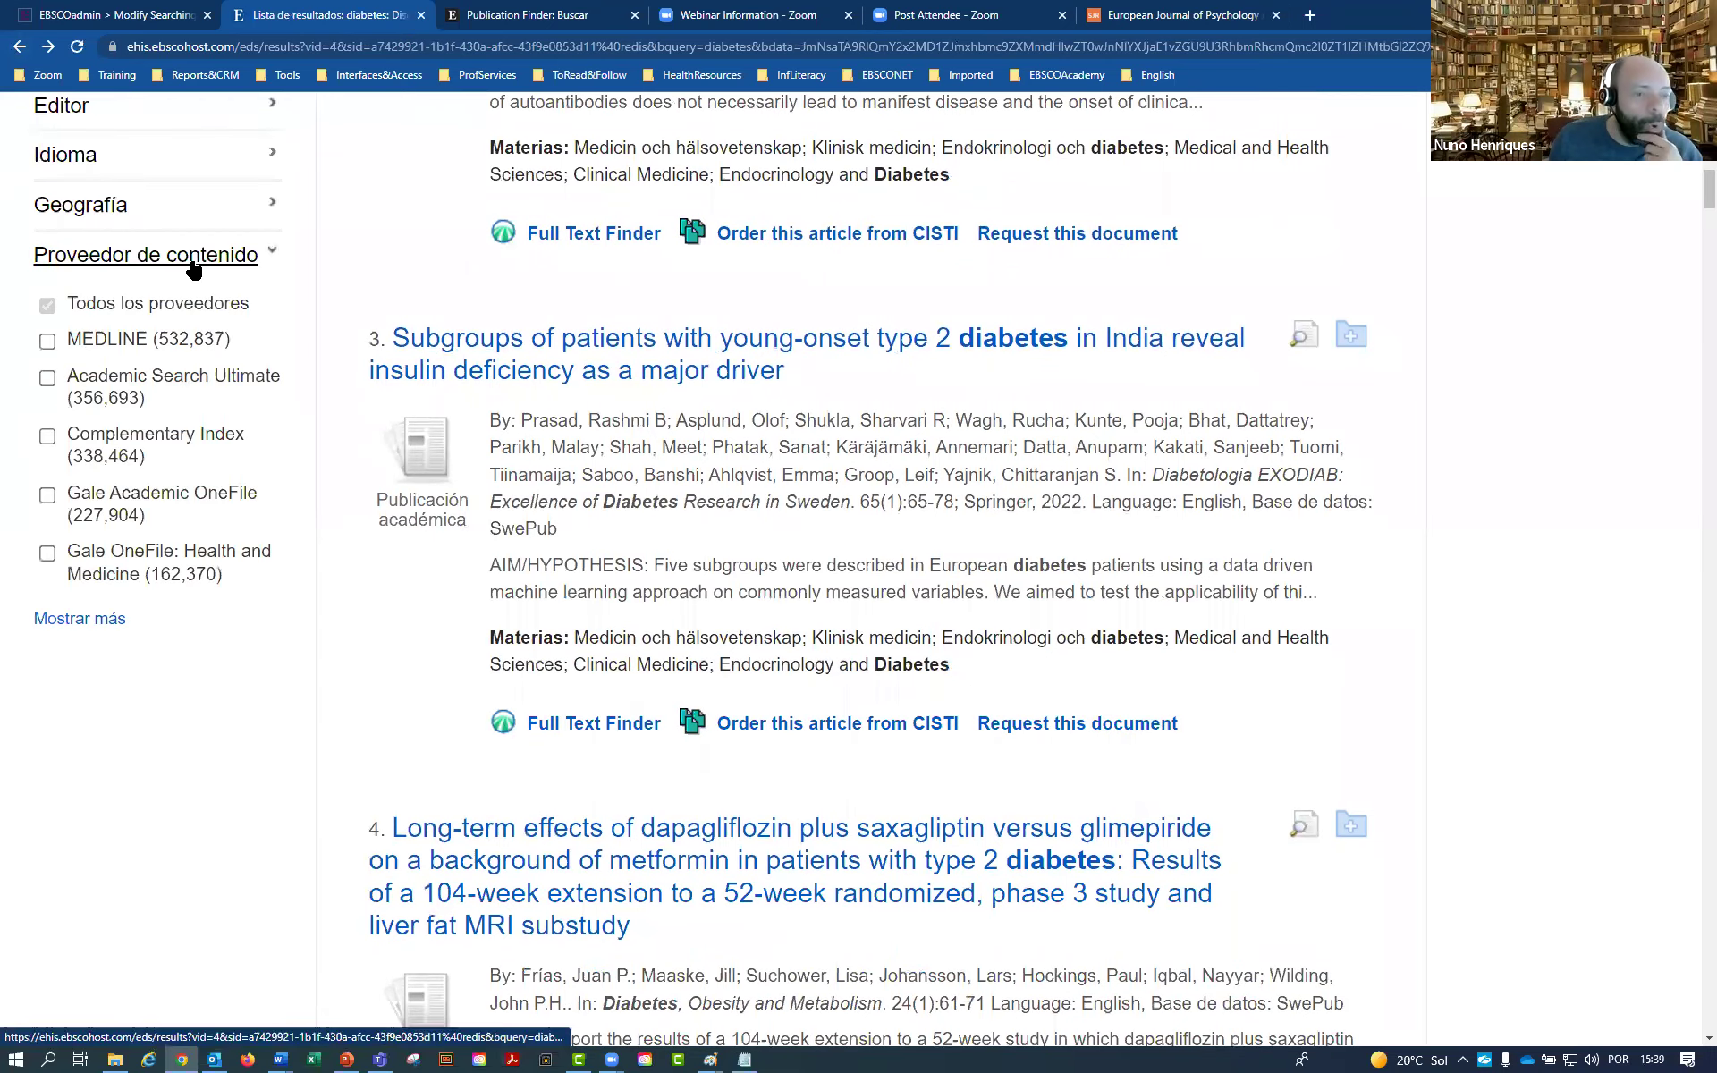
# Limit the results to the MEDLINE content provider and open the fourth result's detailed record, "Trabecular bone score and 25-hydroxyvitamin D levels"
pyautogui.click(50, 342)
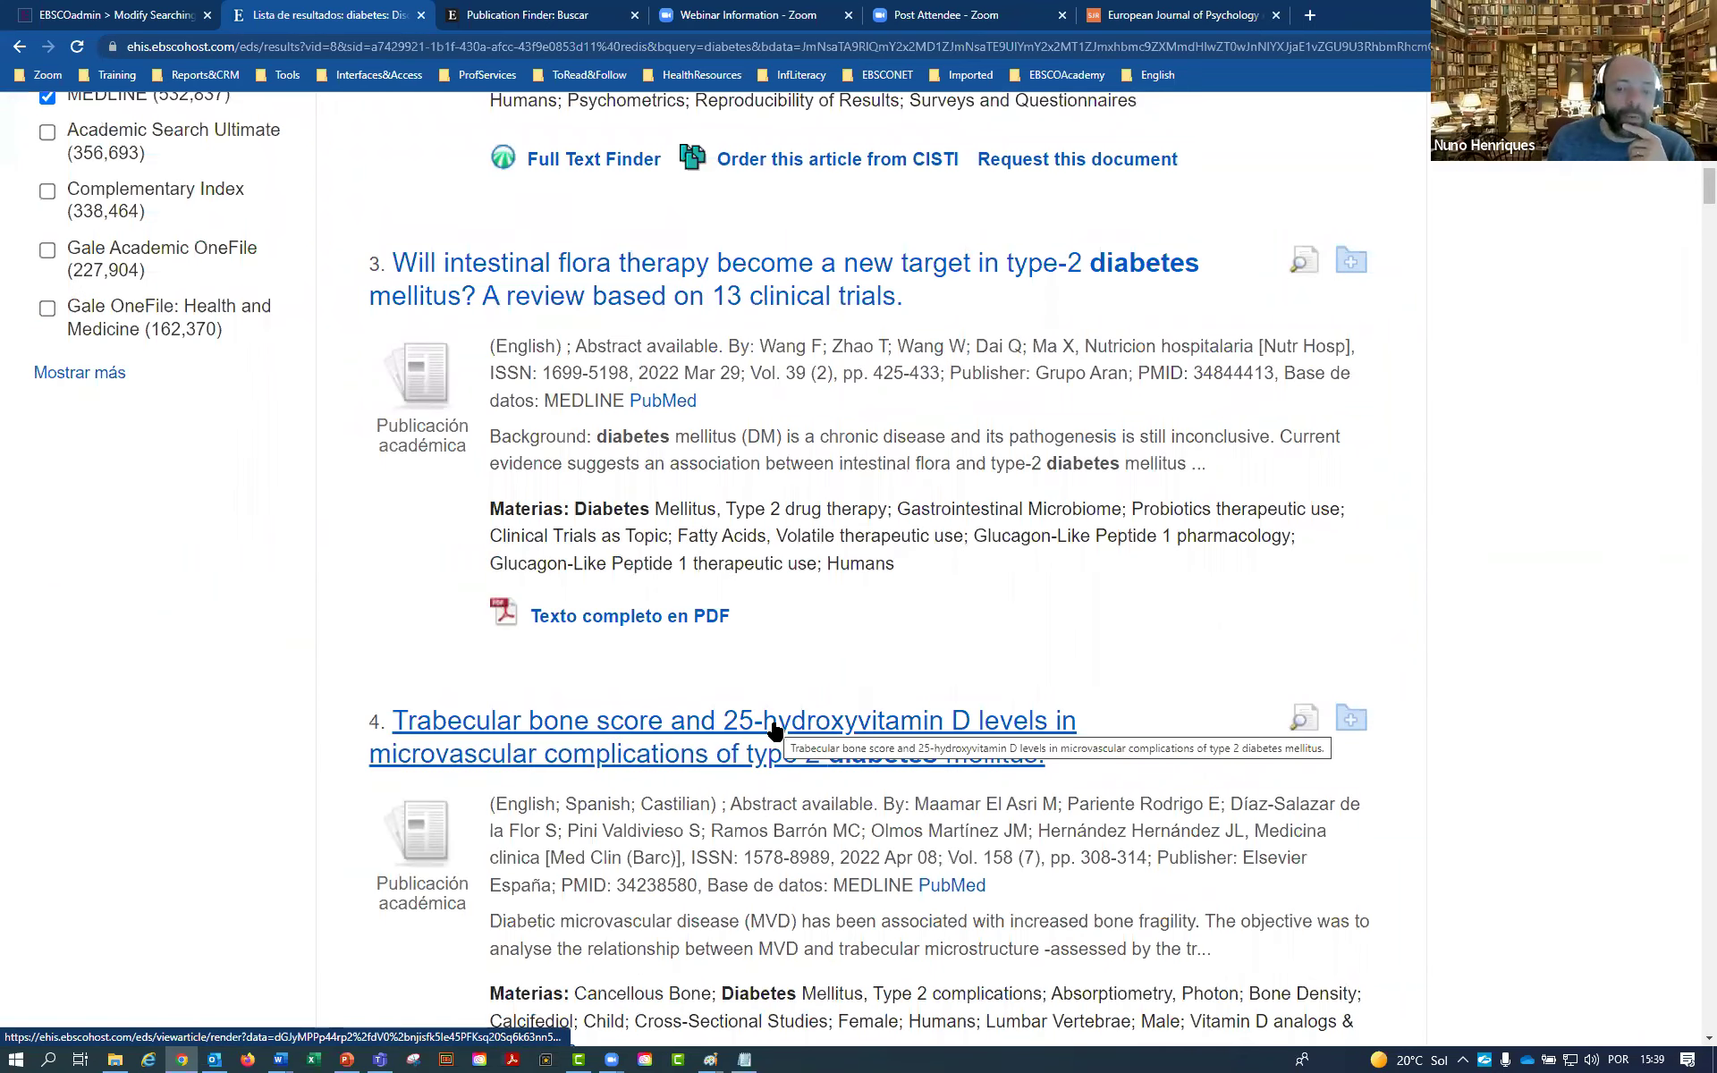
pyautogui.click(774, 731)
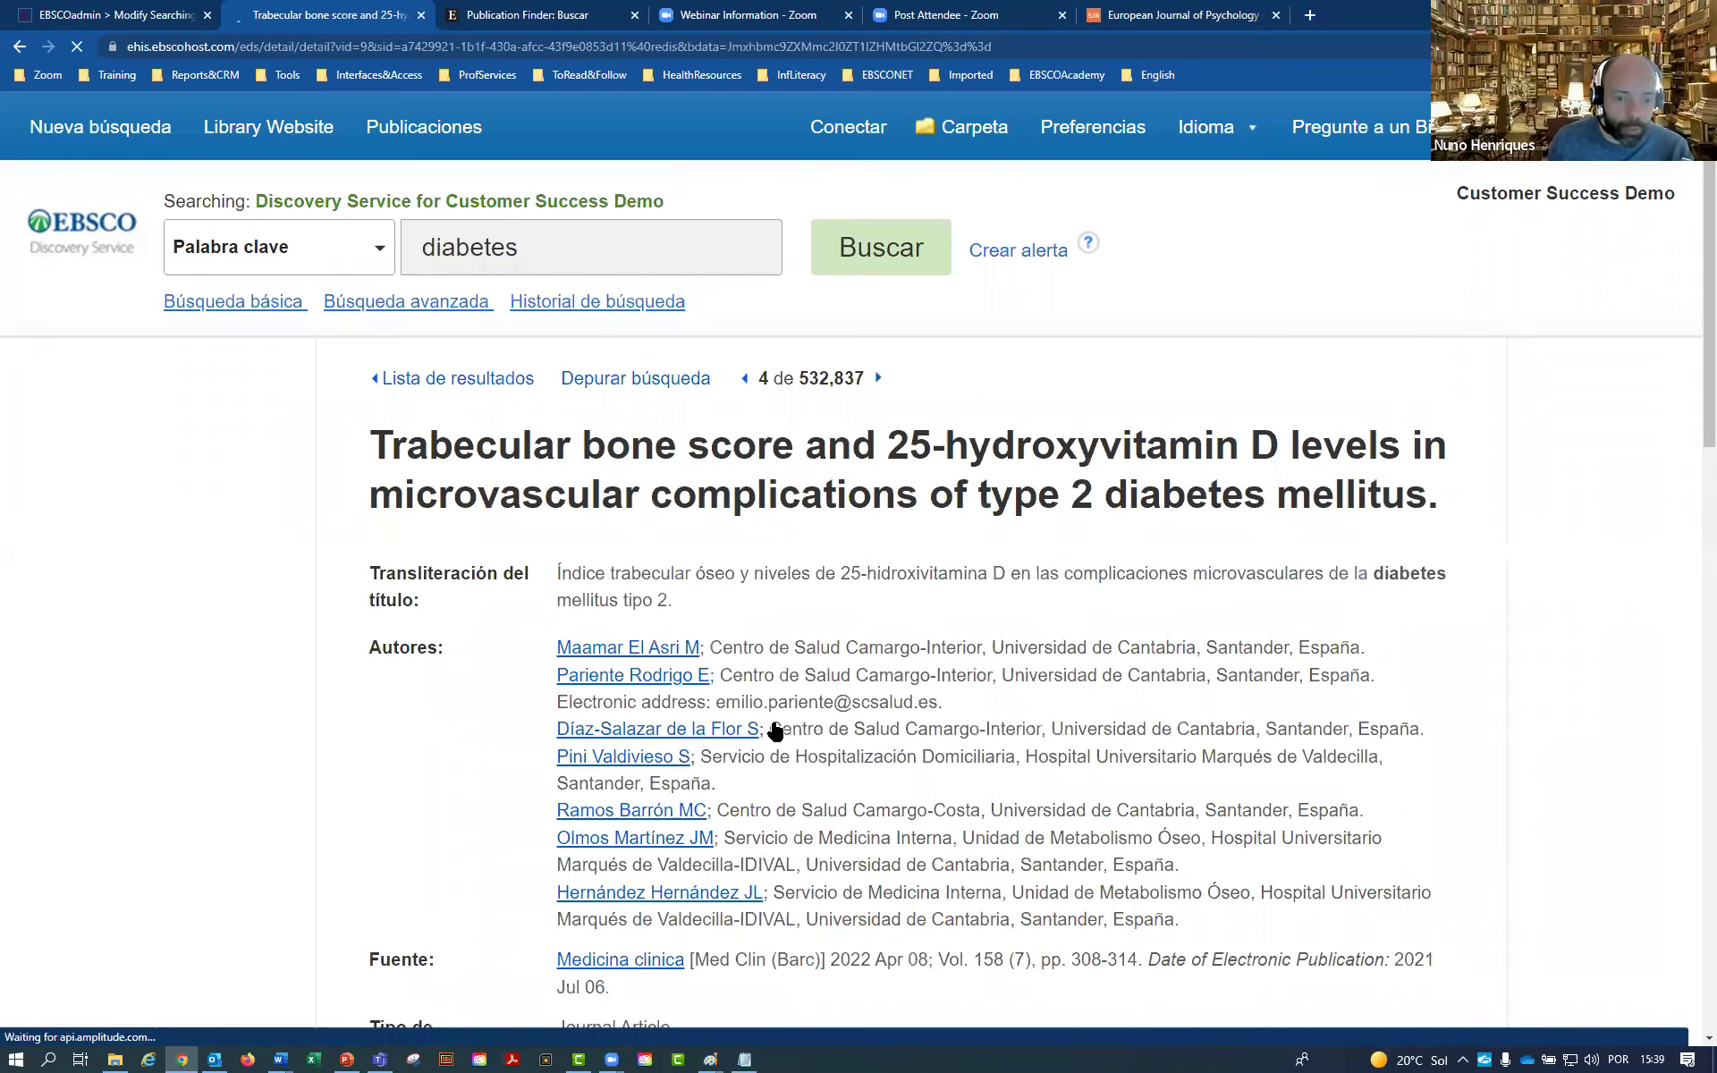
pyautogui.scroll(-3, 774, 731)
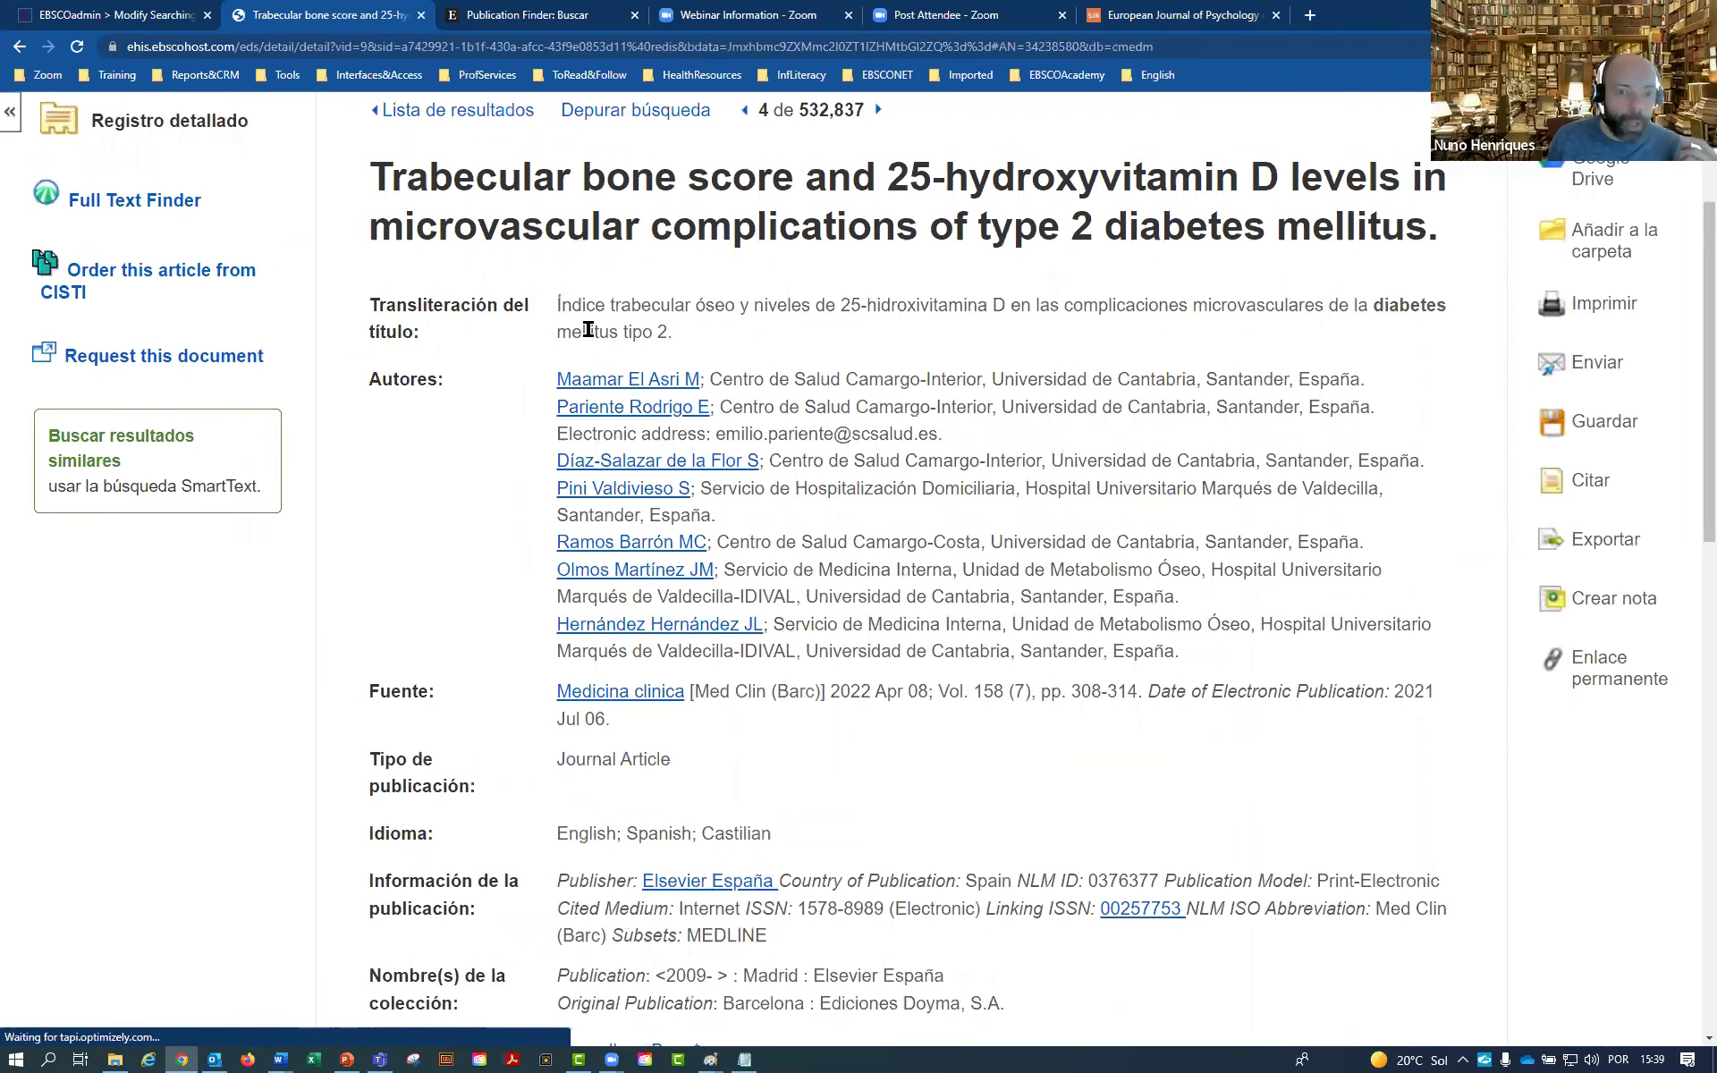
# Examine the authors and their institutional affiliations in the article's detailed record, highlighting the country names
pyautogui.moveTo(556, 380); pyautogui.dragTo(721, 490)
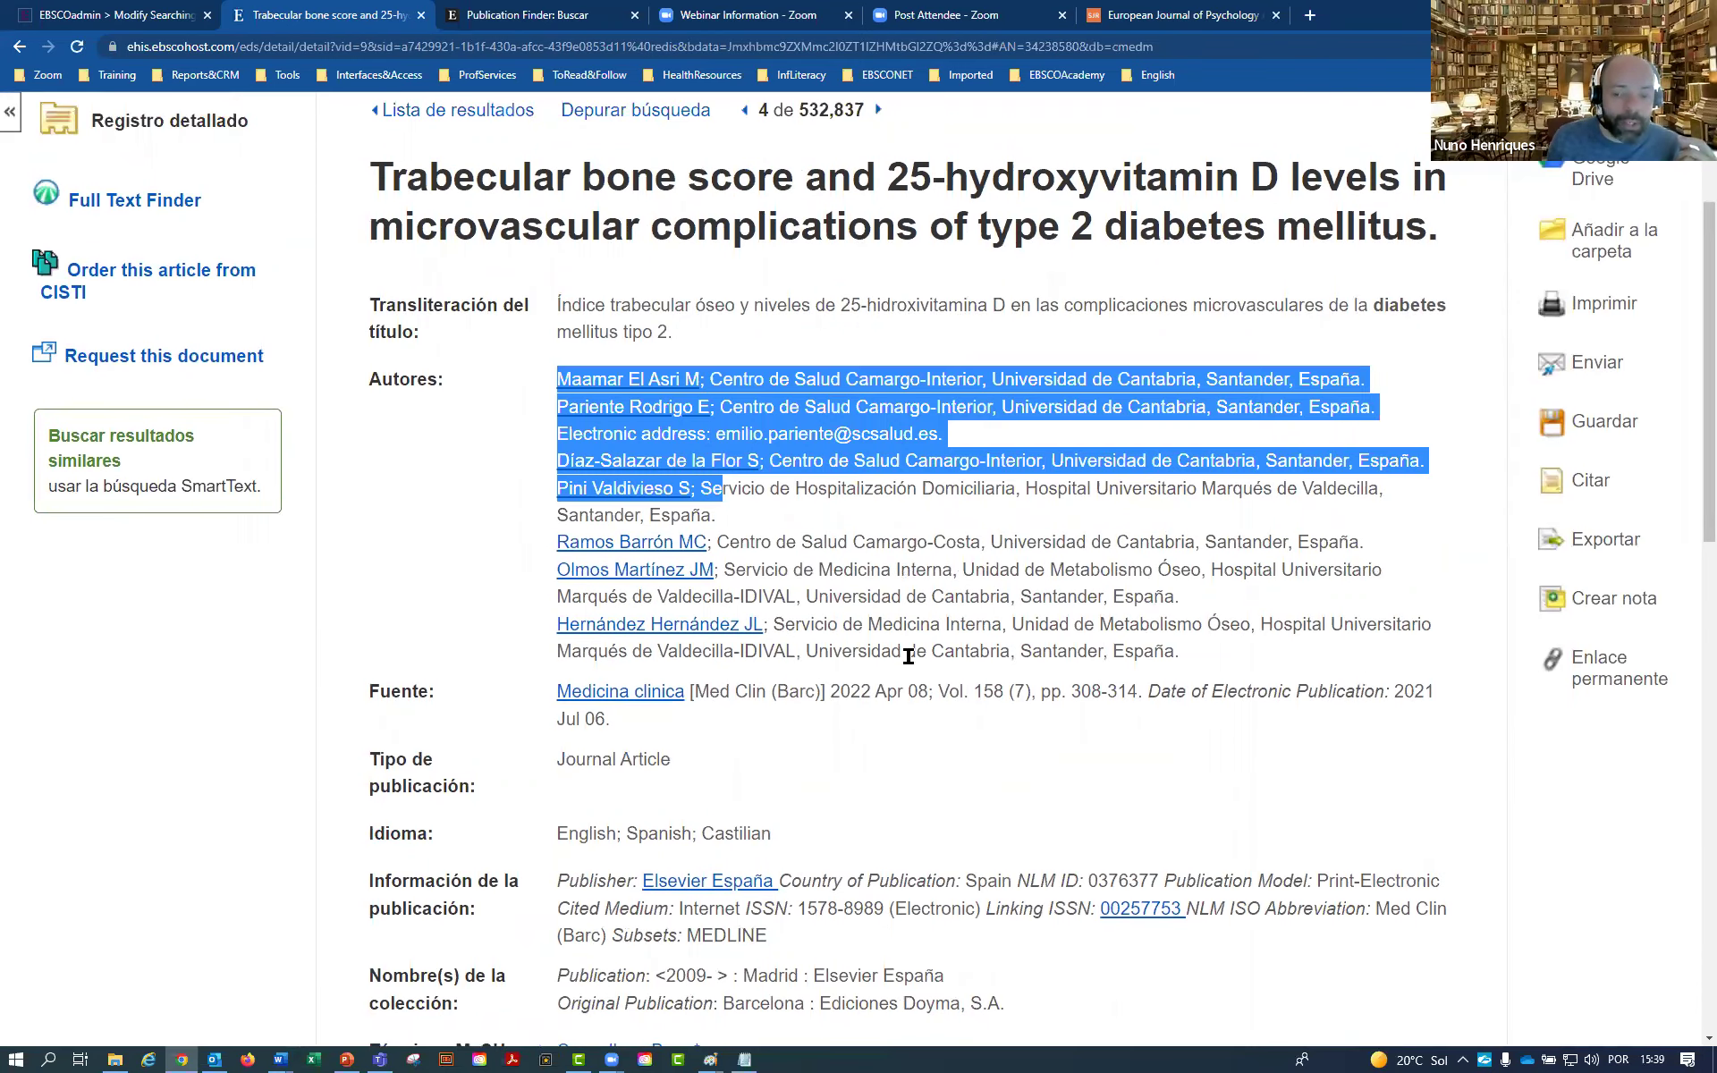
pyautogui.moveTo(1015, 767); pyautogui.dragTo(1058, 802)
pyautogui.moveTo(1181, 596); pyautogui.dragTo(1087, 596)
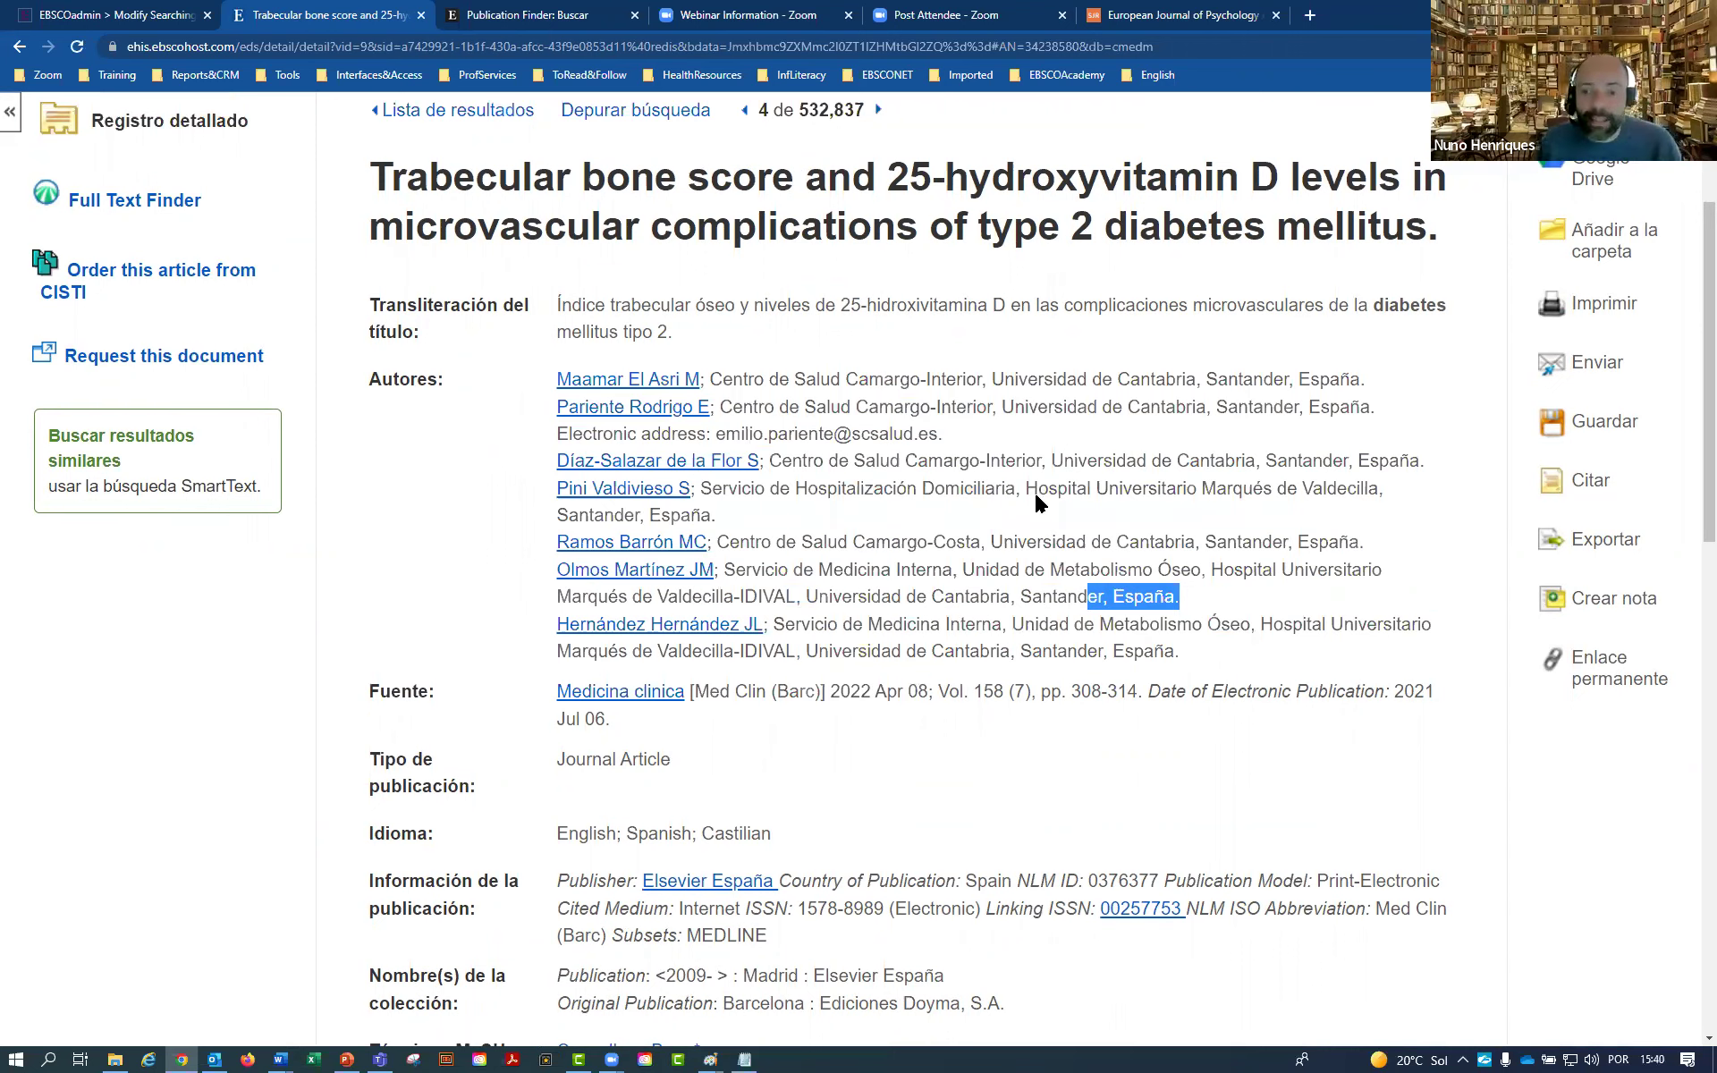
pyautogui.scroll(-1, 1026, 456)
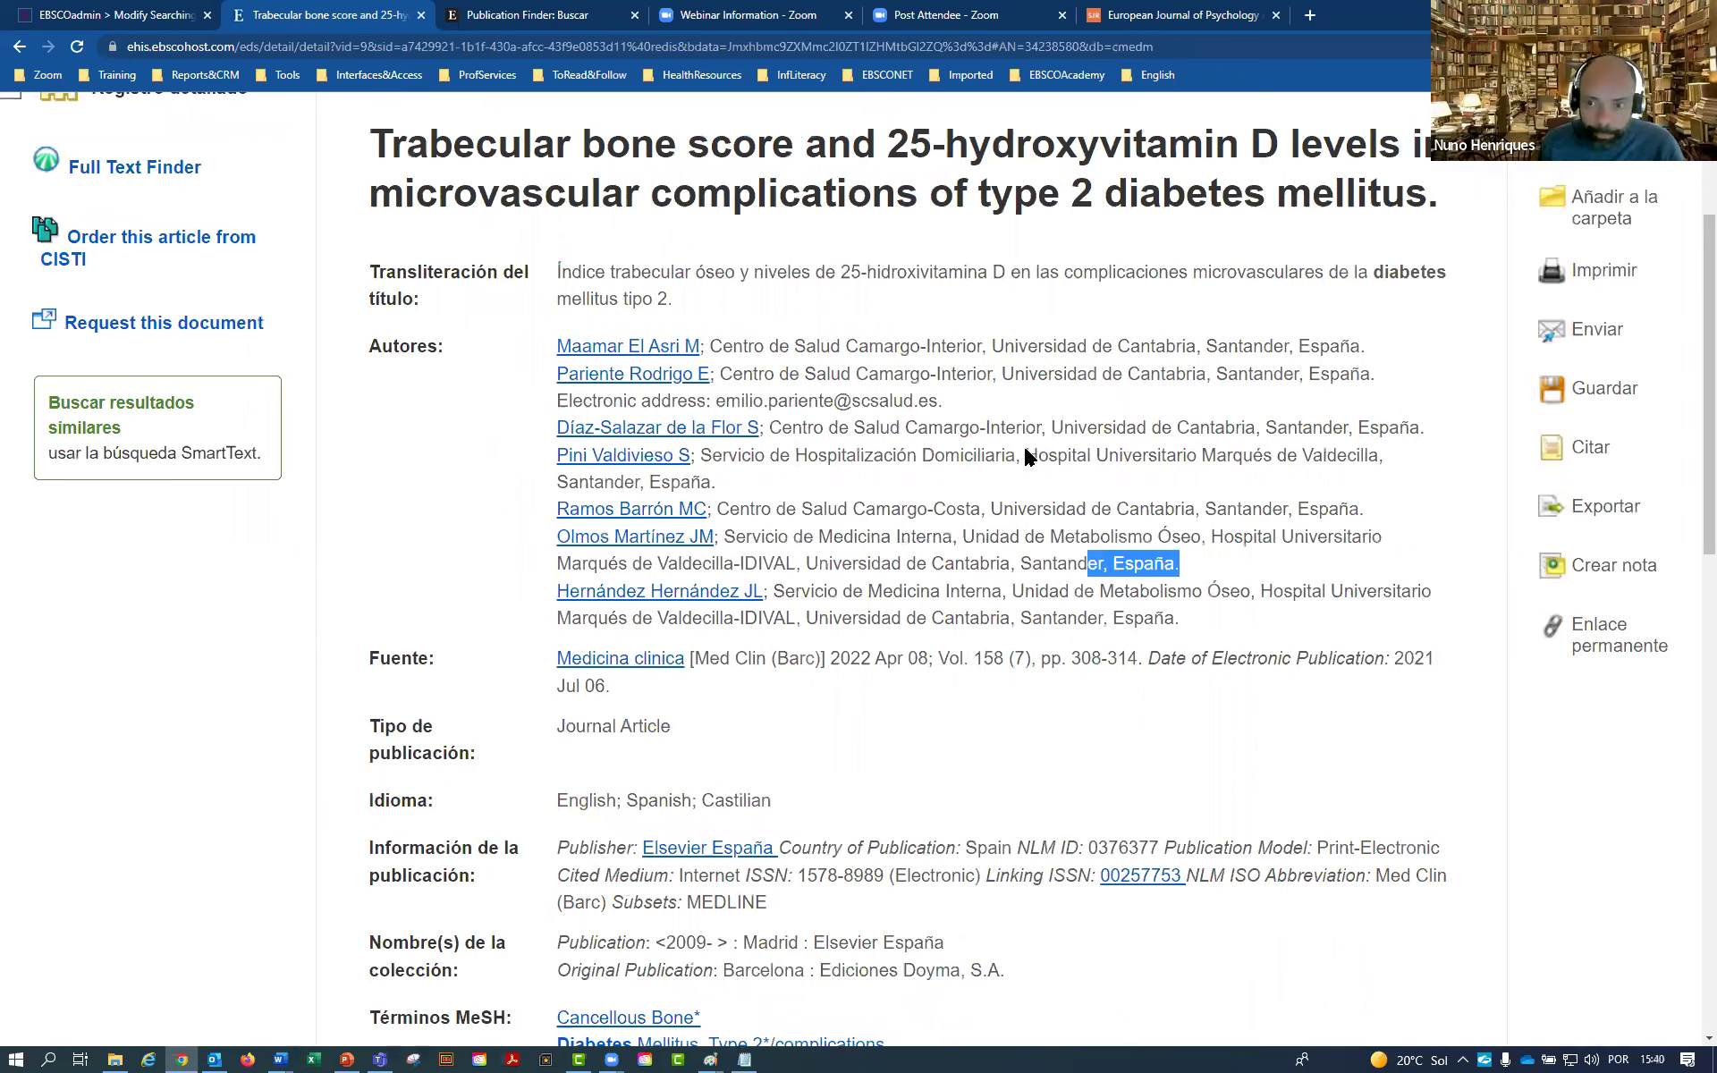
pyautogui.scroll(-2, 1027, 453)
pyautogui.moveTo(716, 337); pyautogui.dragTo(650, 337)
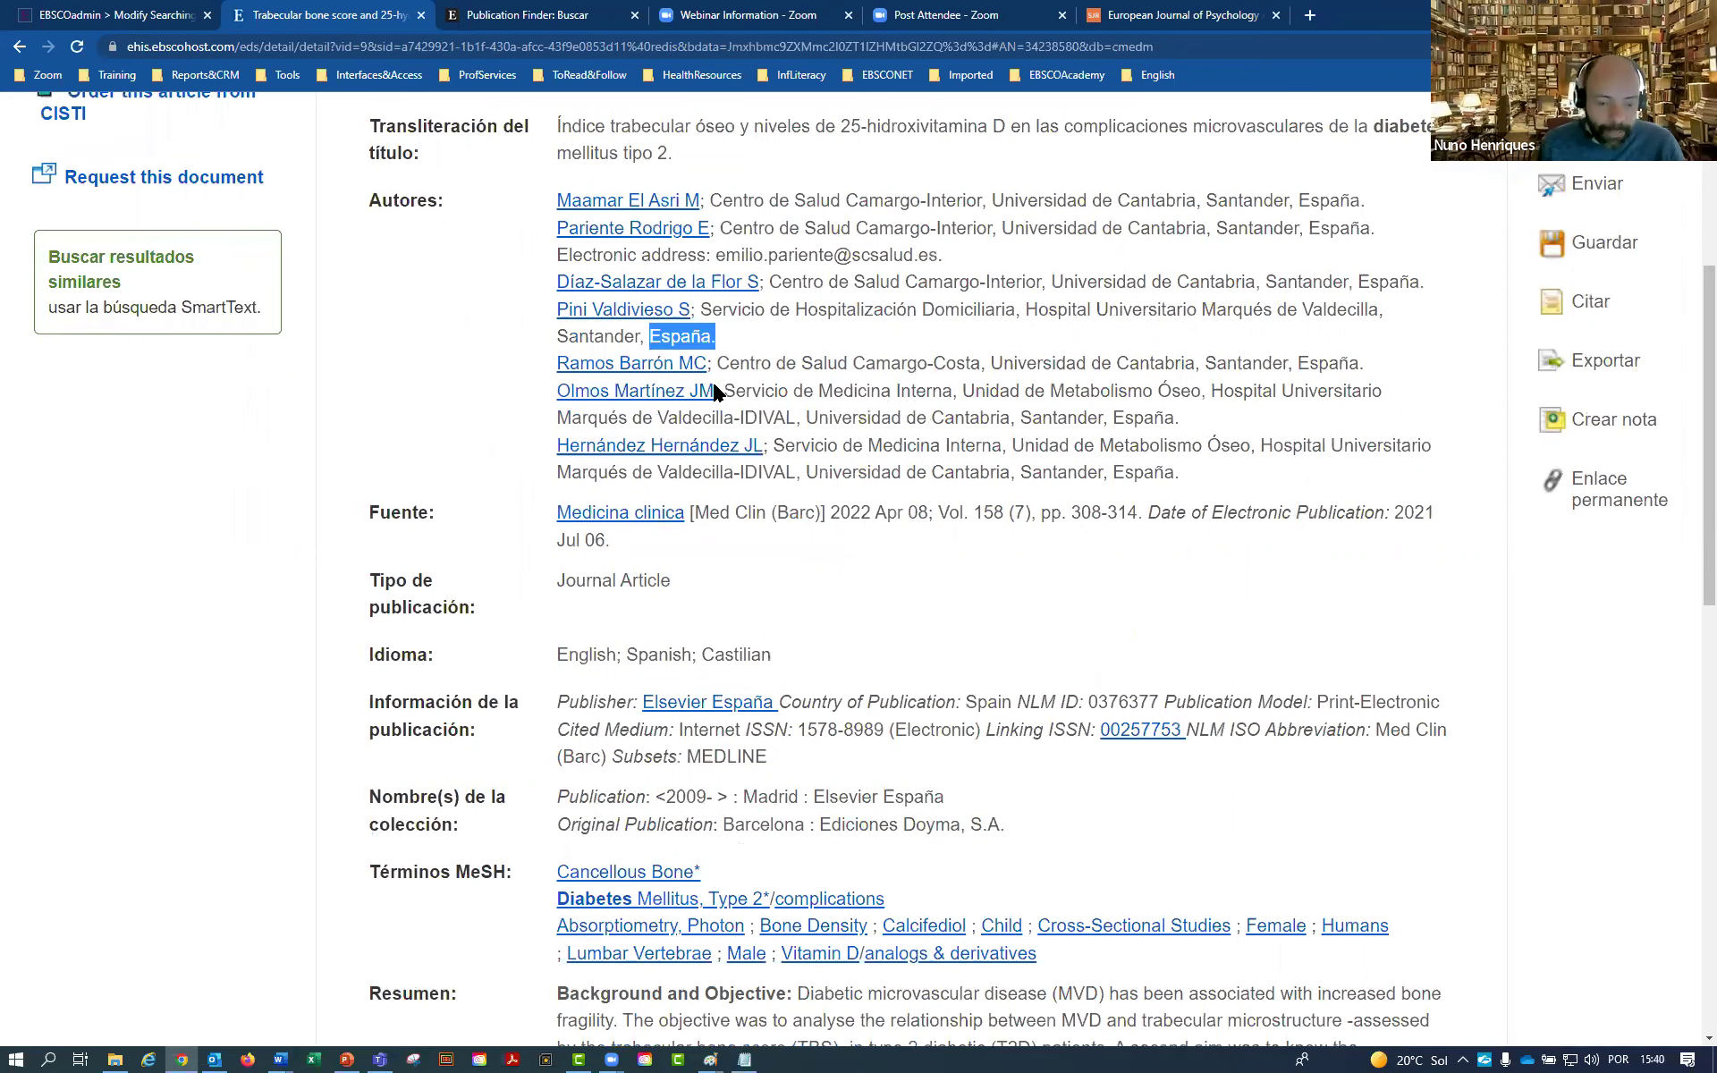
# Examine the MeSH terms (Términos MeSH), the abstract and the remaining fields of the detailed record, highlighting the indexed content
pyautogui.scroll(-5, 716, 394)
pyautogui.moveTo(877, 496); pyautogui.dragTo(539, 429)
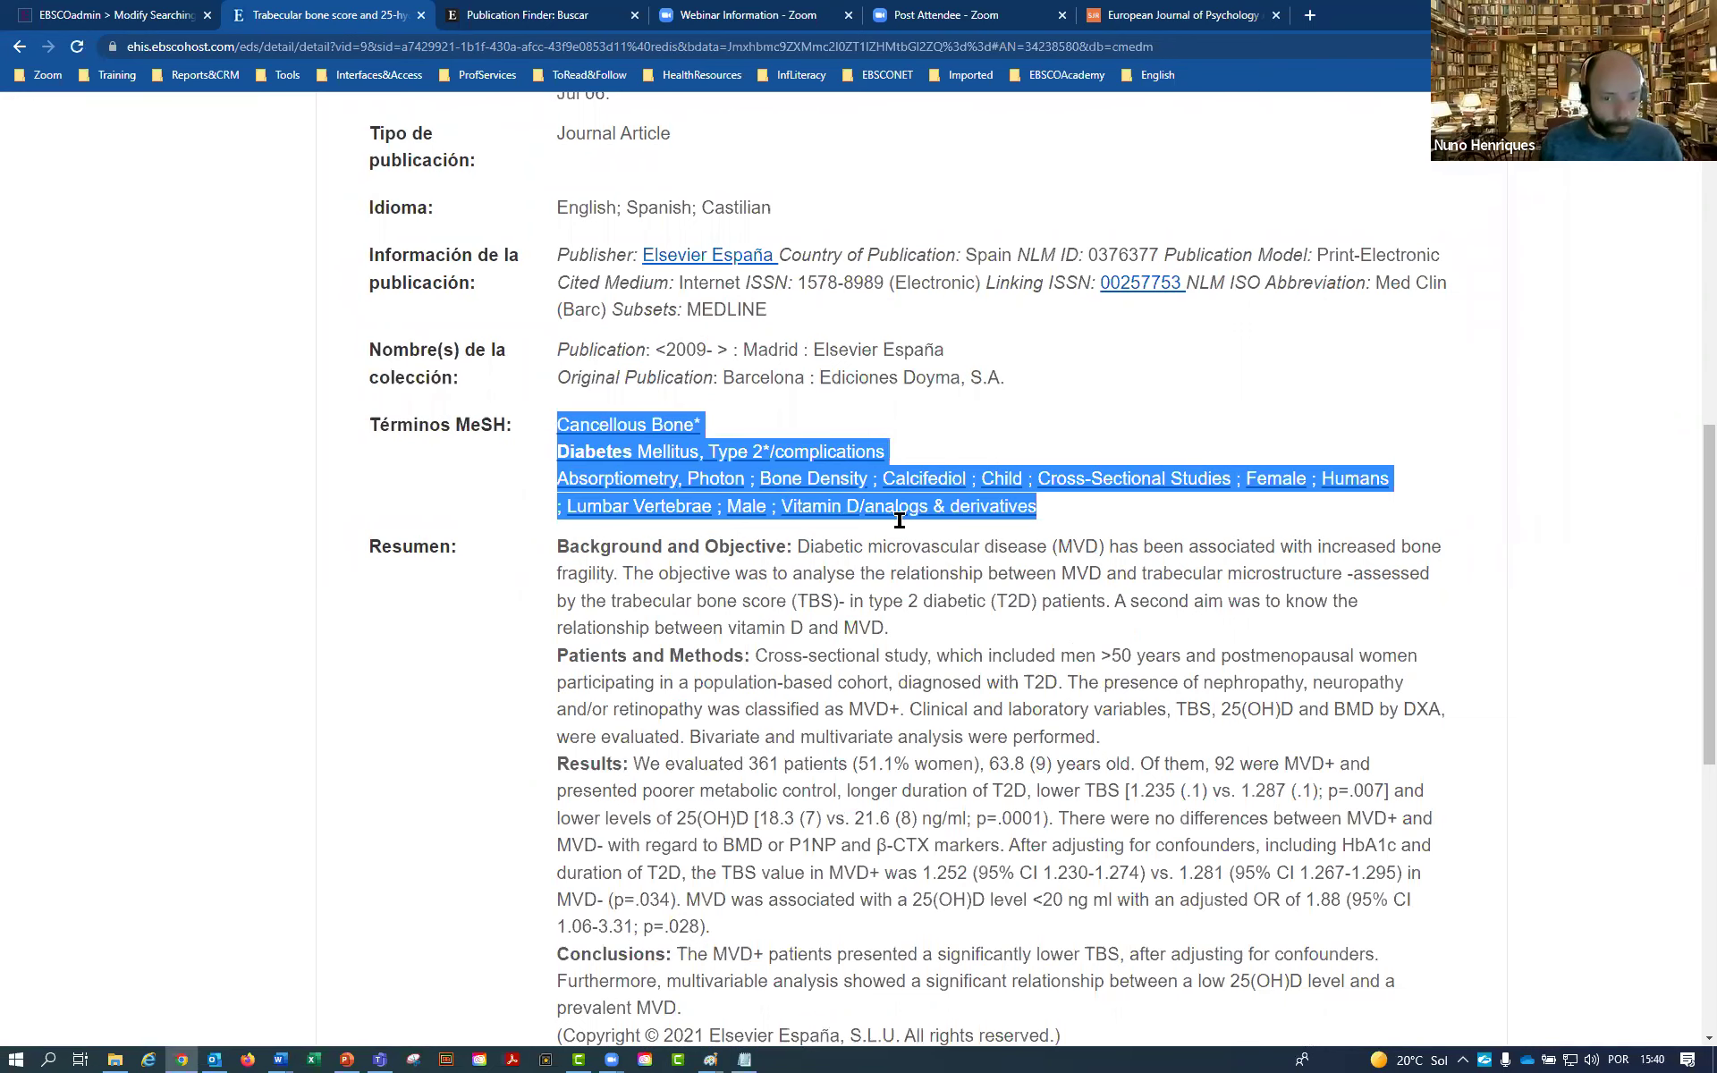
pyautogui.scroll(5, 903, 505)
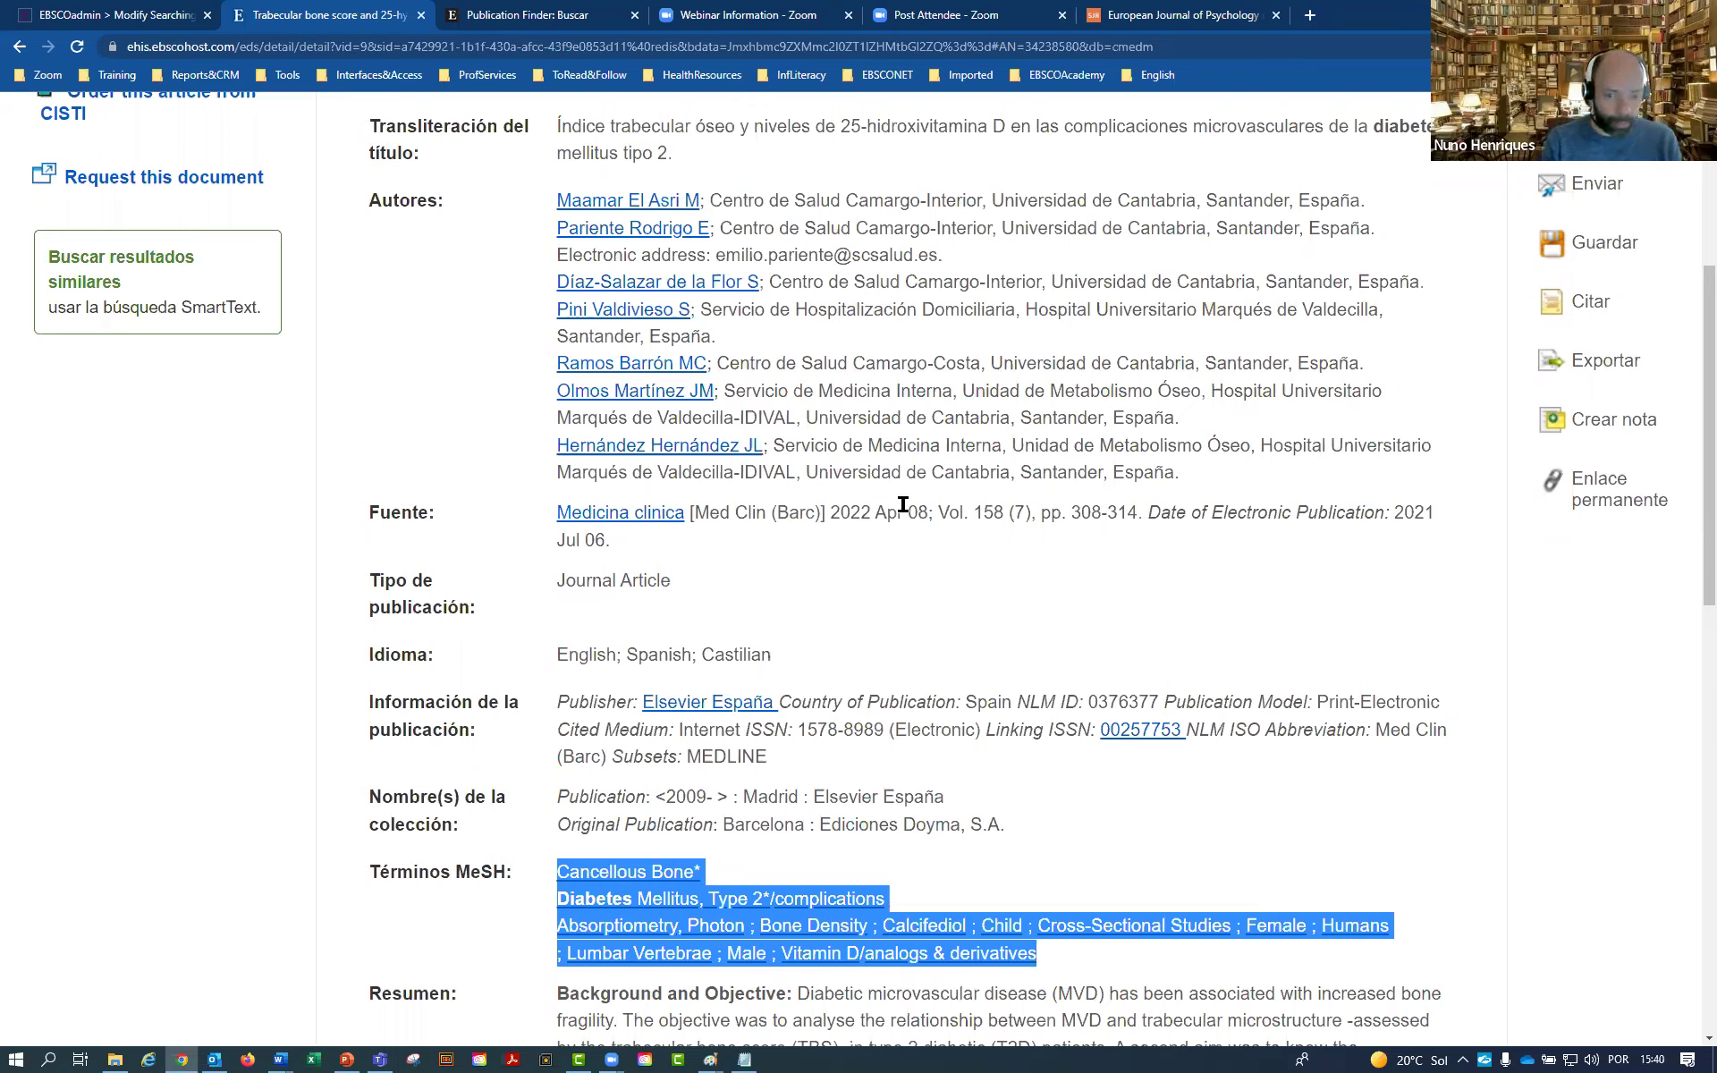
pyautogui.scroll(-8, 1035, 587)
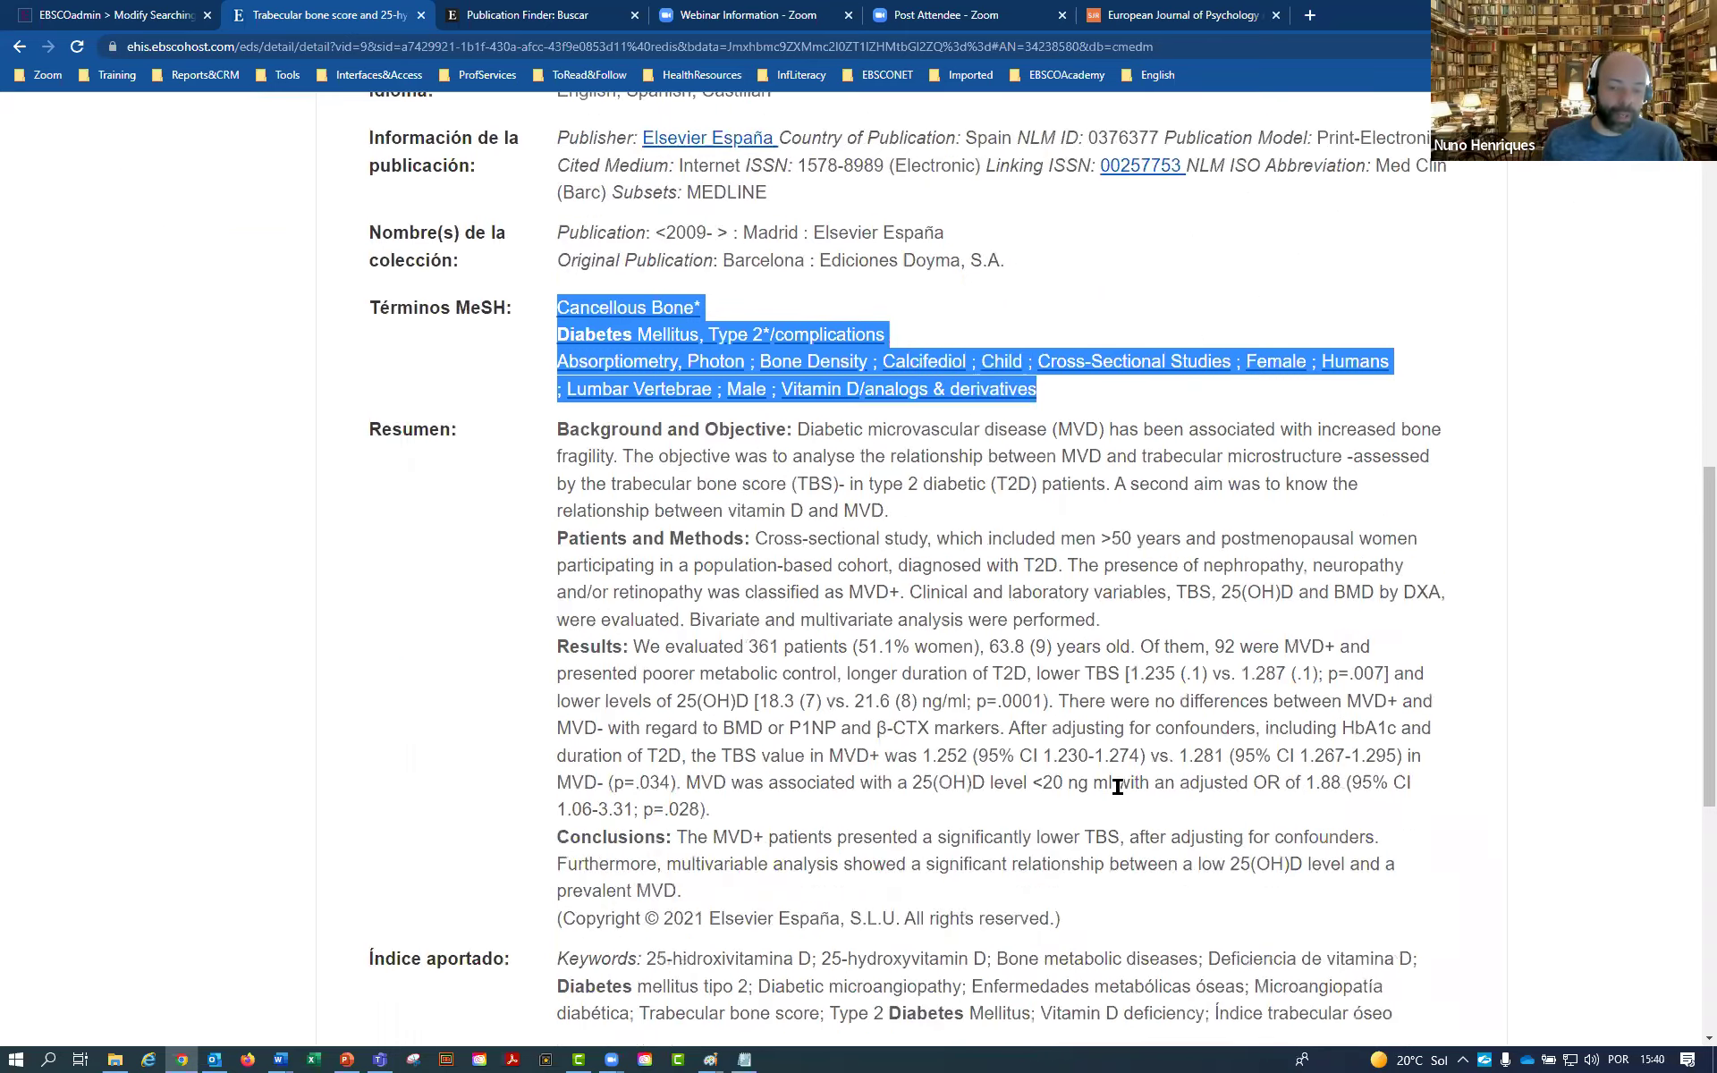
pyautogui.scroll(-4, 1029, 877)
pyautogui.moveTo(793, 786); pyautogui.dragTo(562, 577)
pyautogui.scroll(4, 567, 705)
pyautogui.scroll(12, 562, 579)
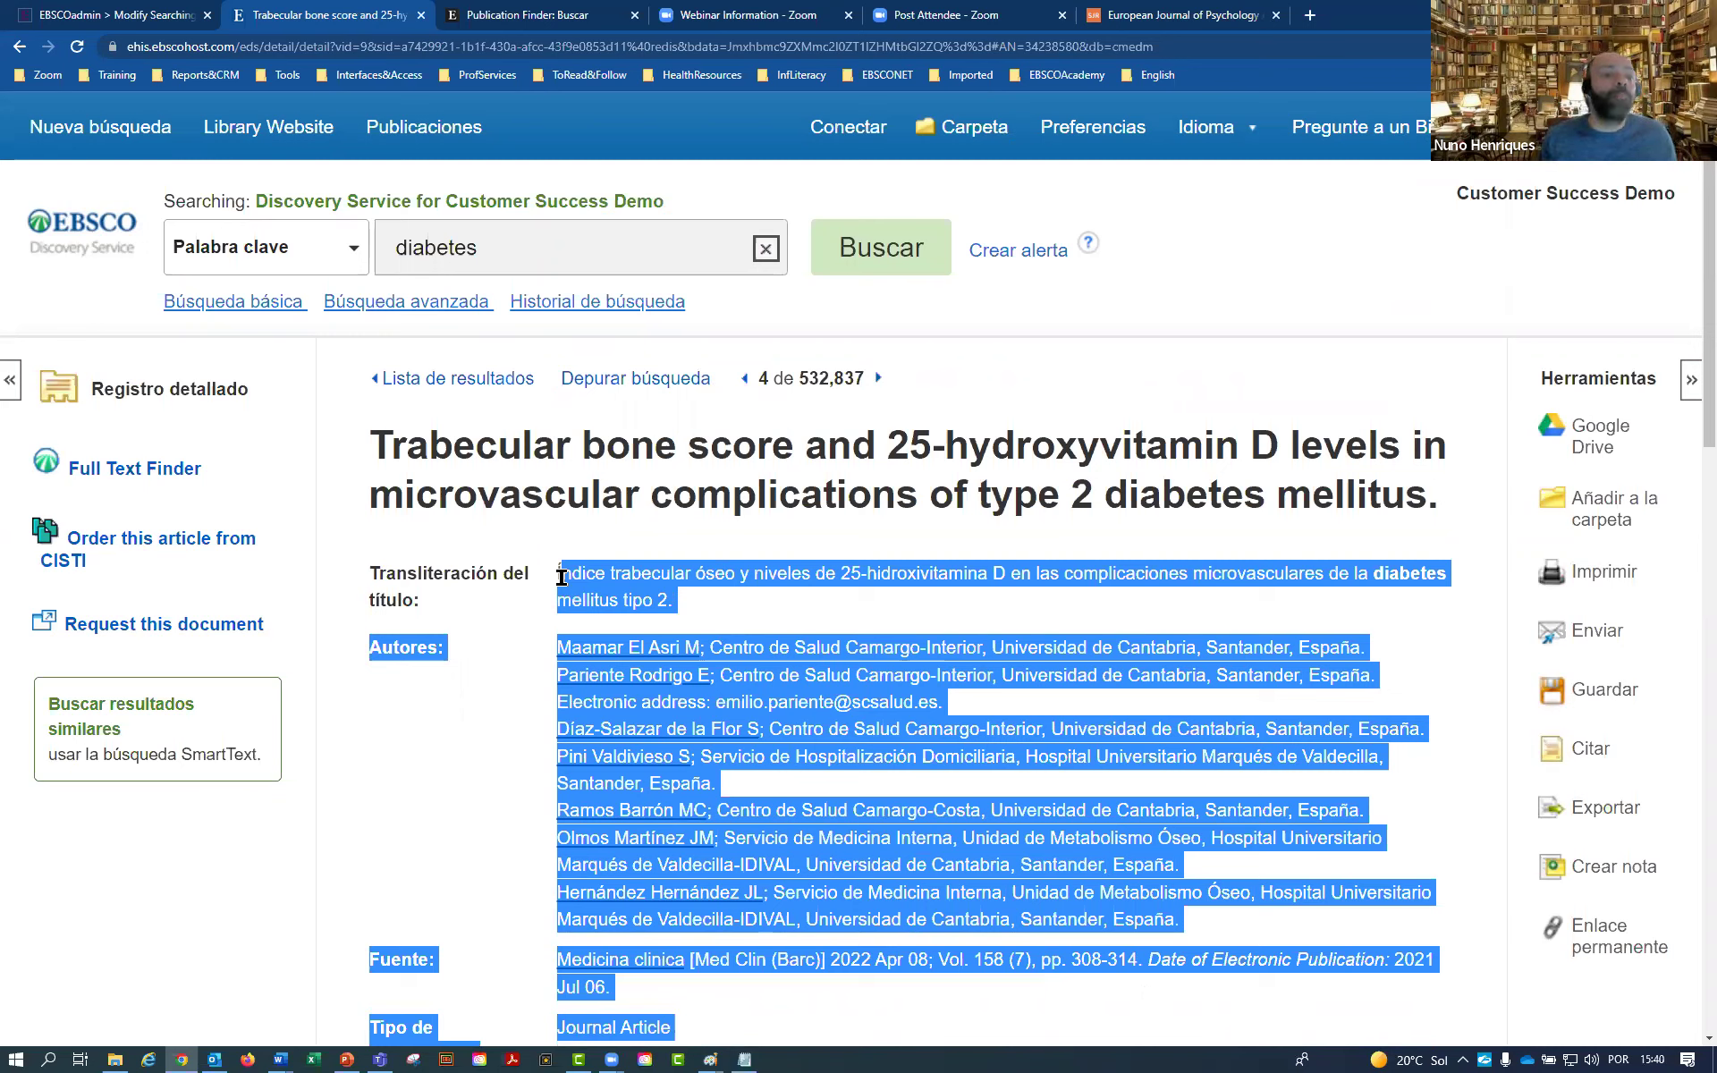
# Return to the MEDLINE result list and highlight the search term "diabetes" and the total number of results
pyautogui.click(20, 47)
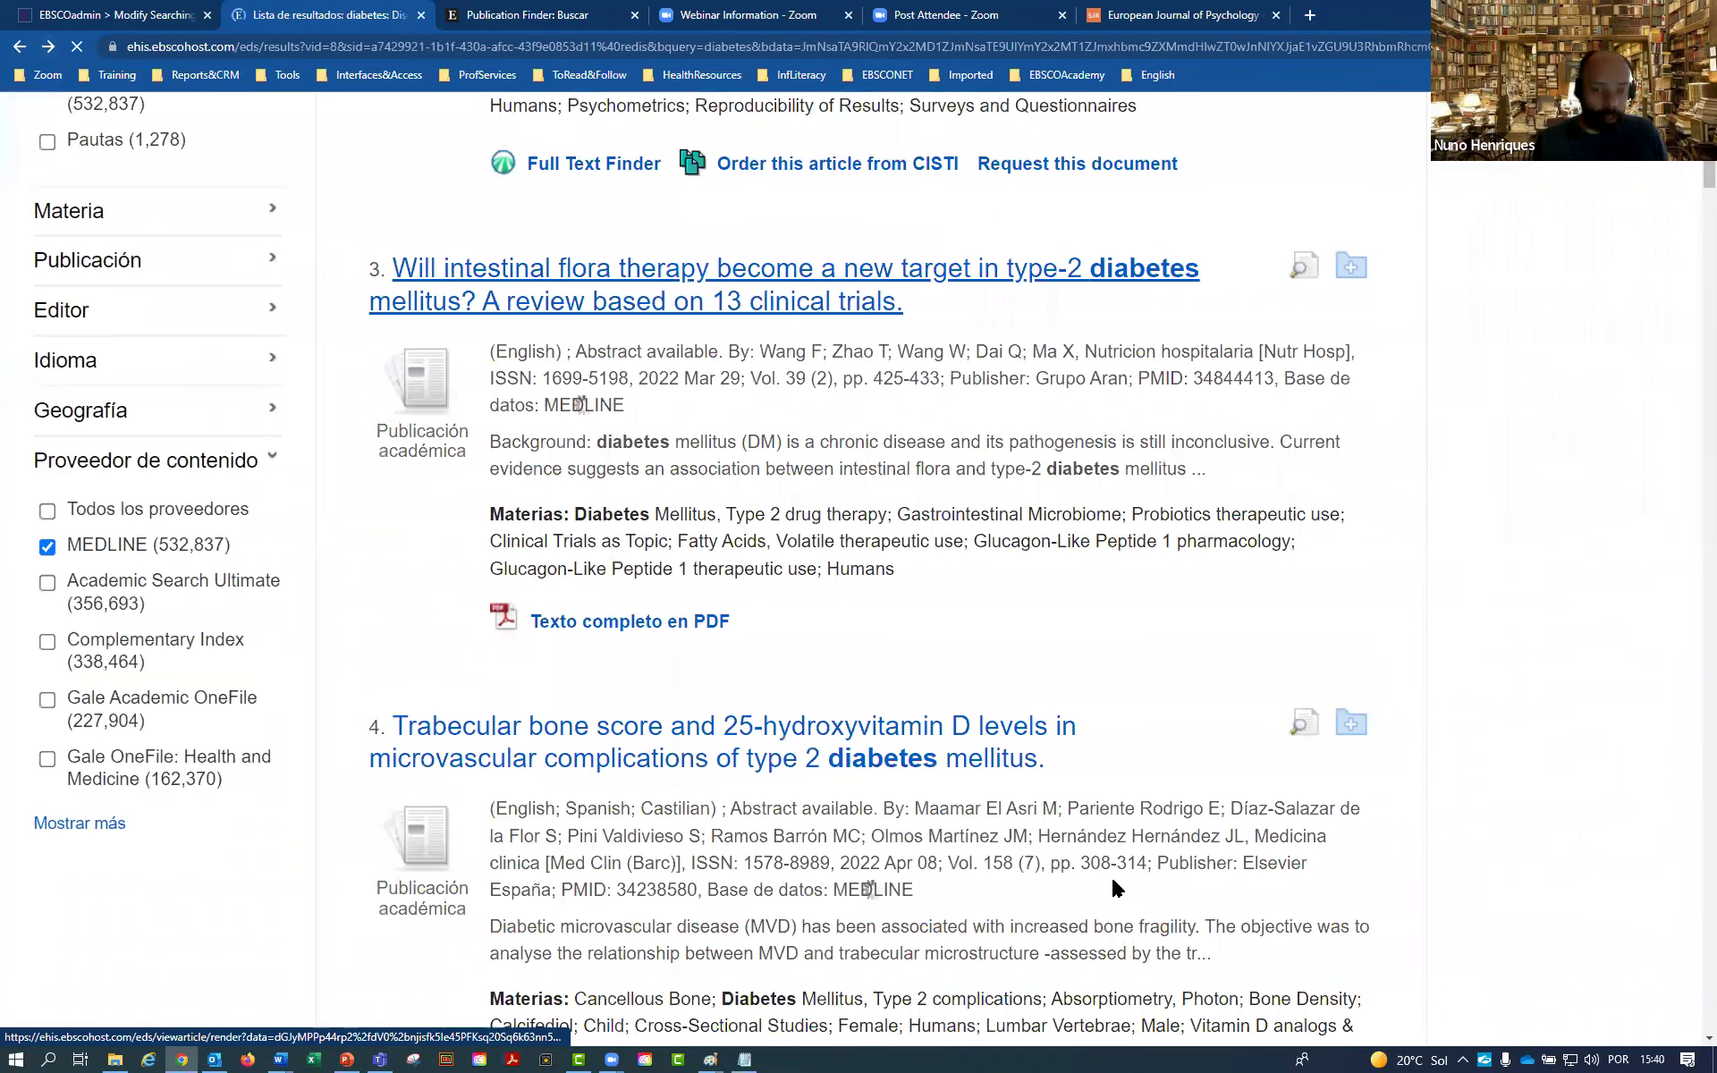
pyautogui.scroll(12, 1058, 766)
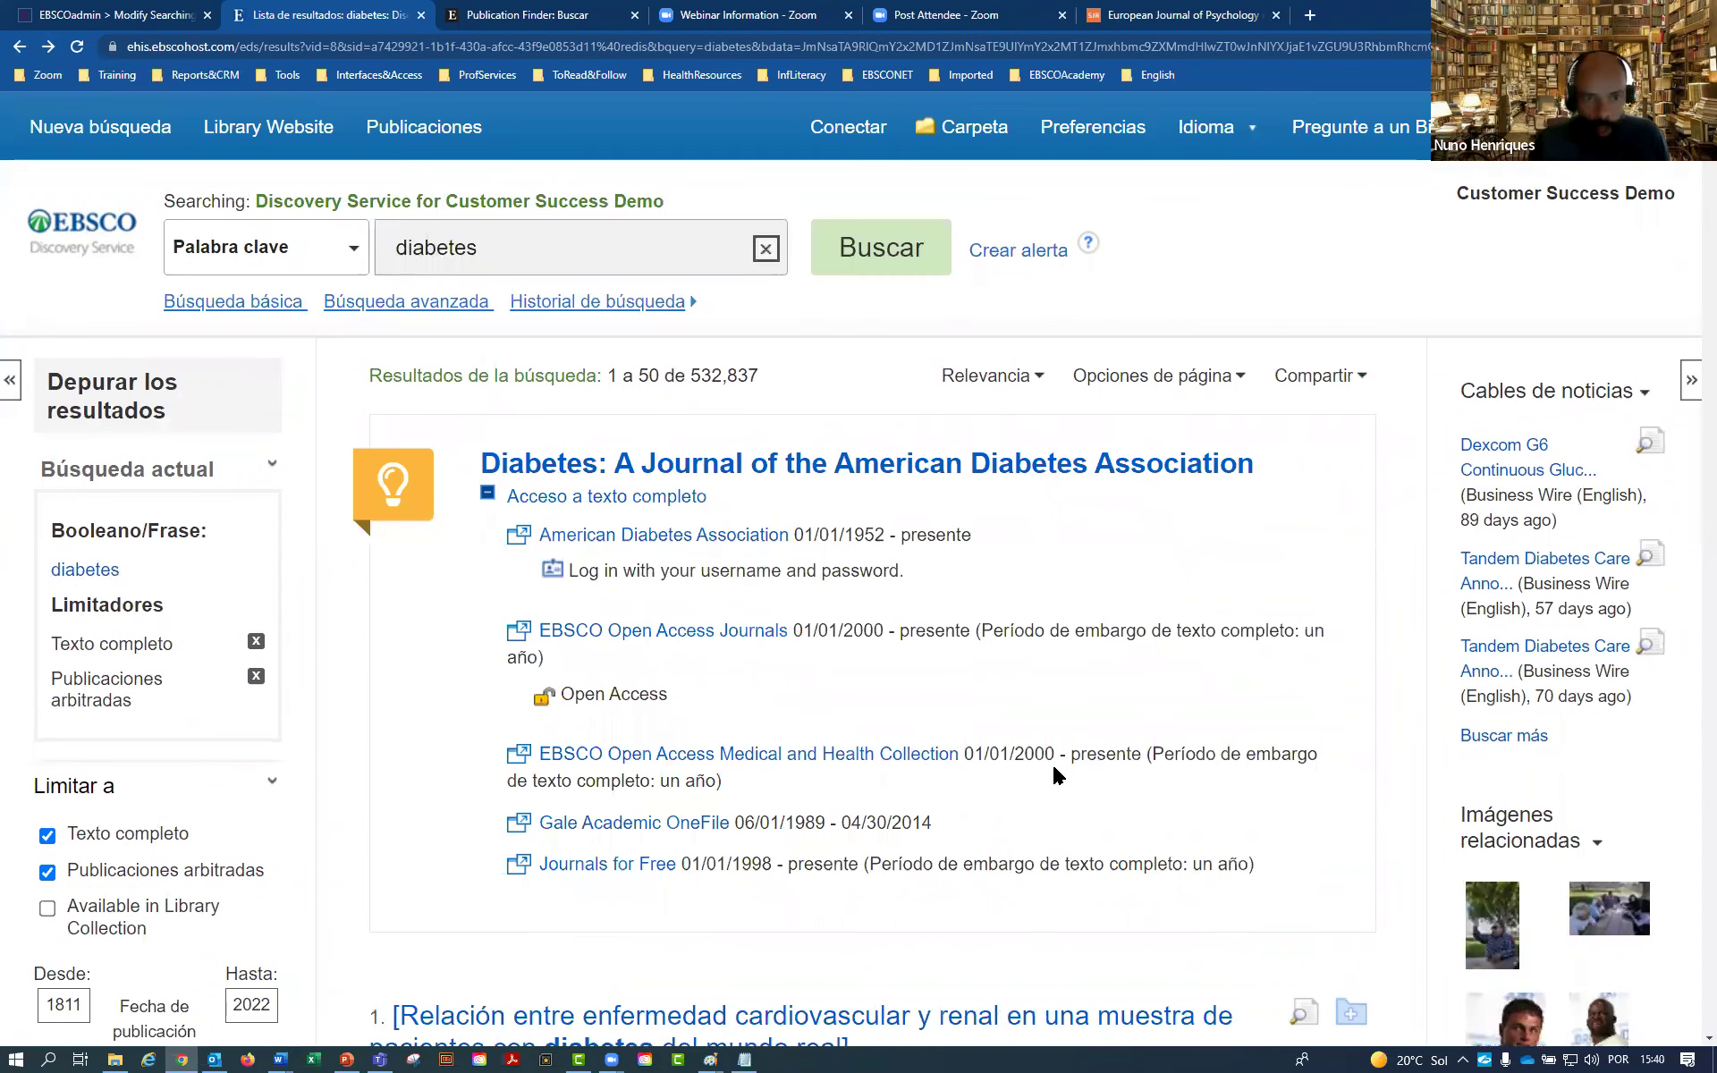
pyautogui.doubleClick(494, 257)
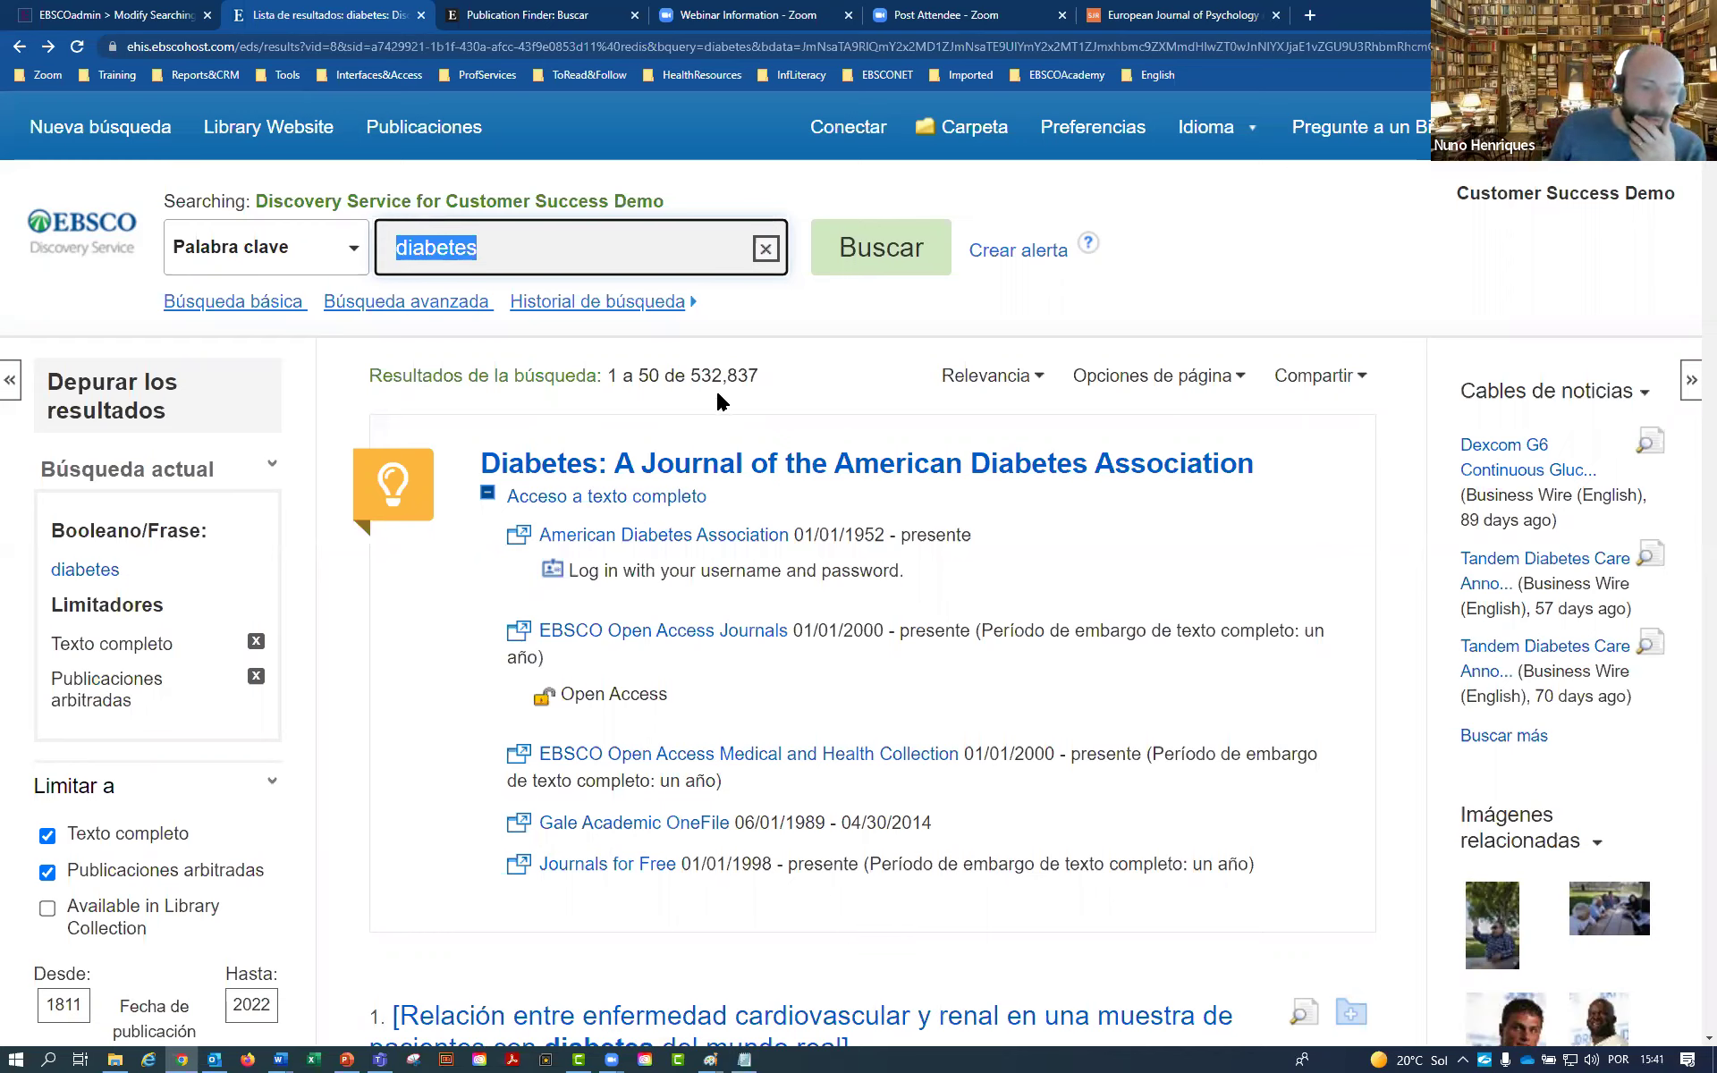
pyautogui.moveTo(759, 377); pyautogui.dragTo(684, 376)
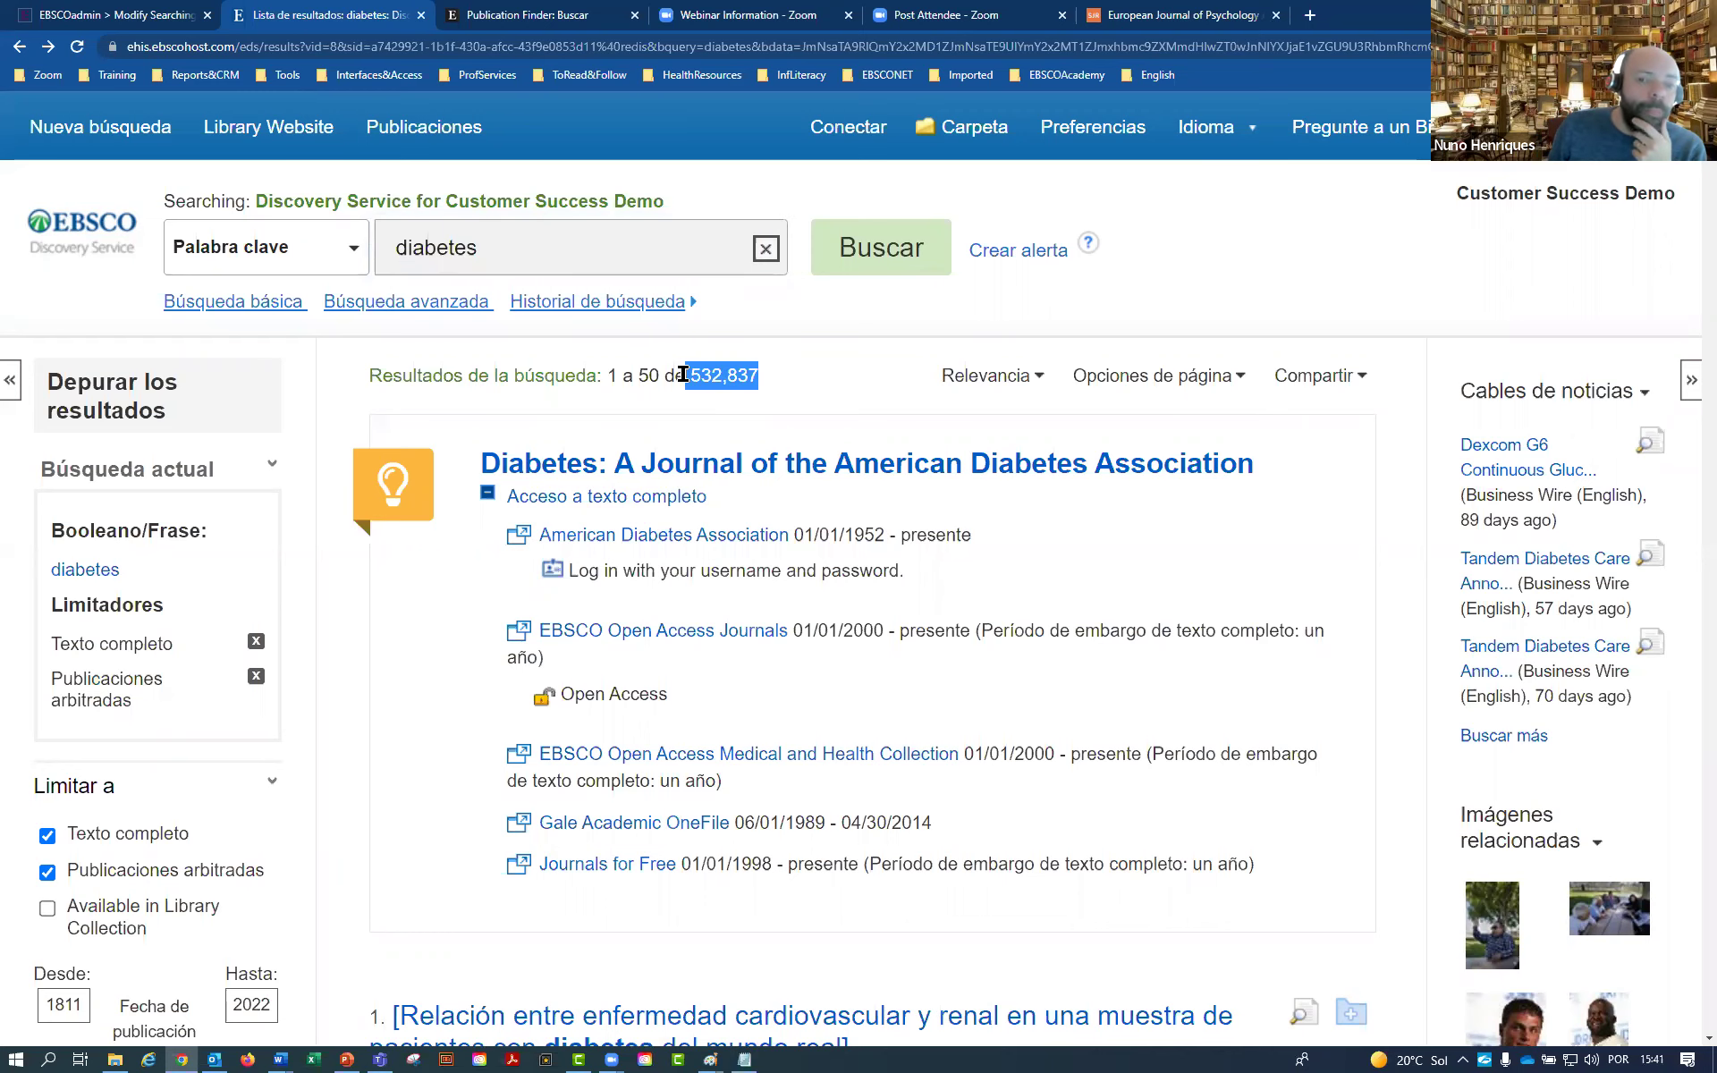
# Highlight the Limitar a options, the Relevancia sort order and the result range of the list
pyautogui.scroll(-5, 683, 652)
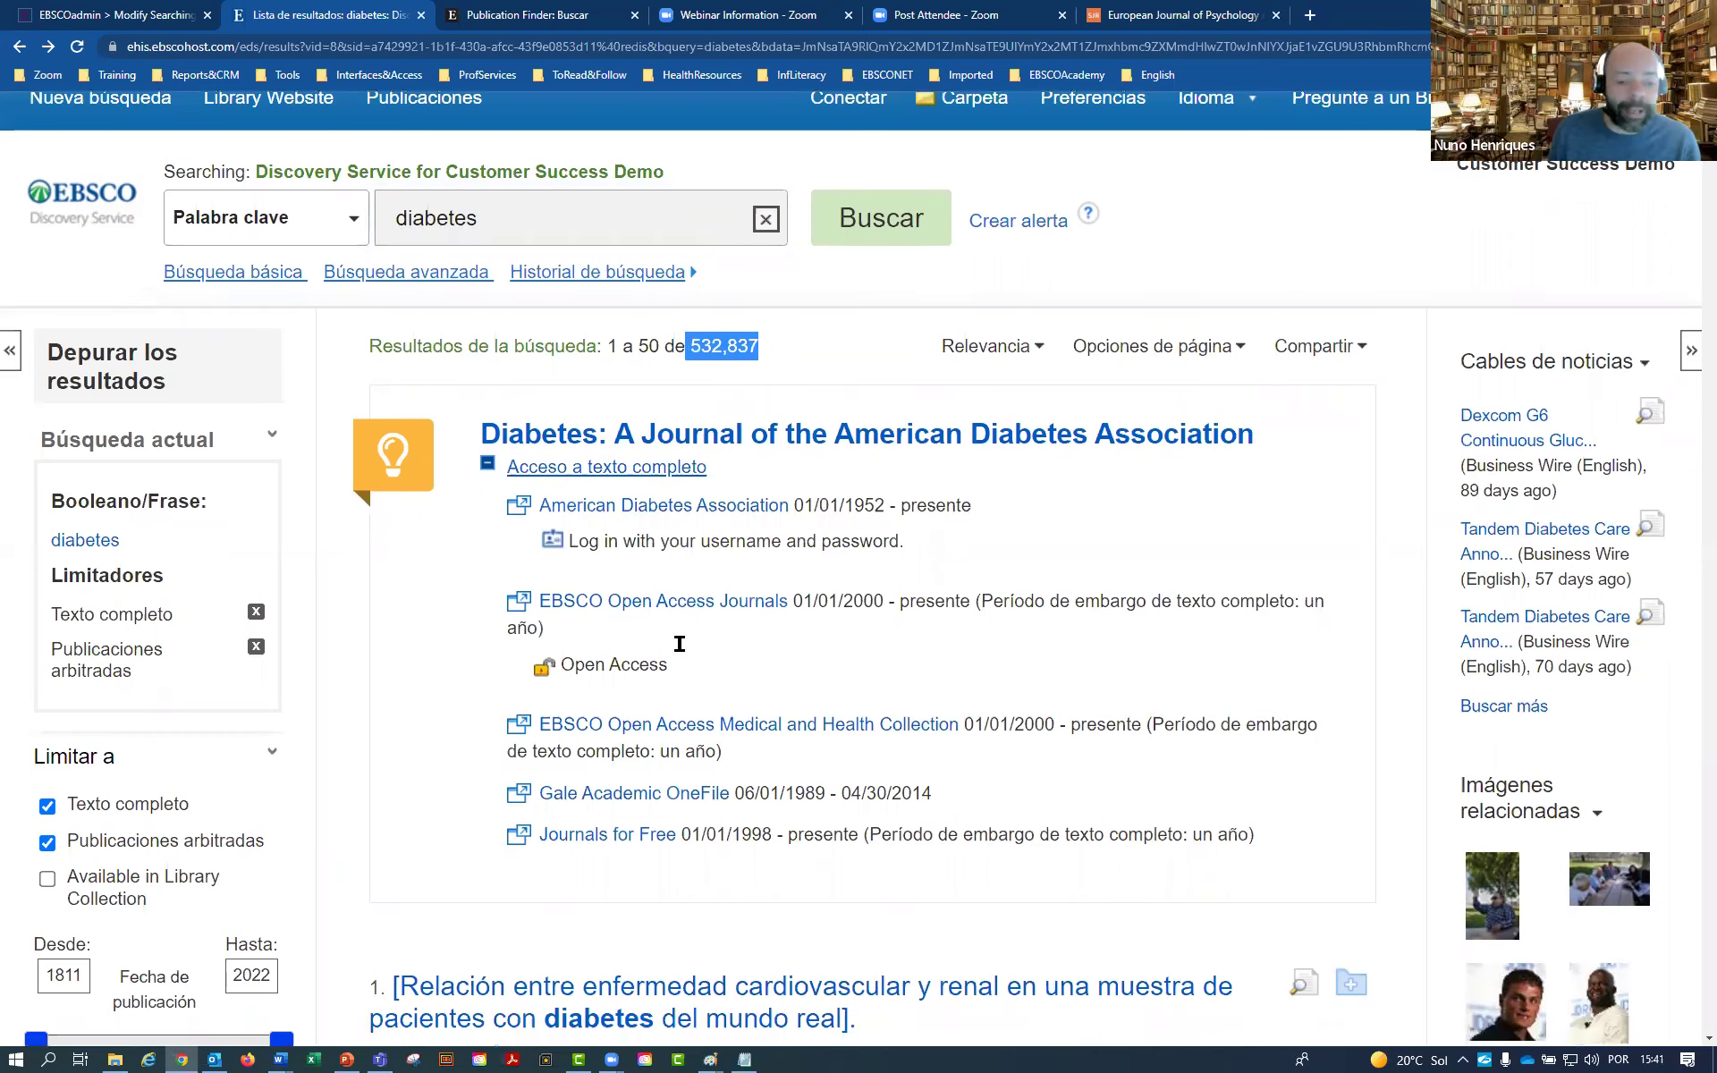
pyautogui.moveTo(288, 450); pyautogui.dragTo(104, 419)
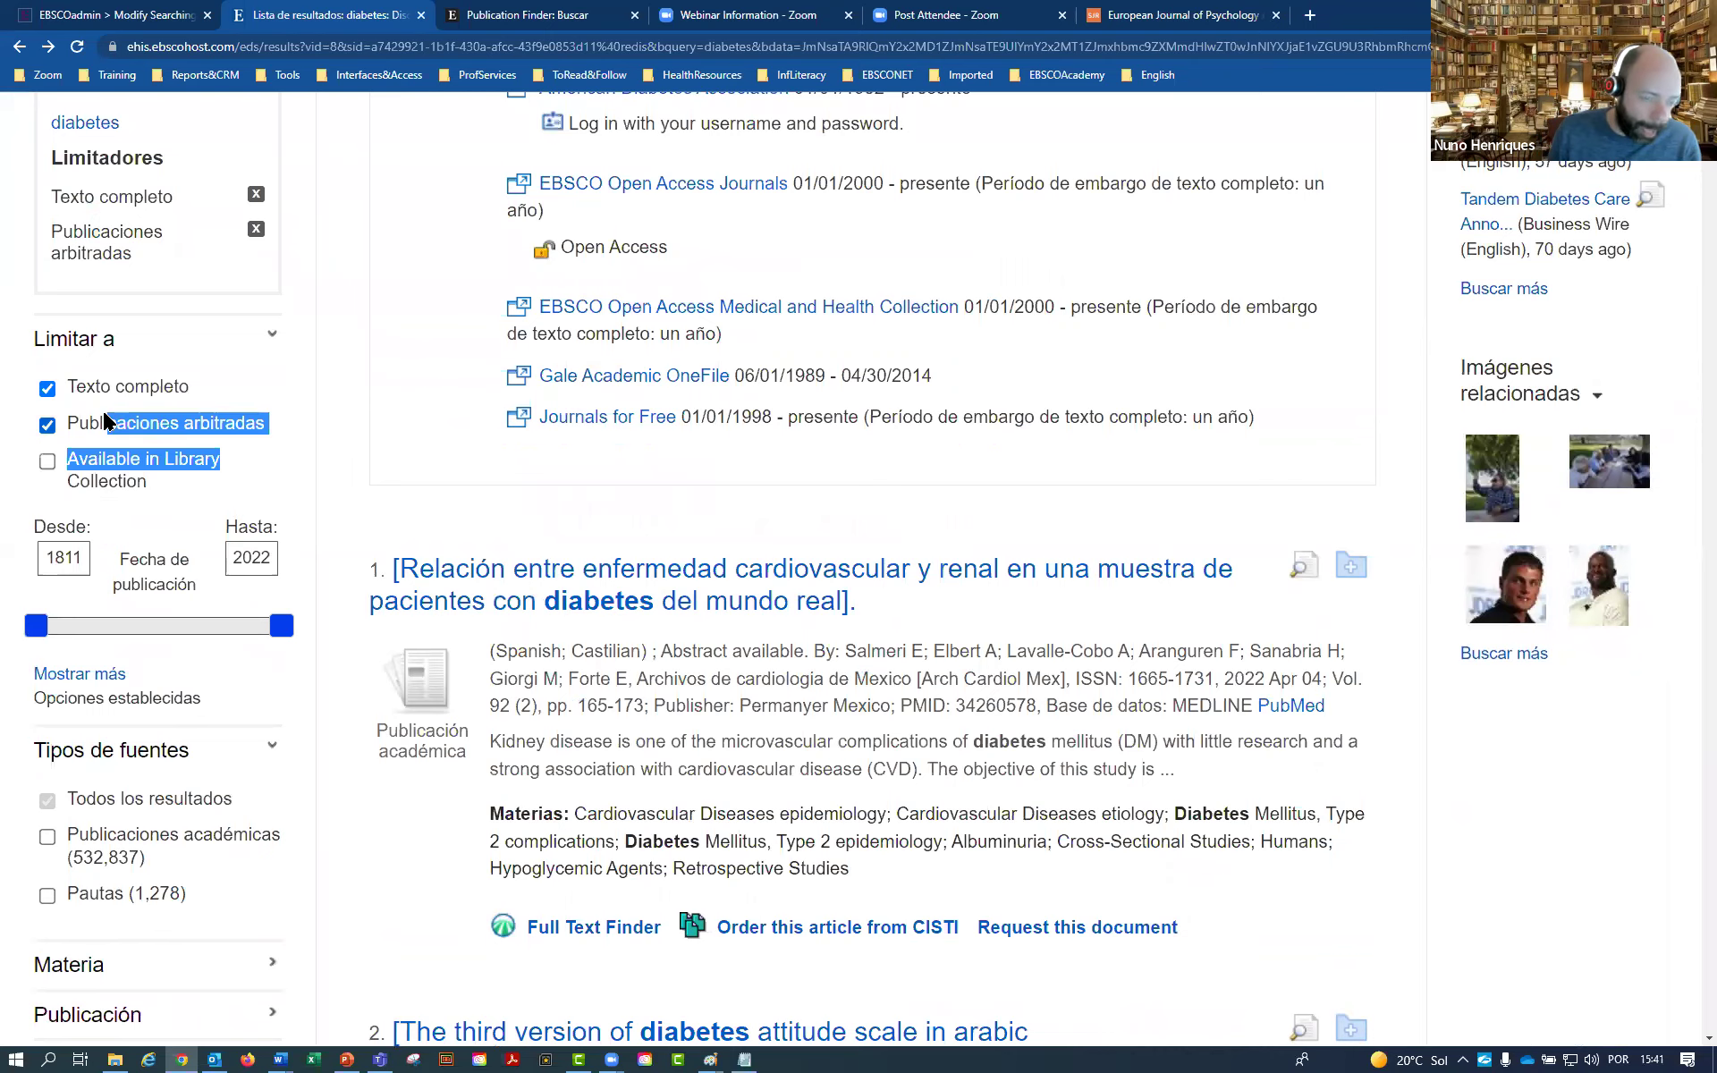
pyautogui.scroll(5, 548, 622)
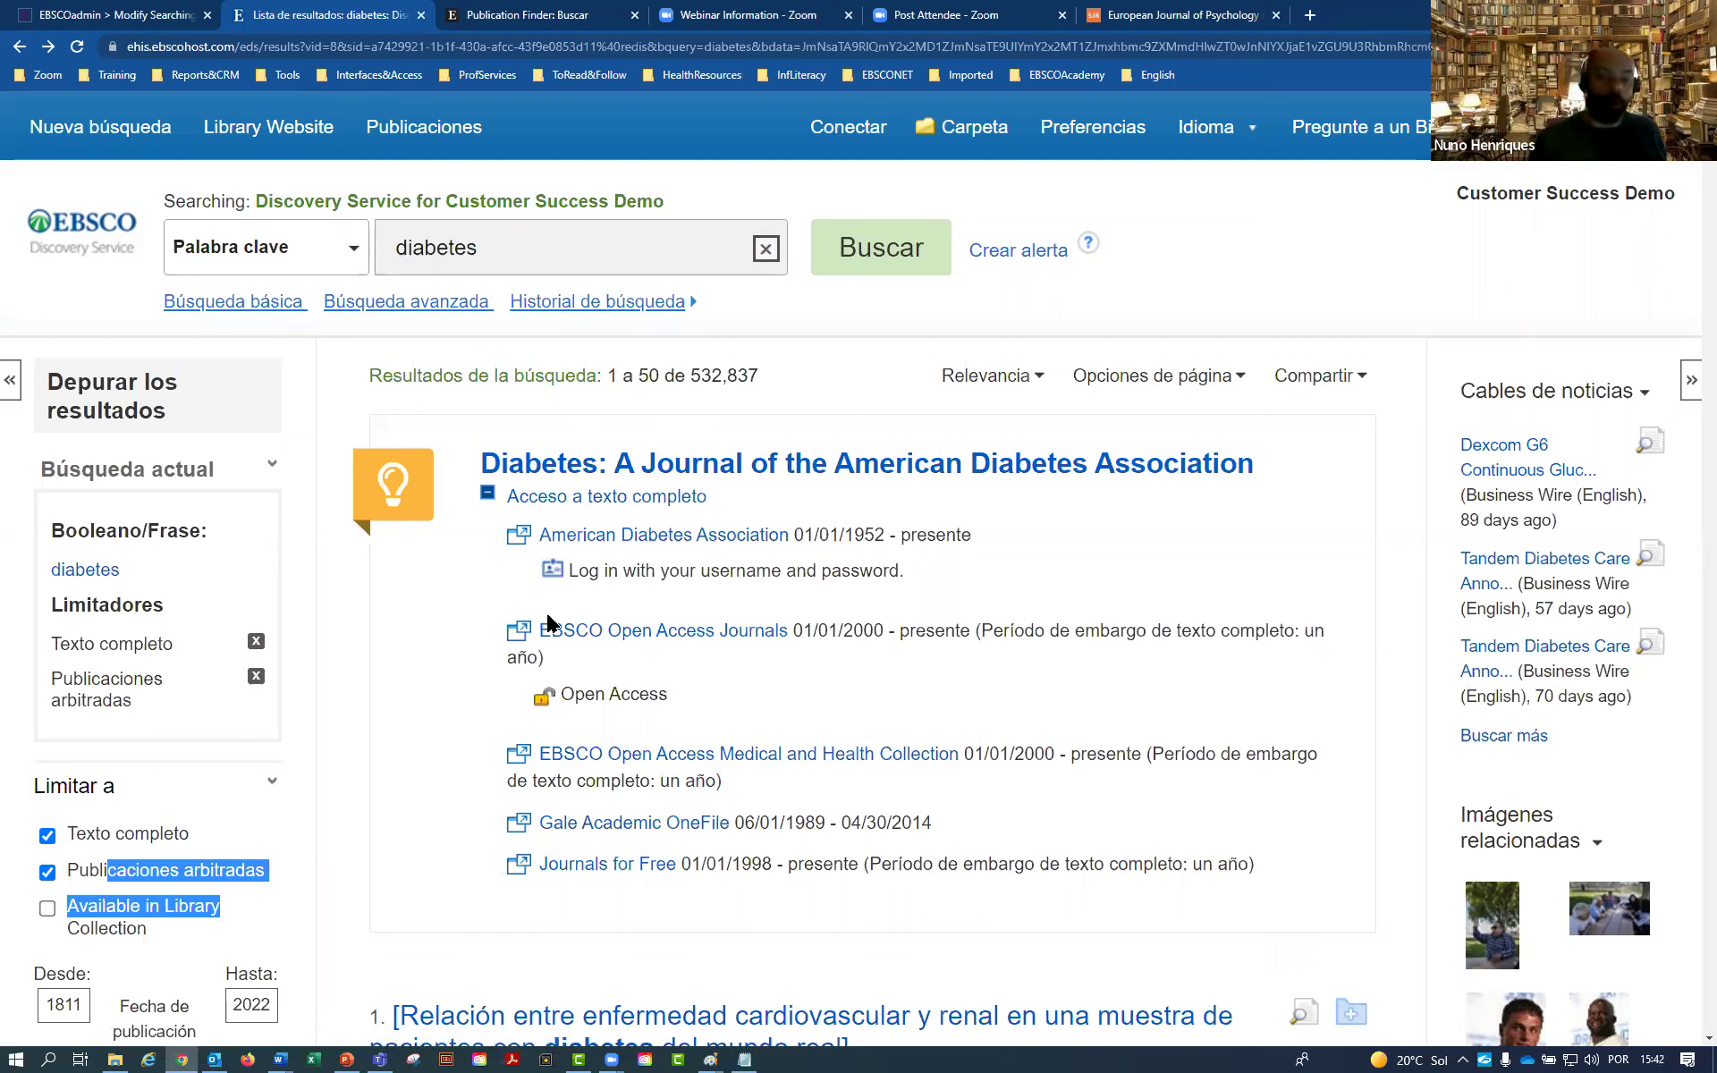
pyautogui.moveTo(908, 376); pyautogui.dragTo(1042, 400)
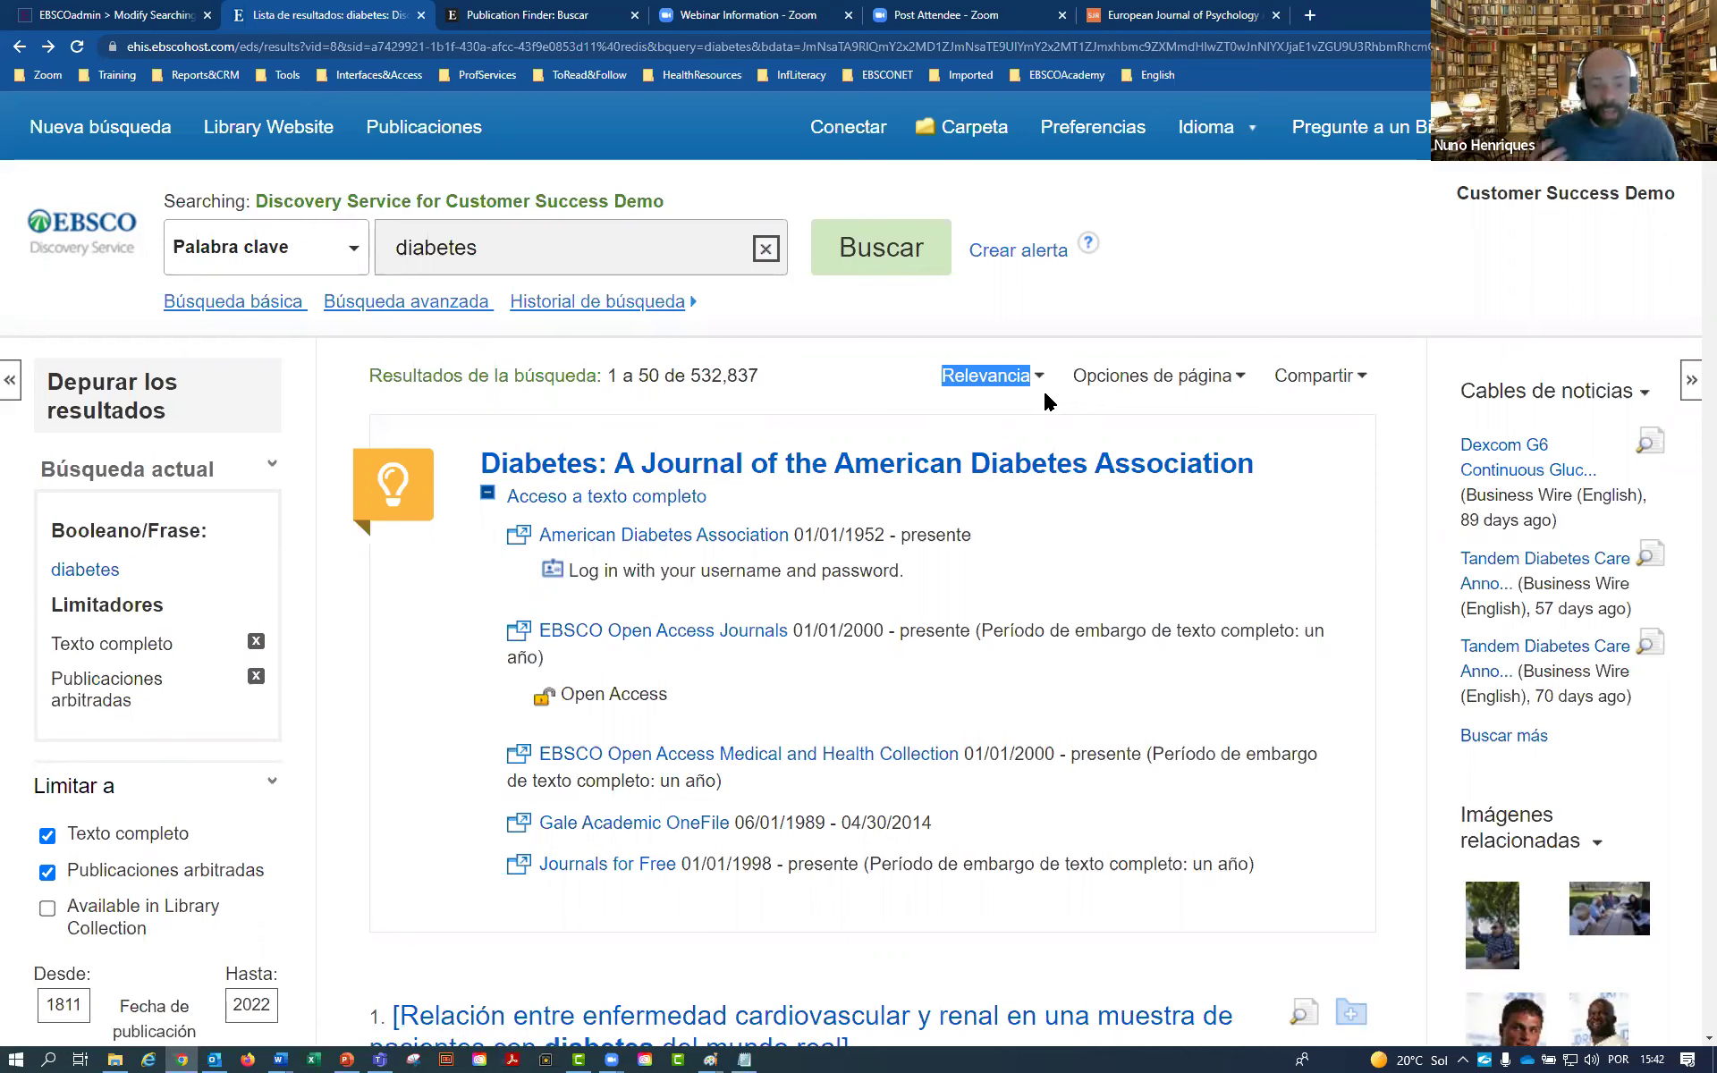
pyautogui.moveTo(761, 378); pyautogui.dragTo(659, 351)
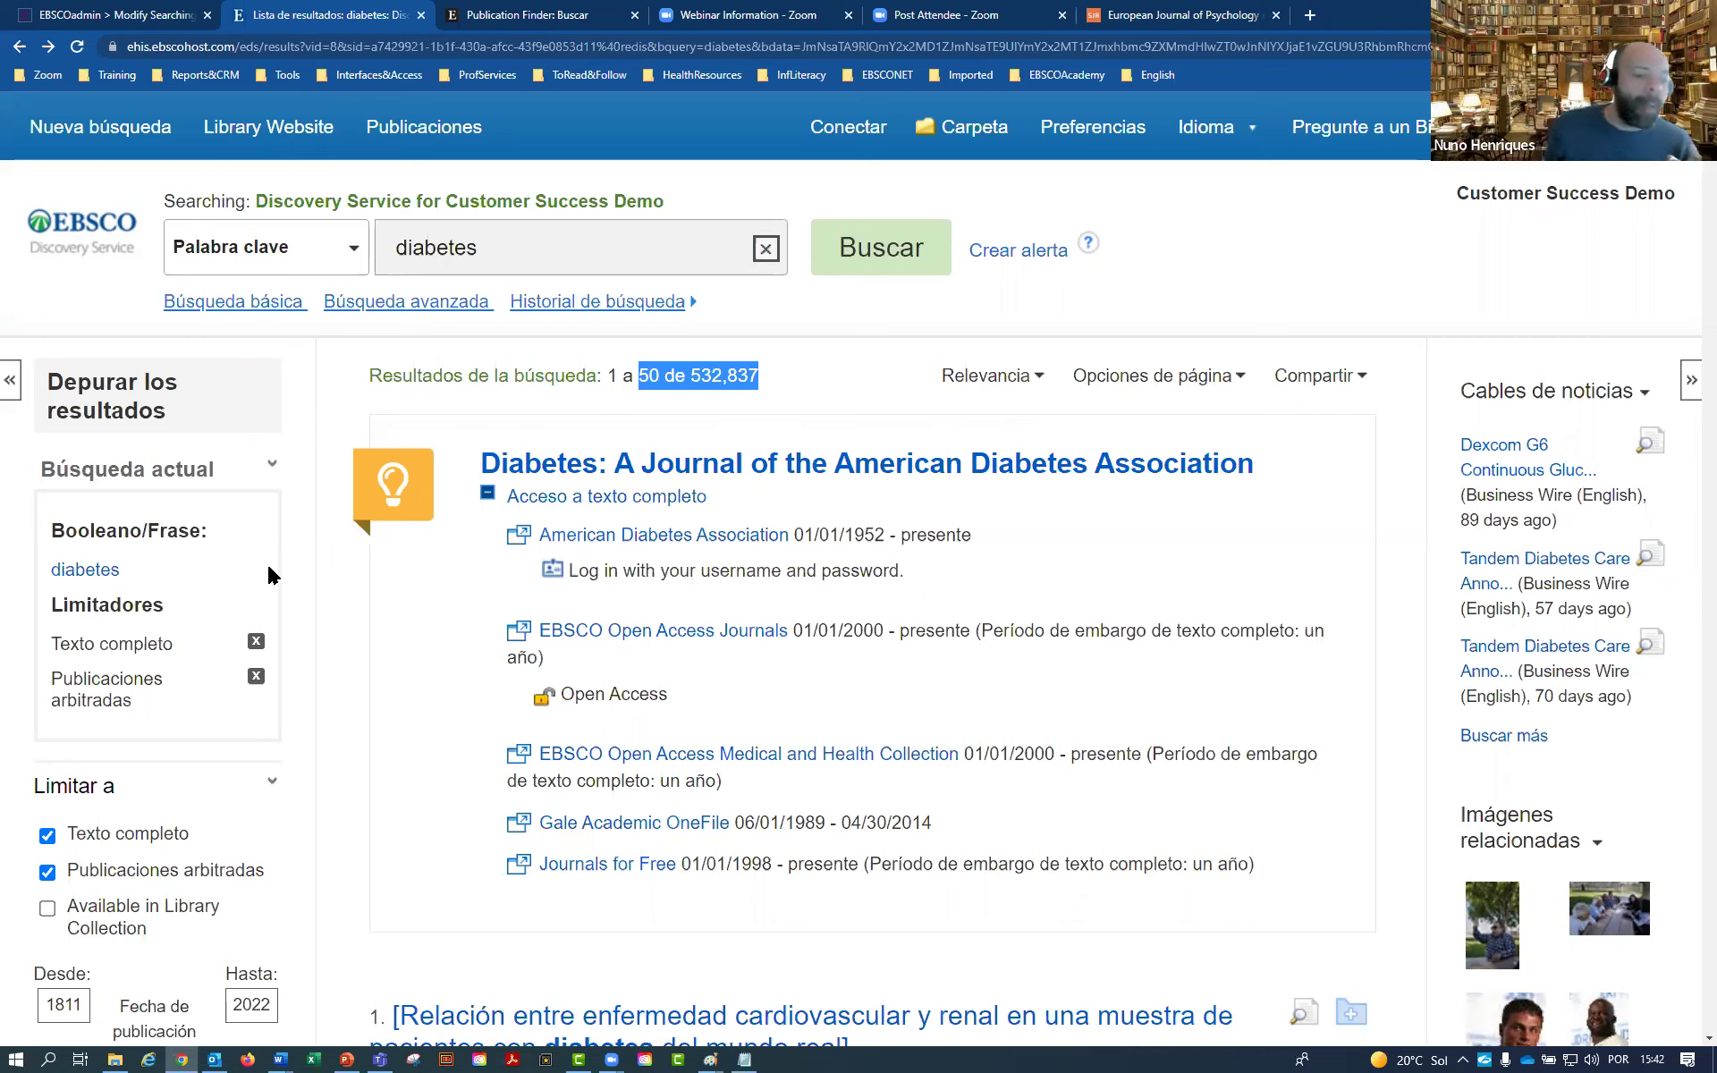
# Review the active limiters, source types and content provider filters alongside the first results
pyautogui.scroll(-4, 266, 595)
pyautogui.scroll(4, 278, 682)
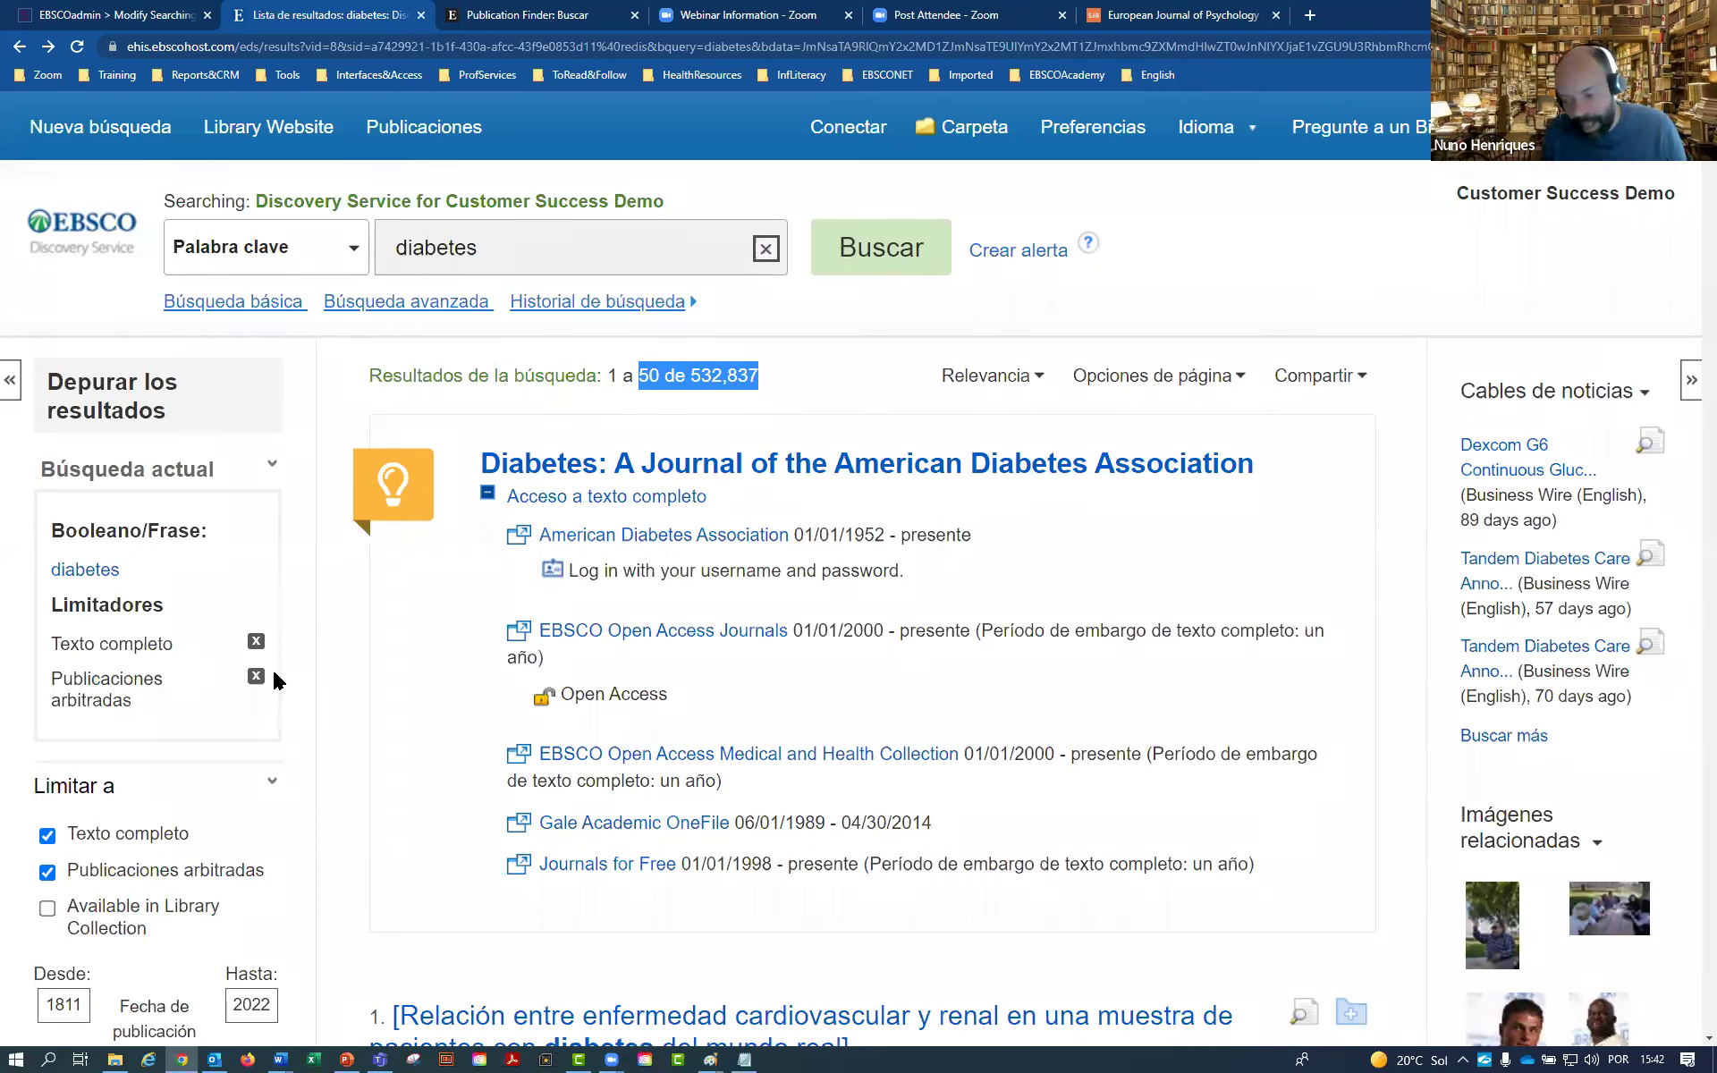
pyautogui.scroll(-10, 443, 751)
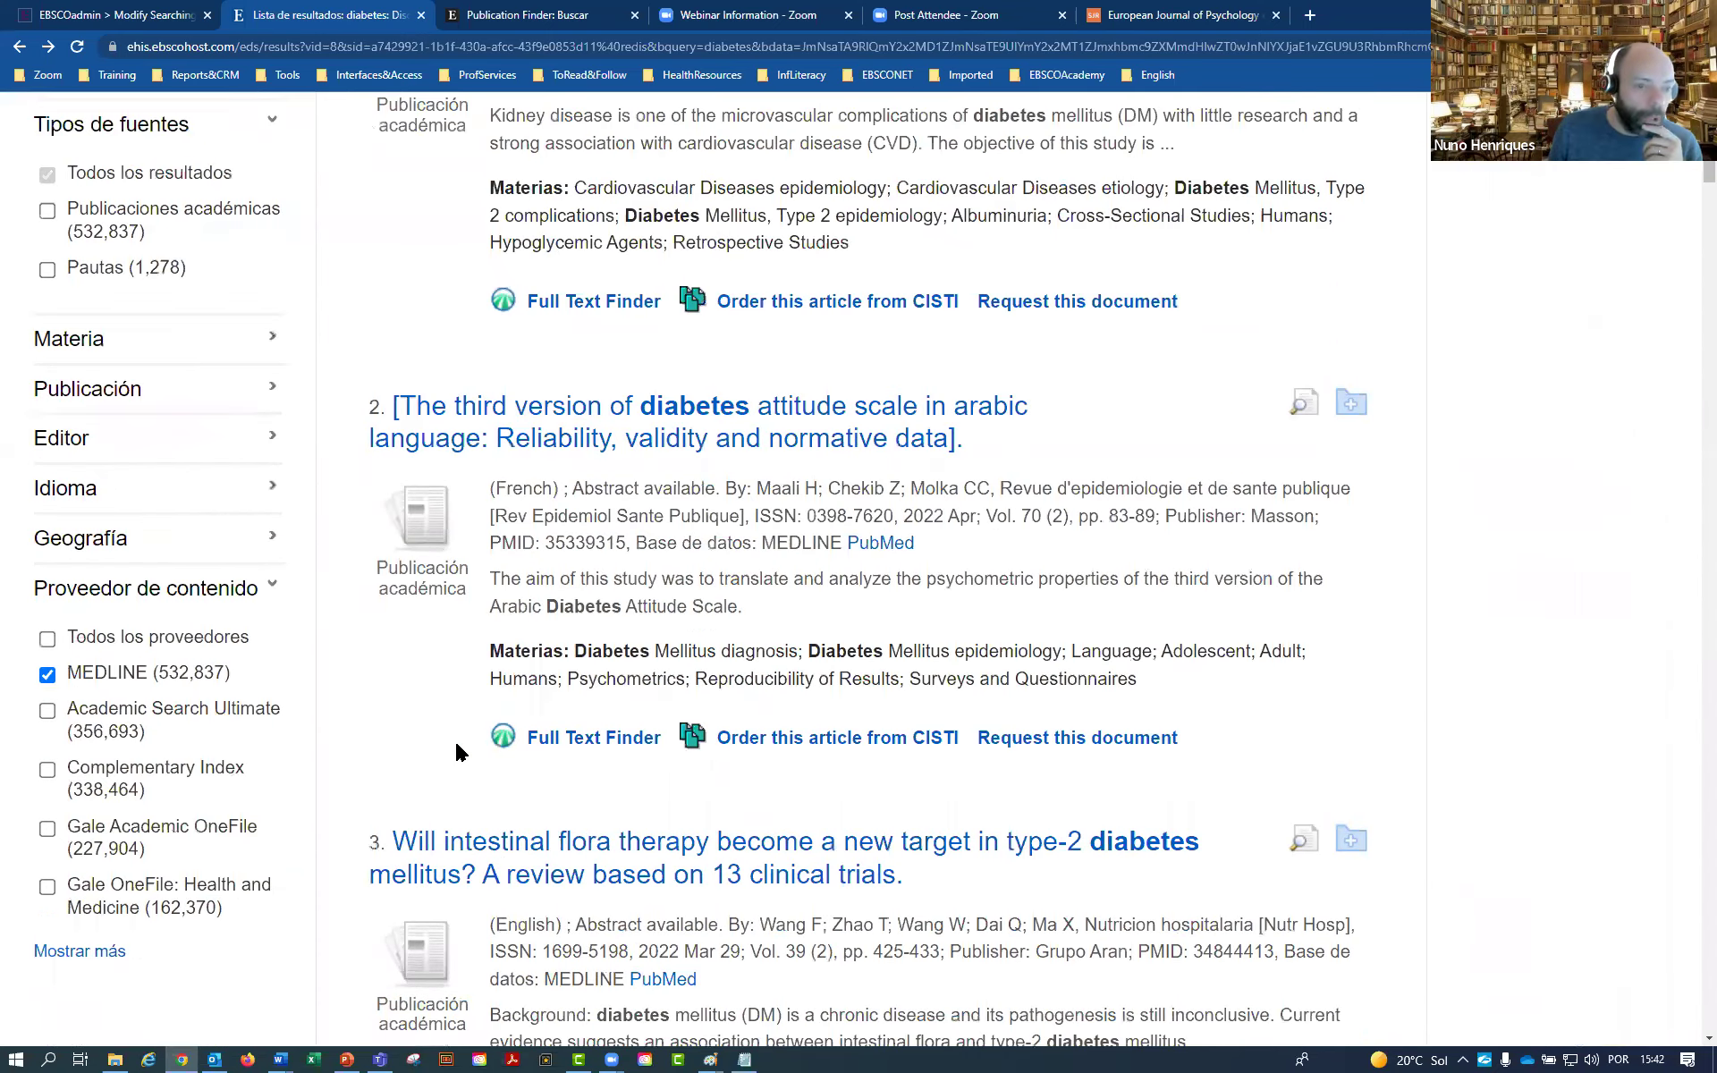
pyautogui.scroll(4, 402, 659)
pyautogui.scroll(2, 356, 662)
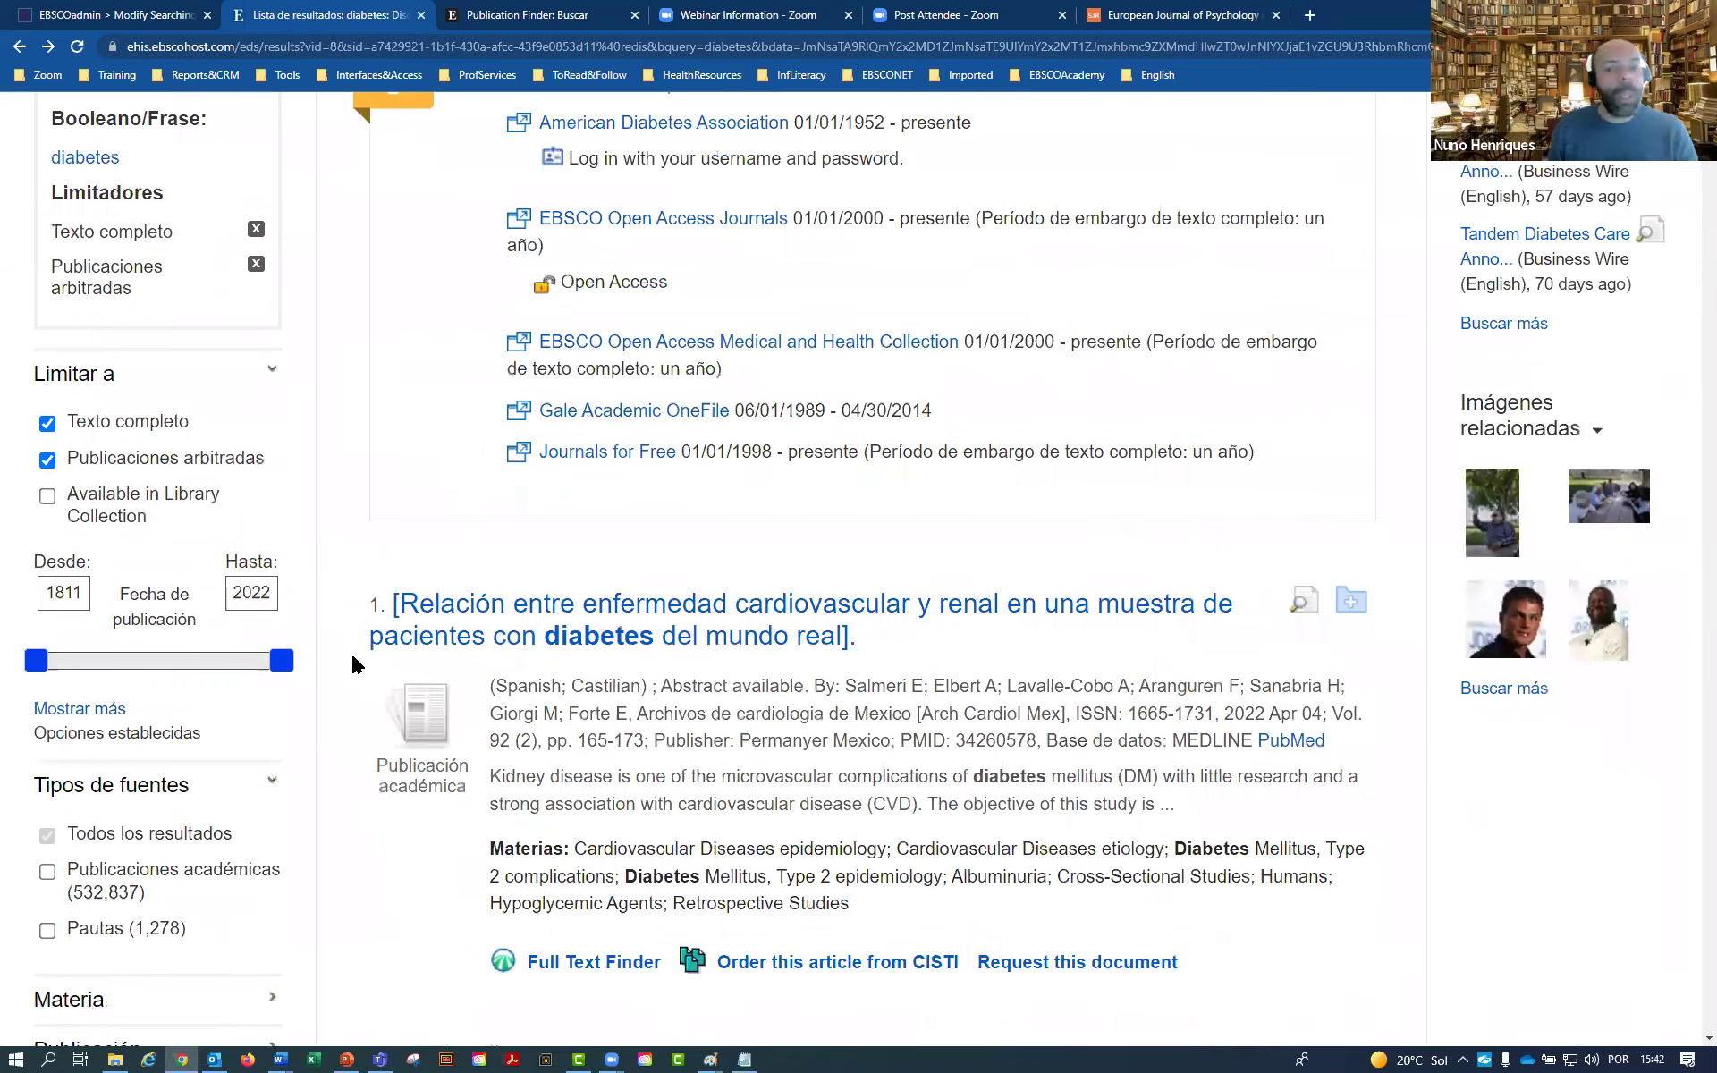
pyautogui.scroll(-1, 356, 663)
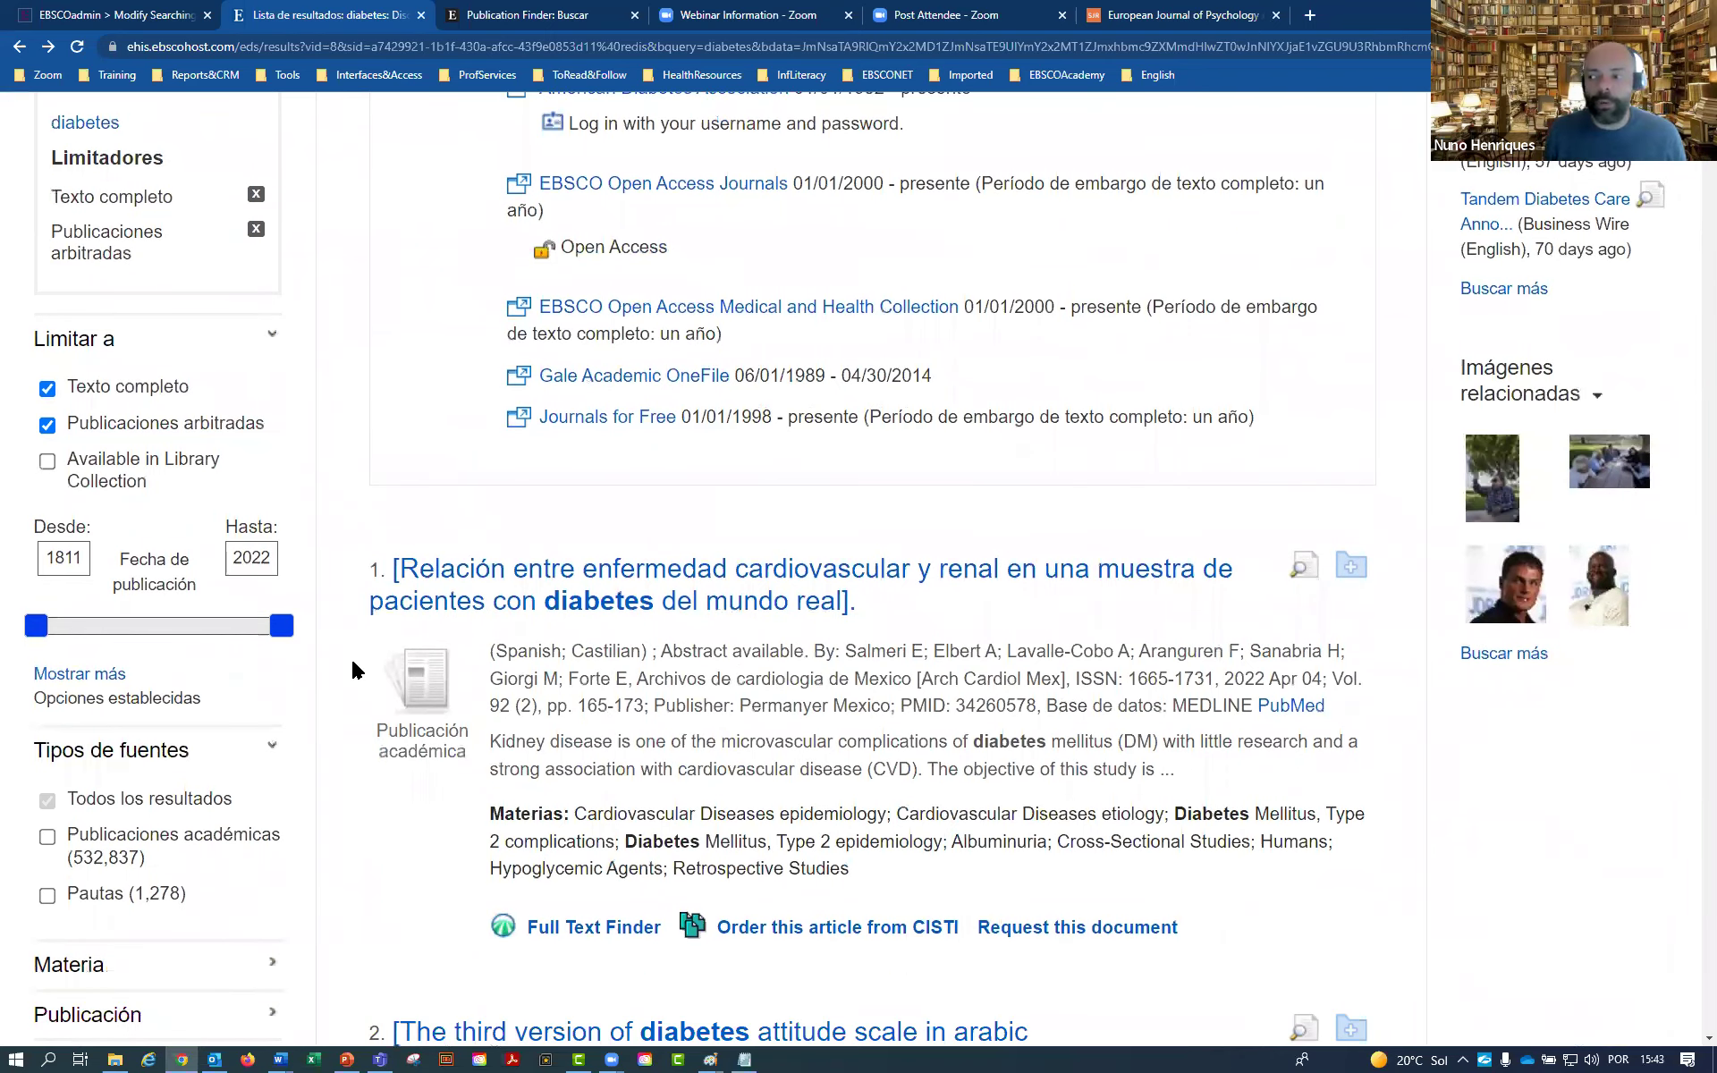
pyautogui.scroll(2, 356, 669)
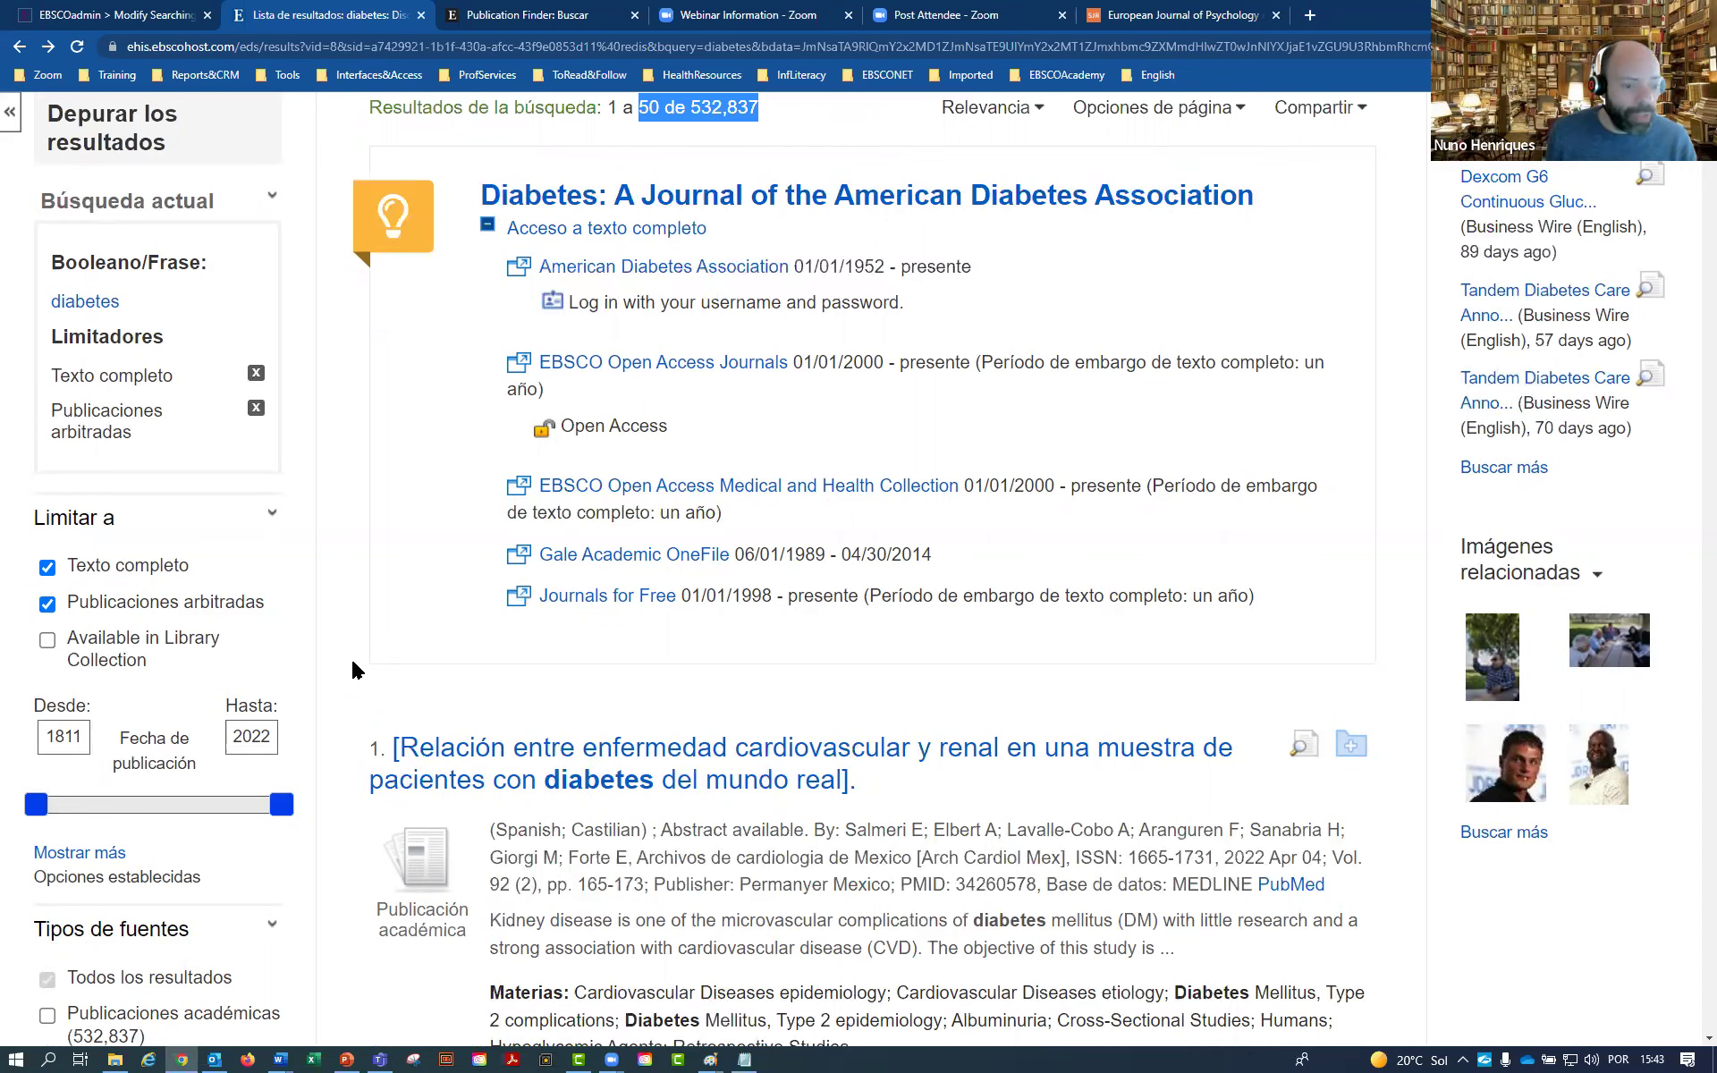
# Set the start year of the publication date range to 2010 and review the refreshed result list and its limiters
pyautogui.click(63, 736)
pyautogui.doubleClick(67, 736)
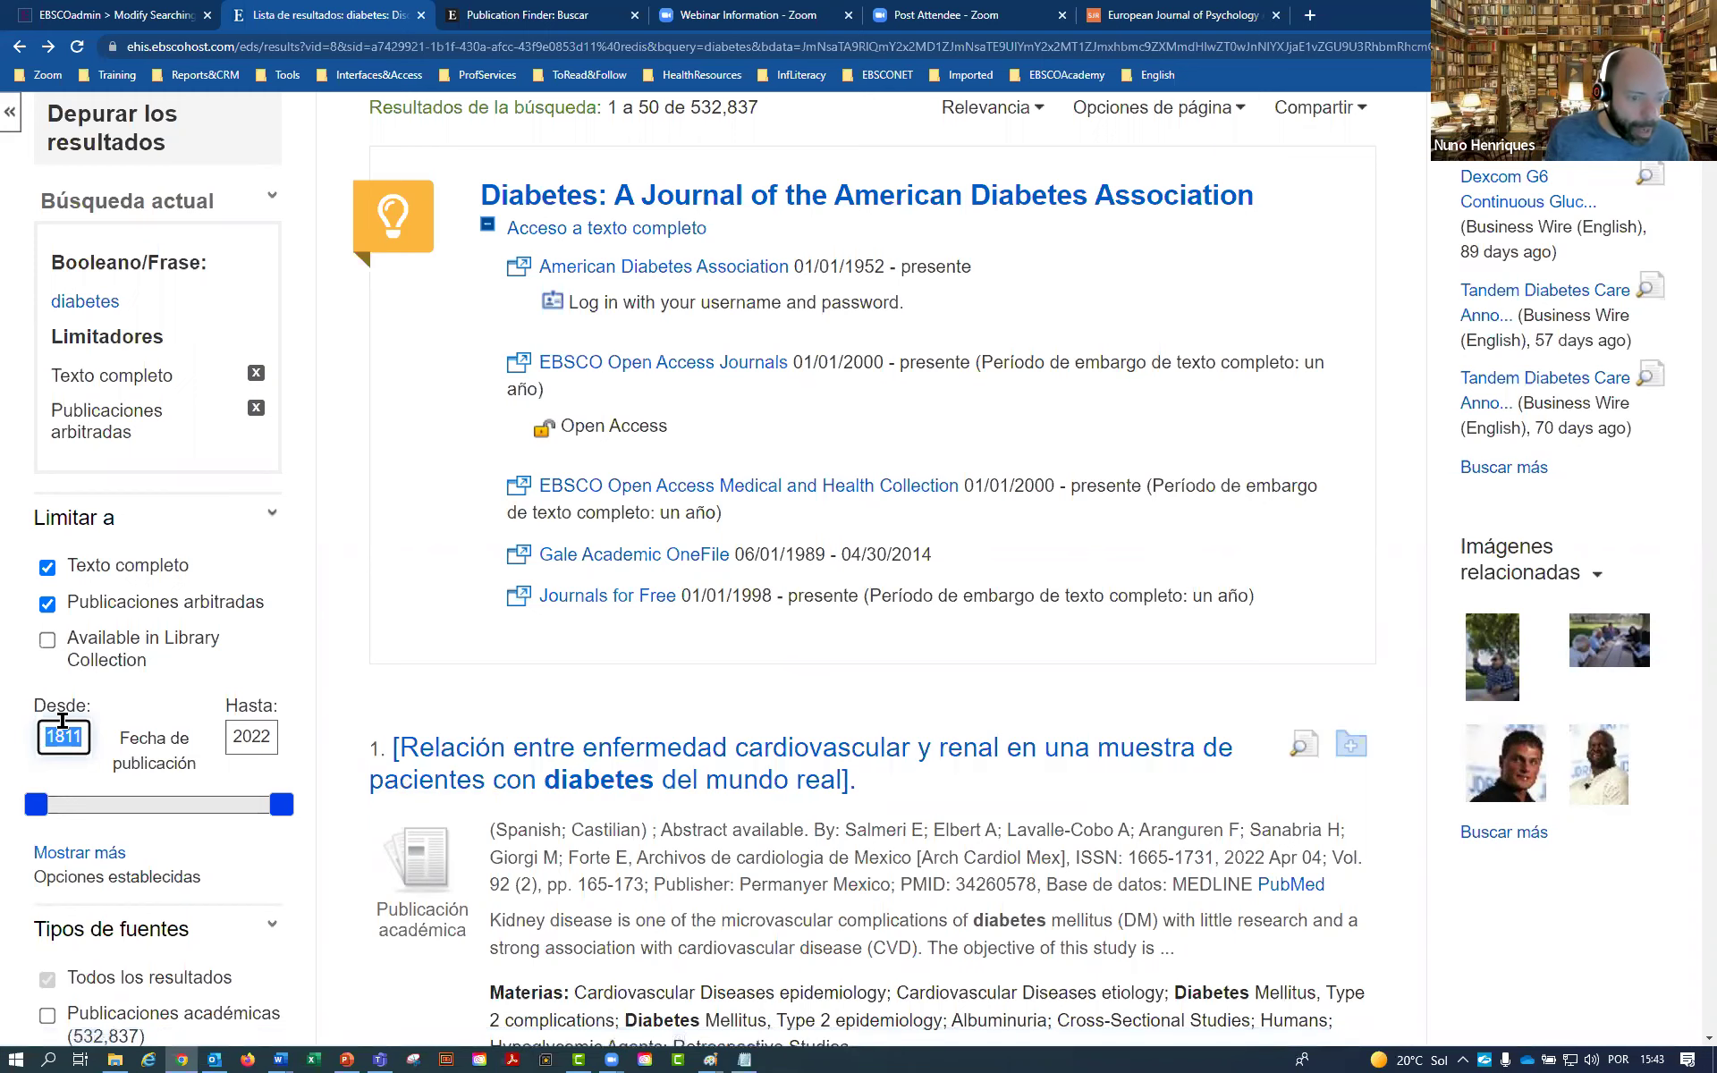
pyautogui.write('201')
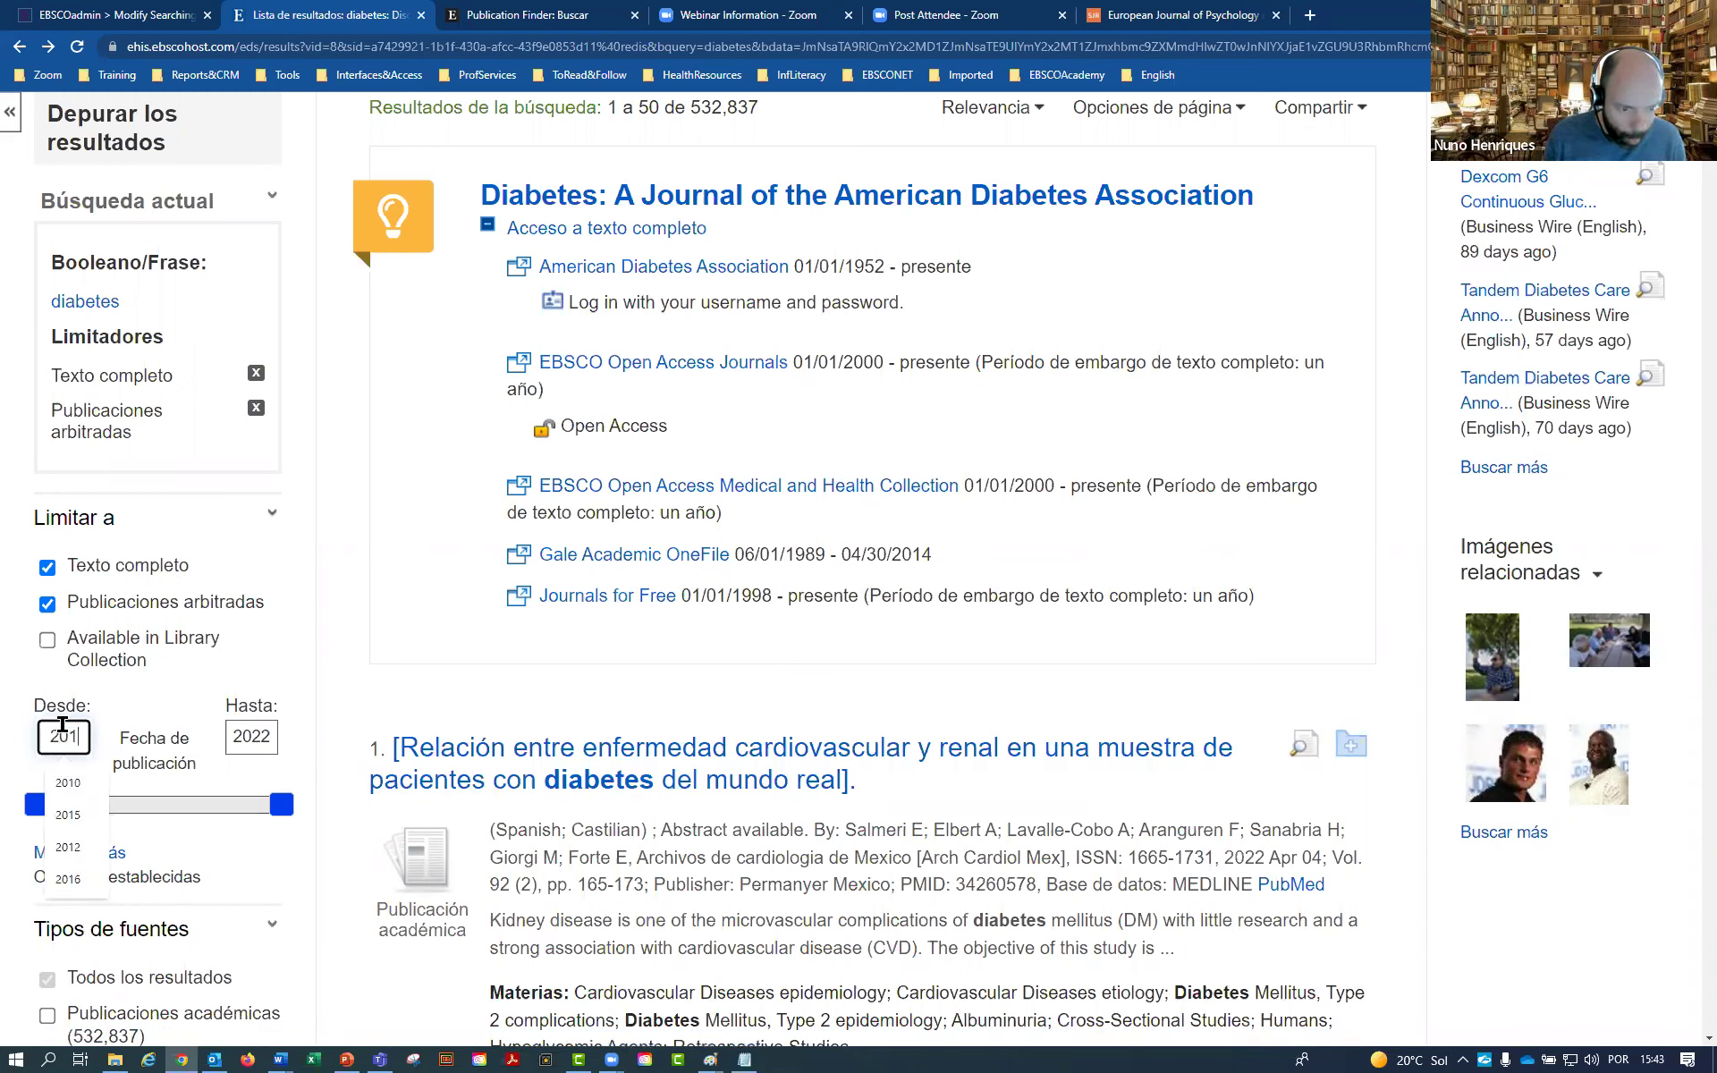
pyautogui.write('0')
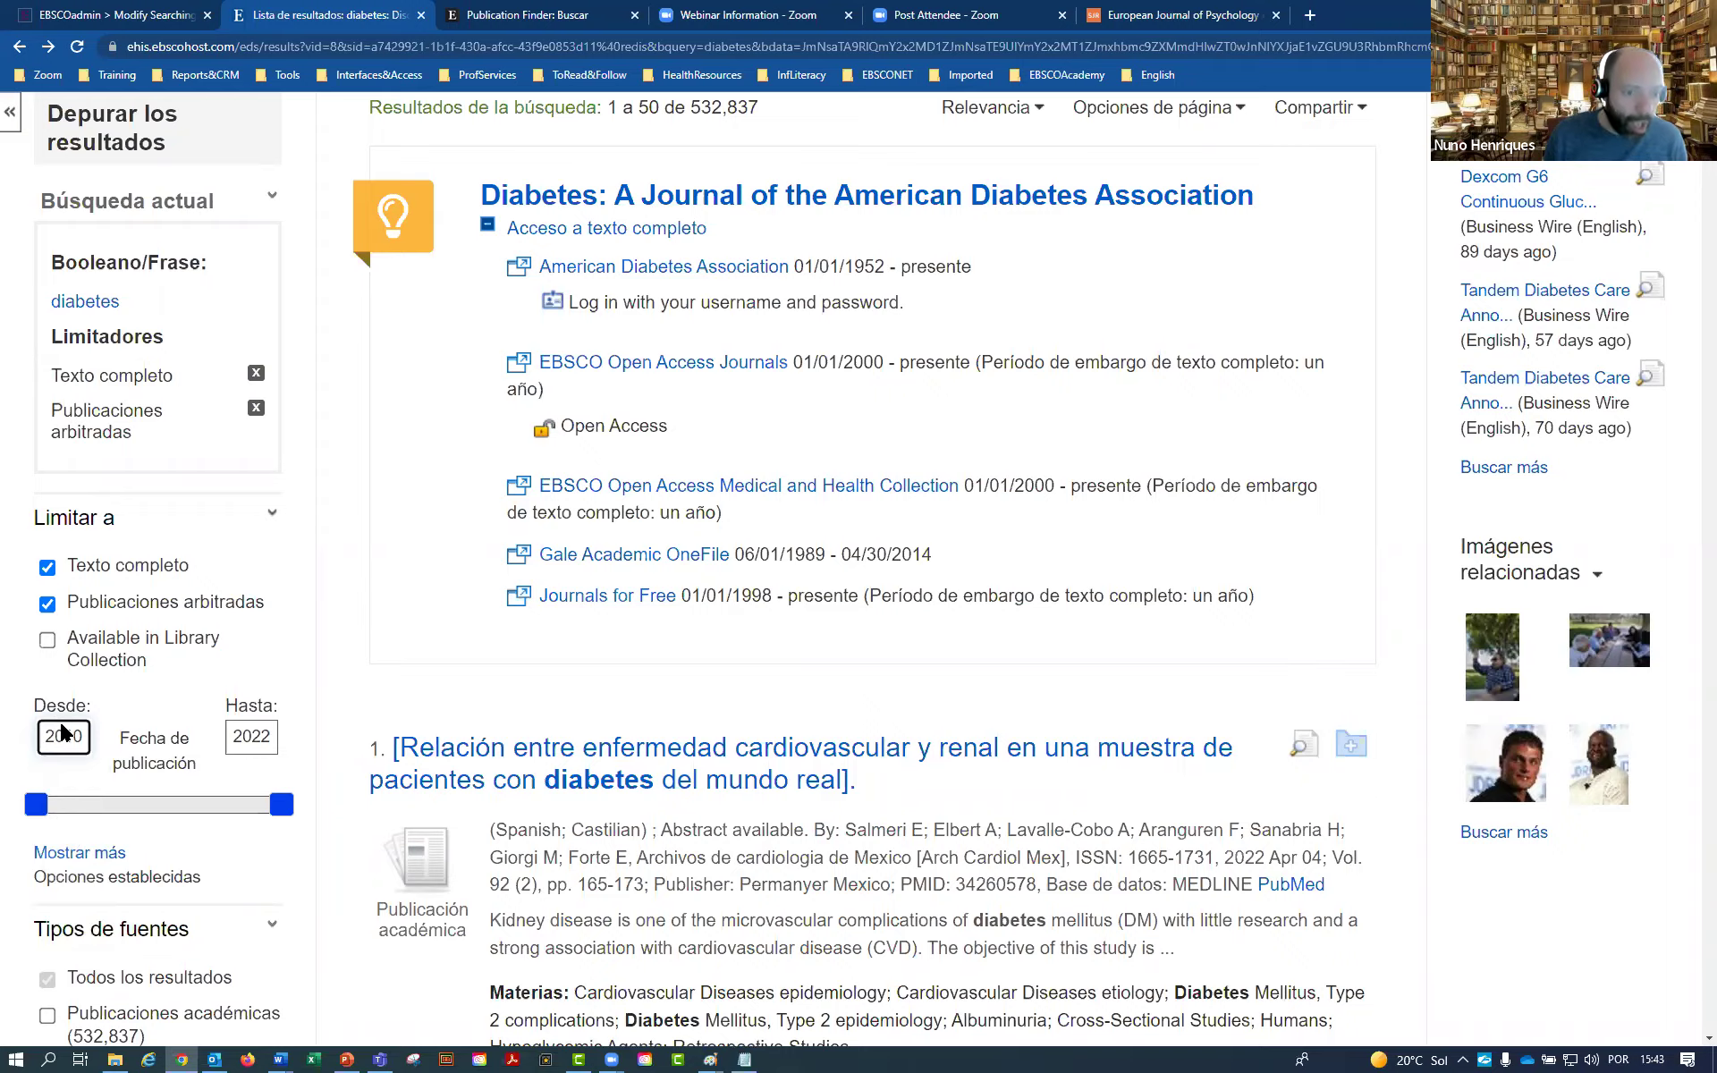
pyautogui.press('Return')
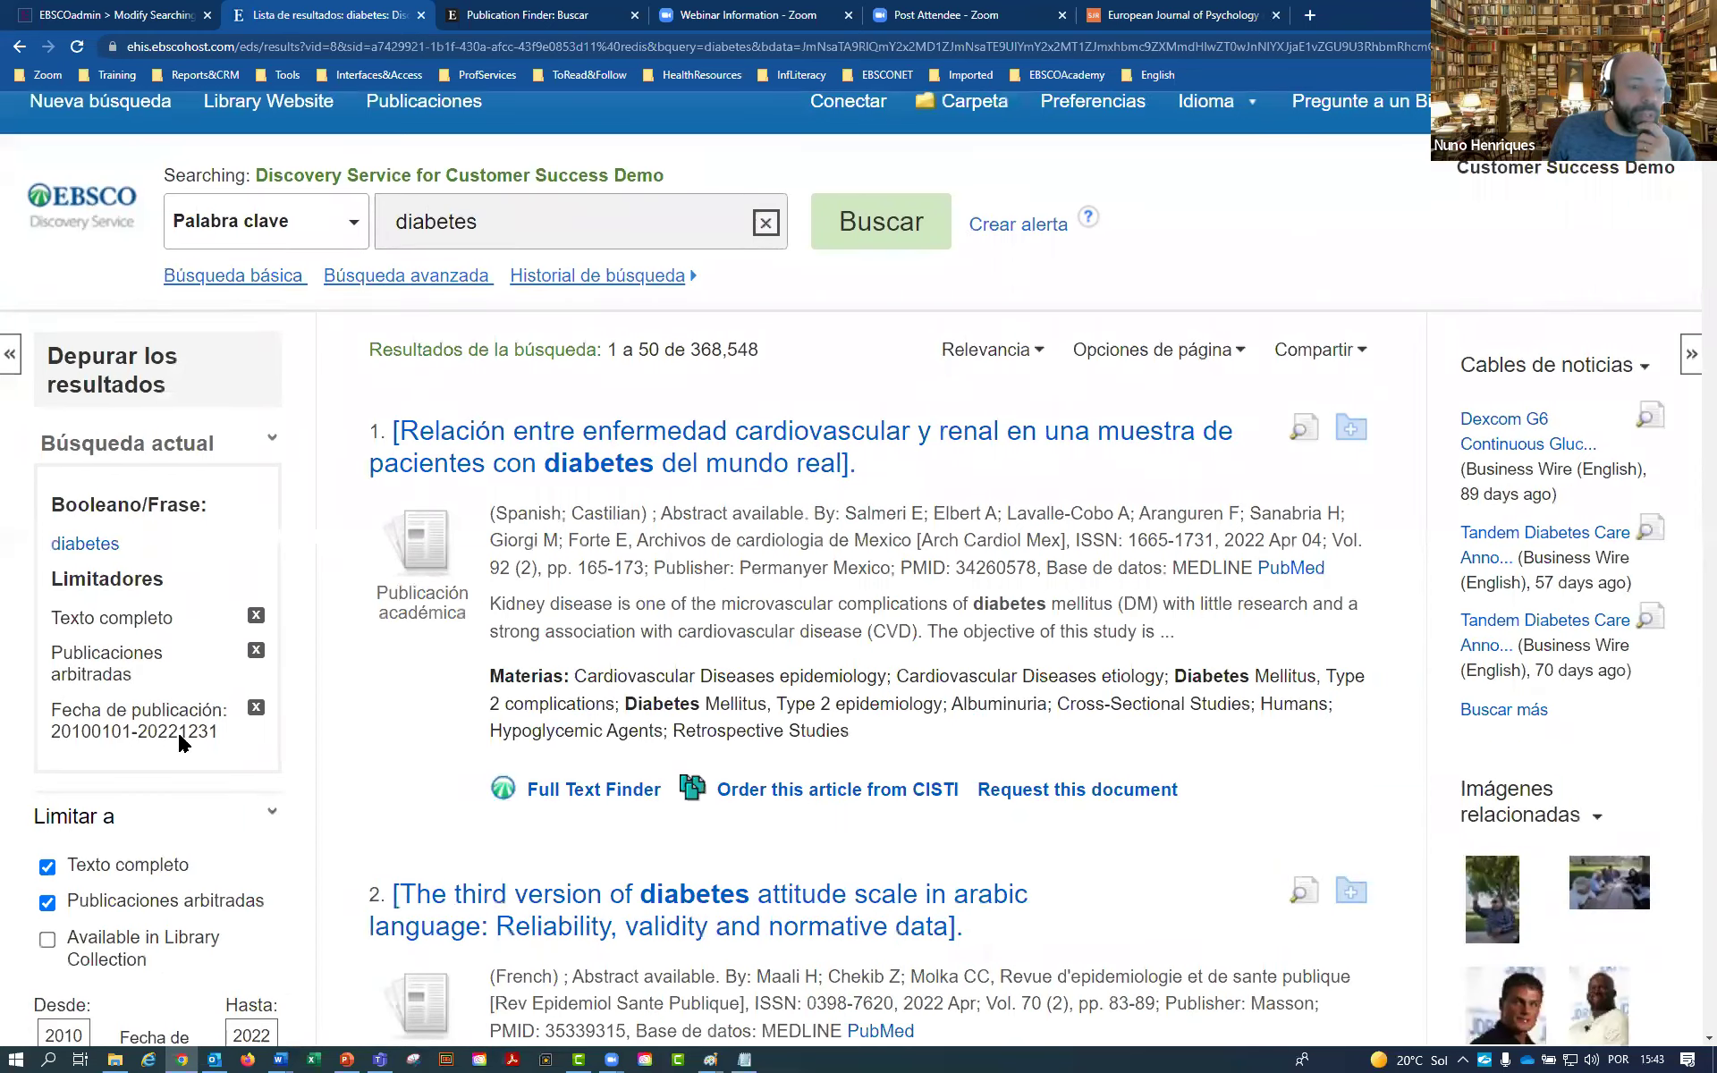
pyautogui.scroll(-7, 179, 729)
pyautogui.doubleClick(45, 433)
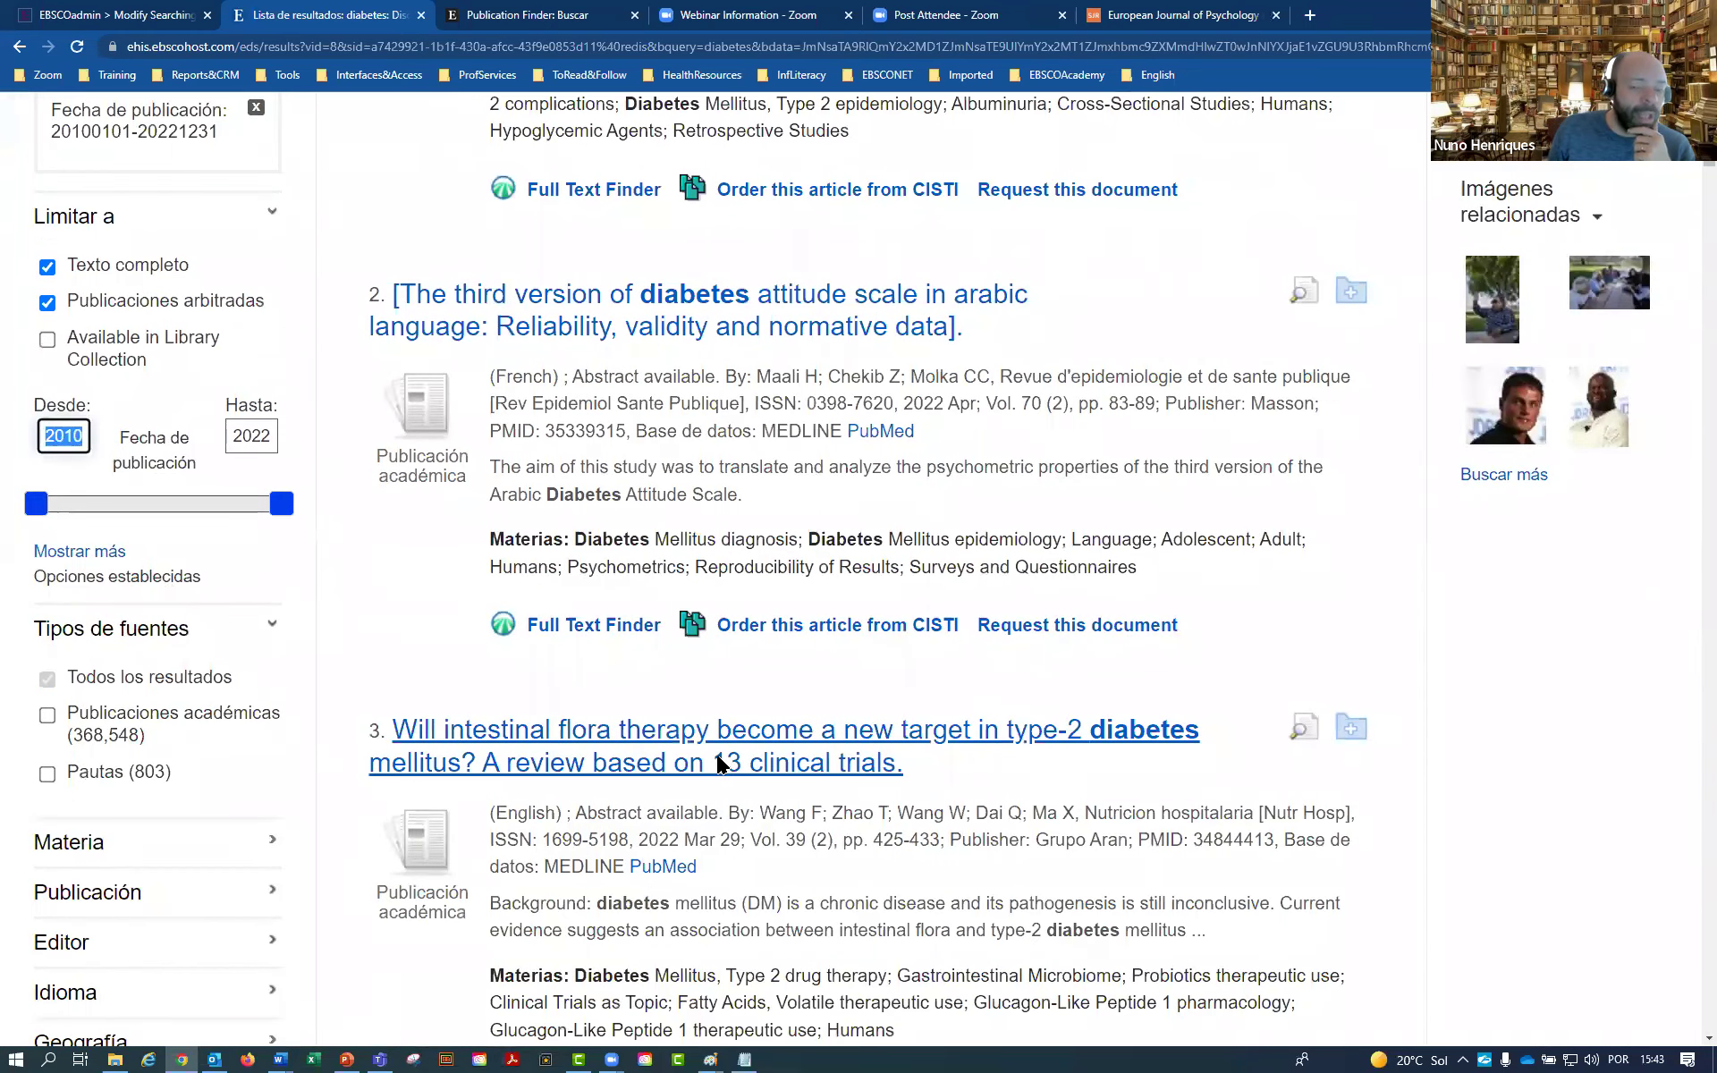
pyautogui.scroll(7, 725, 776)
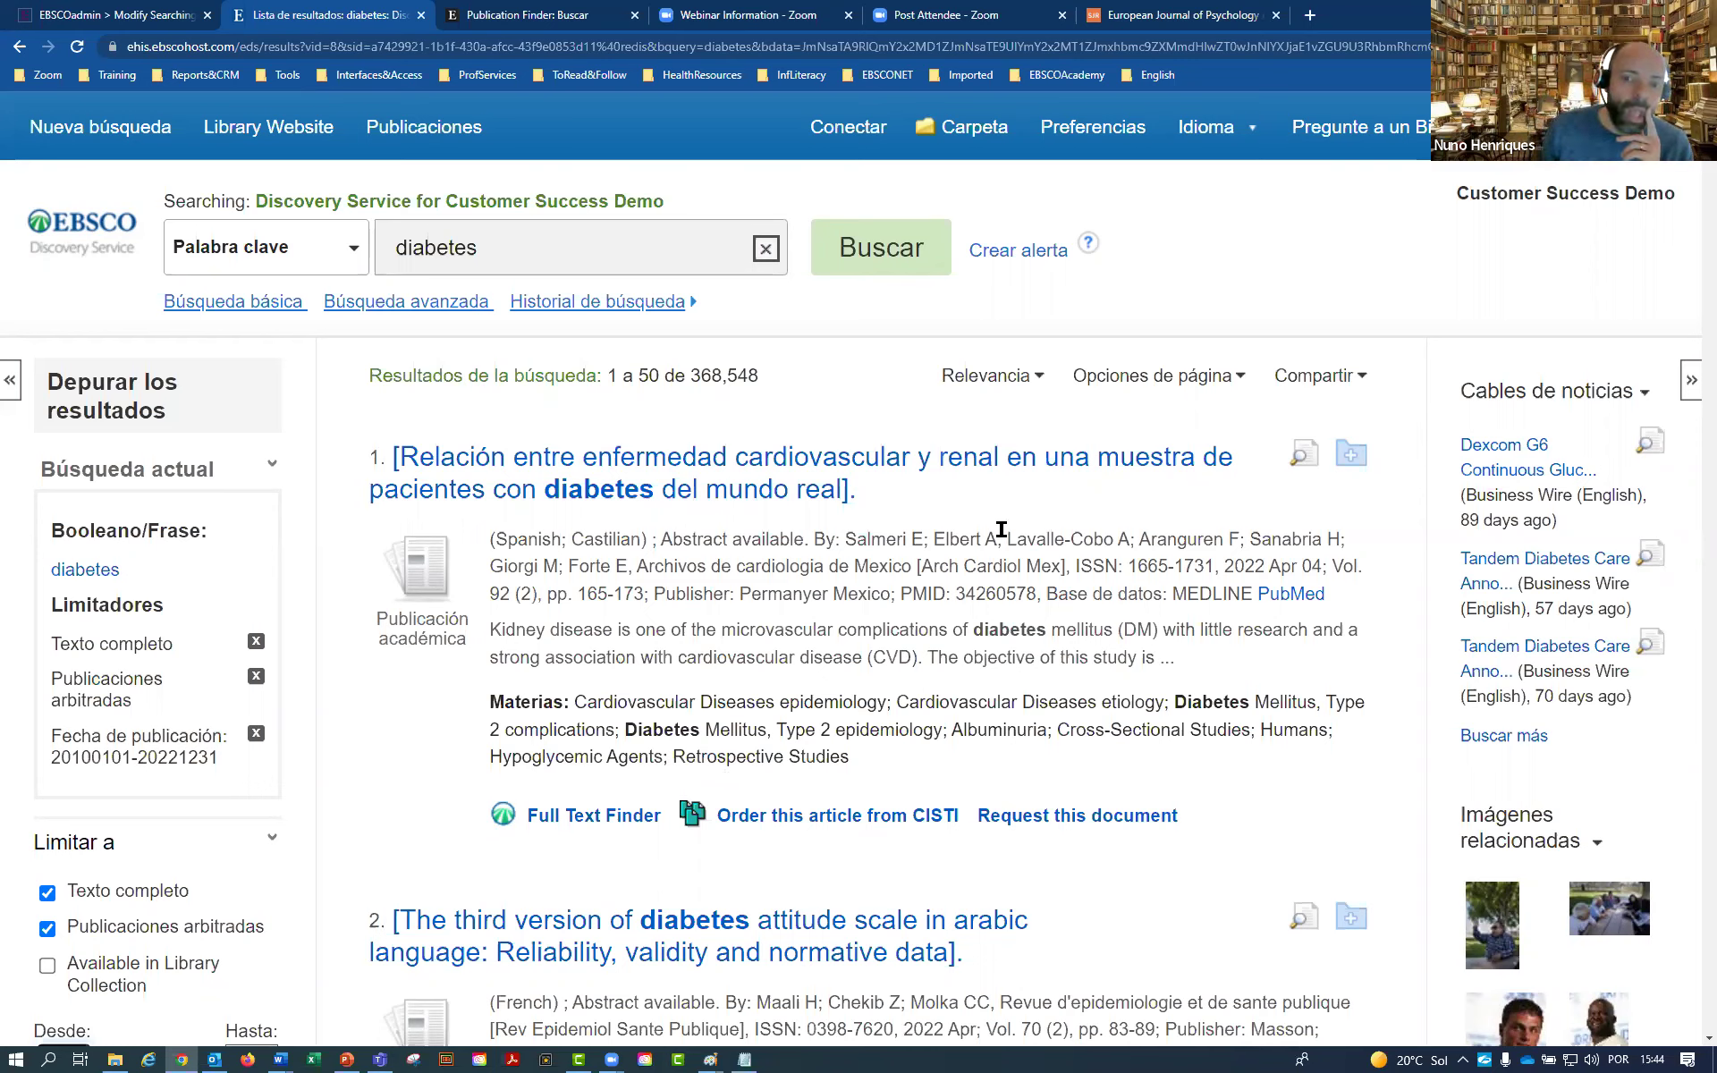
# Sort the results by most recent date (Fecha más reciente) and highlight the publication date of the first result
pyautogui.click(1010, 386)
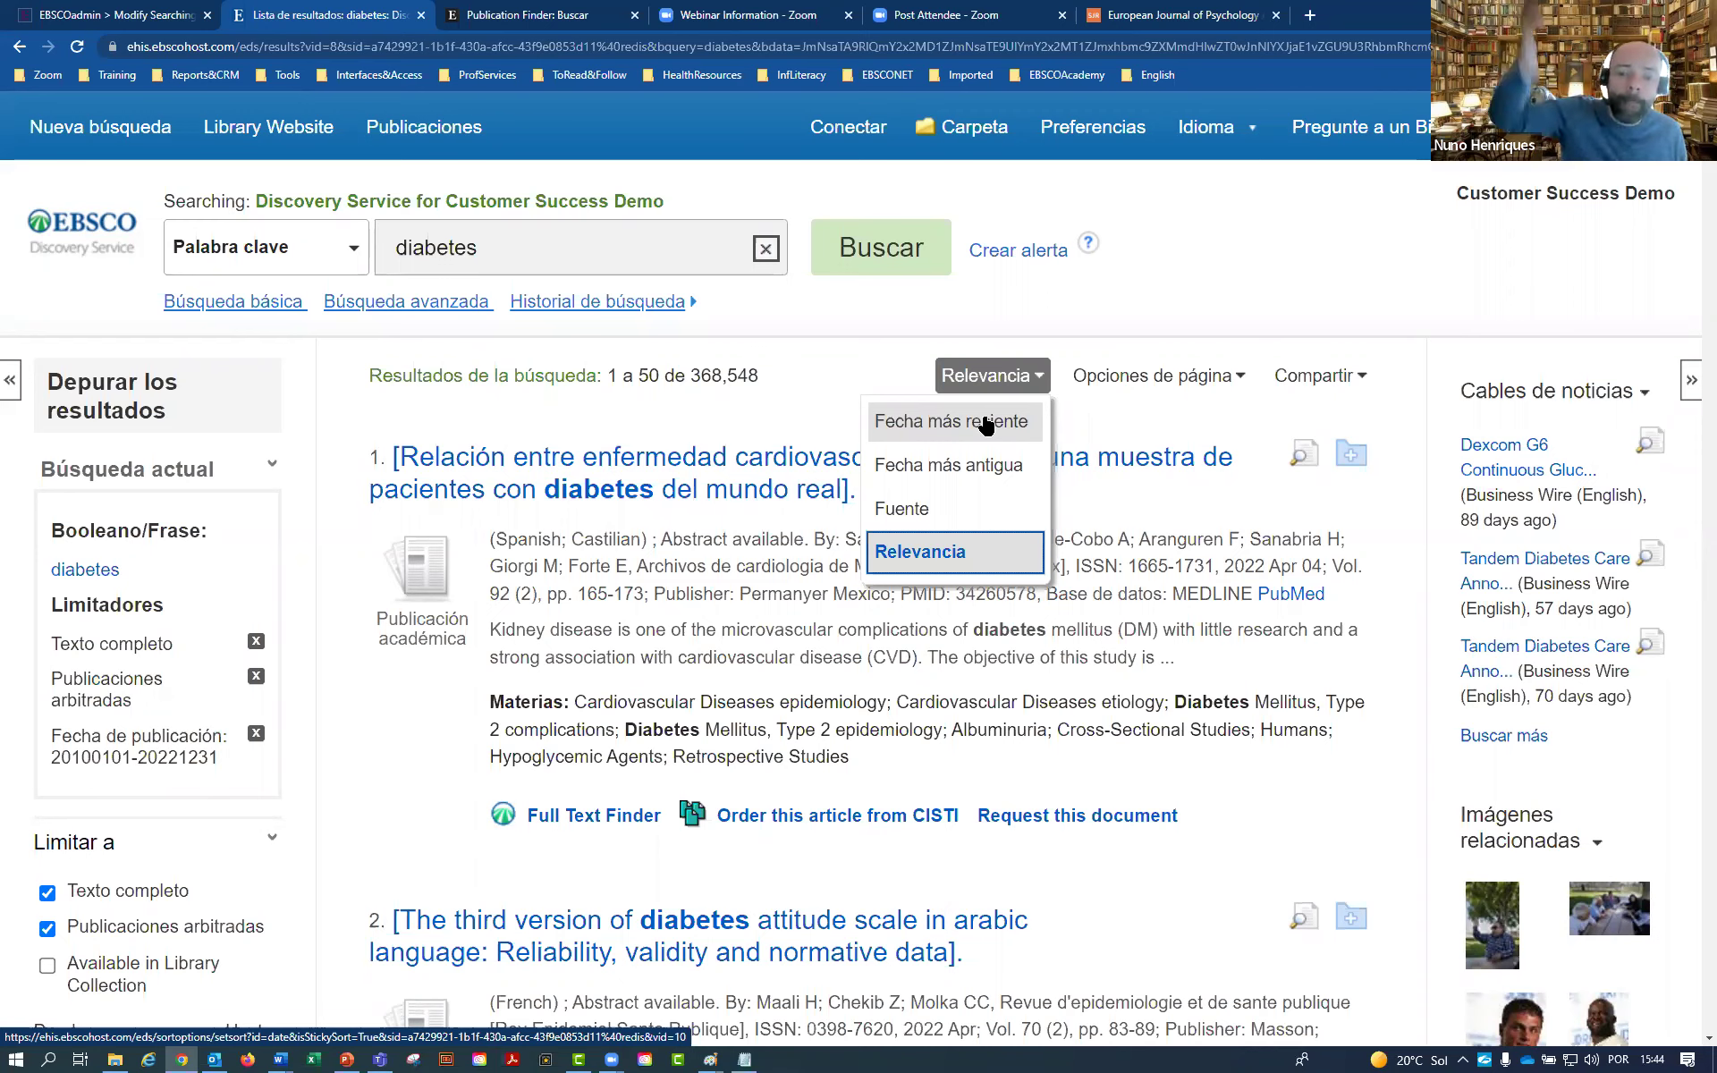
pyautogui.click(986, 425)
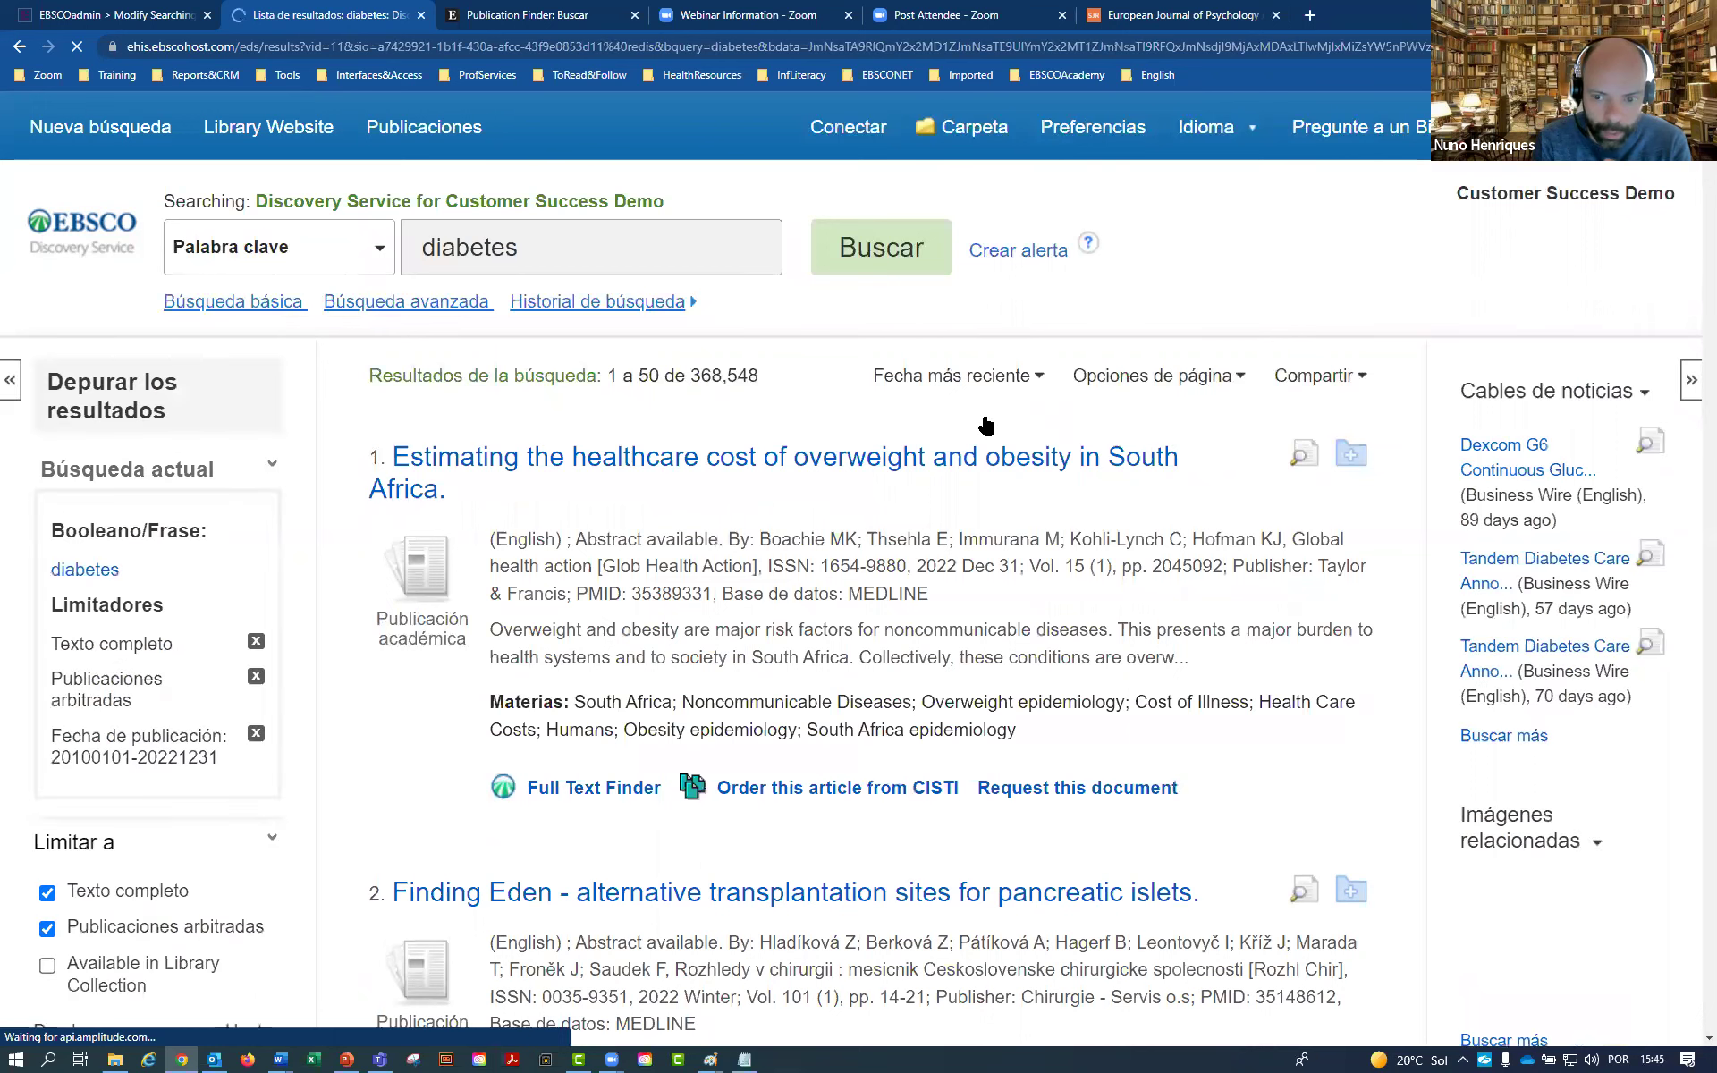
pyautogui.scroll(-1, 1138, 459)
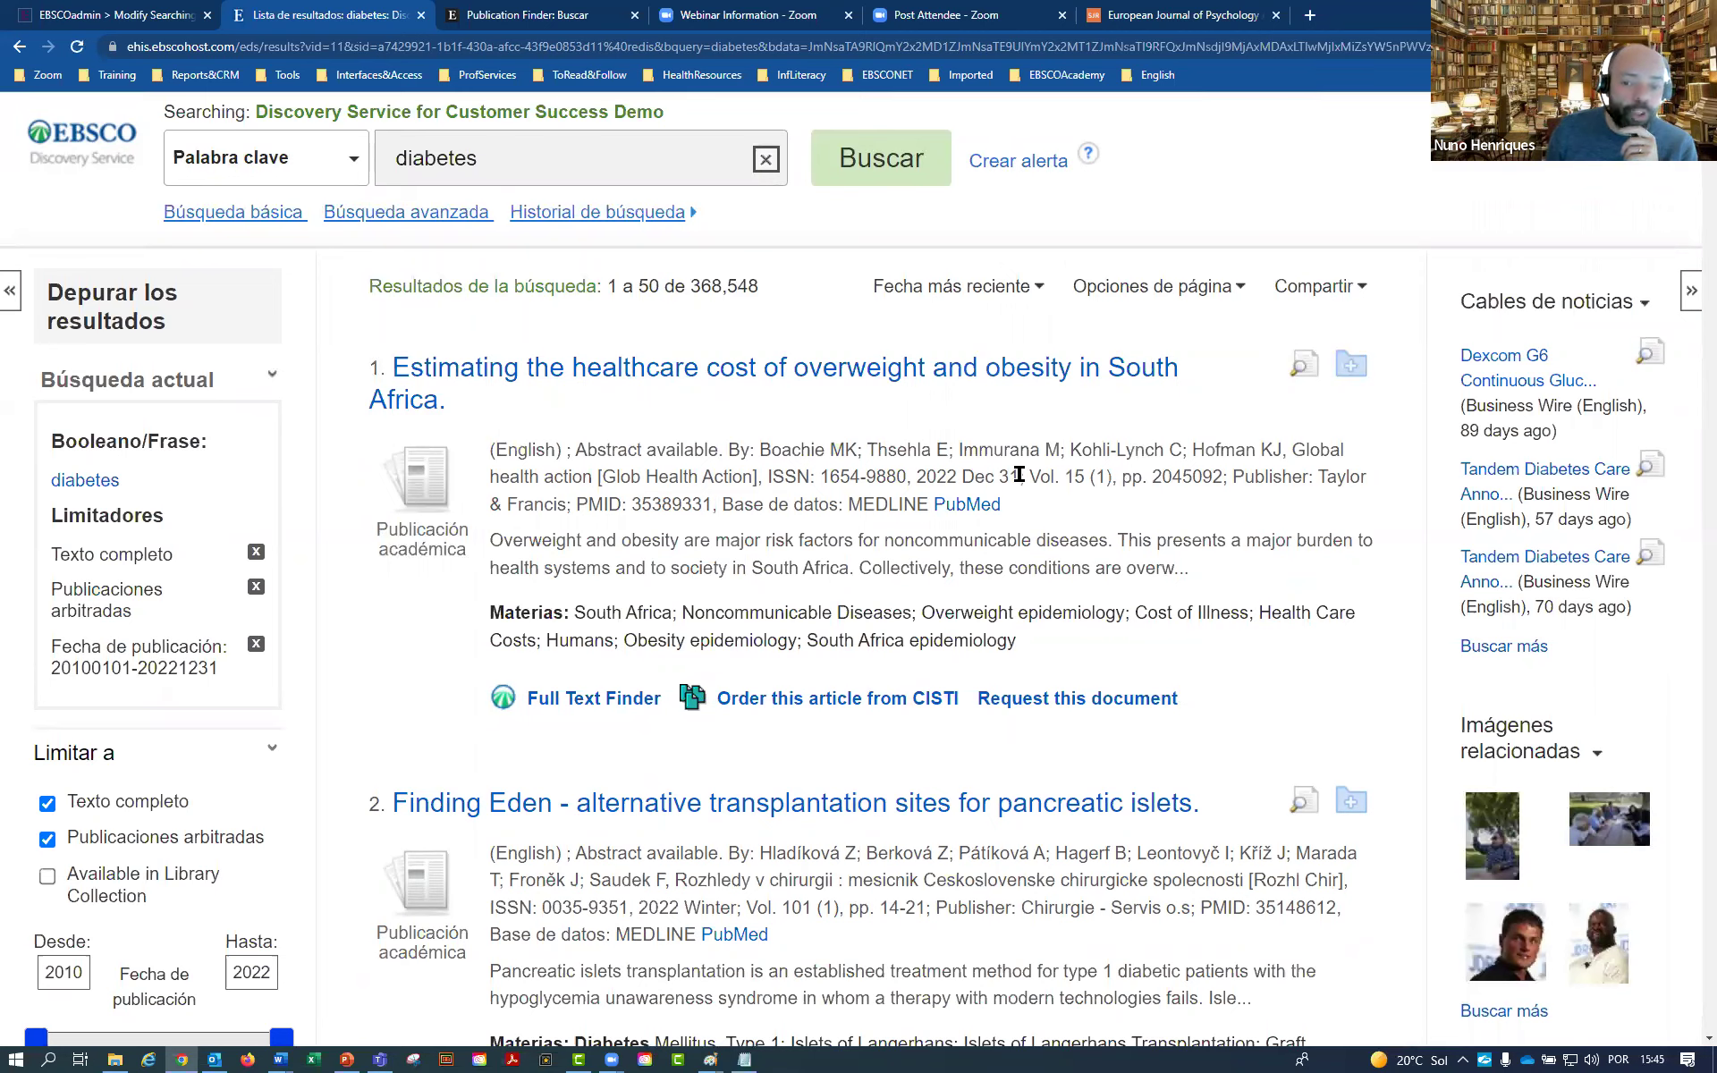
pyautogui.moveTo(1019, 476); pyautogui.dragTo(963, 474)
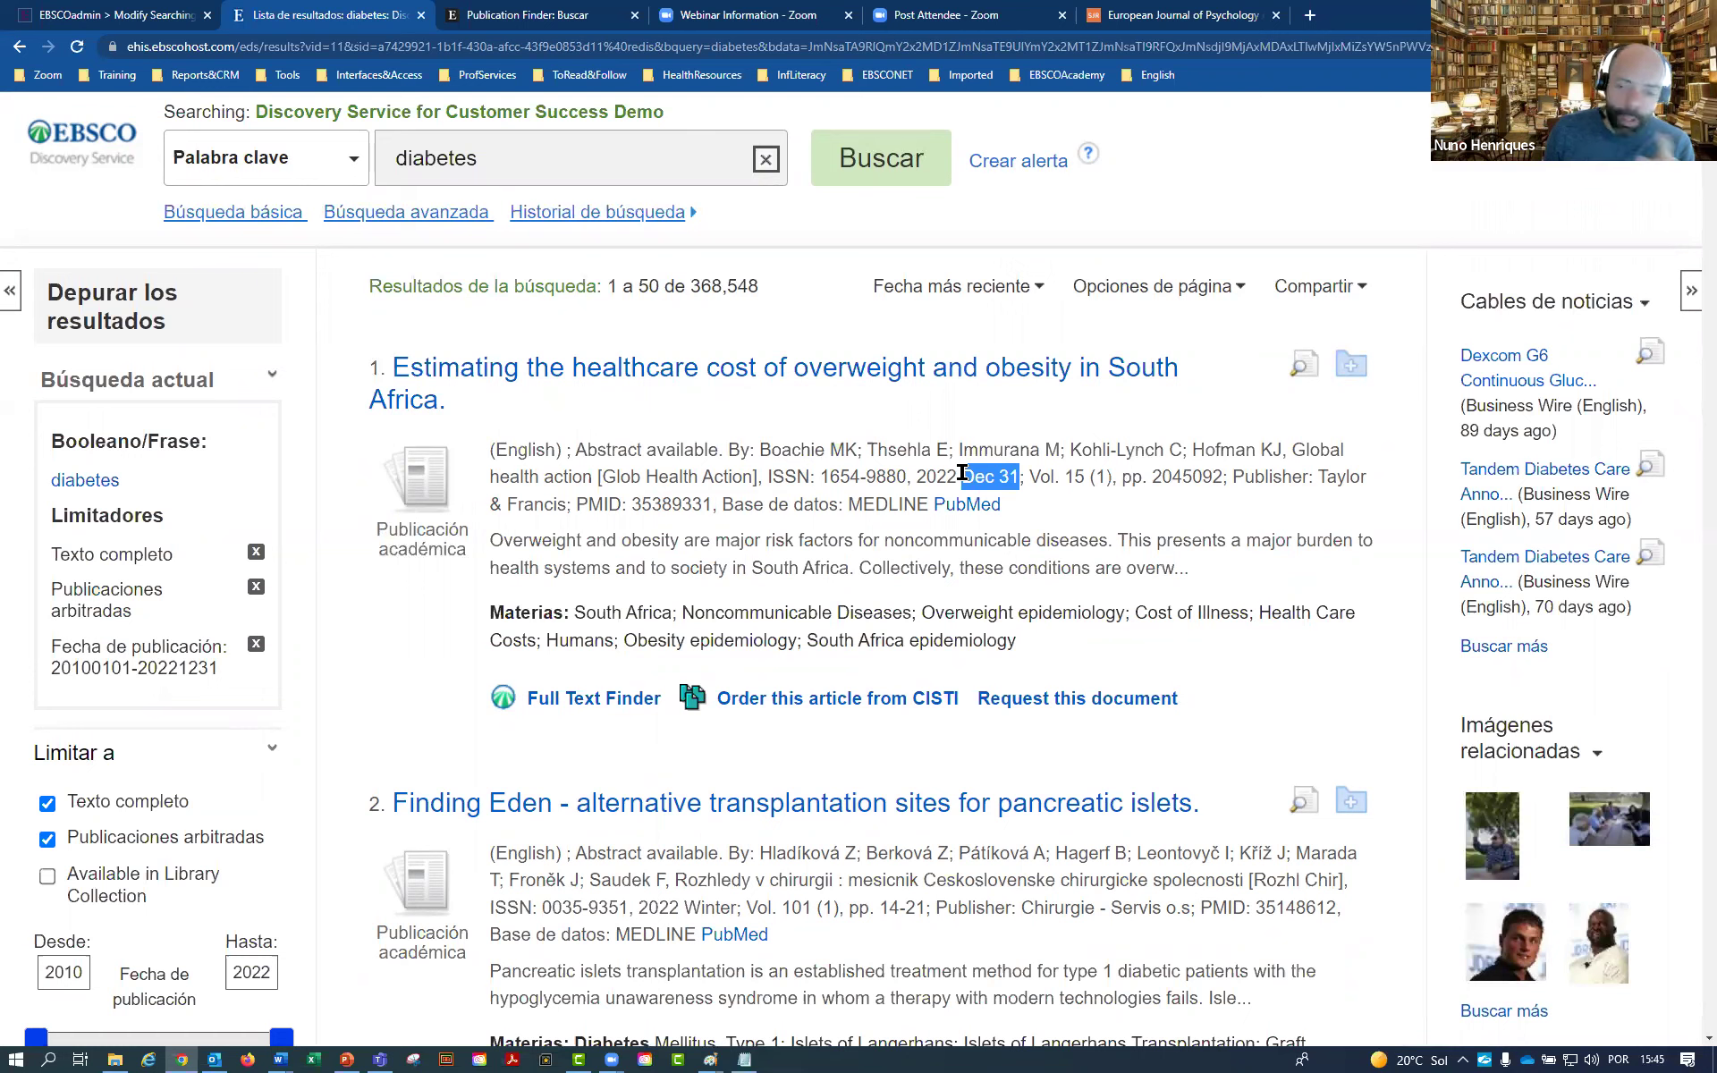
# Highlight the publication dates of the first and second results in the date-sorted list
pyautogui.moveTo(963, 474); pyautogui.dragTo(924, 475)
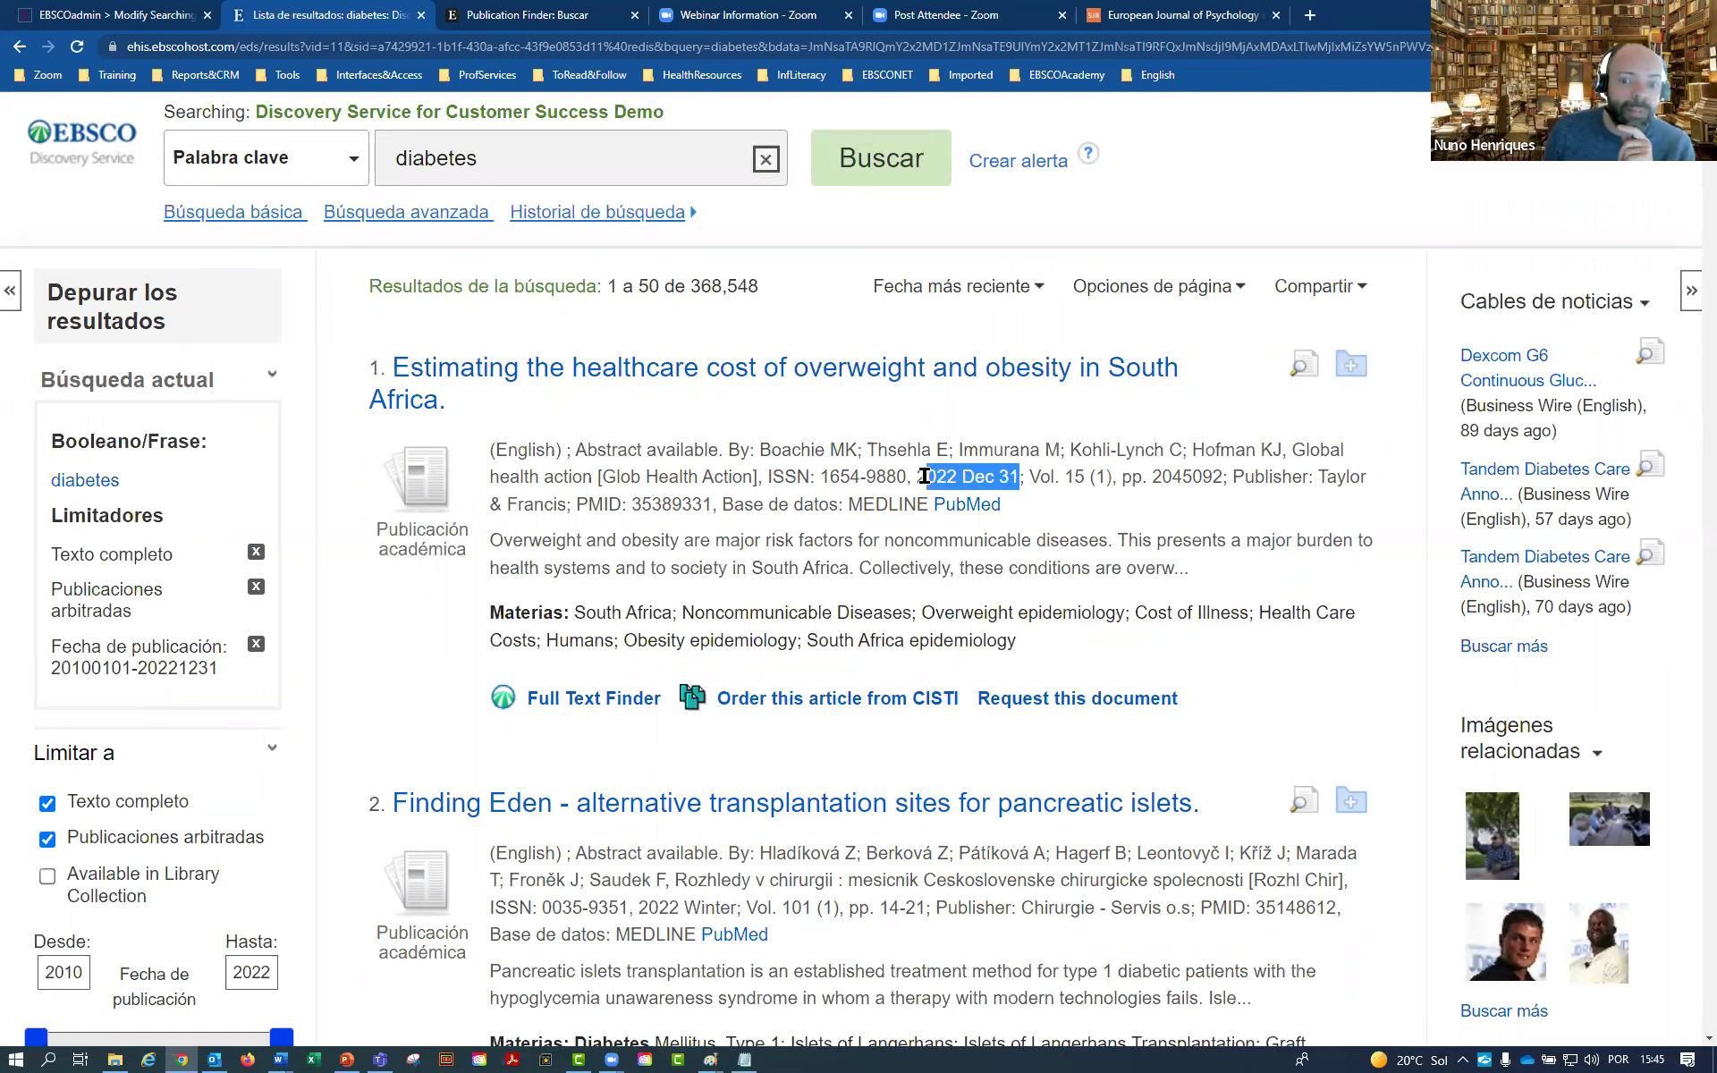
pyautogui.click(1102, 503)
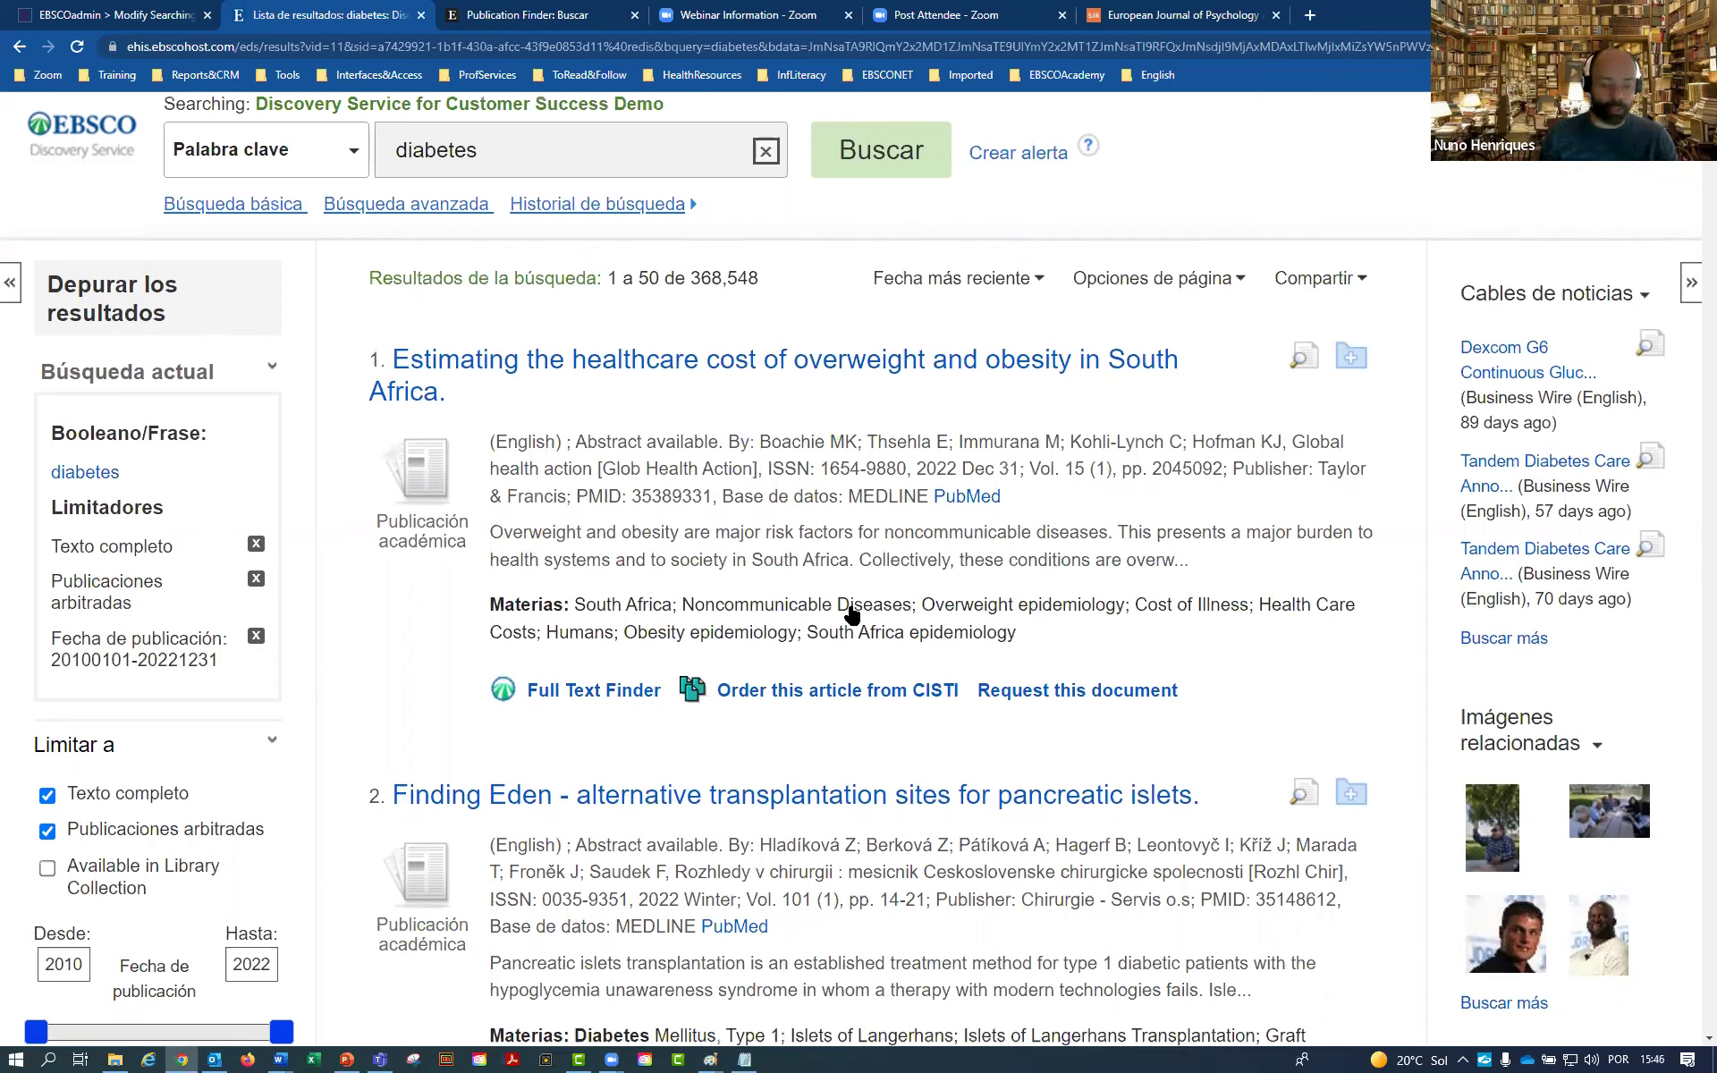
pyautogui.scroll(-4, 852, 610)
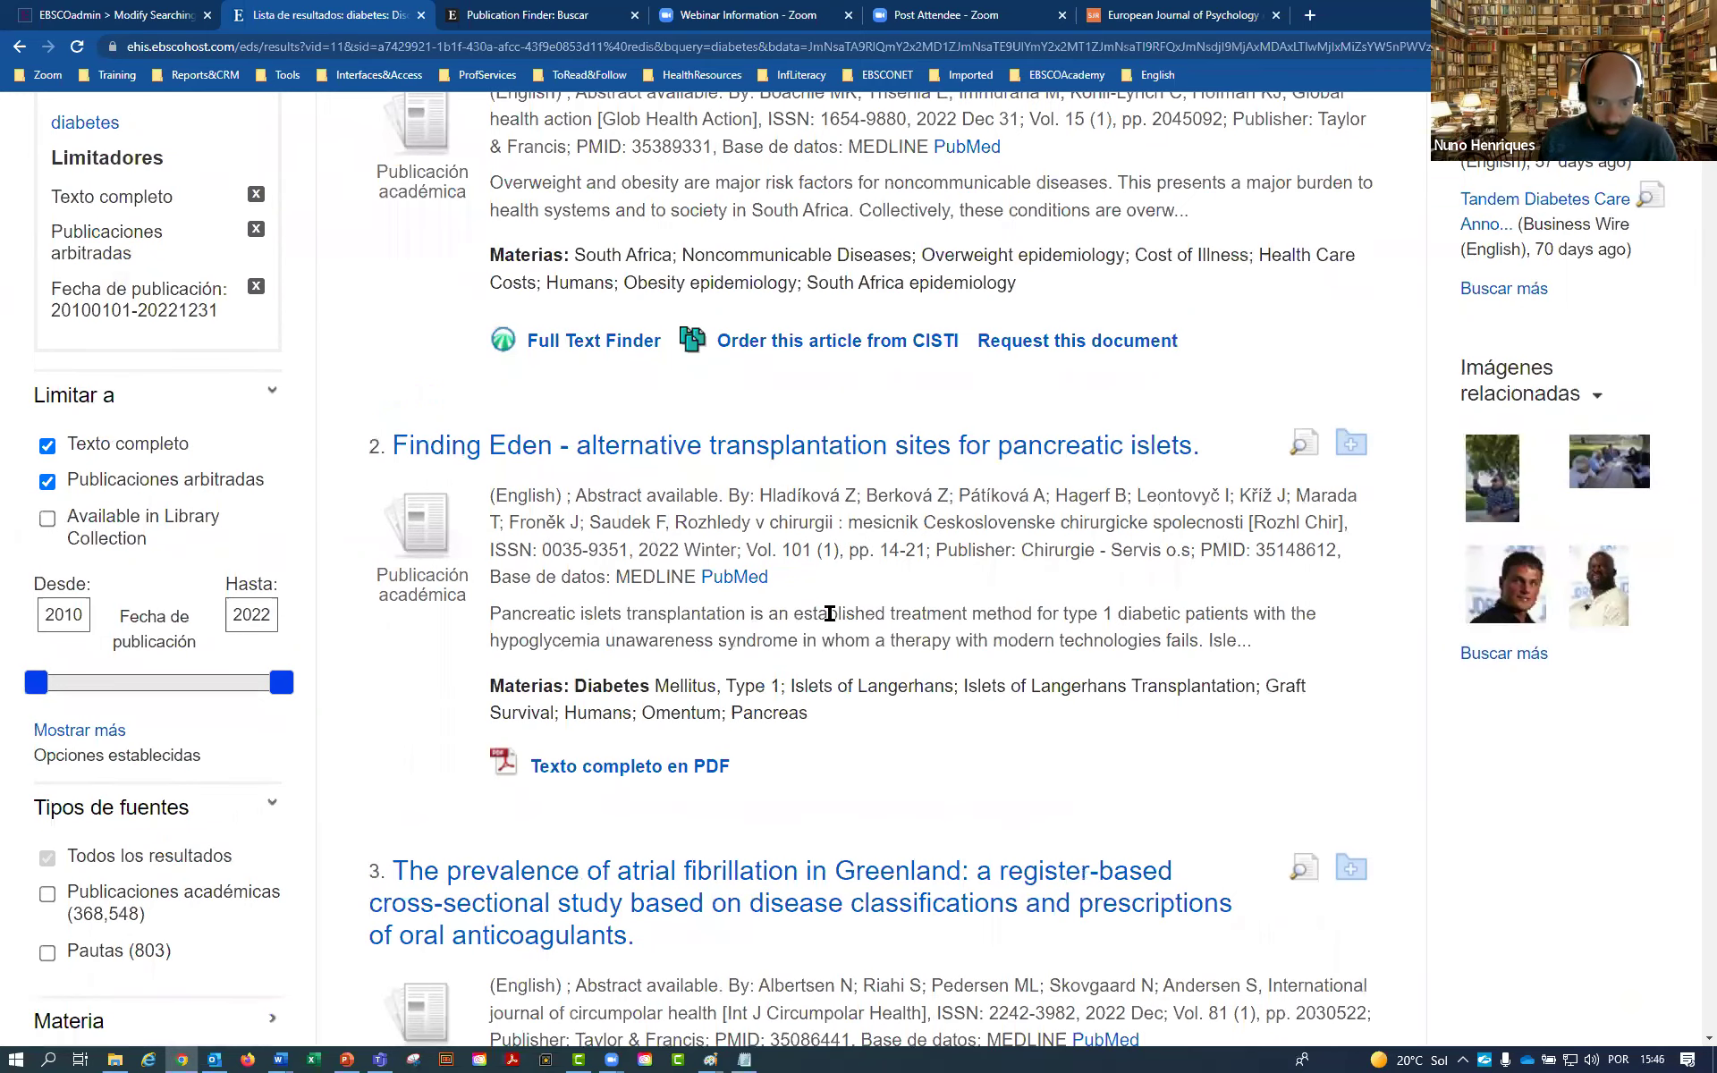
pyautogui.moveTo(731, 549); pyautogui.dragTo(641, 543)
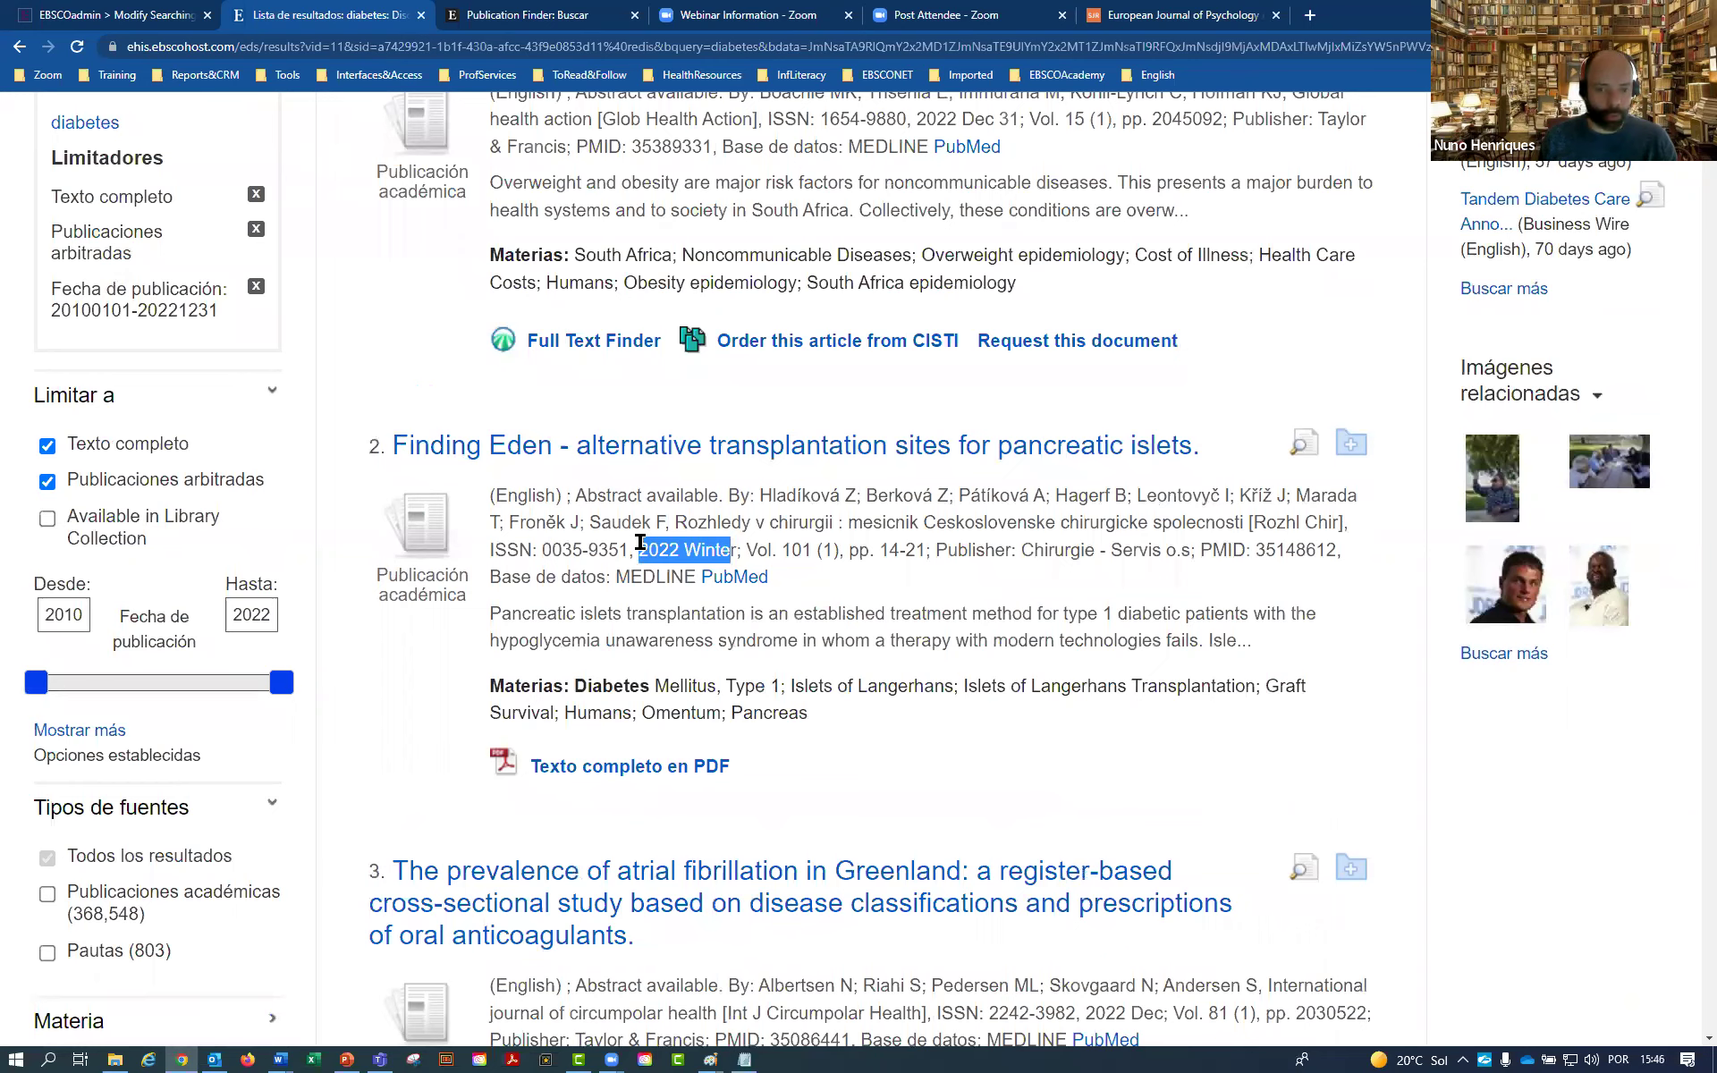
pyautogui.click(984, 819)
pyautogui.scroll(3, 984, 819)
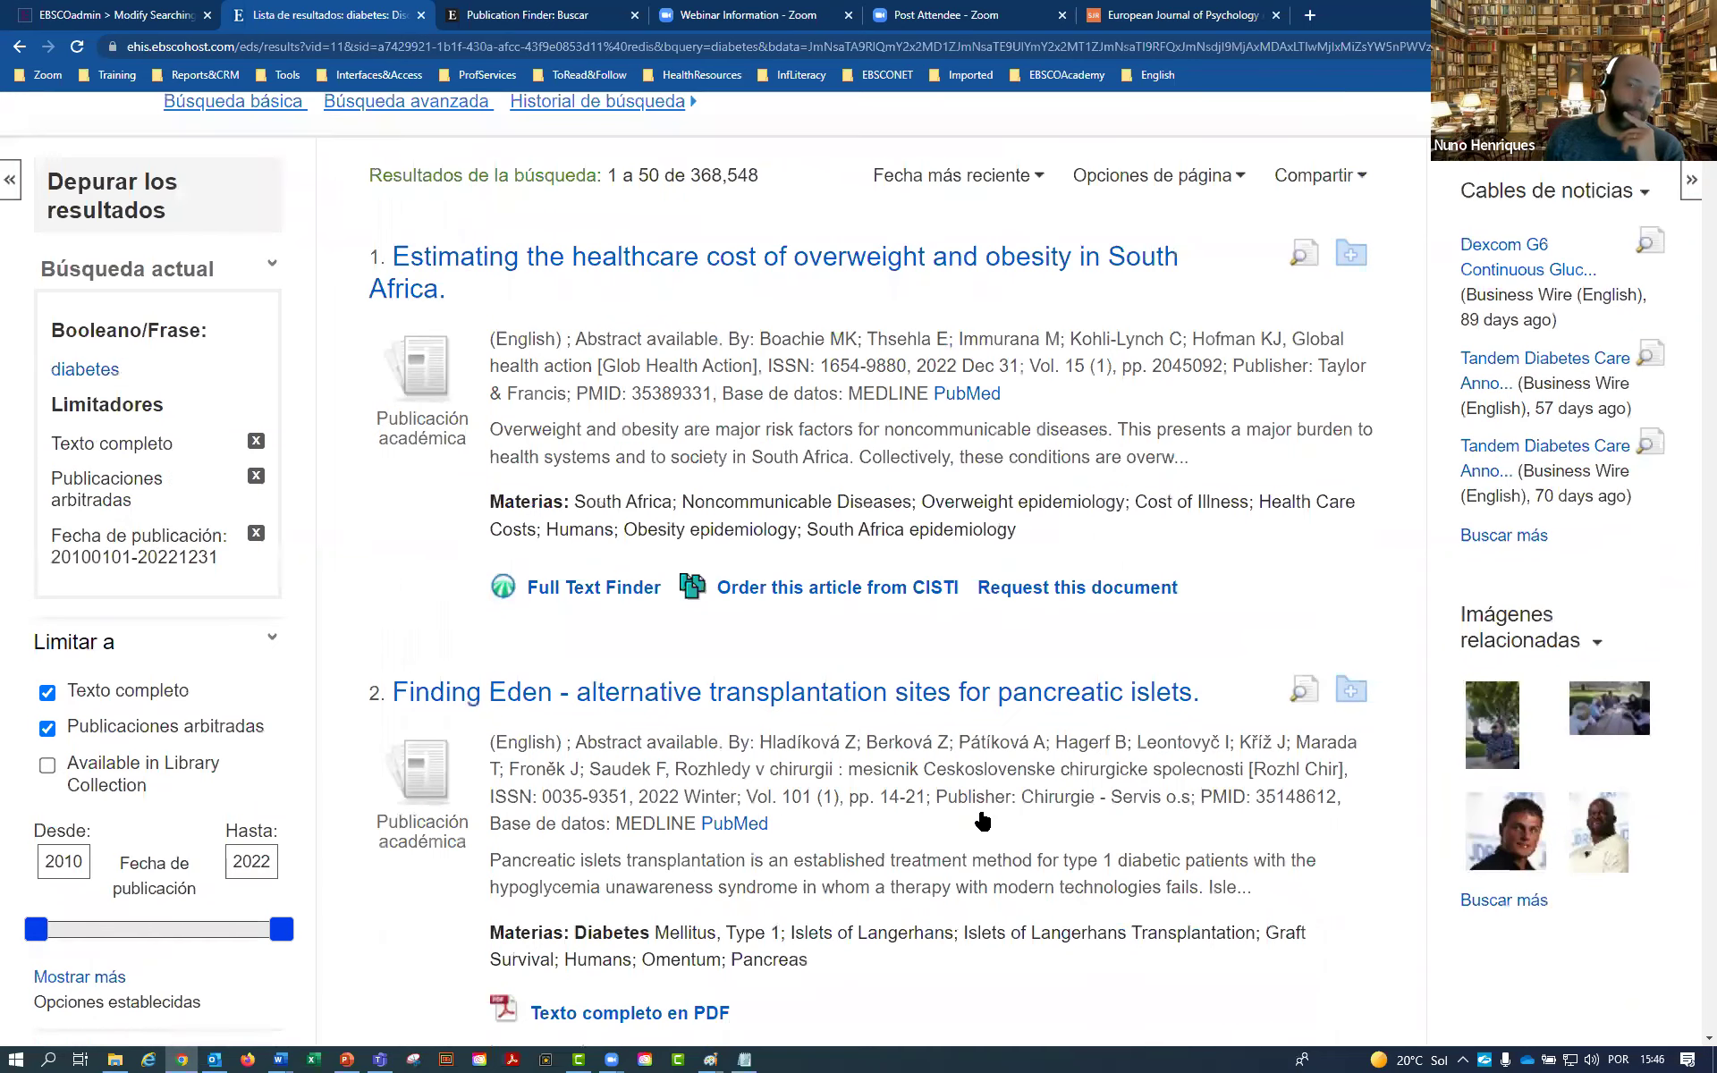
pyautogui.scroll(1, 984, 819)
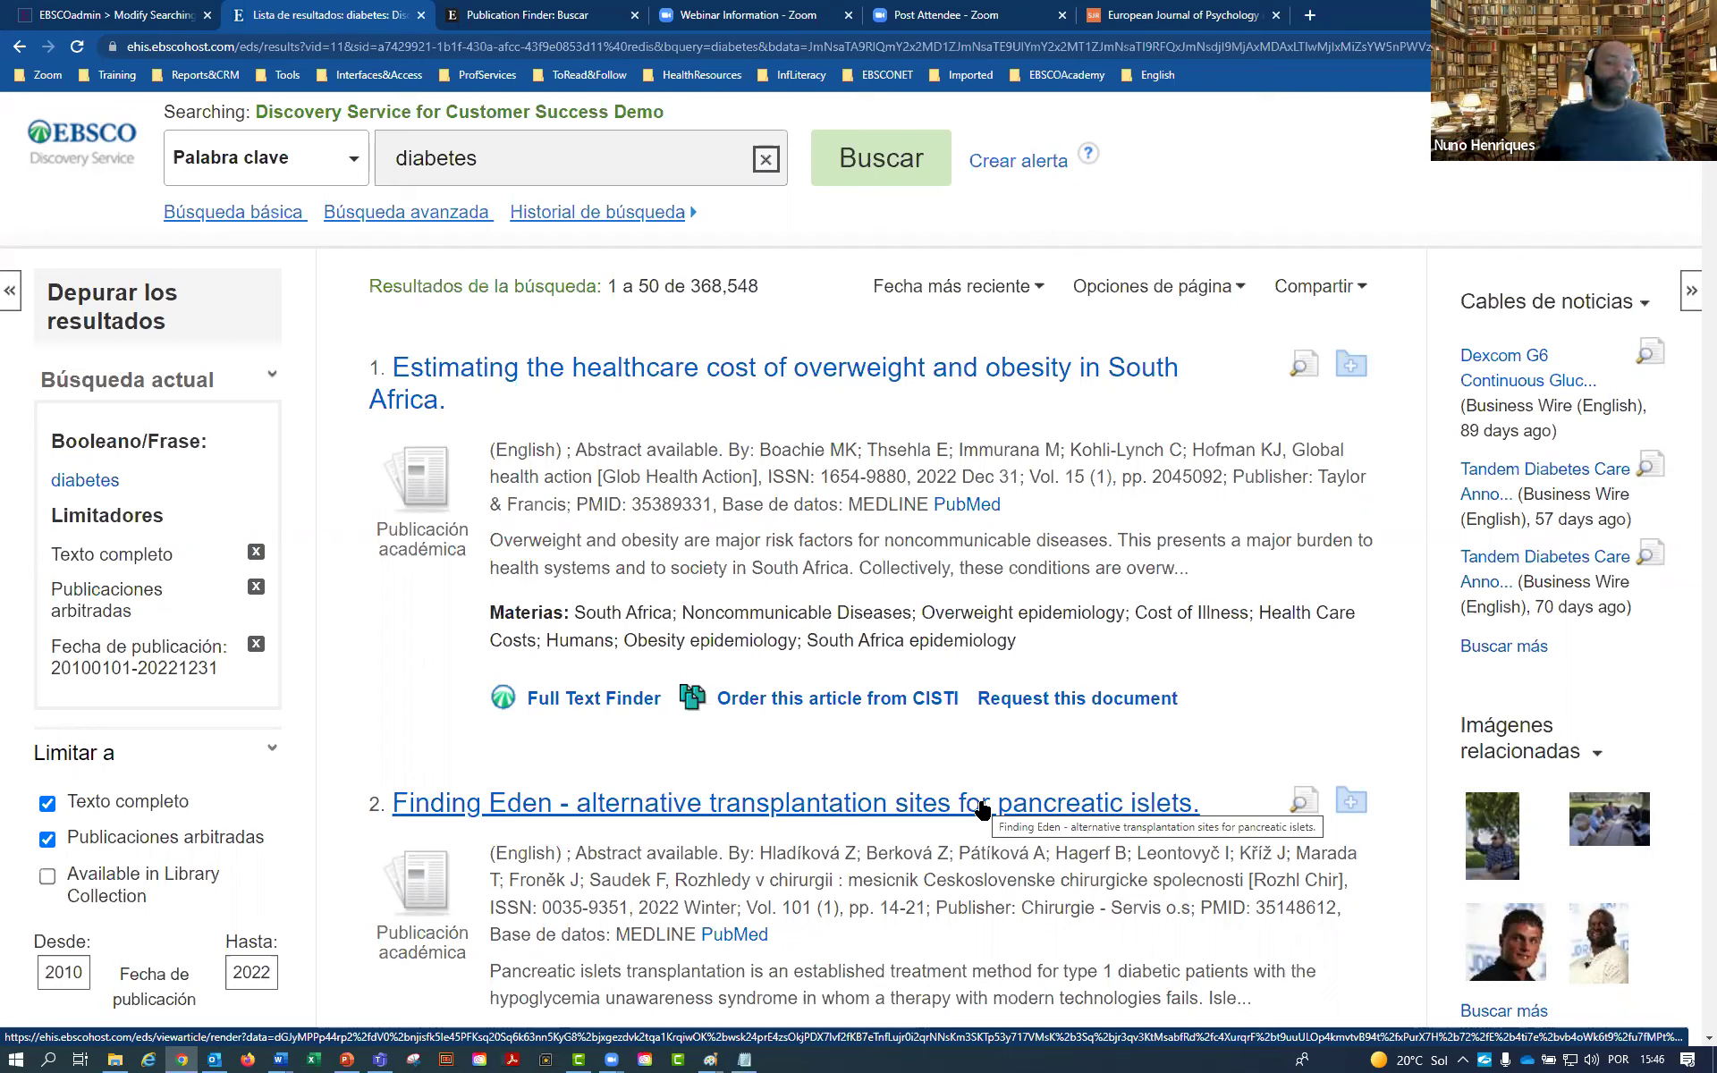
# Sort the results by relevance (Relevancia) and check the top of the reordered list
pyautogui.click(950, 286)
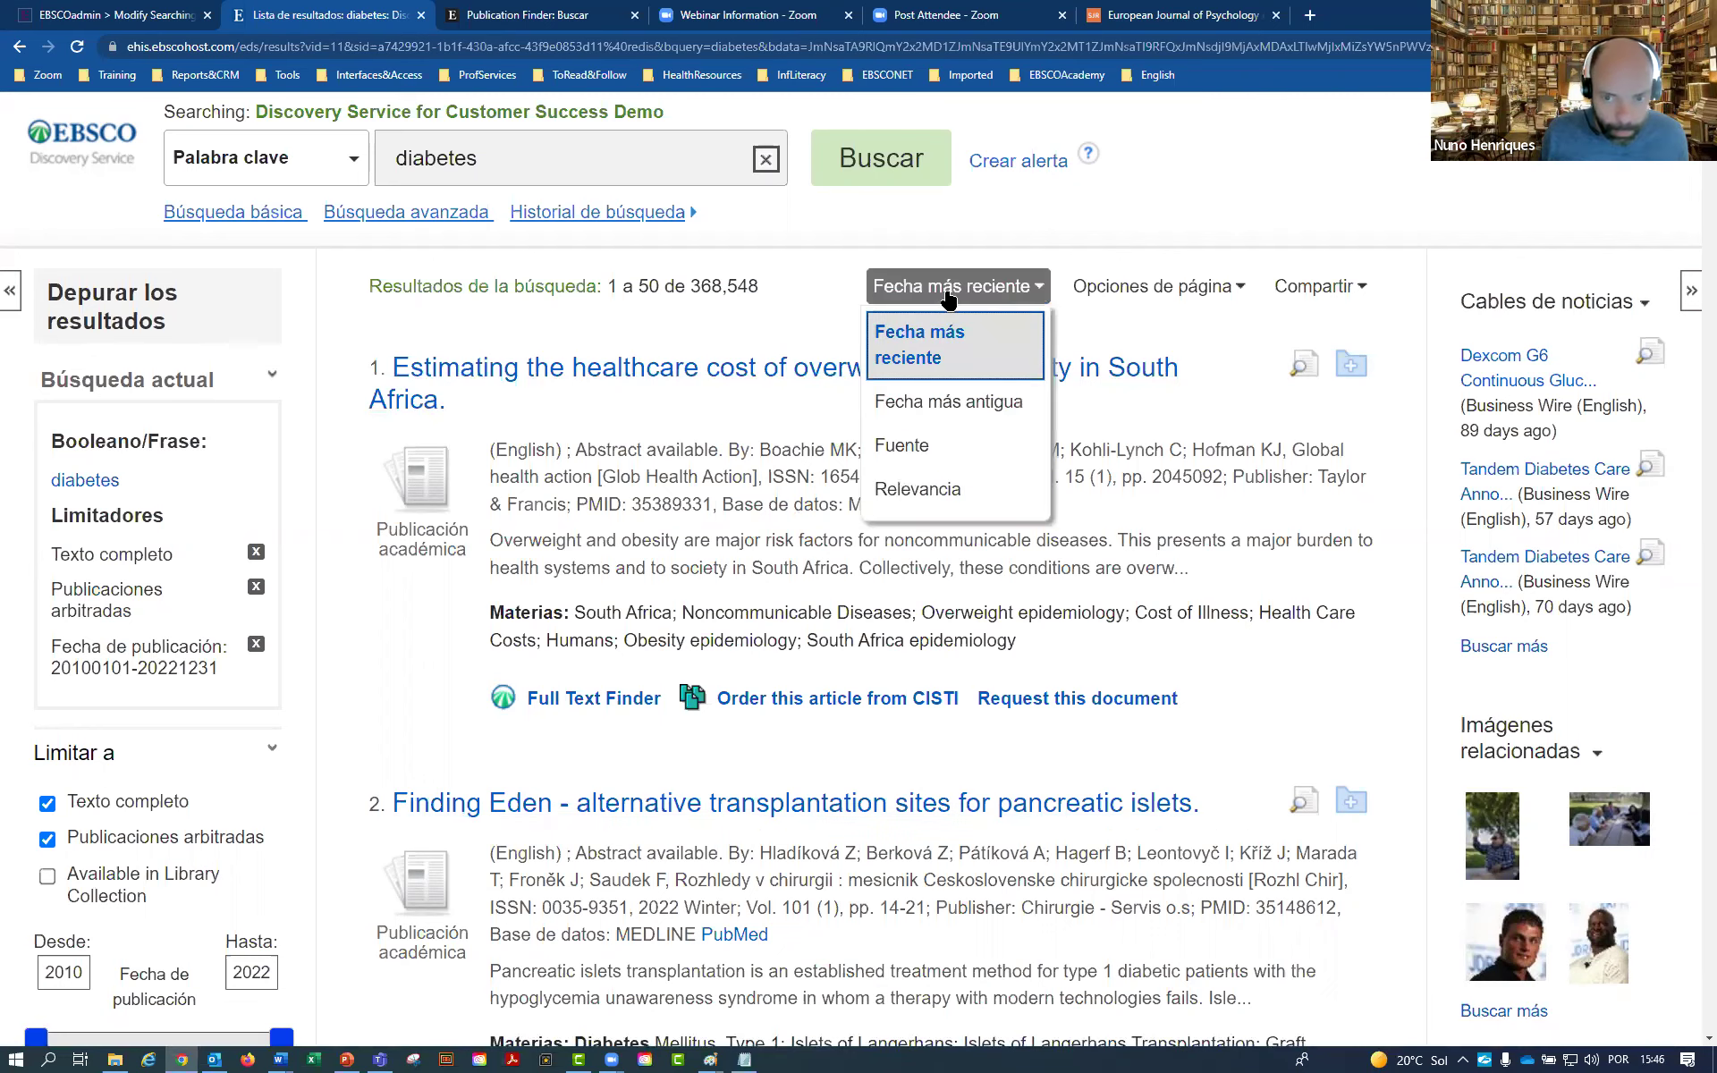
pyautogui.click(917, 490)
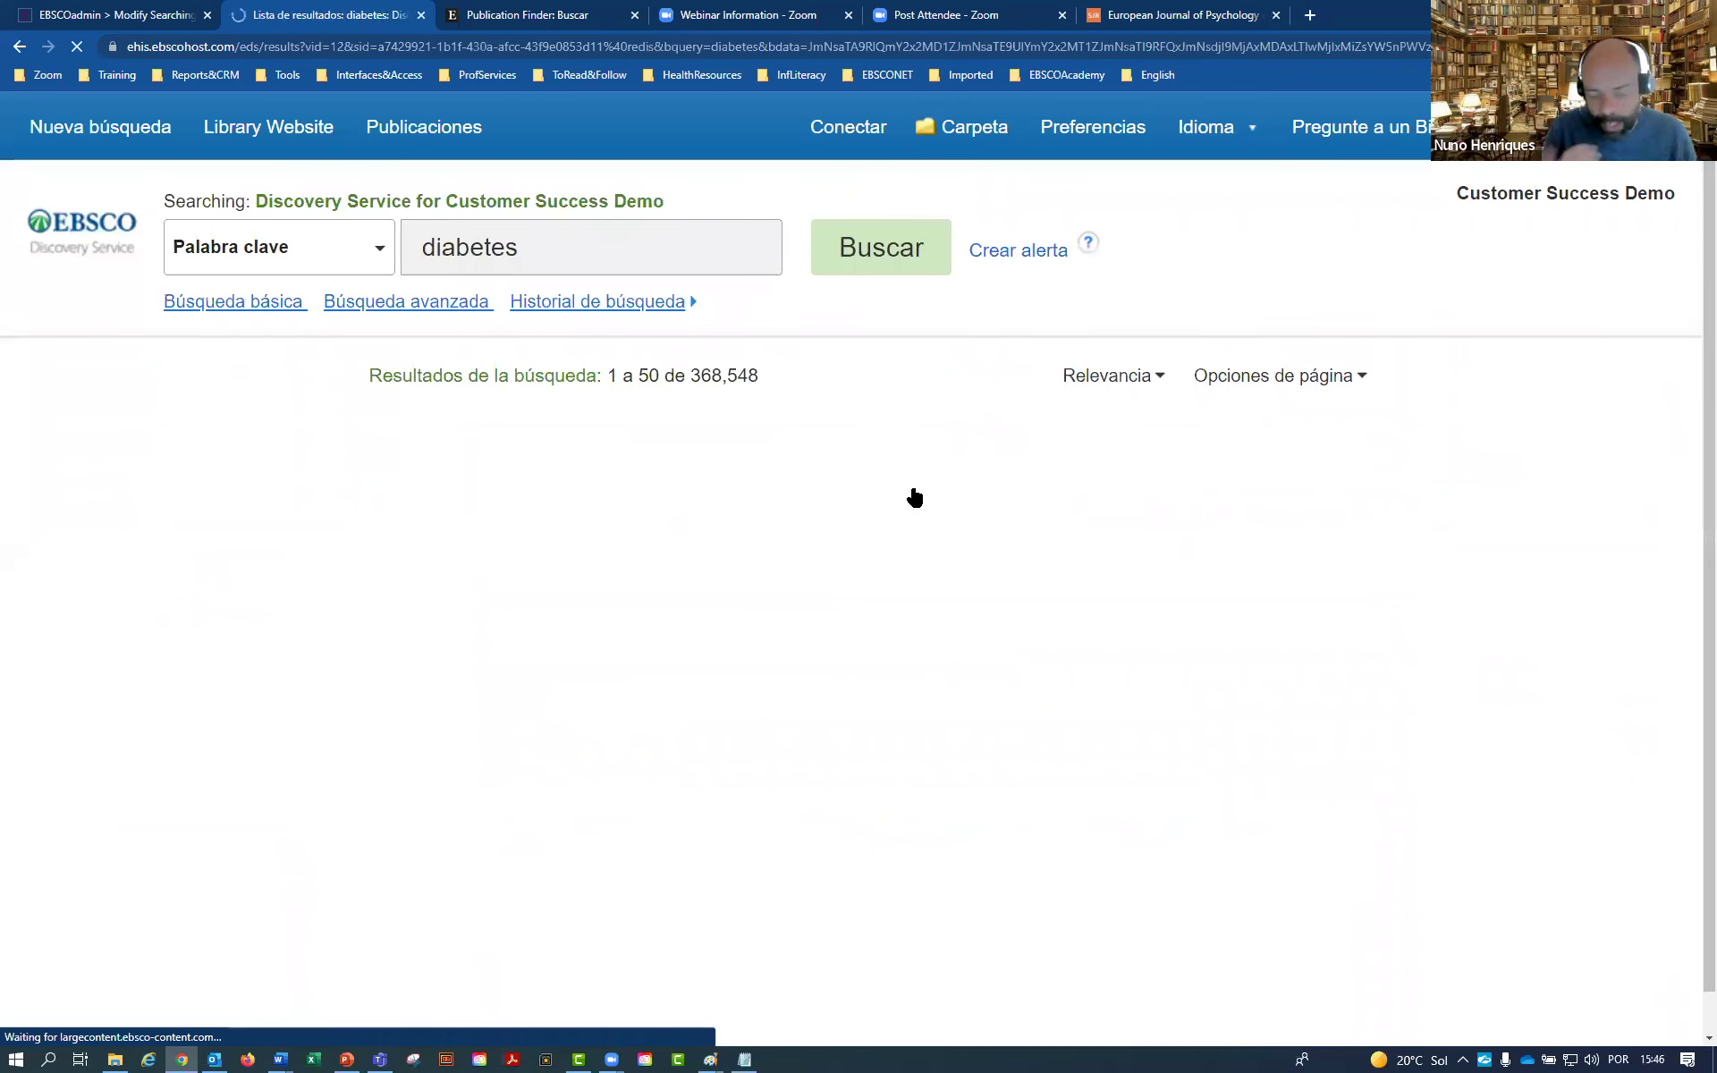
pyautogui.scroll(-4, 914, 498)
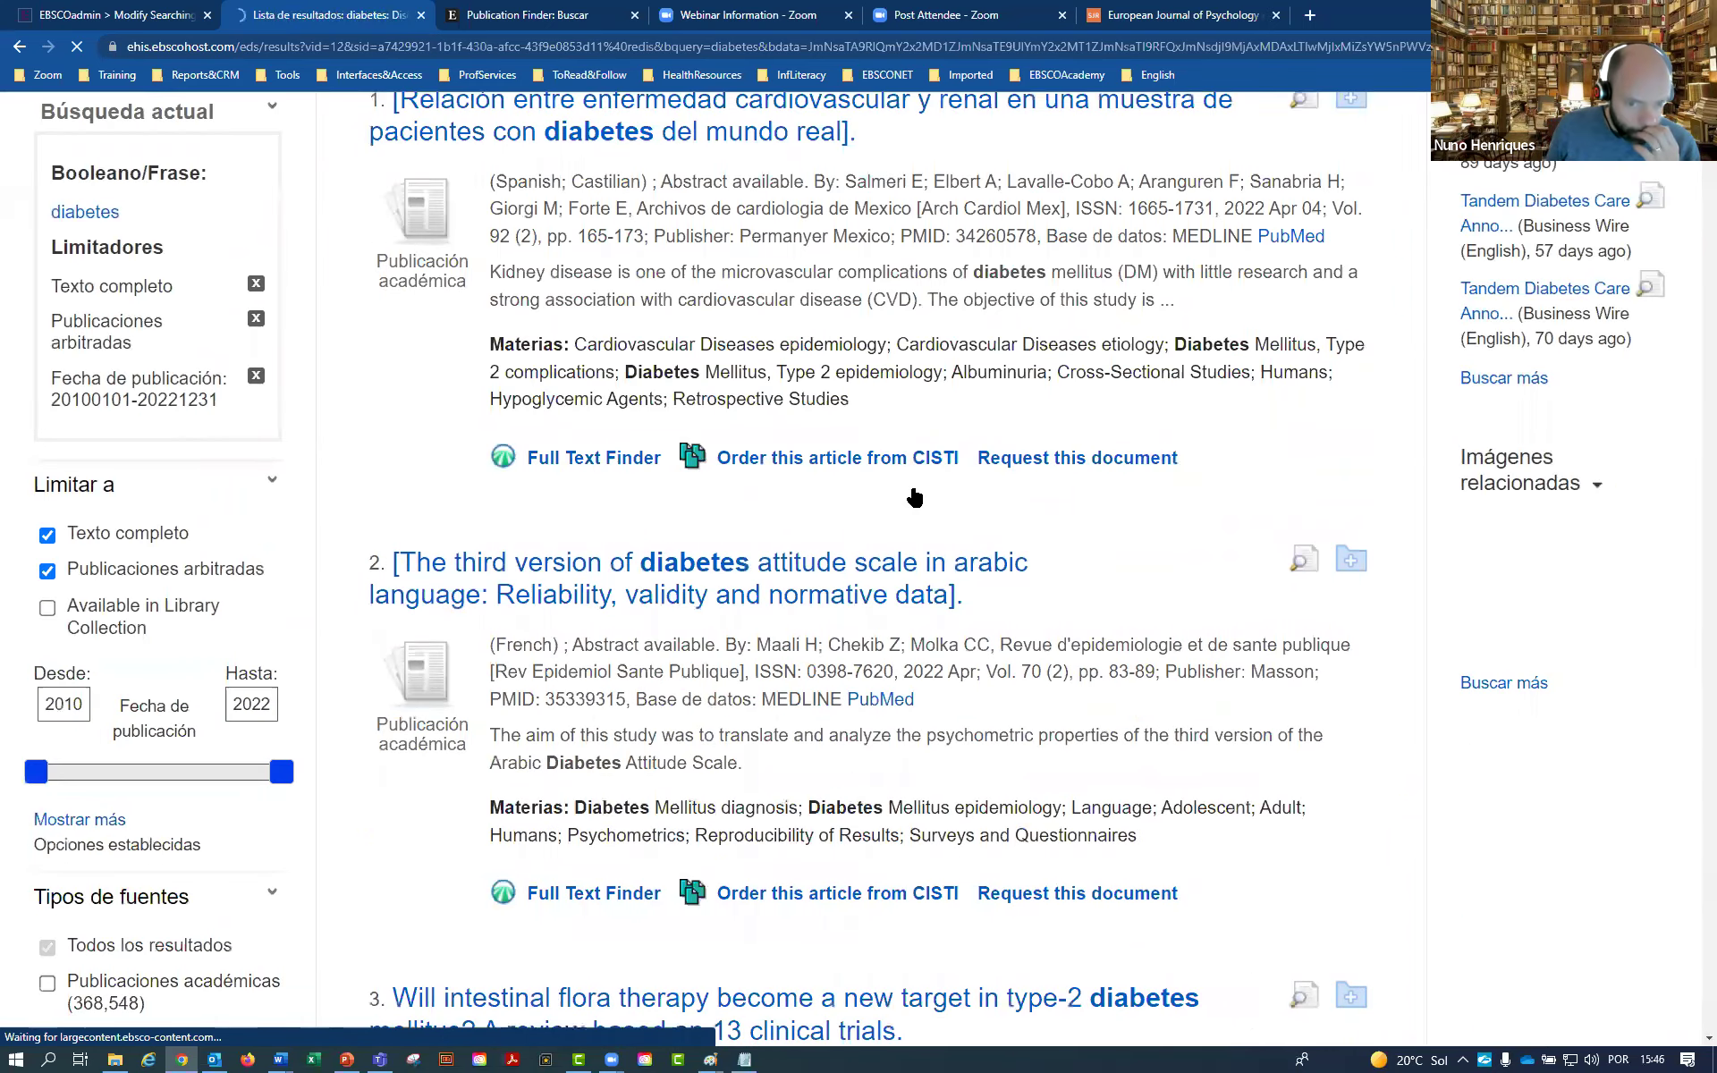
pyautogui.scroll(2, 914, 498)
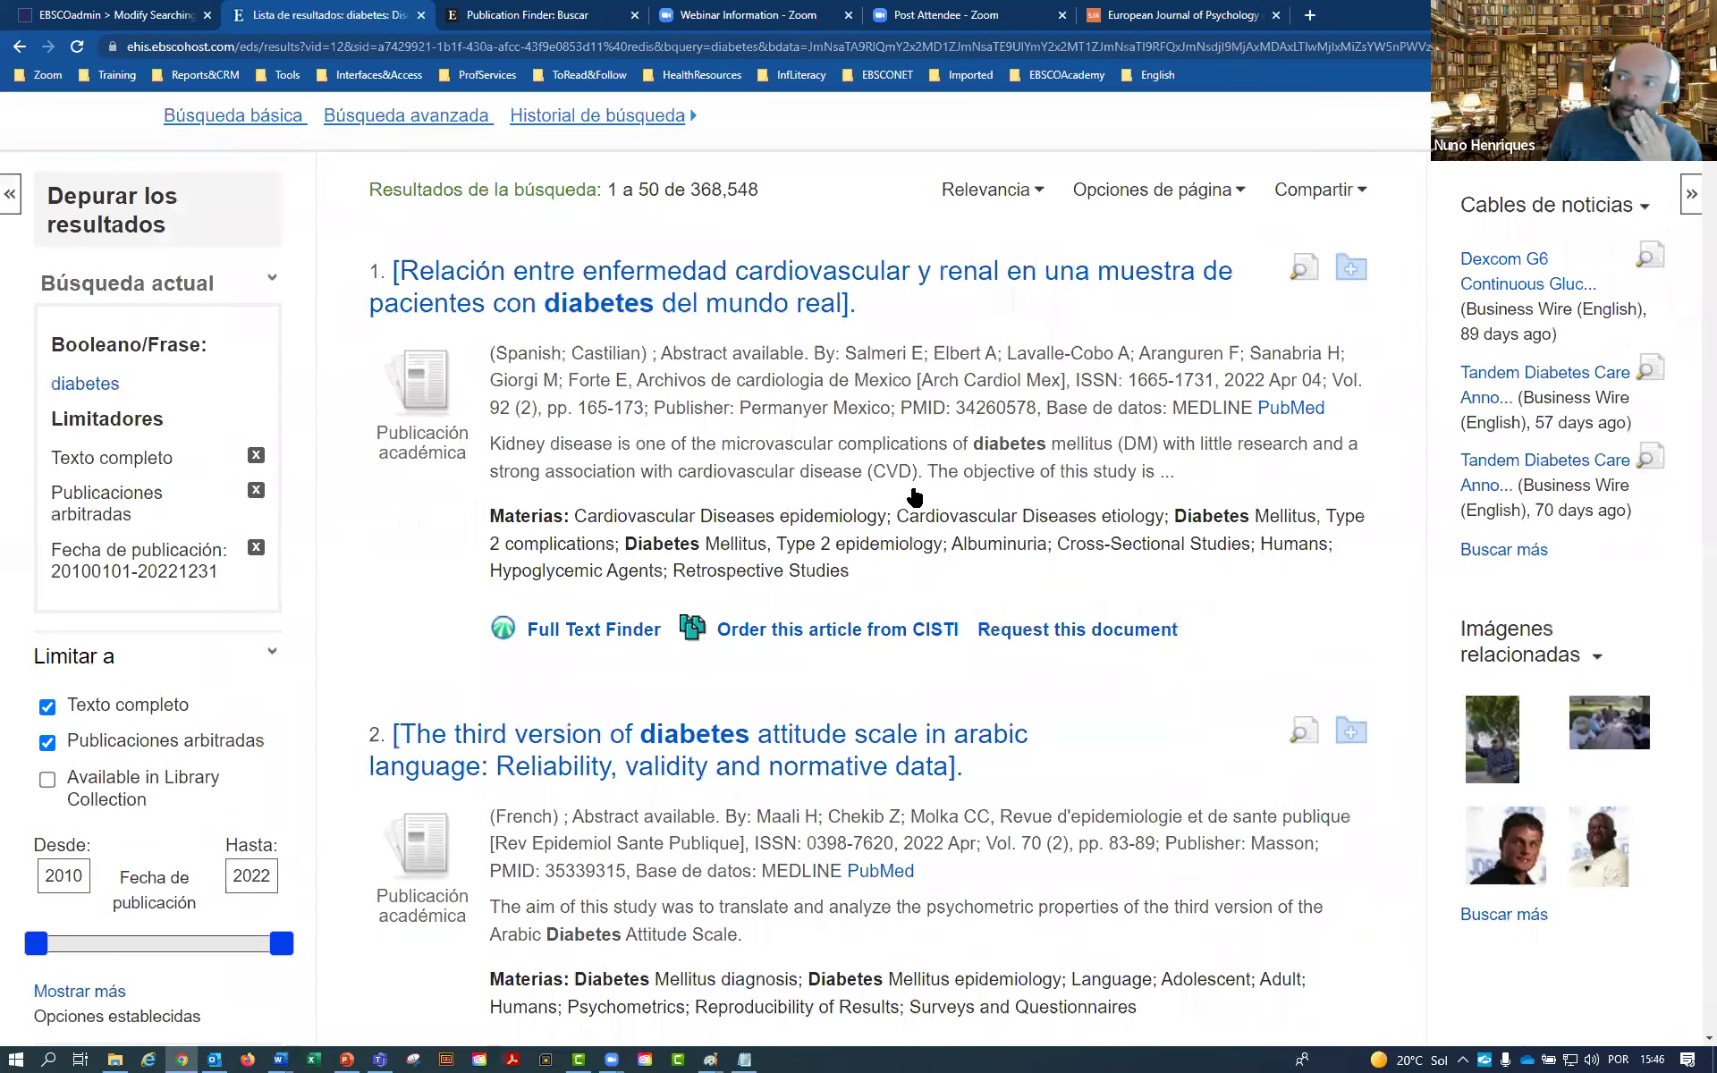
pyautogui.scroll(1, 914, 497)
# Limit the results by language (Idioma) to spanish; castilian and review the refreshed list
pyautogui.scroll(-10, 914, 497)
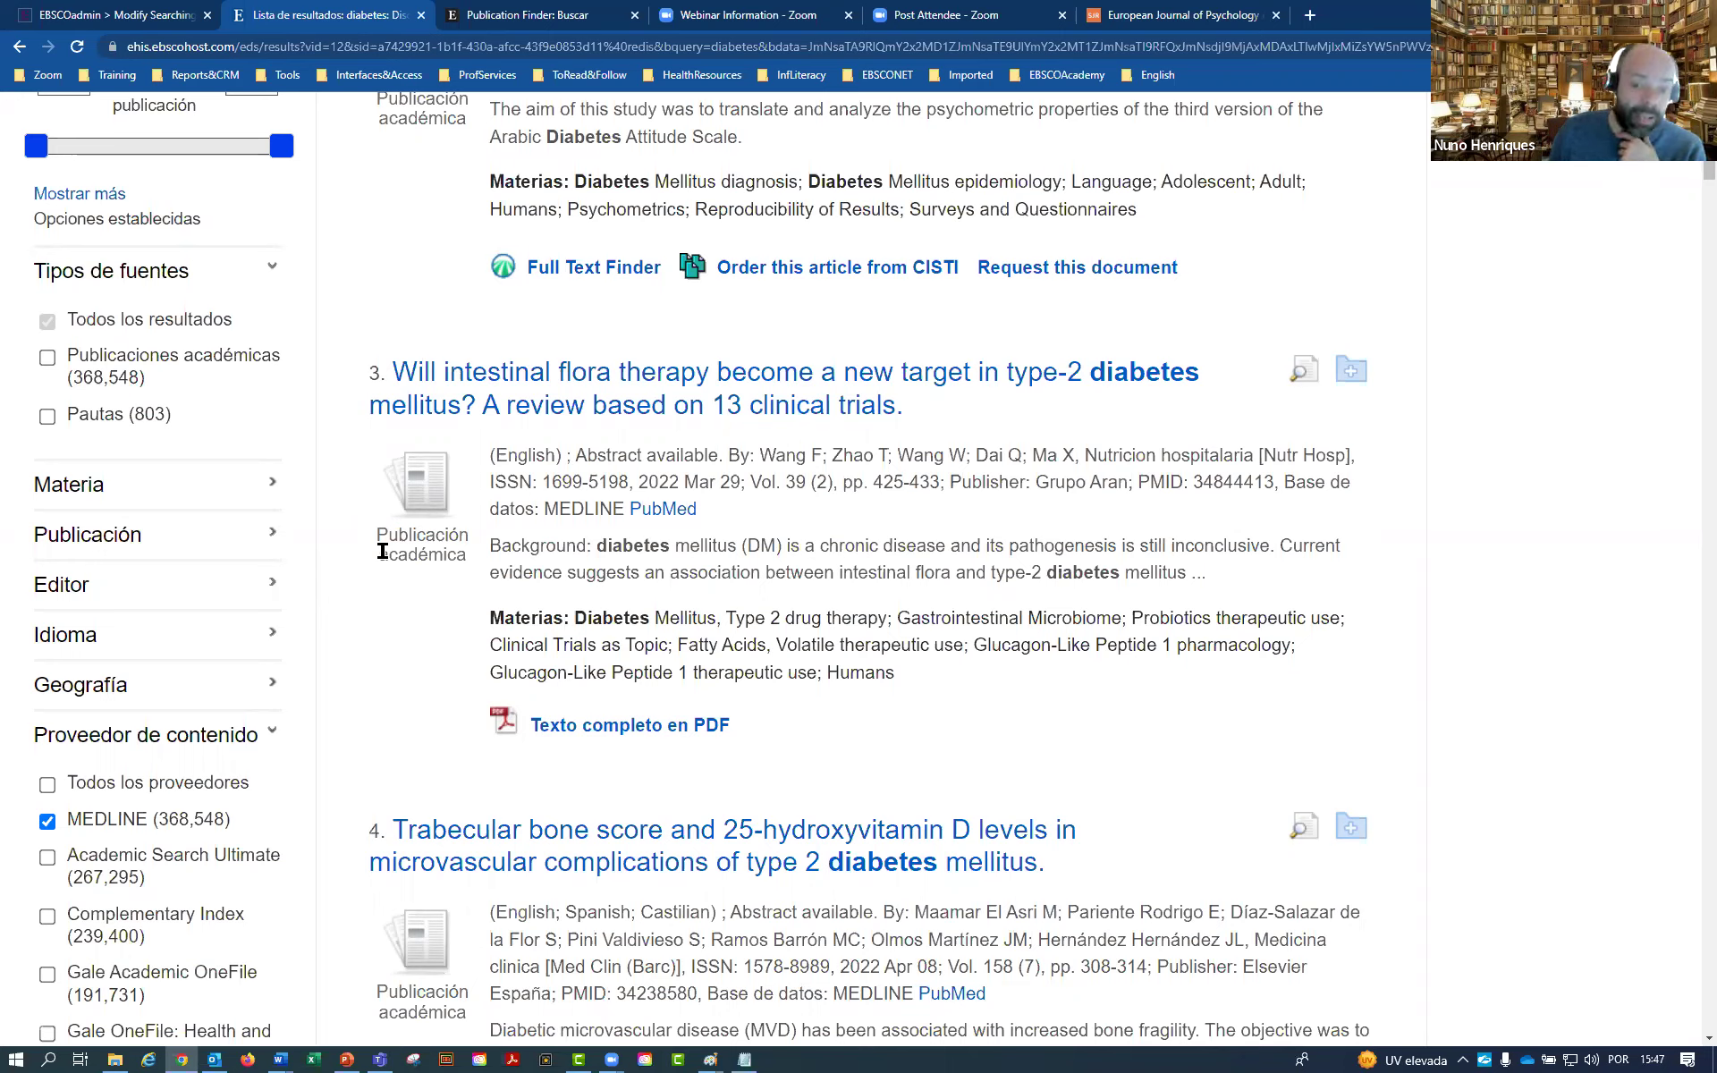
pyautogui.click(70, 637)
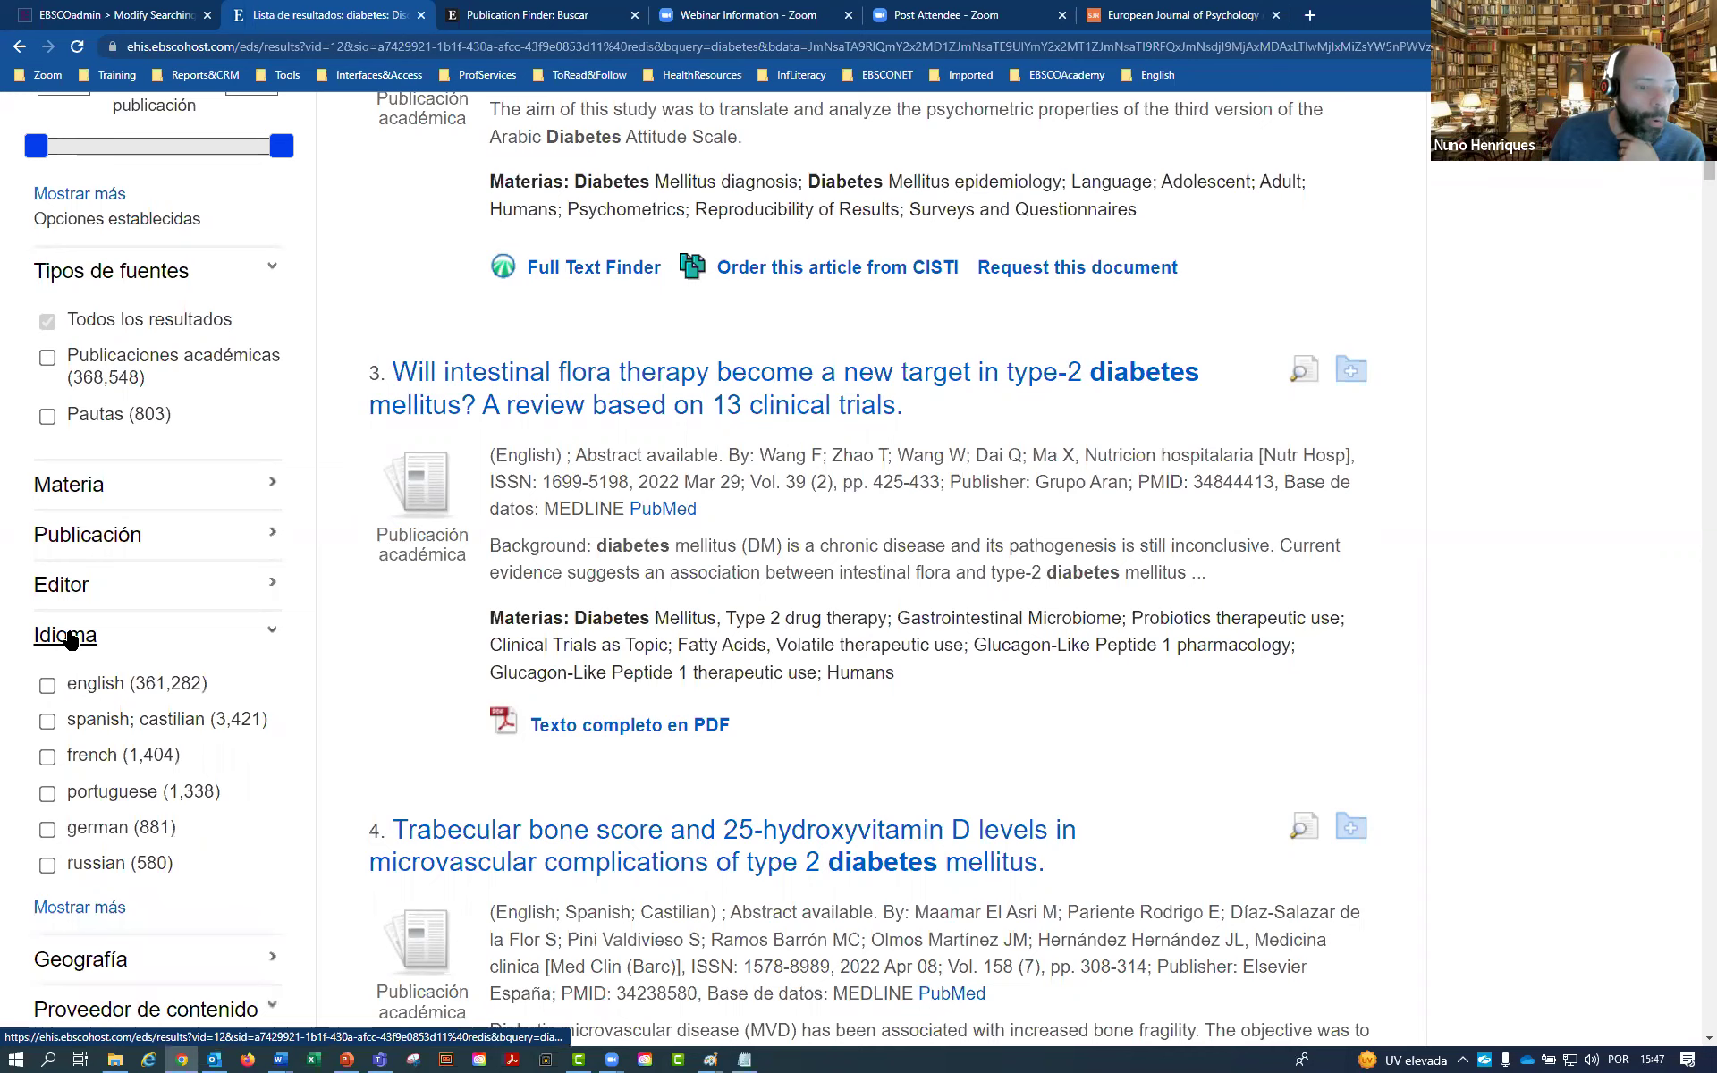
pyautogui.click(89, 726)
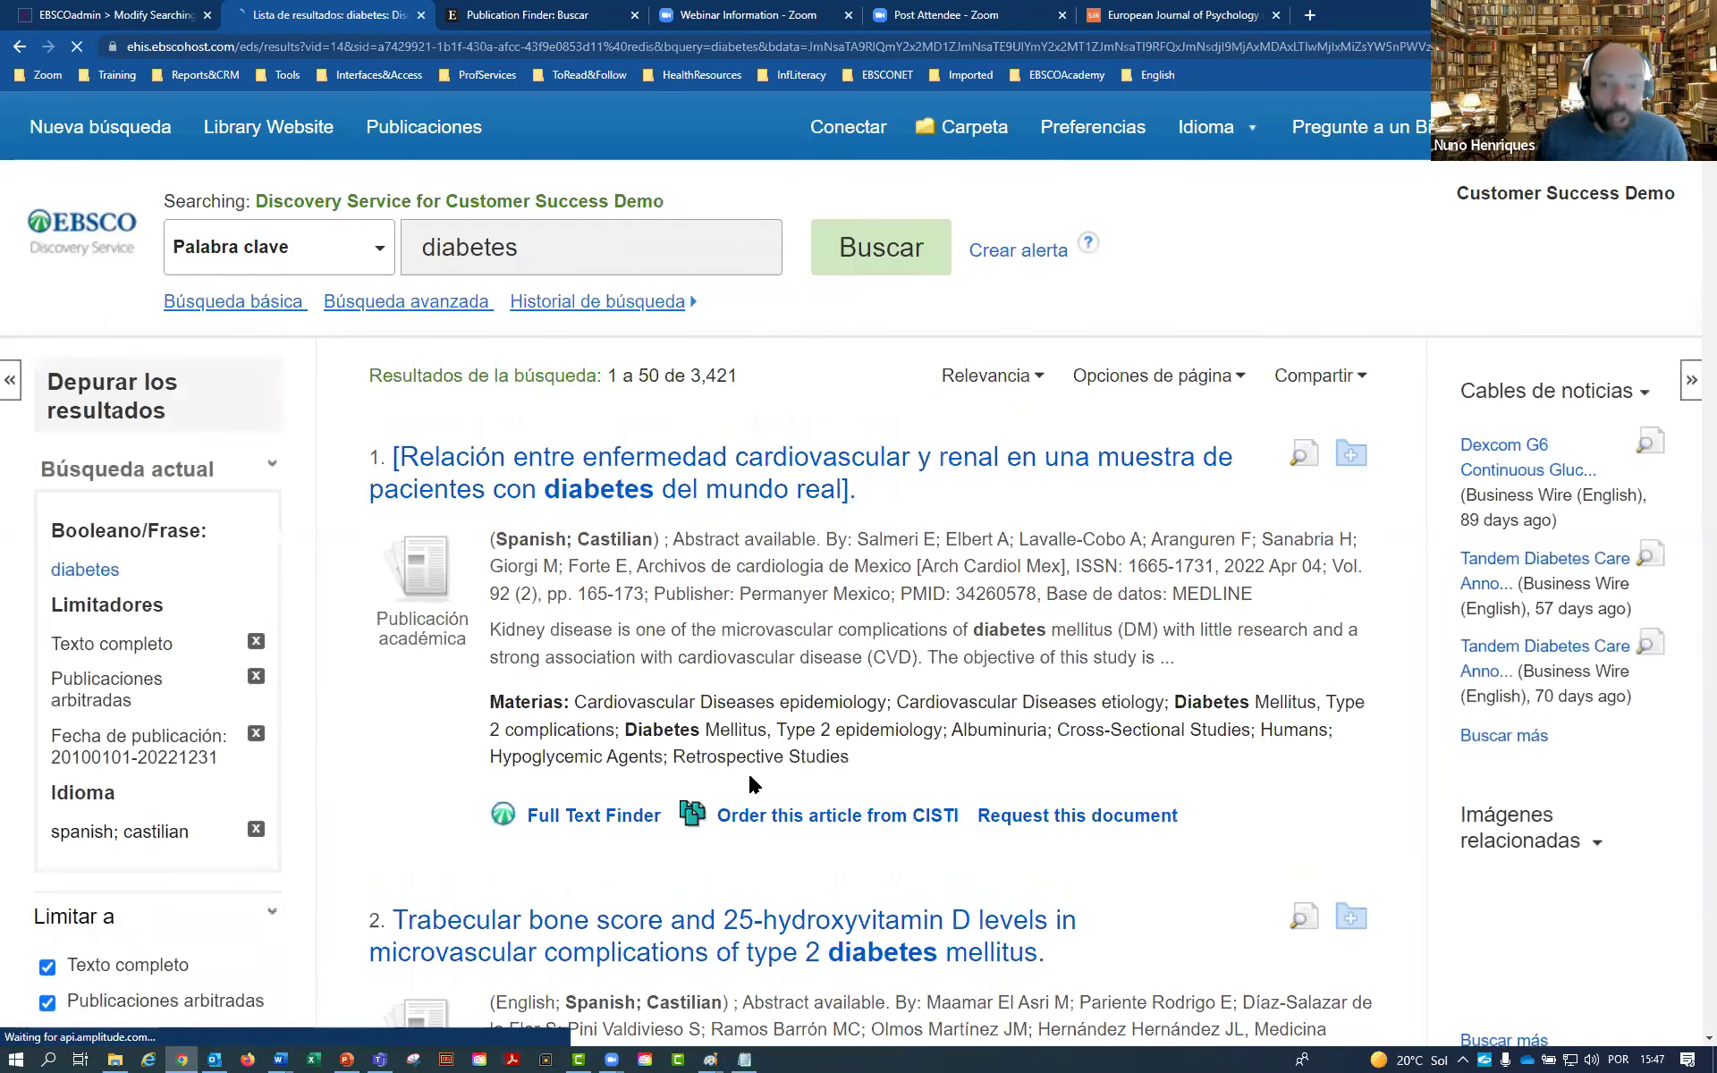
pyautogui.scroll(-10, 749, 785)
pyautogui.scroll(5, 733, 787)
pyautogui.scroll(8, 720, 792)
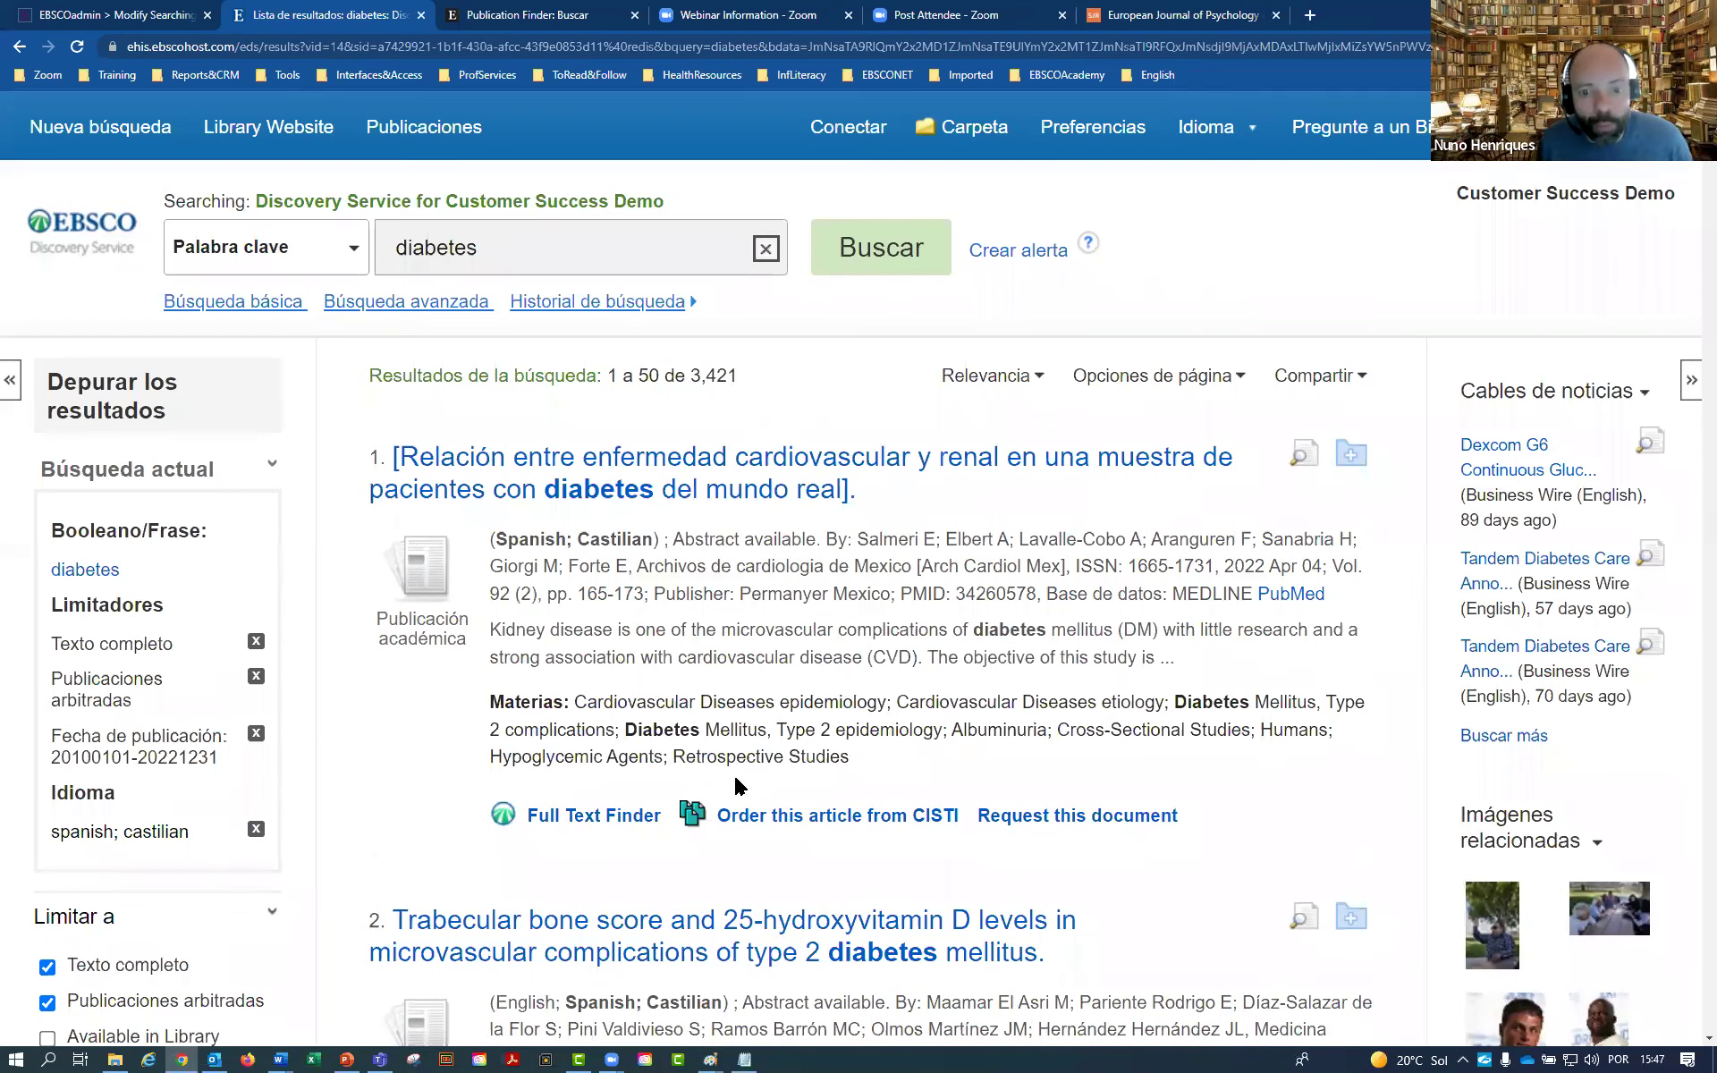
# Browse the Spanish-language results down to the end of the list and open the page with results 151 to 200
pyautogui.scroll(-6, 778, 756)
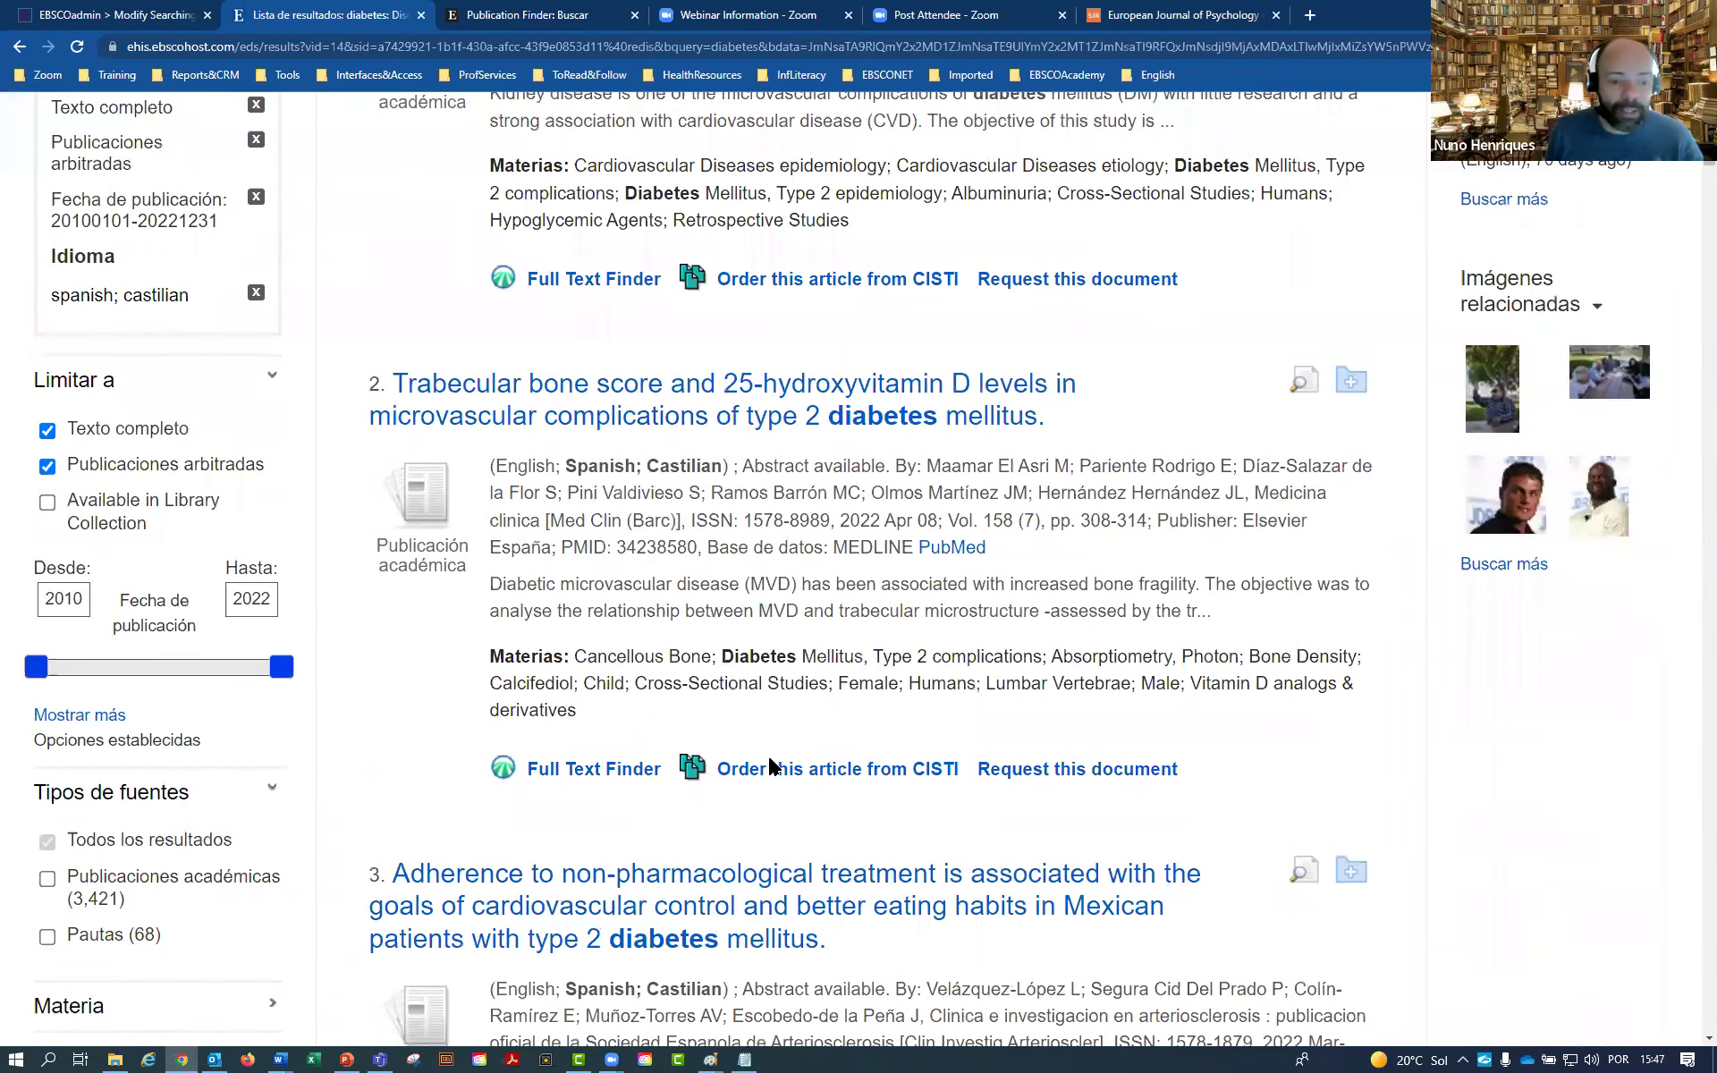
pyautogui.scroll(-10, 767, 767)
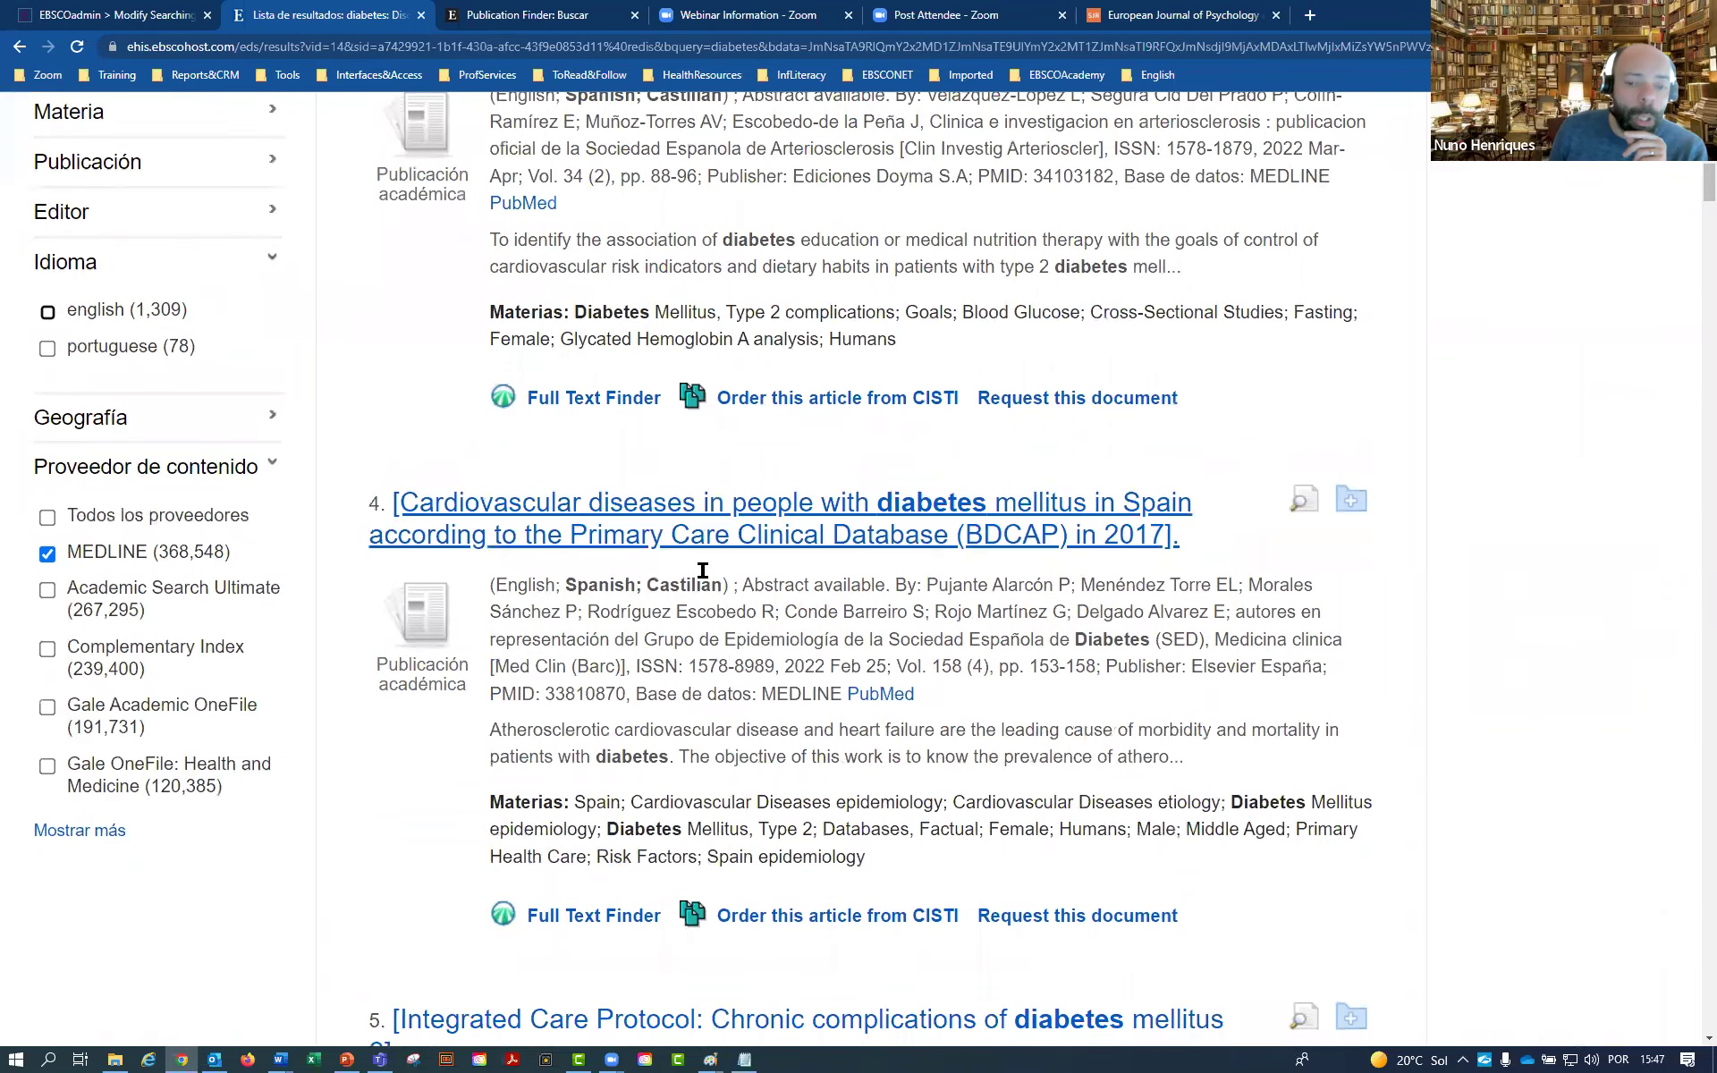
pyautogui.scroll(-3, 787, 536)
pyautogui.scroll(-16, 791, 534)
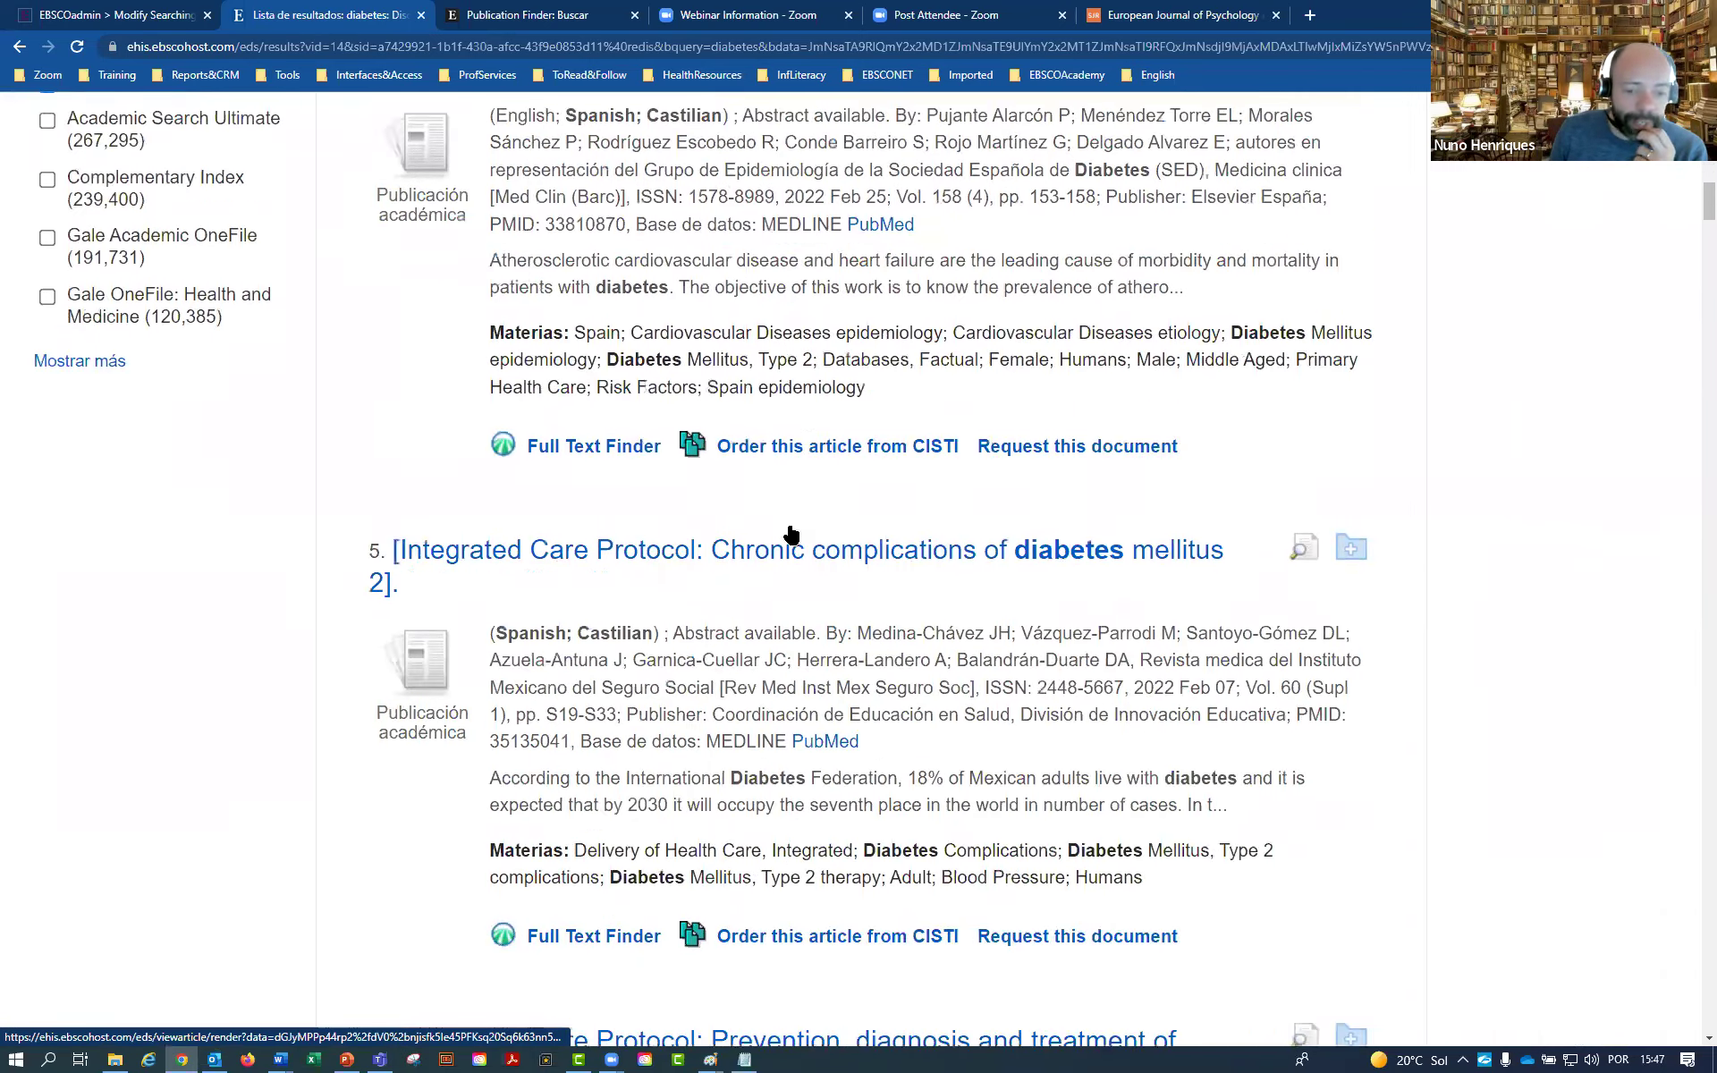
pyautogui.scroll(-14, 791, 534)
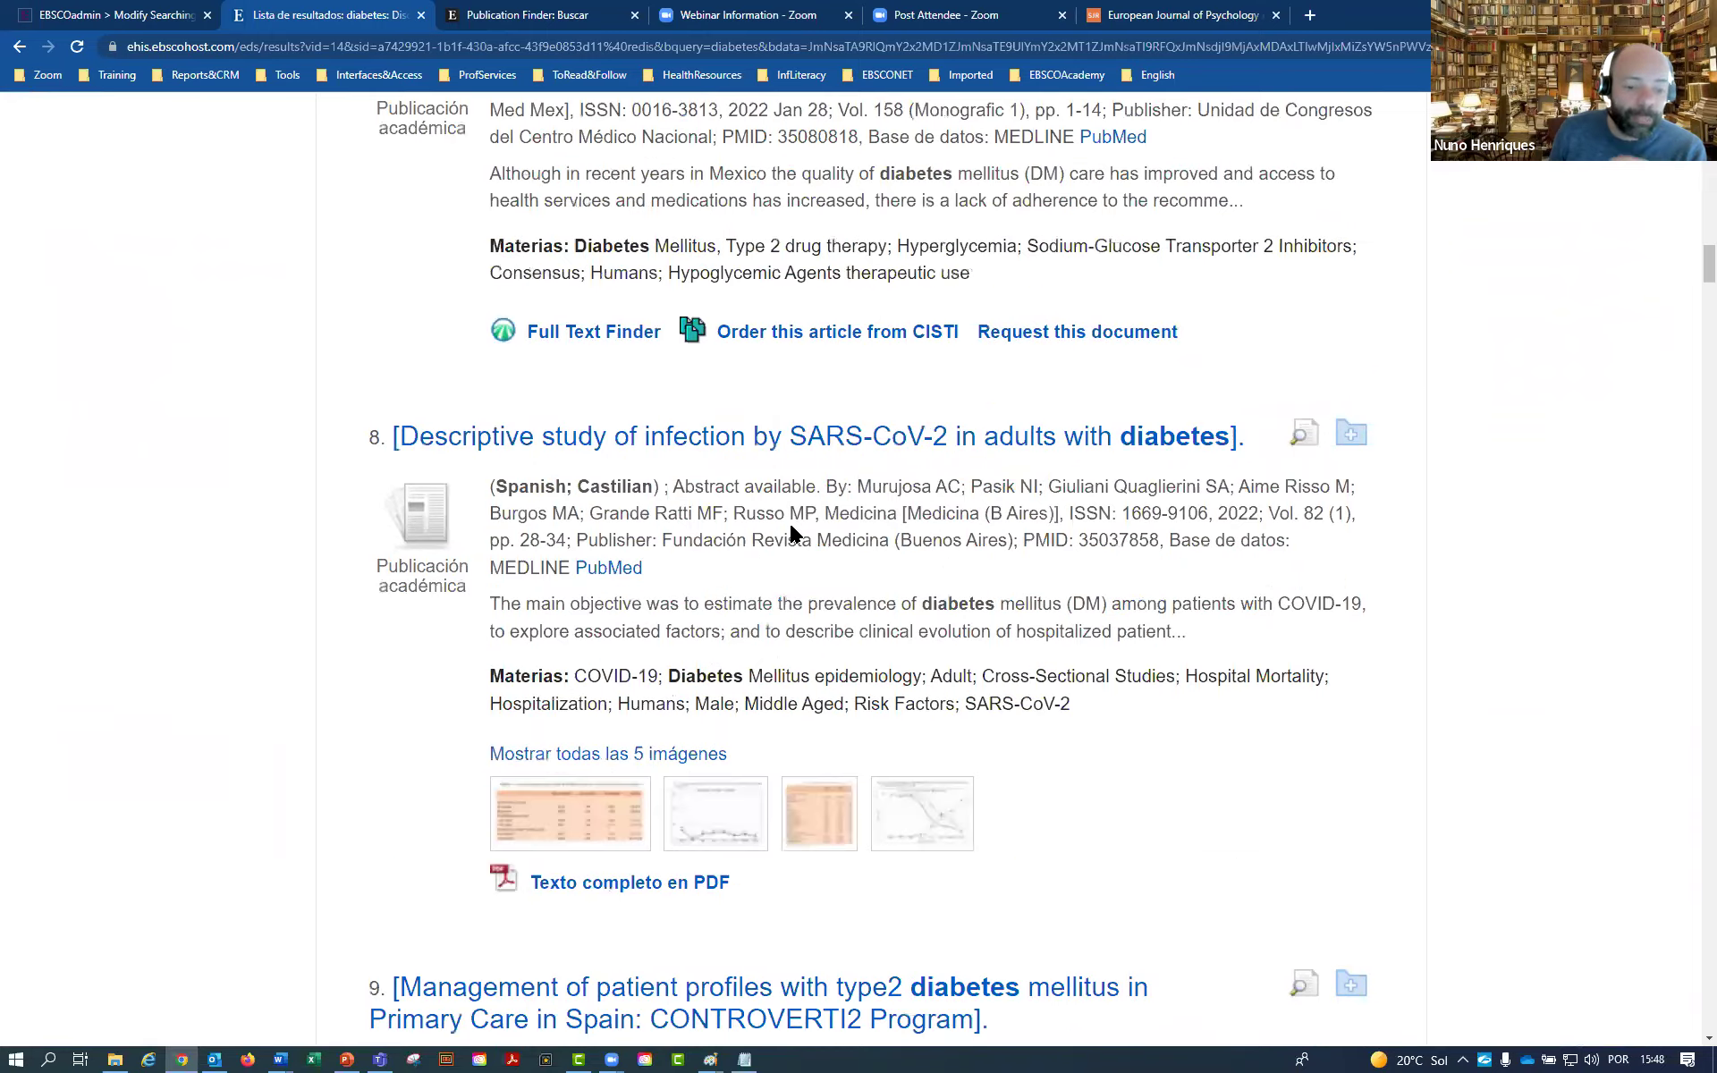
pyautogui.scroll(-4, 790, 534)
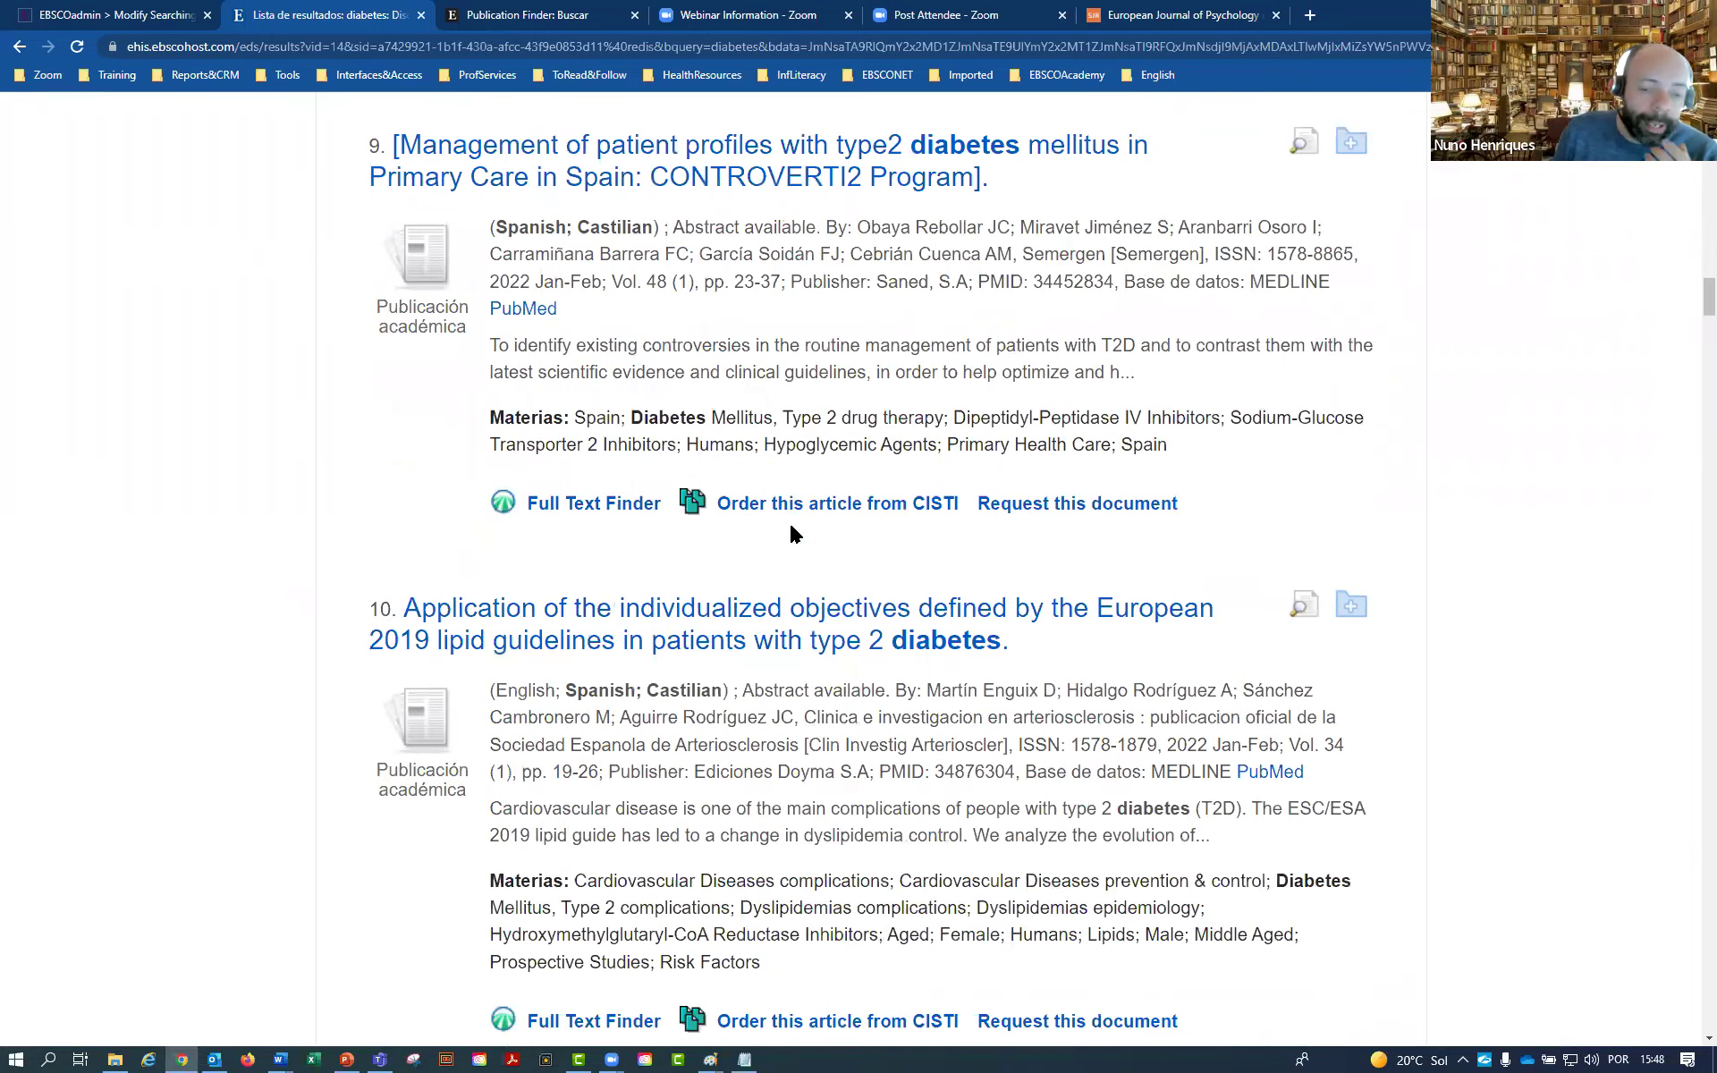
pyautogui.scroll(-20, 790, 534)
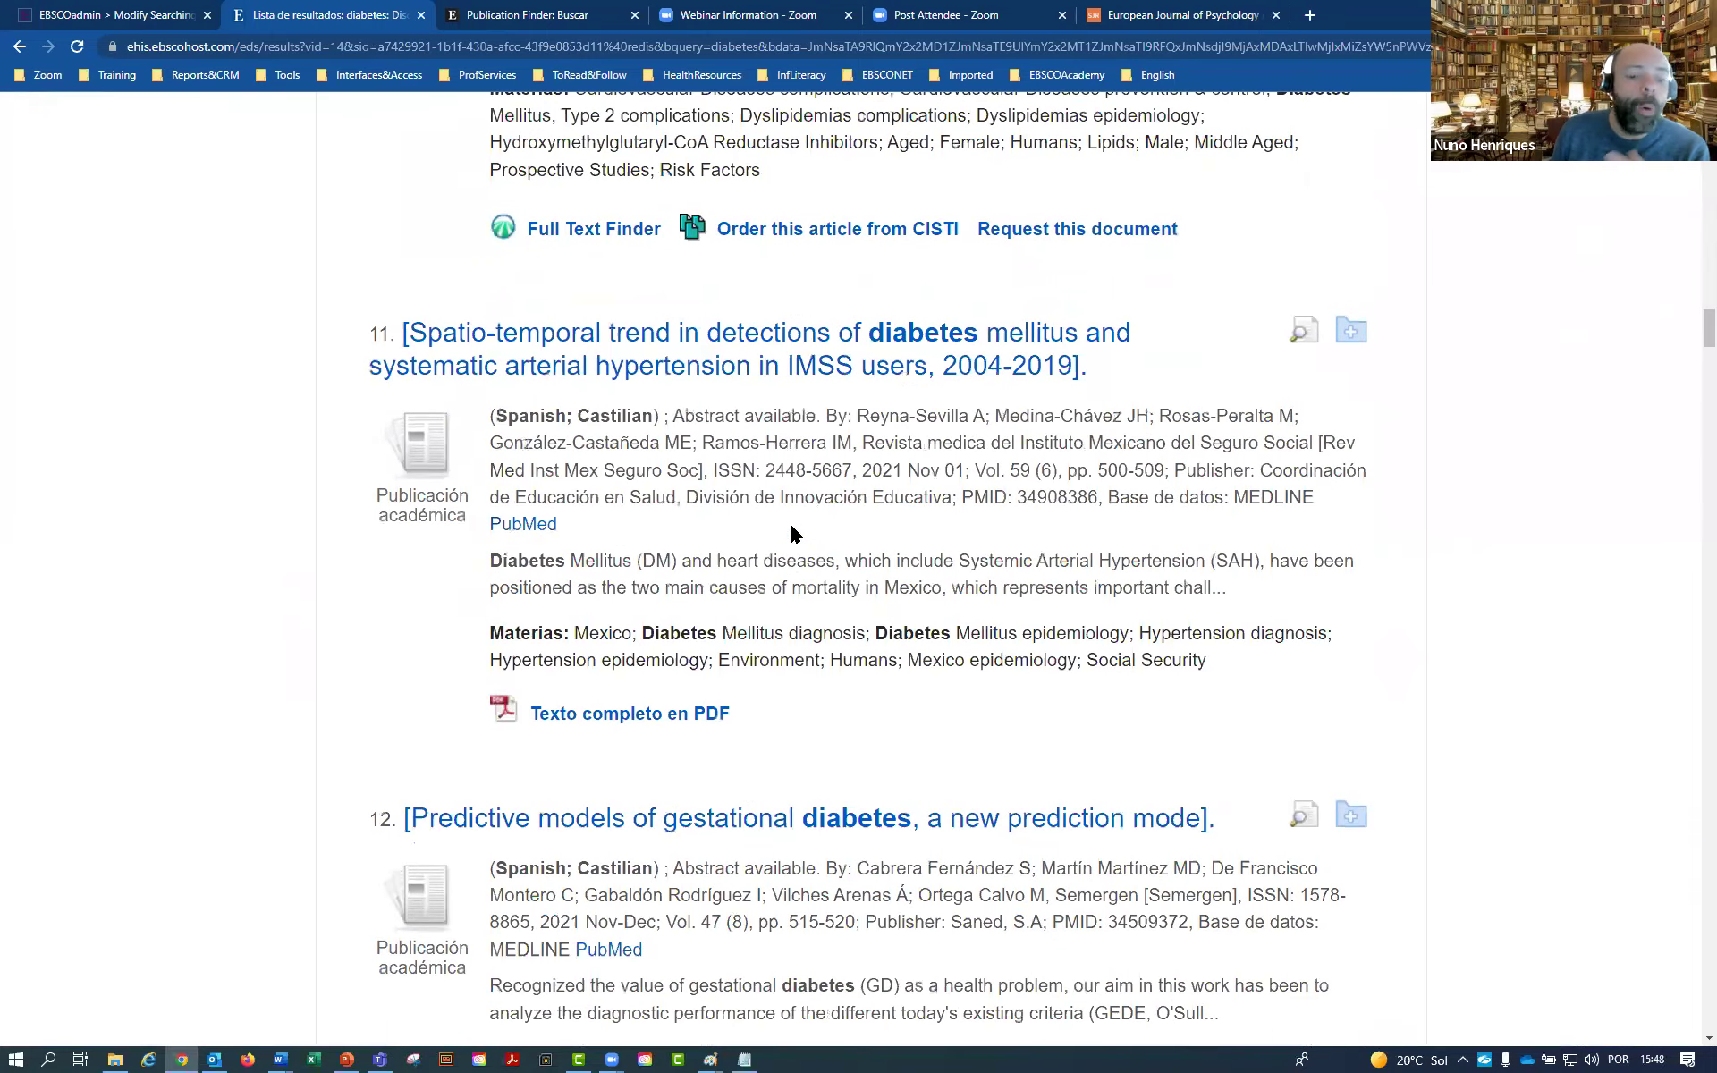
pyautogui.scroll(-6, 791, 534)
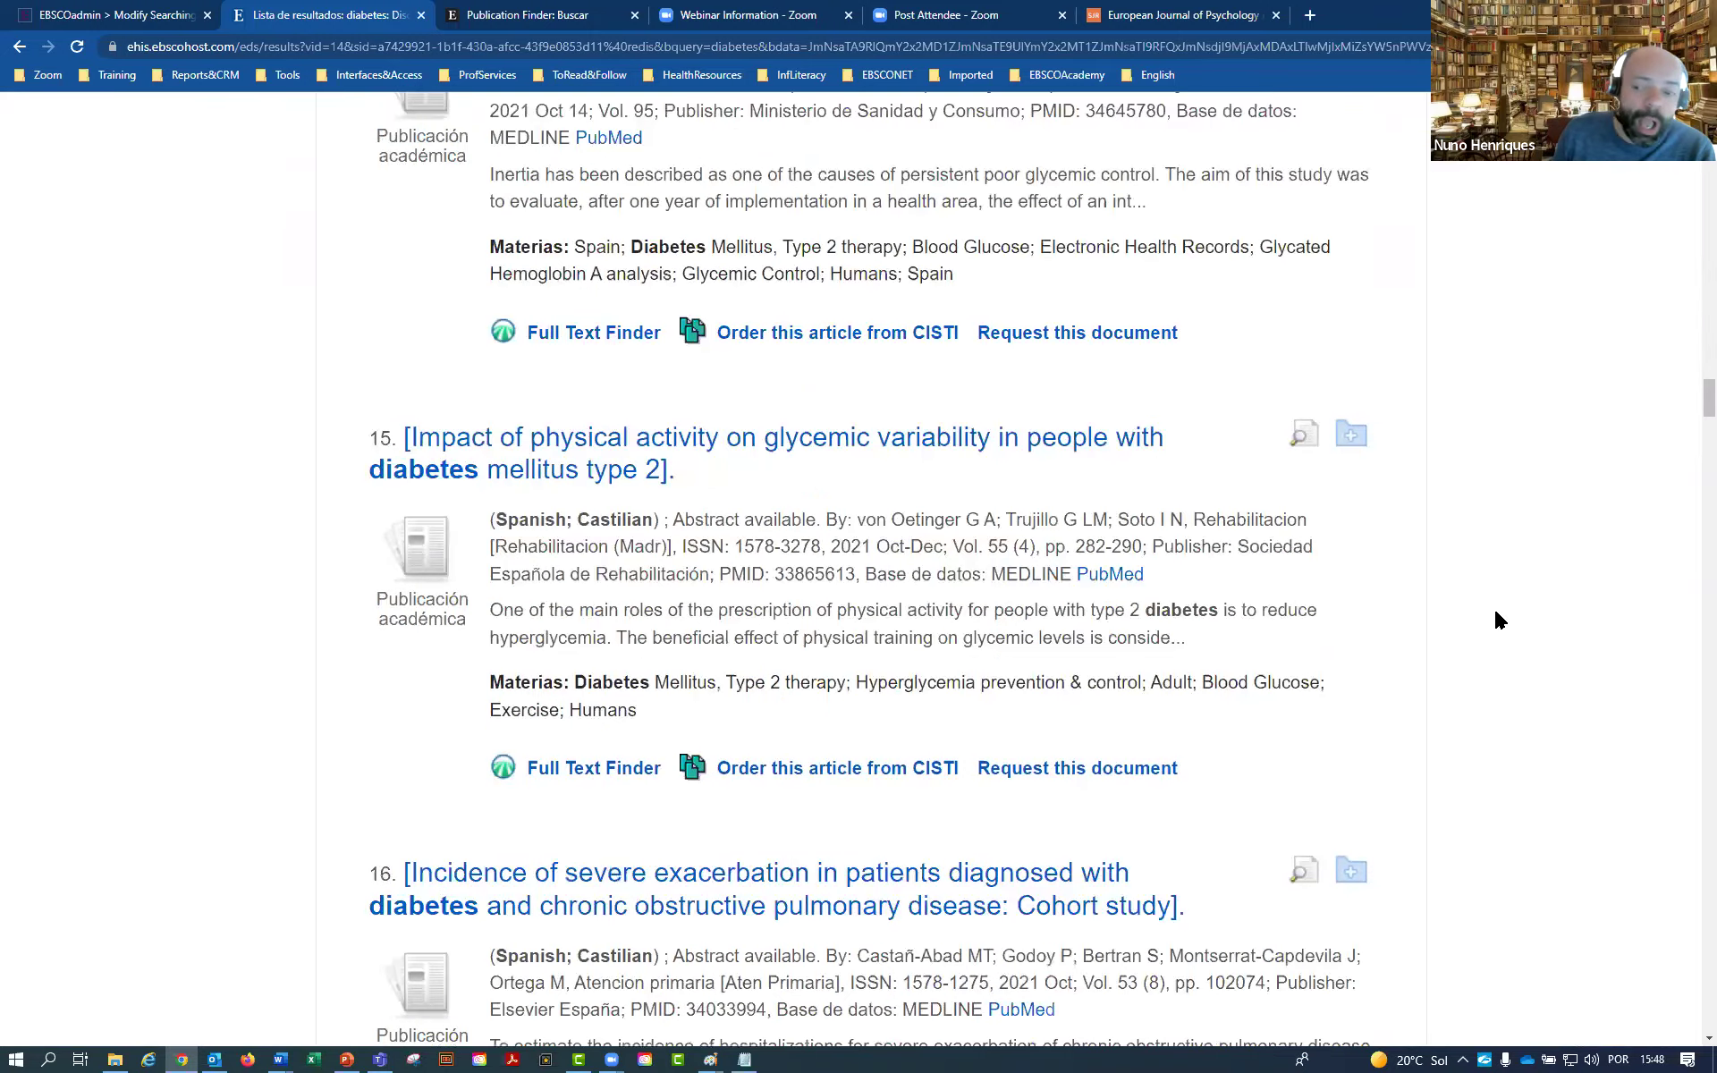
pyautogui.scroll(-20, 869, 582)
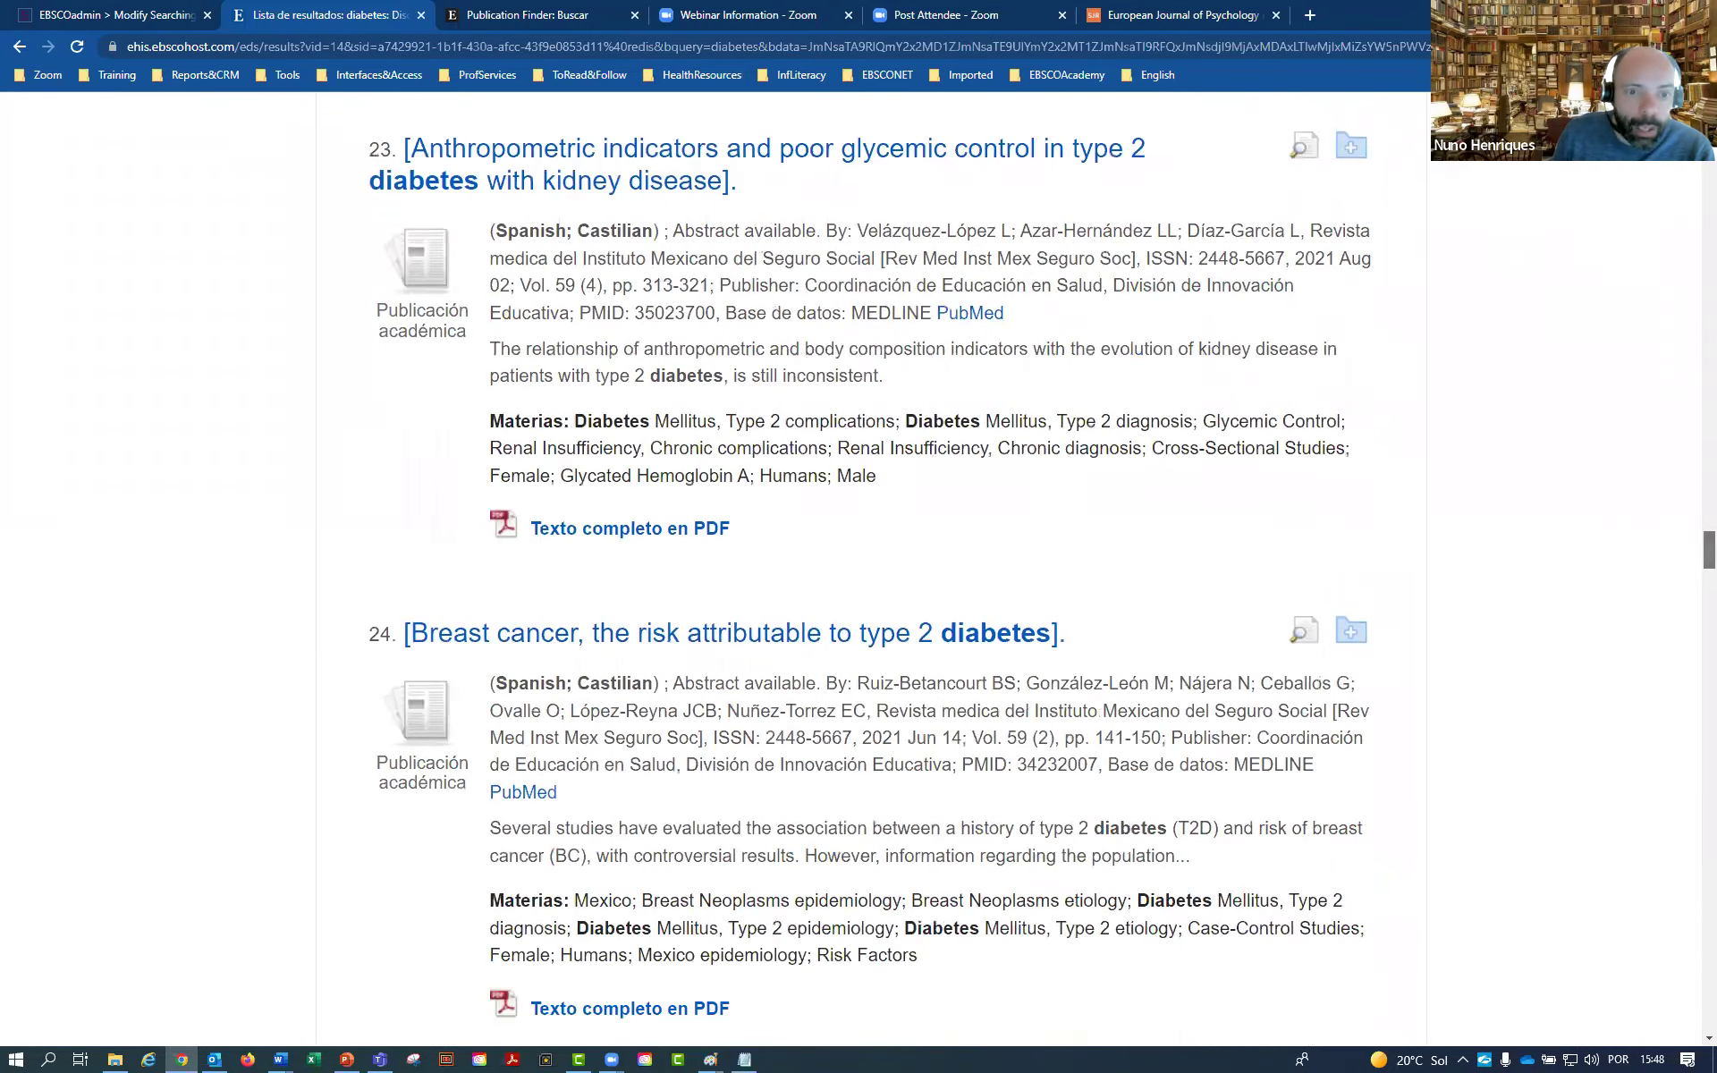
pyautogui.scroll(-20, 682, 766)
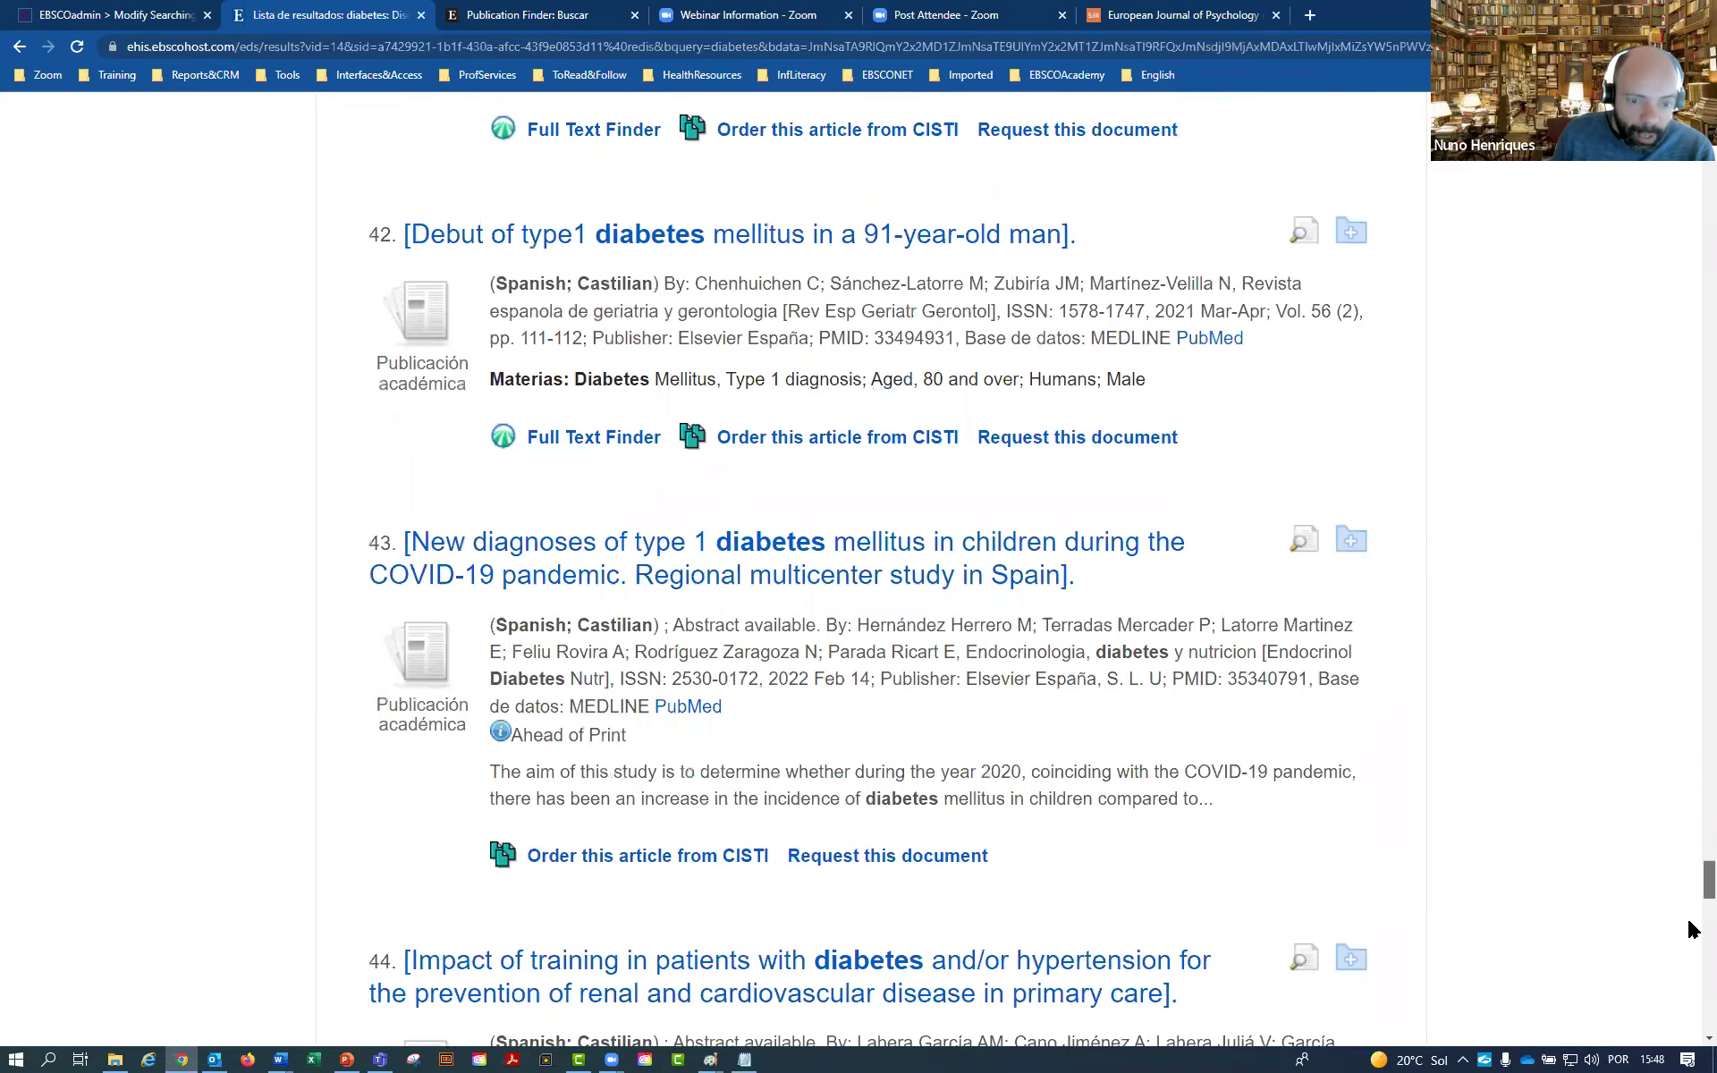
pyautogui.scroll(-20, 682, 766)
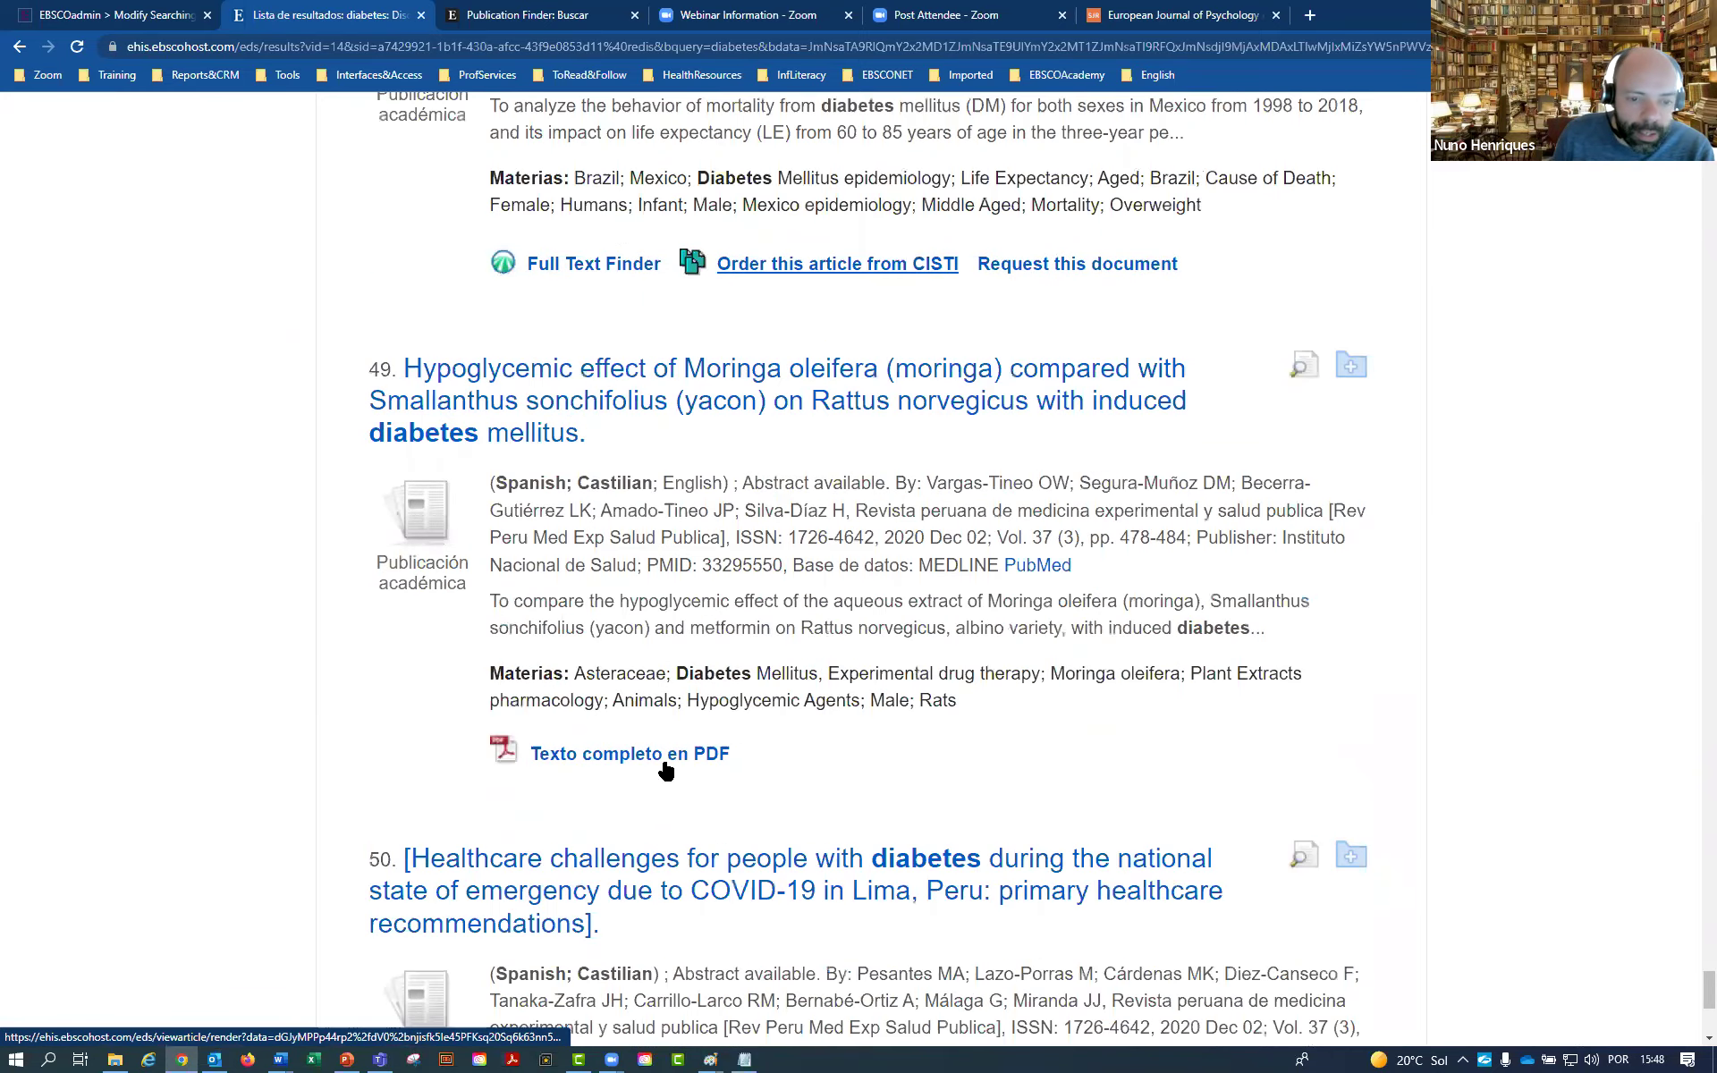
pyautogui.click(507, 852)
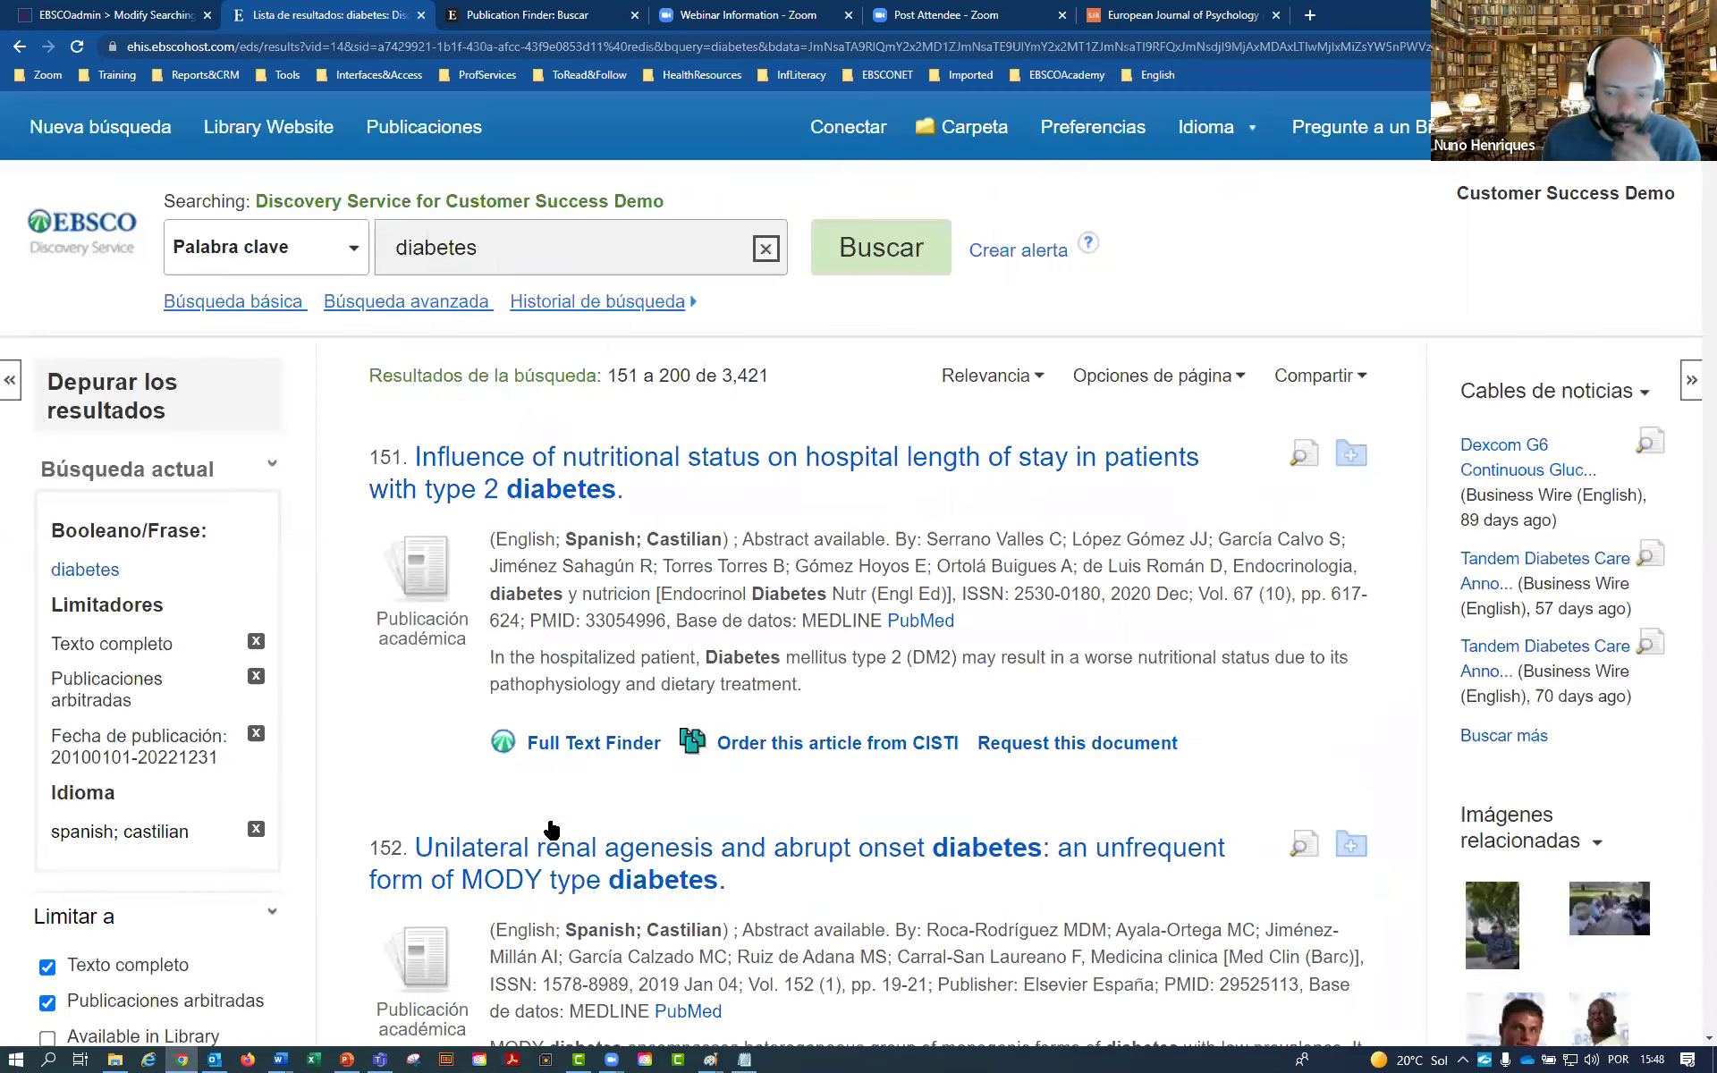
# Browse this page of results and highlight the Spanish; Castilian language label of result 157
pyautogui.scroll(-20, 702, 868)
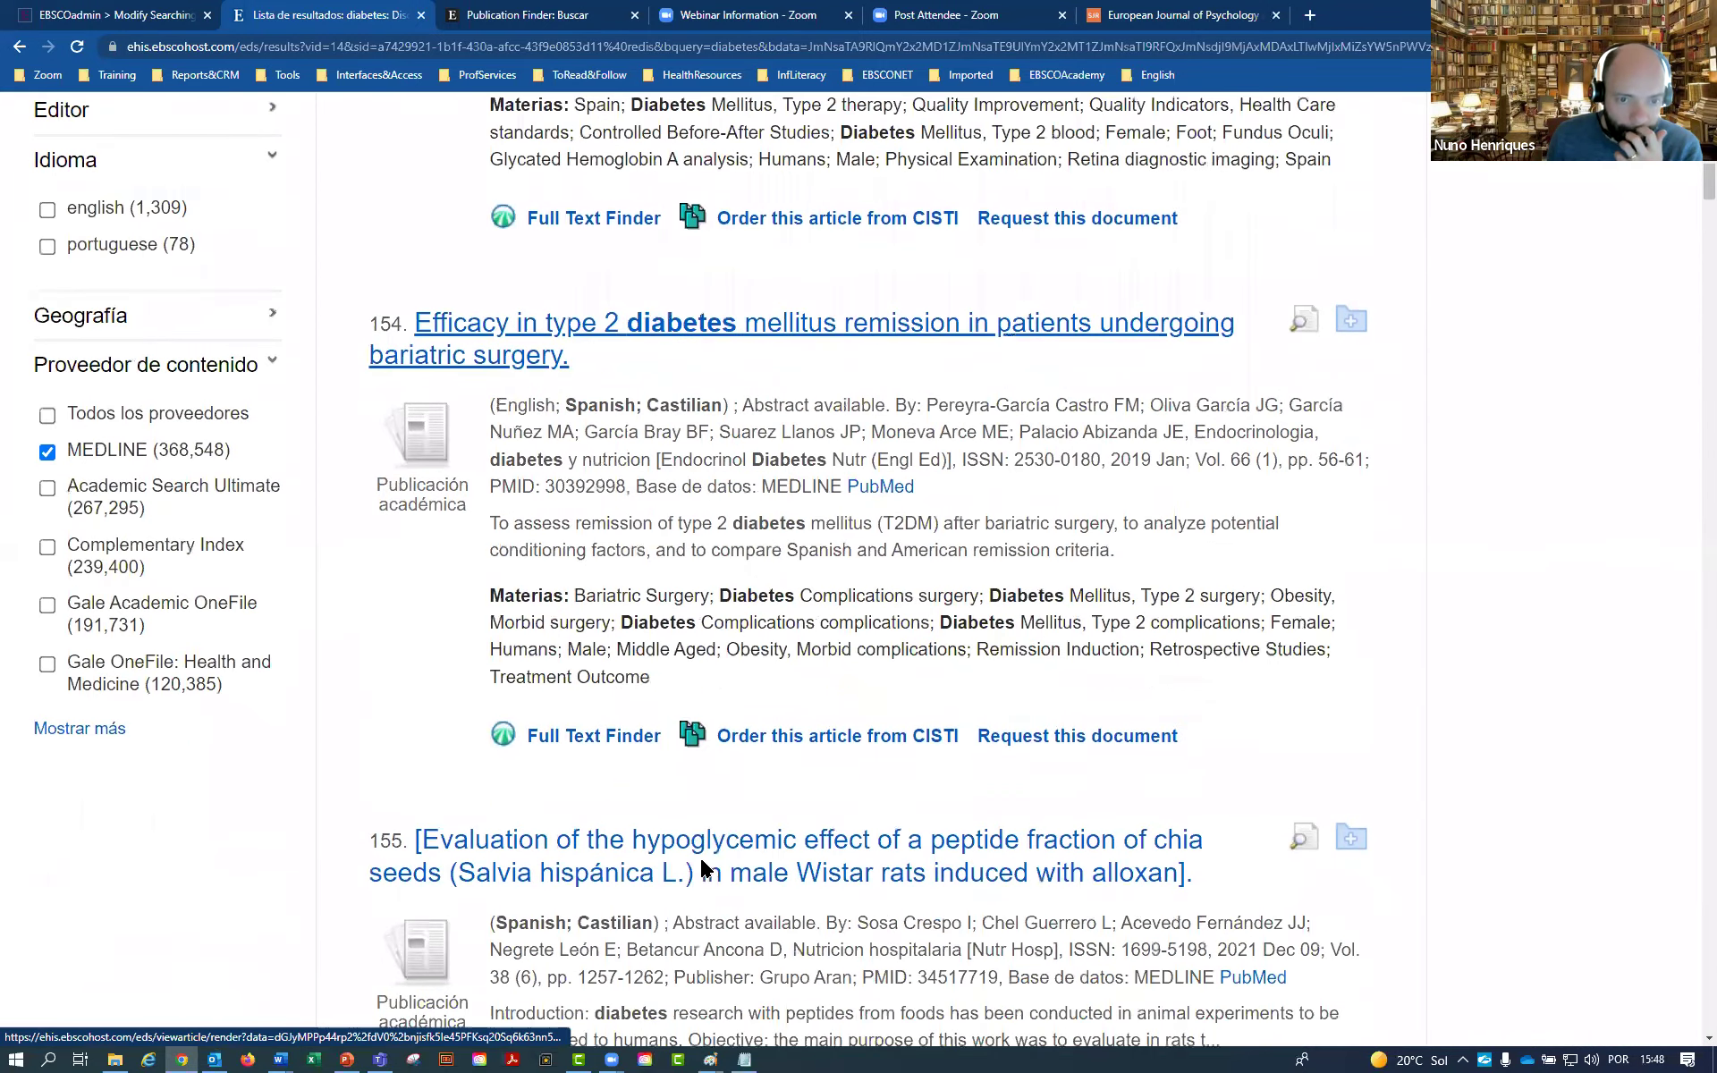
pyautogui.scroll(-10, 702, 868)
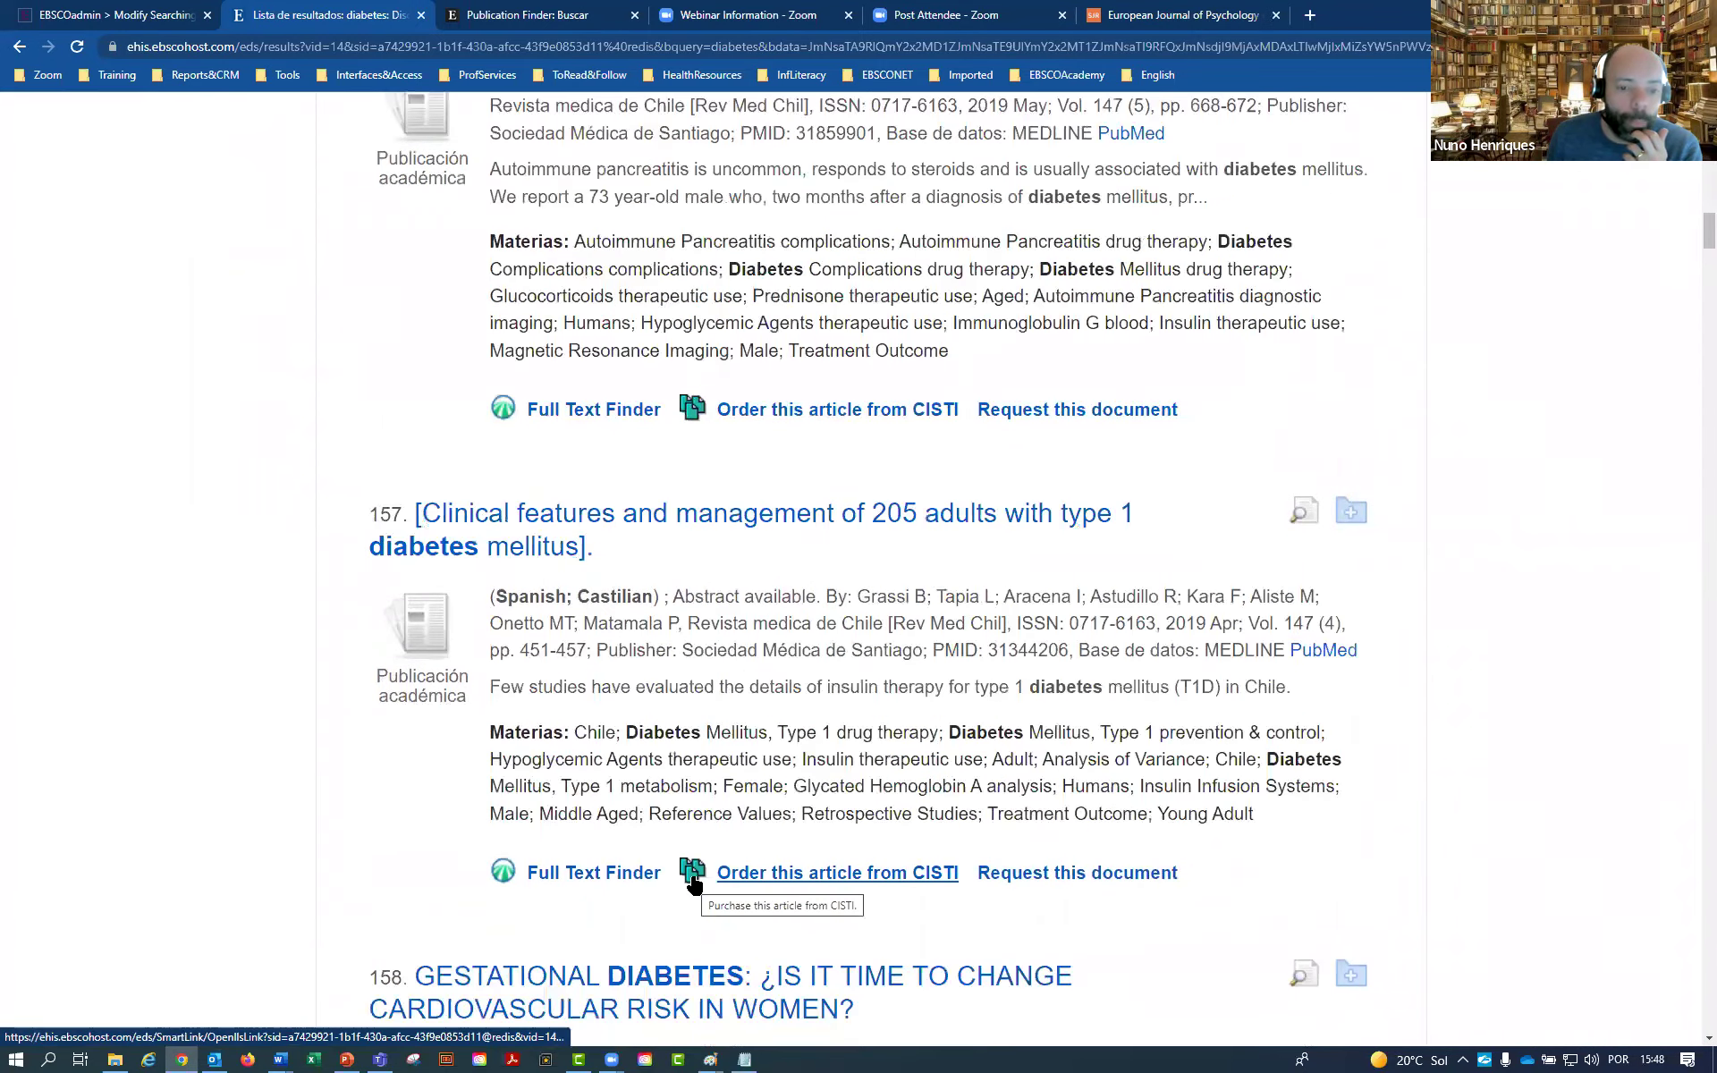
pyautogui.scroll(-5, 694, 881)
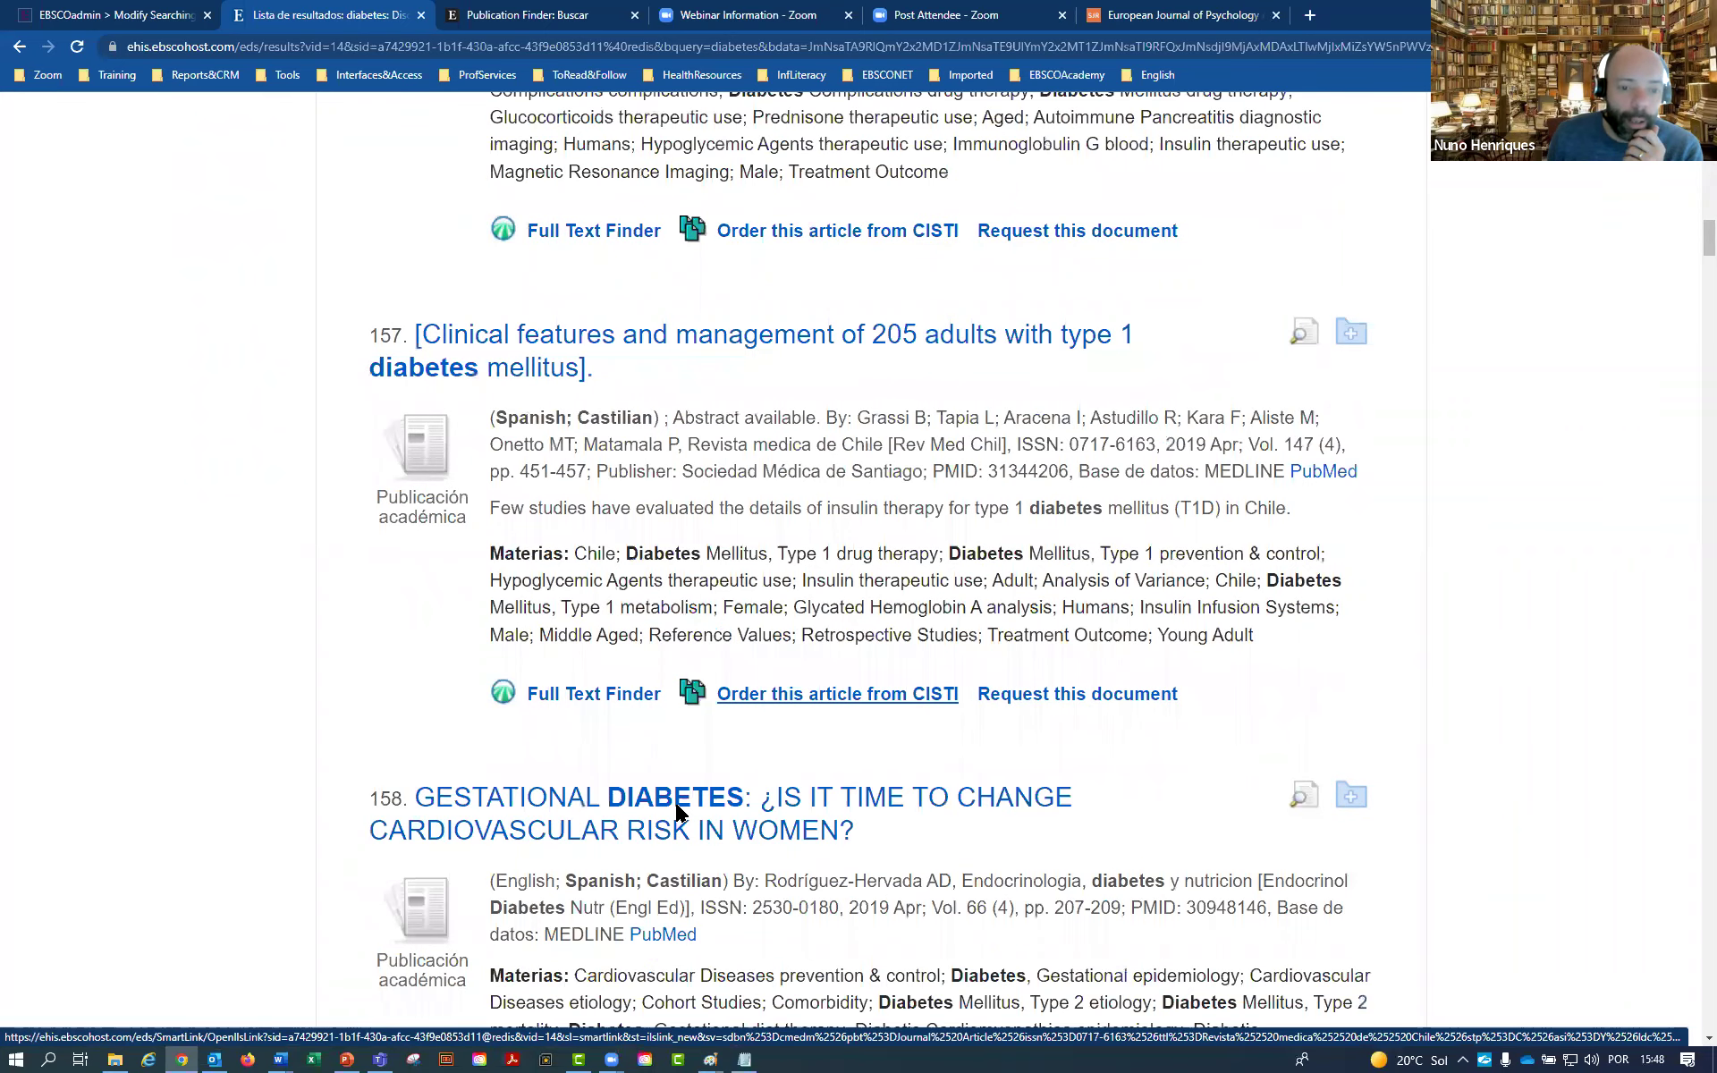
pyautogui.scroll(3, 555, 429)
pyautogui.moveTo(496, 417); pyautogui.dragTo(649, 419)
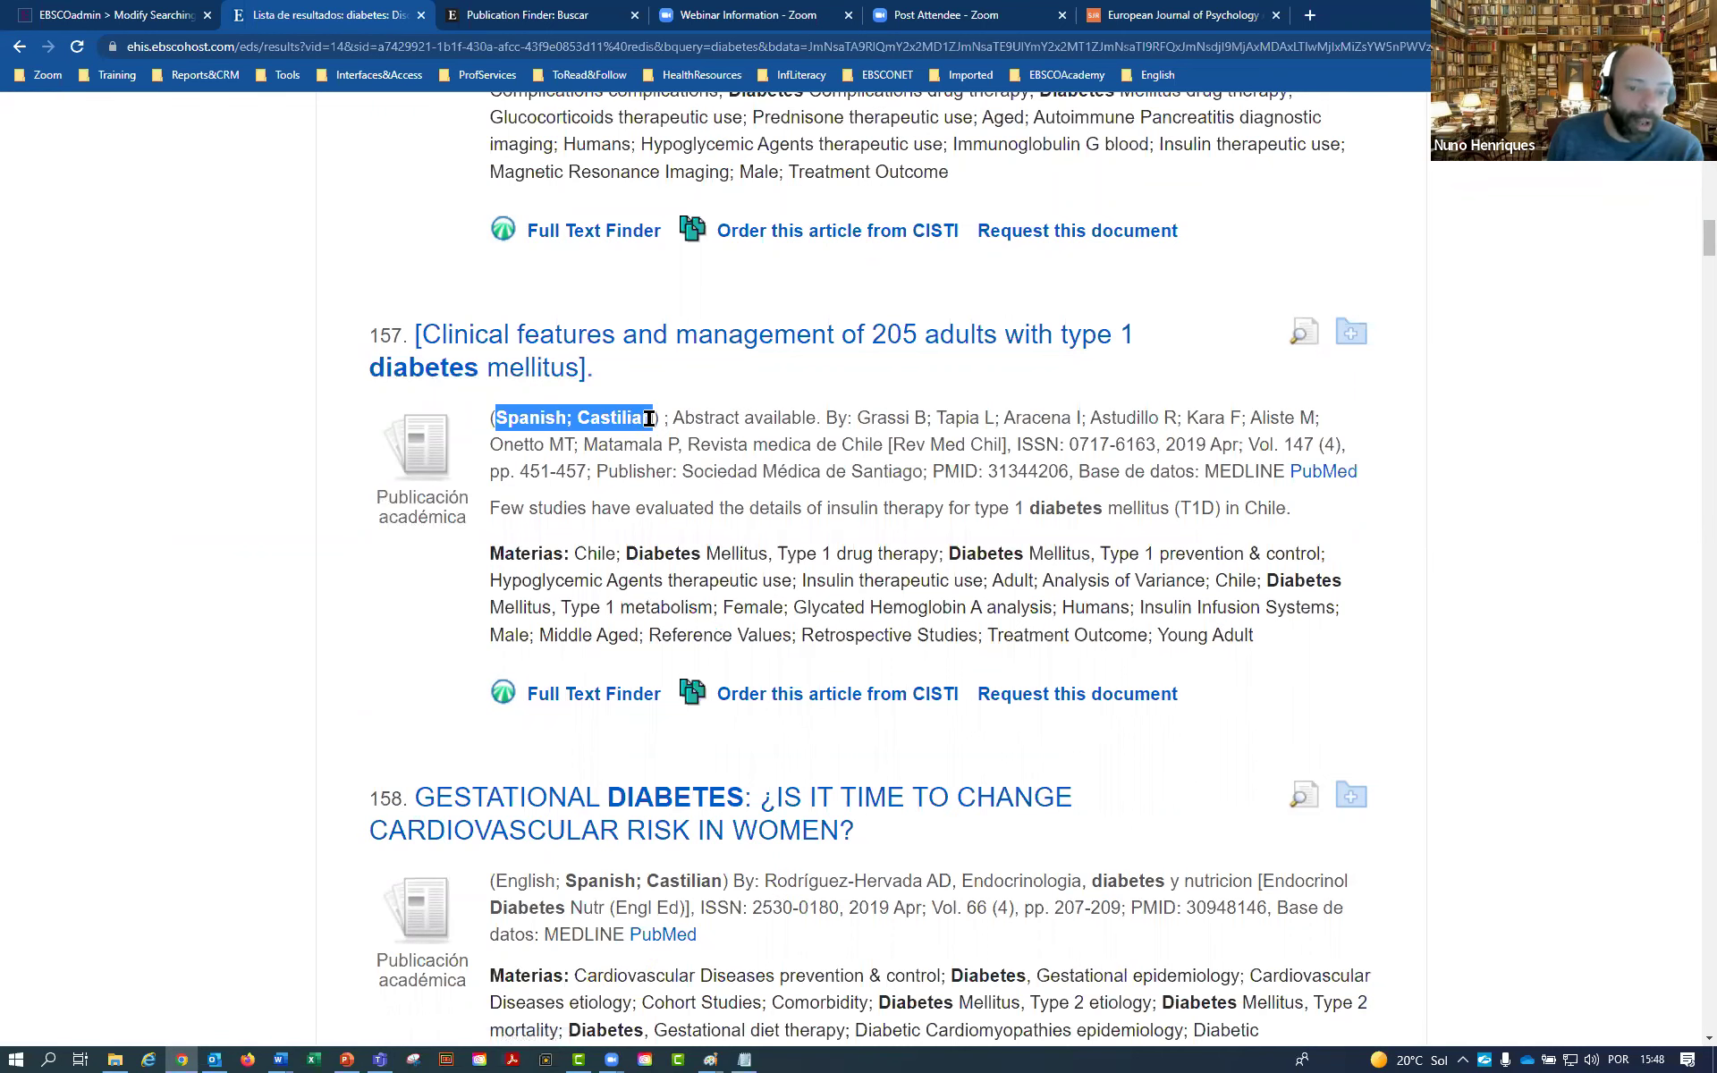
pyautogui.scroll(1, 535, 689)
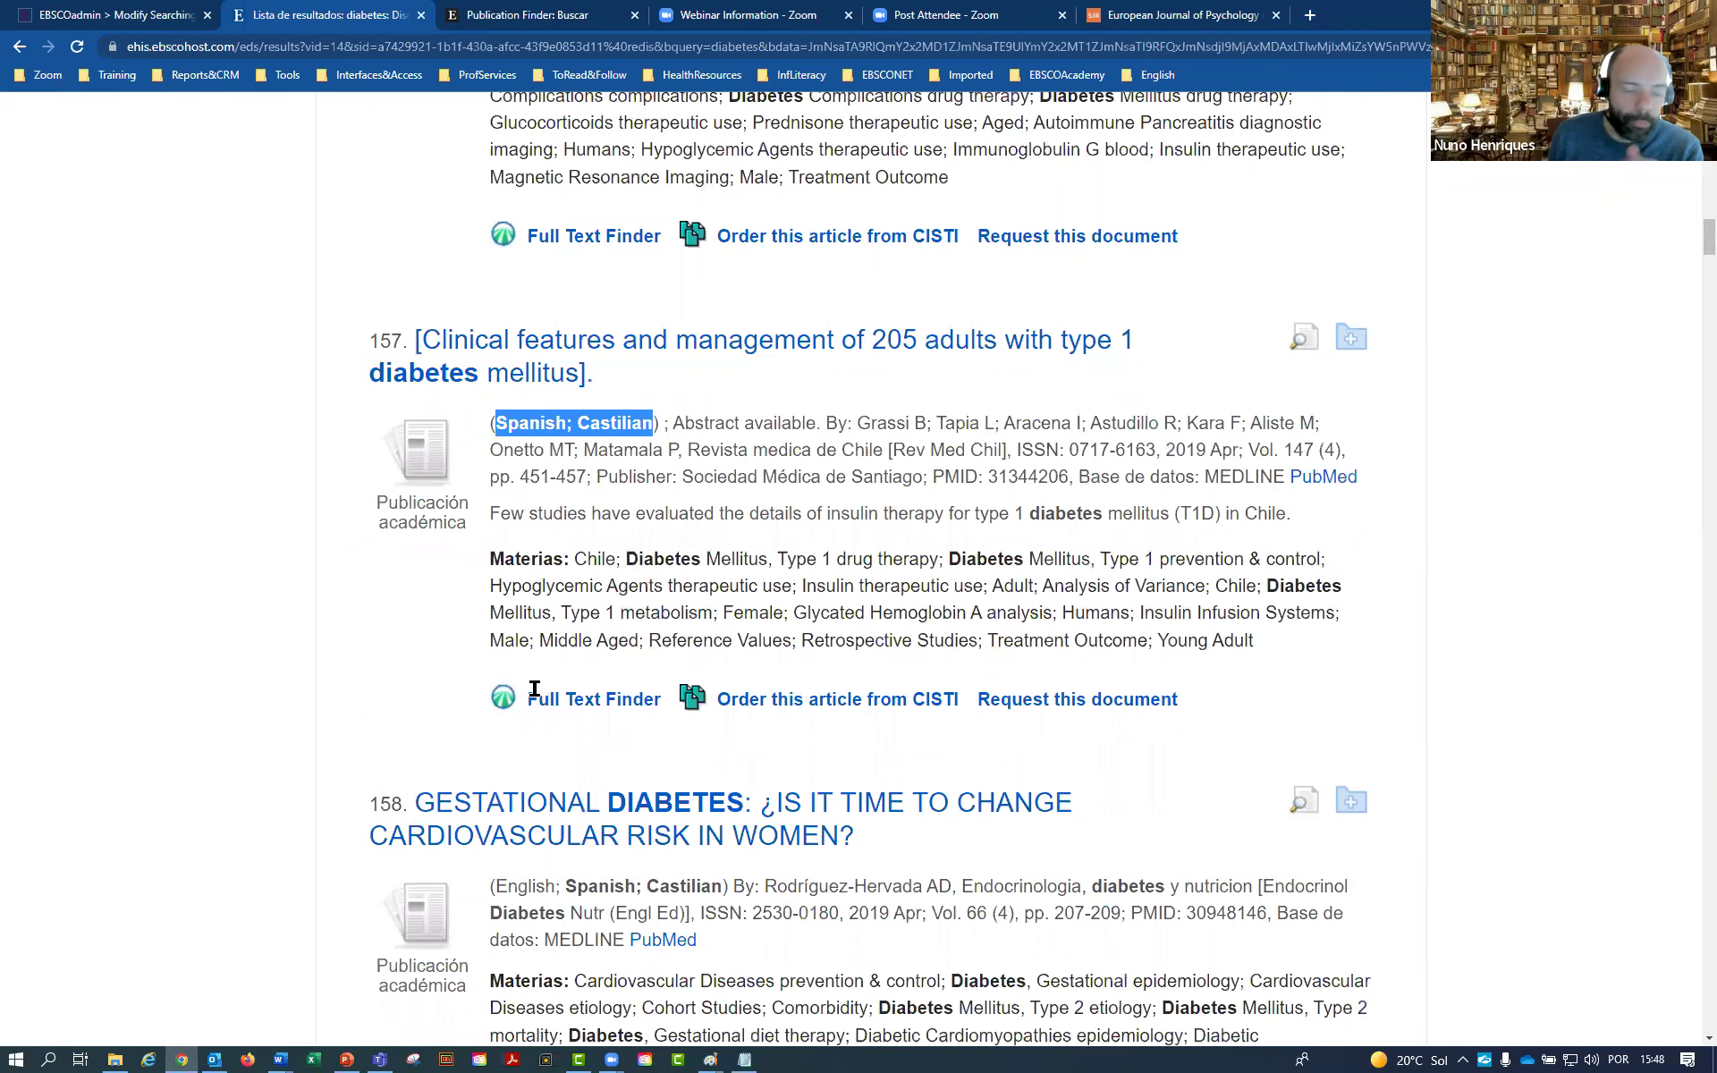
# Limit the results by publication (Publicación) to revista medica de chile and review the refreshed list
pyautogui.scroll(20, 534, 689)
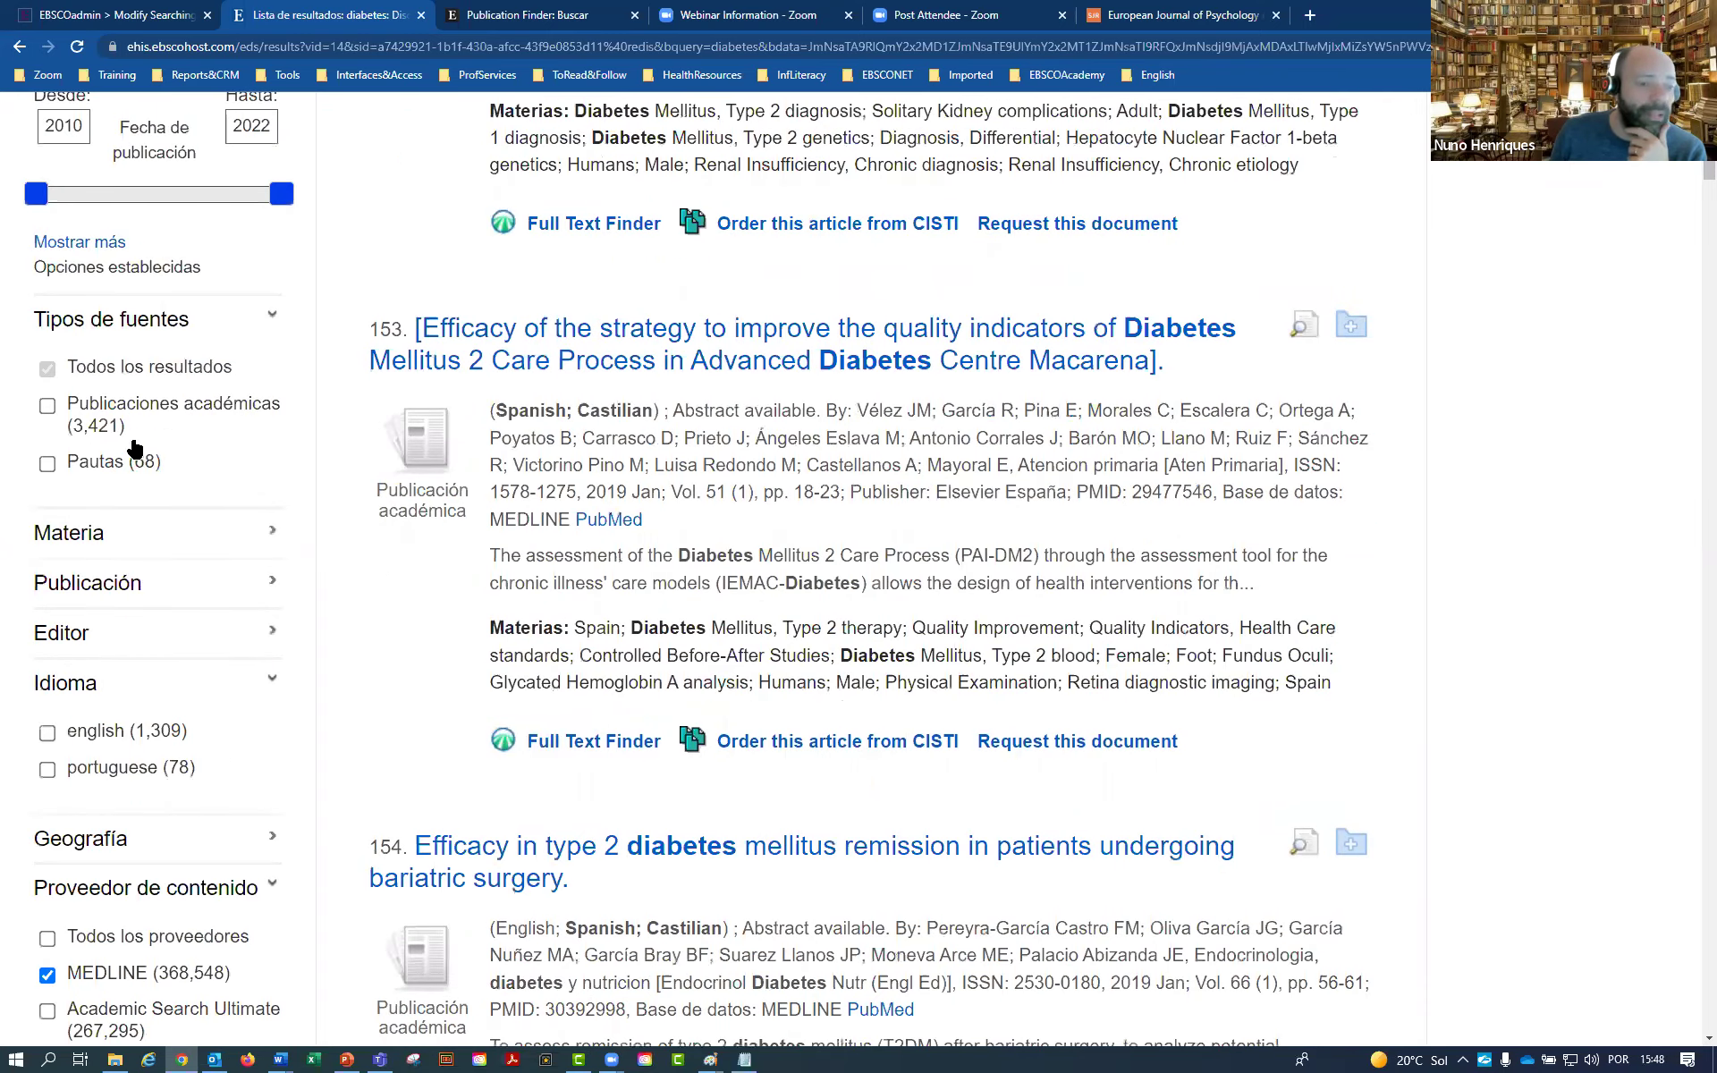
pyautogui.scroll(-2, 134, 447)
pyautogui.click(128, 434)
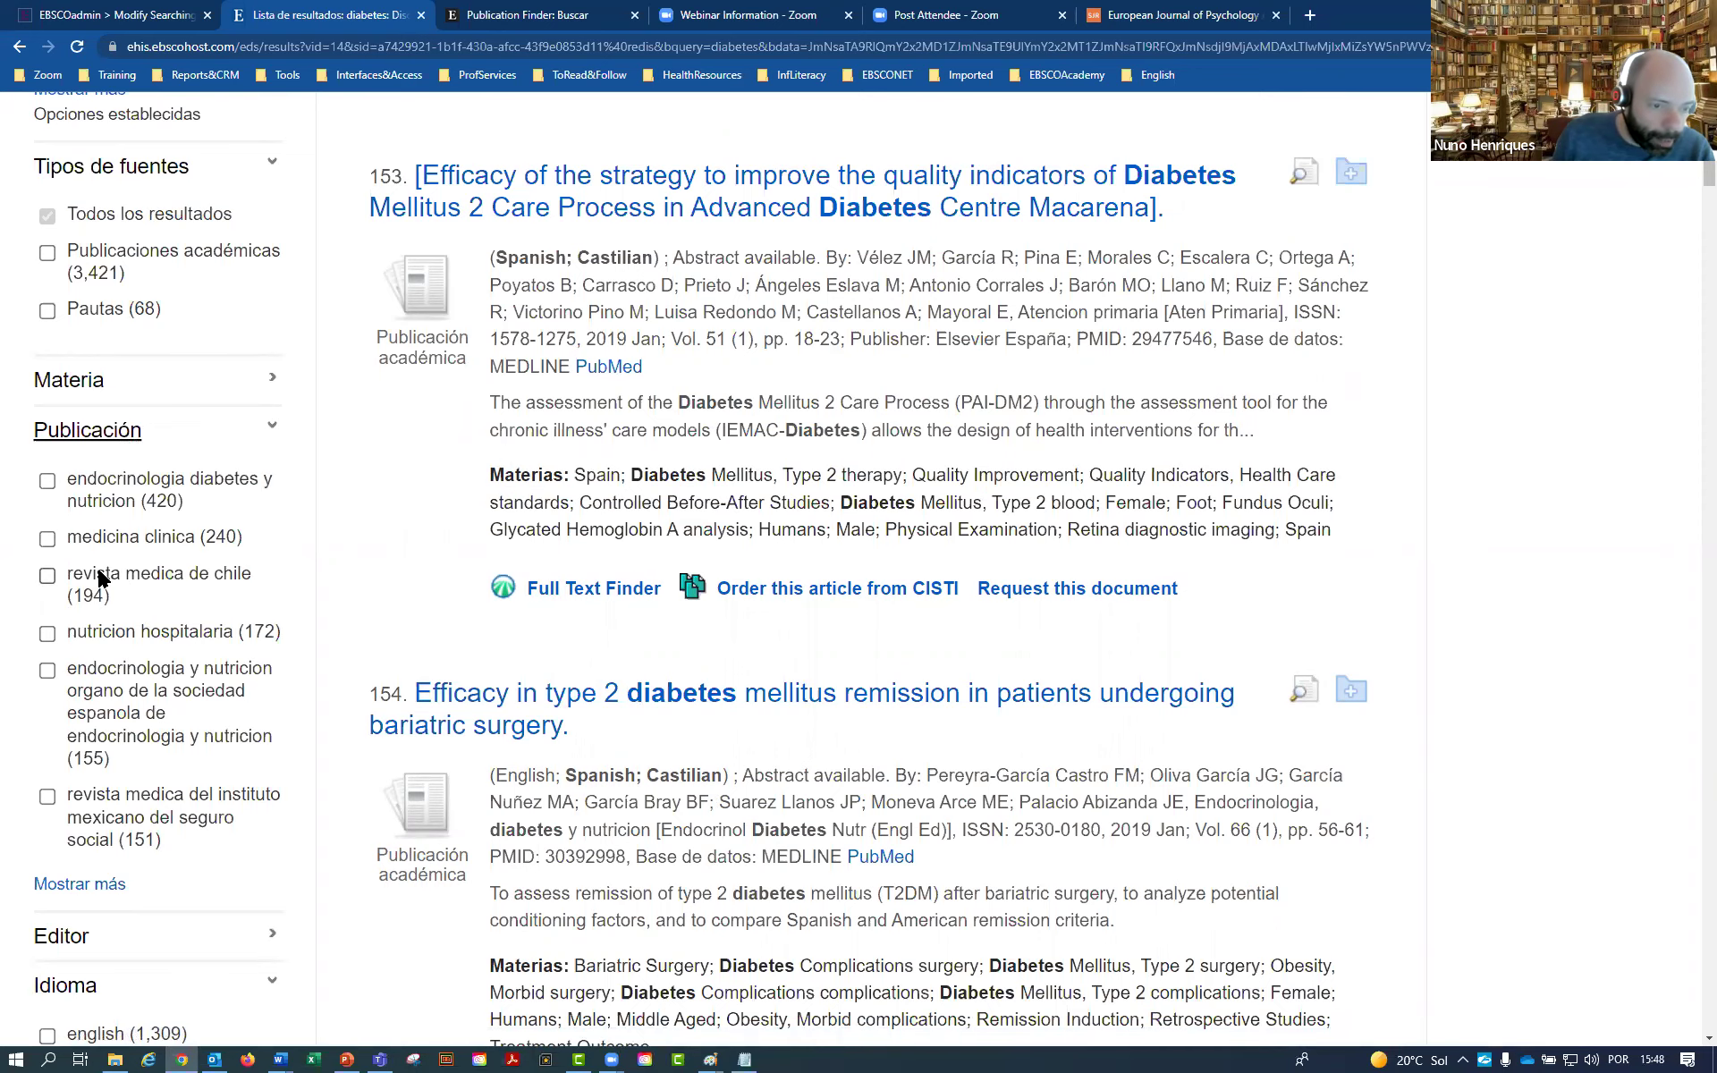
pyautogui.click(47, 576)
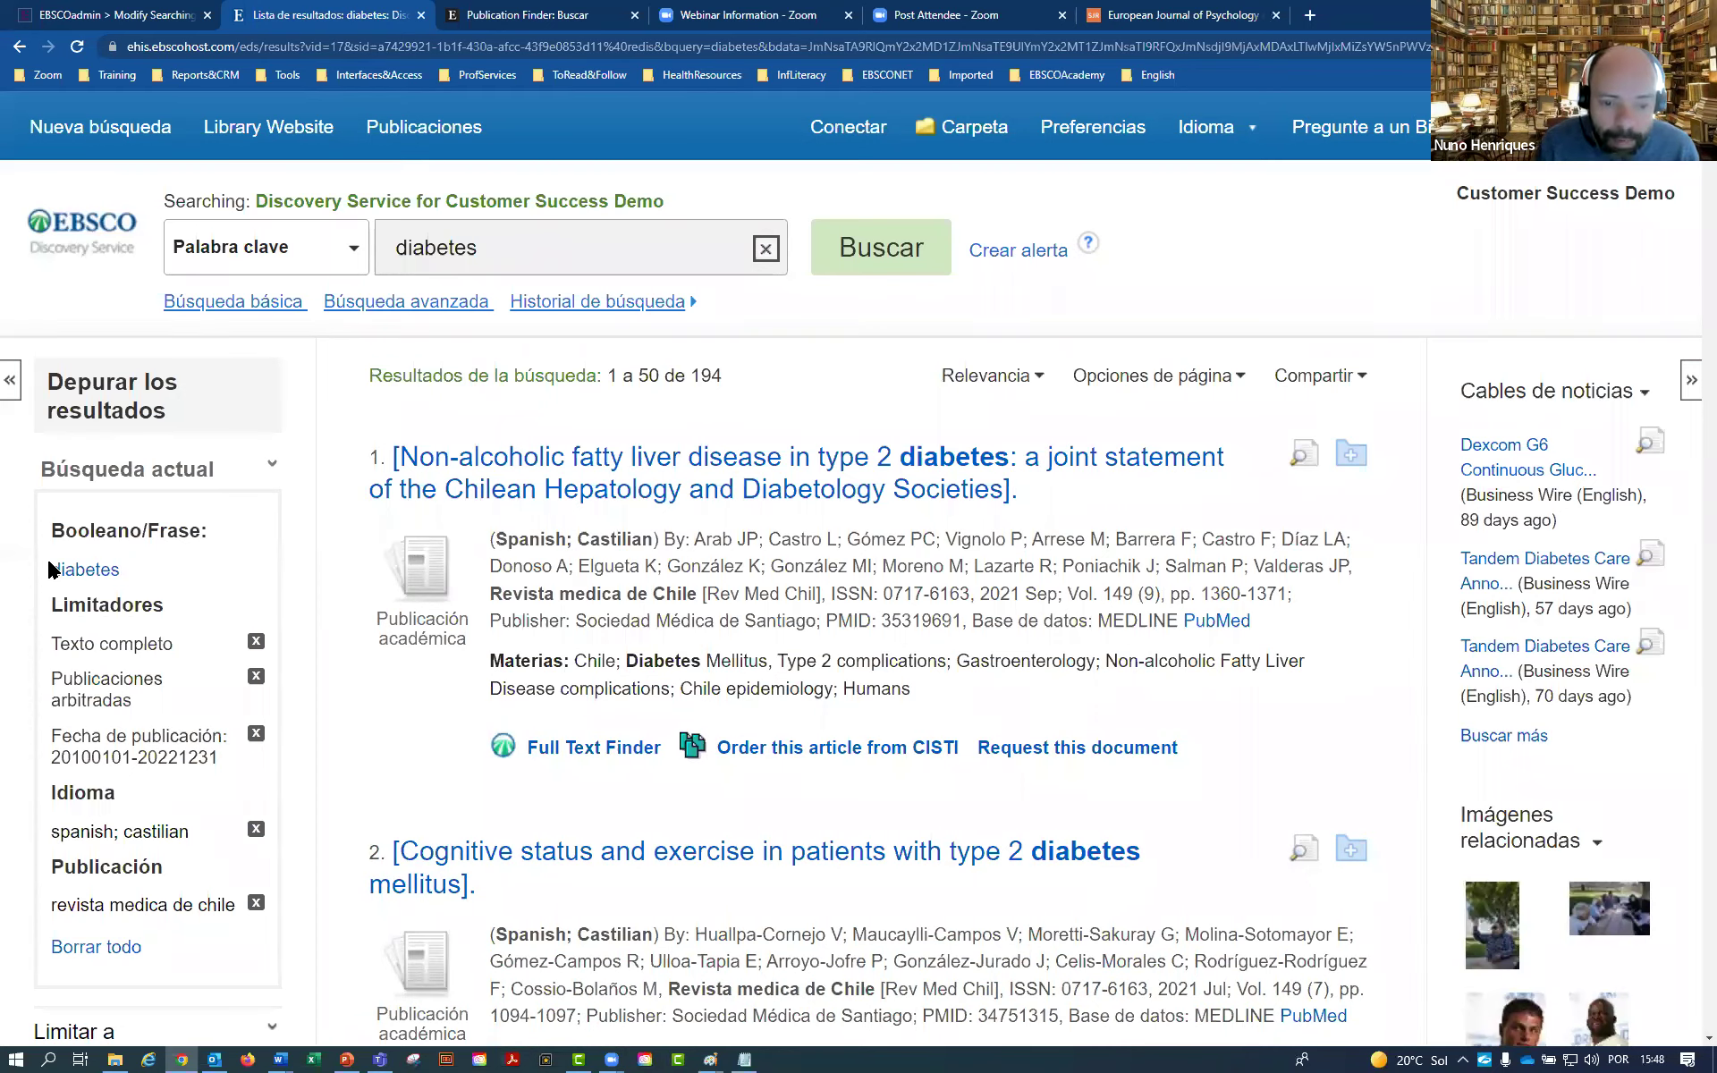
pyautogui.scroll(-10, 778, 697)
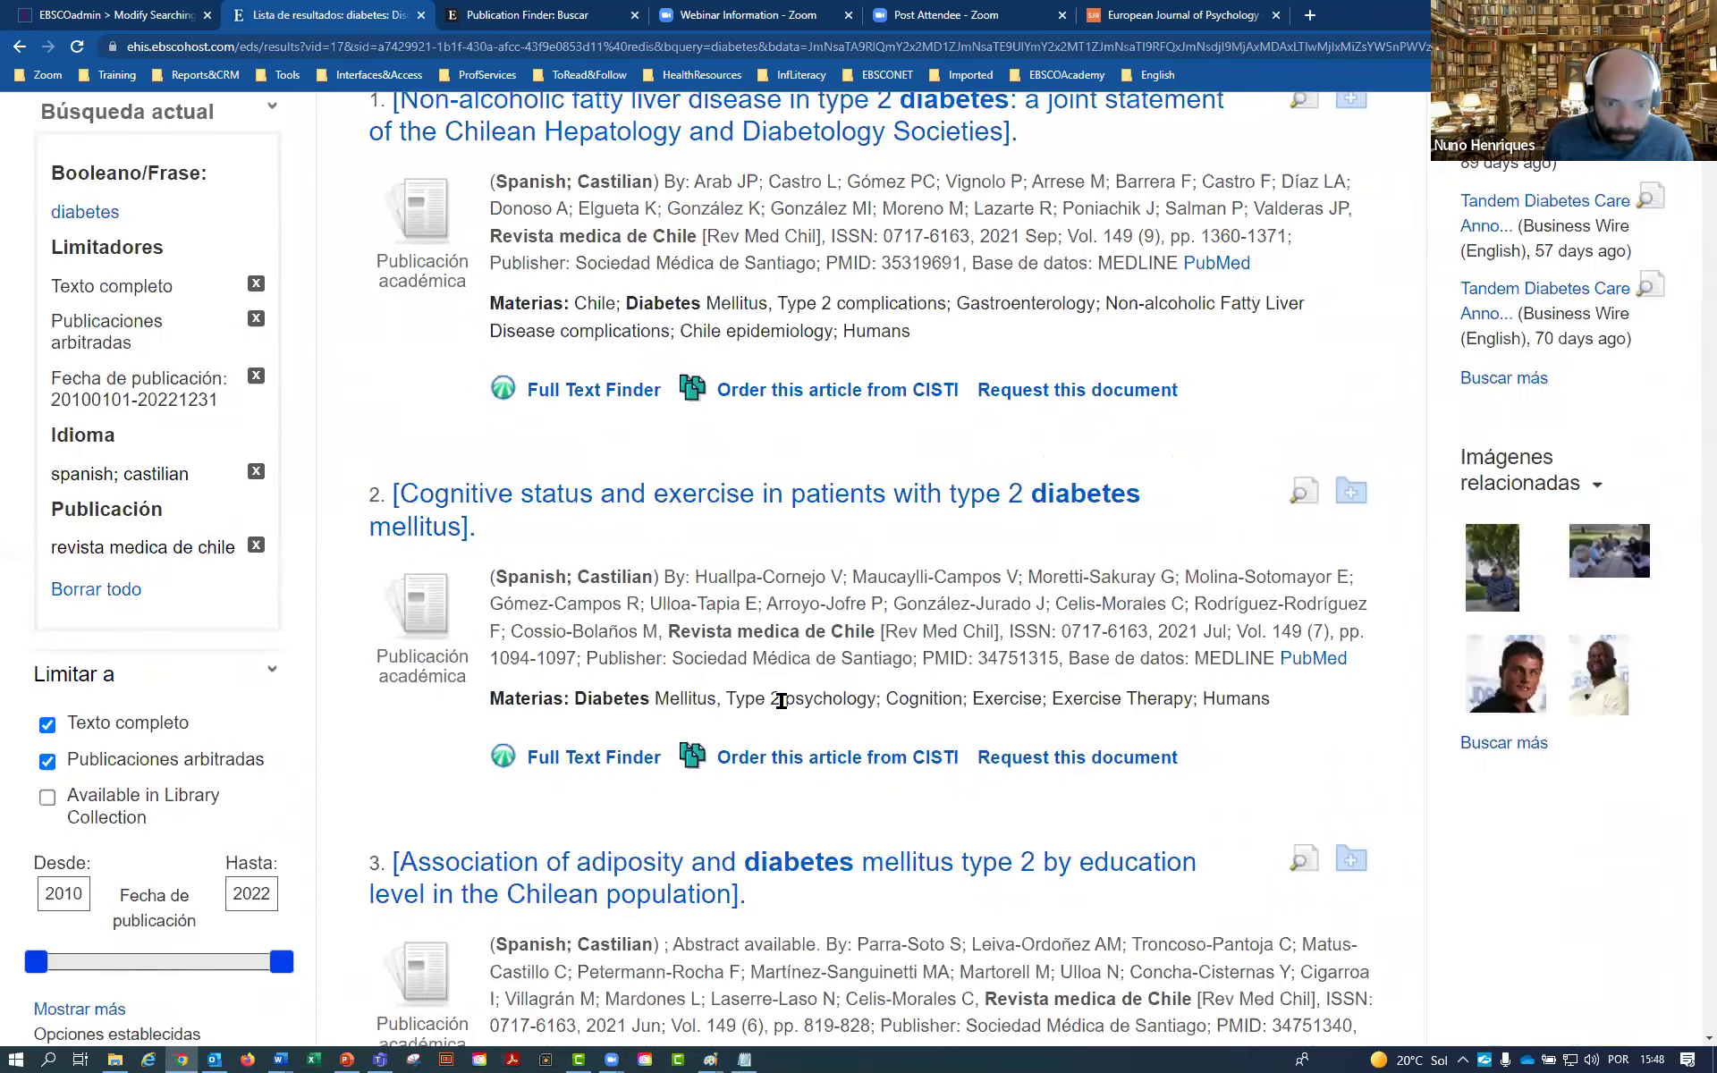
pyautogui.scroll(4, 326, 414)
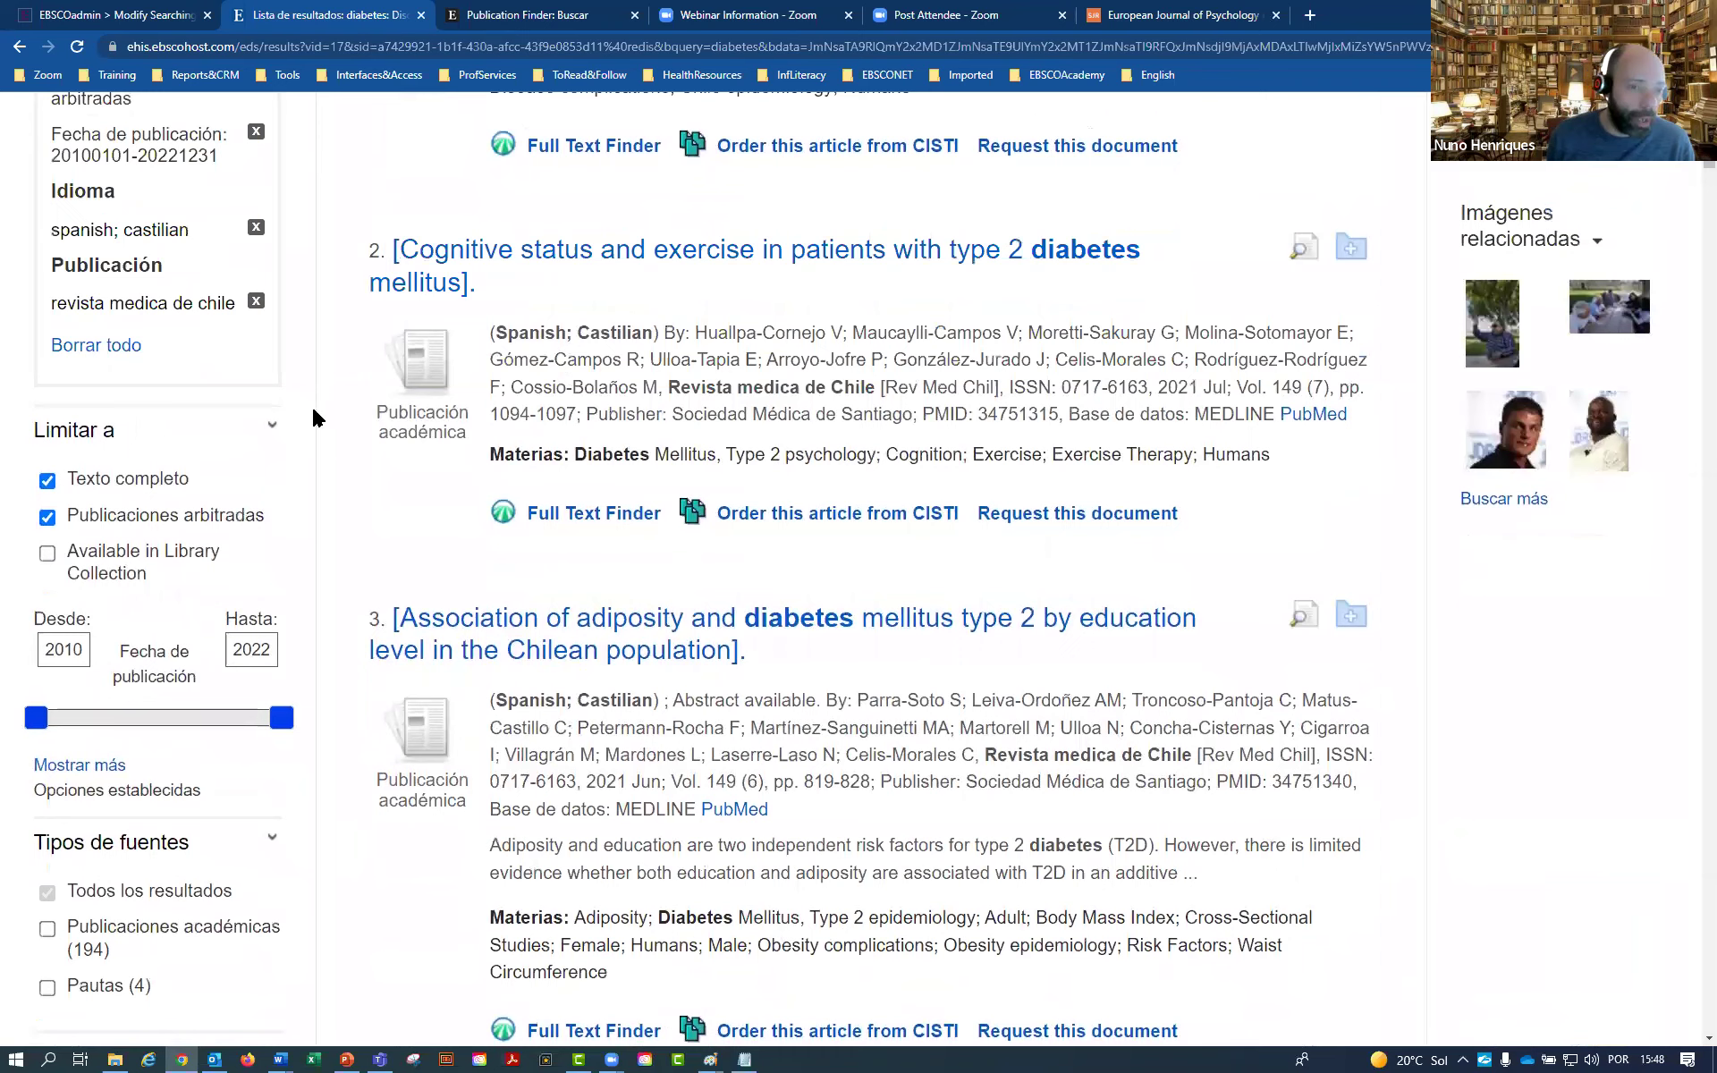
# Remove the revista medica de chile publication limit and review the refreshed results and remaining filters
pyautogui.click(257, 370)
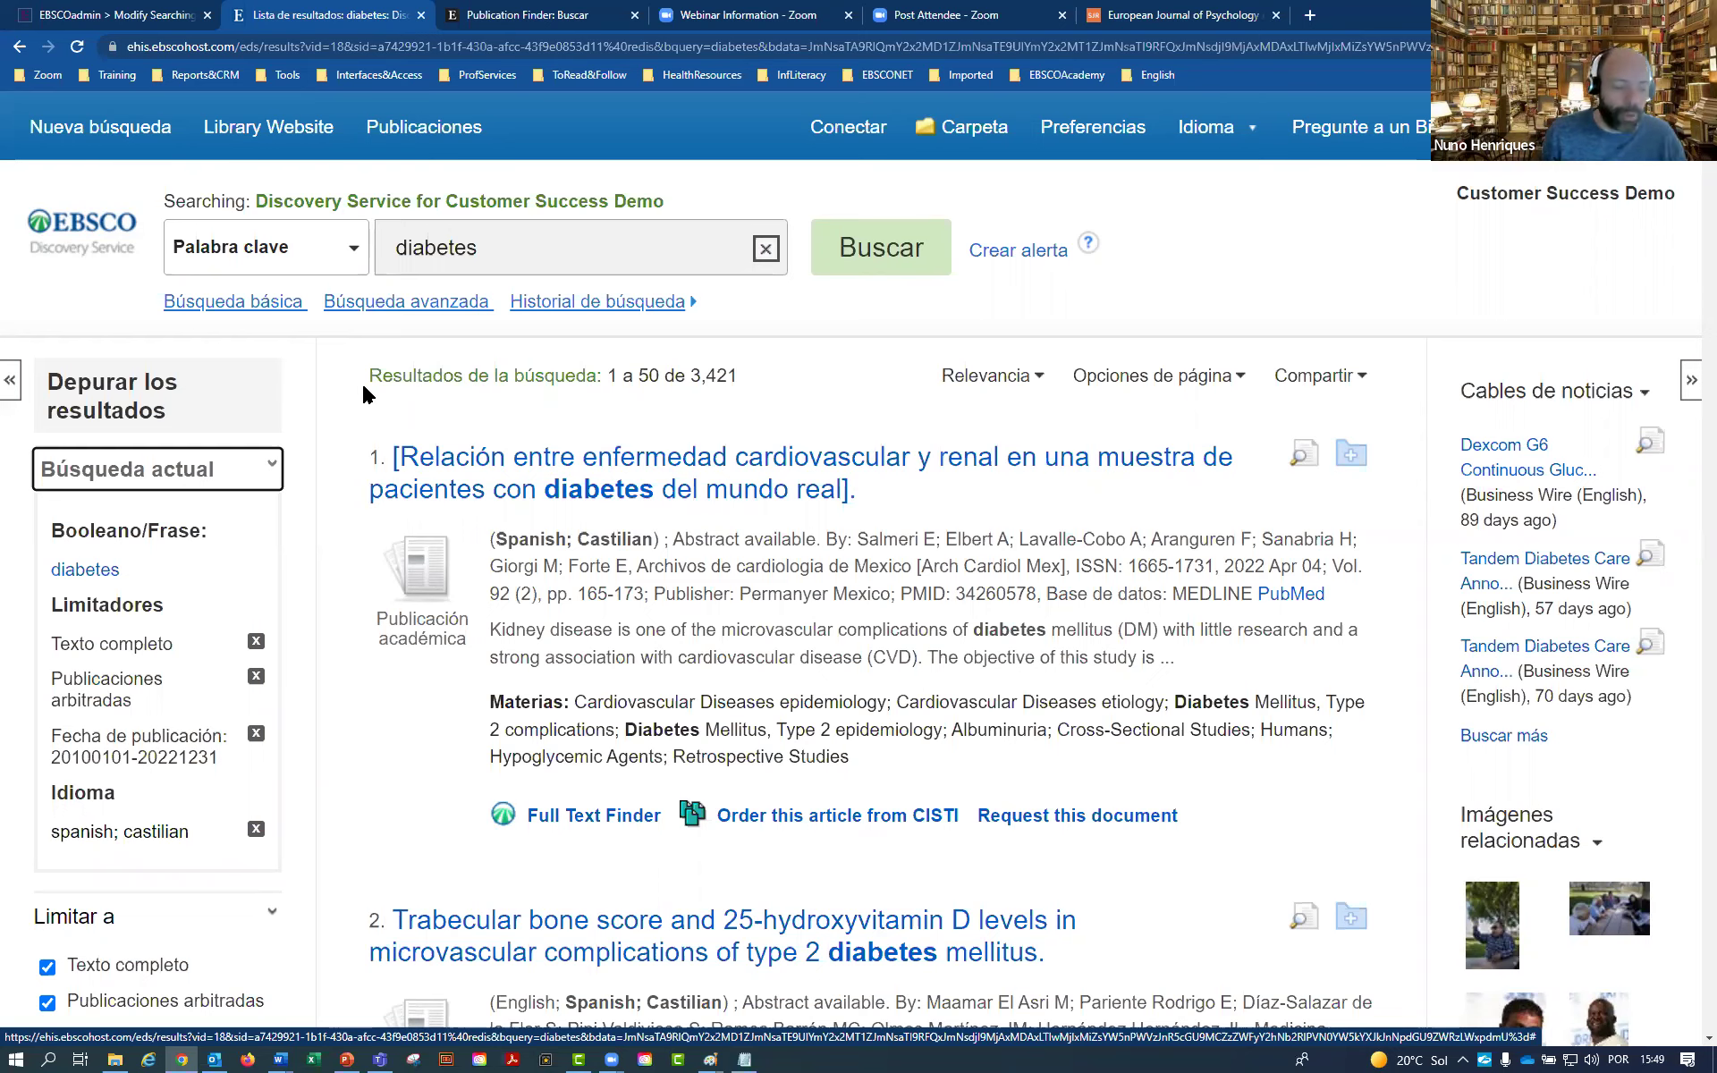
pyautogui.scroll(-5, 372, 420)
pyautogui.scroll(-8, 385, 452)
pyautogui.scroll(2, 393, 481)
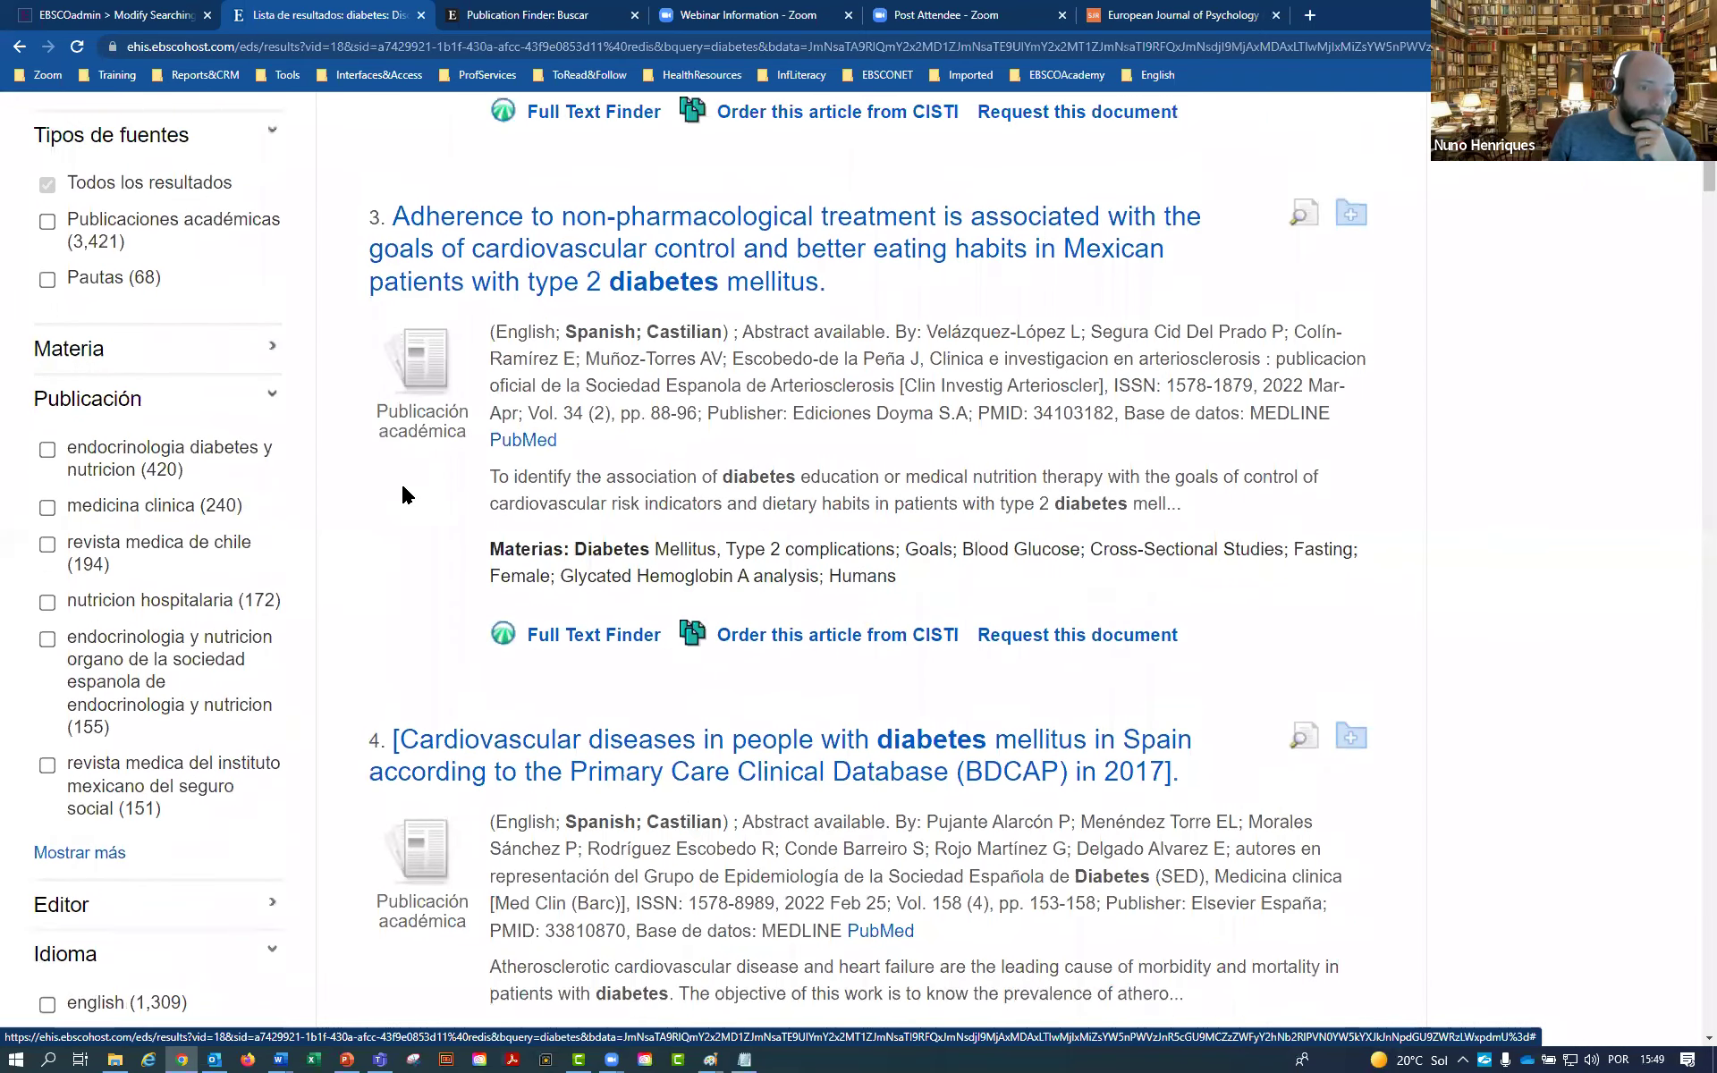
# View the full subject list (Materia), close it without choosing a subject, and highlight the total of search results
pyautogui.click(85, 472)
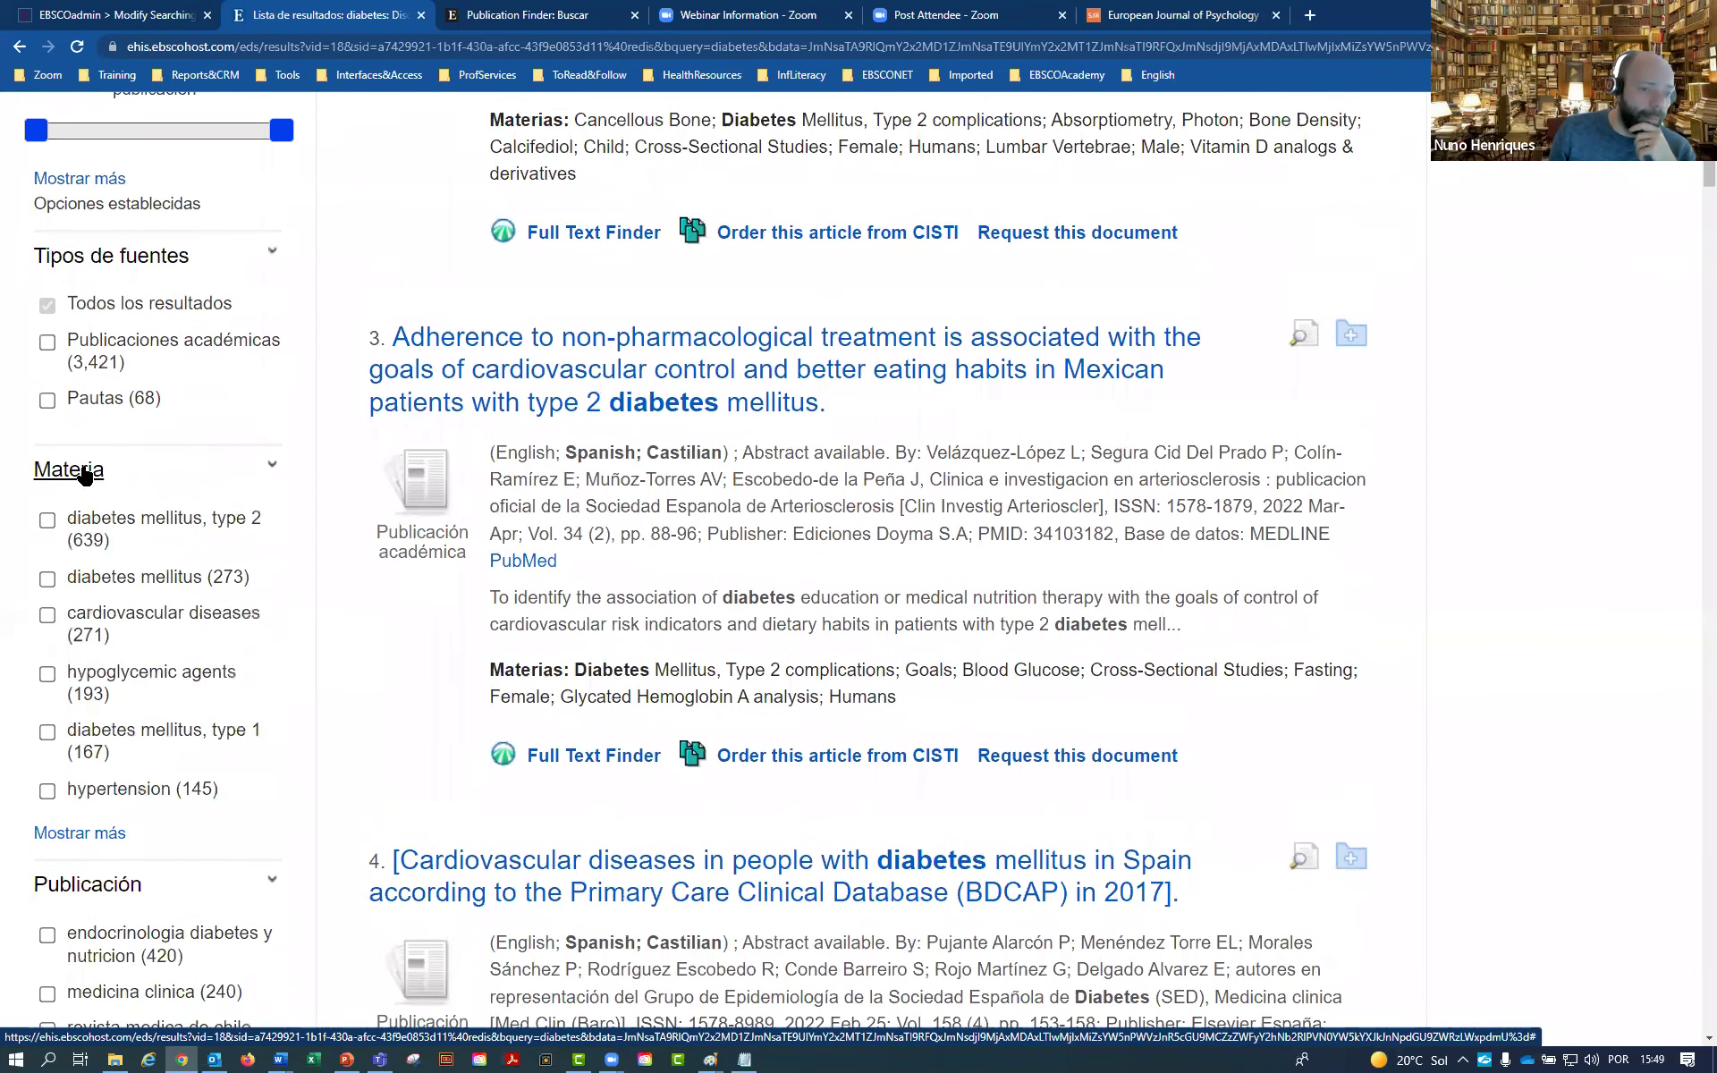
pyautogui.click(69, 835)
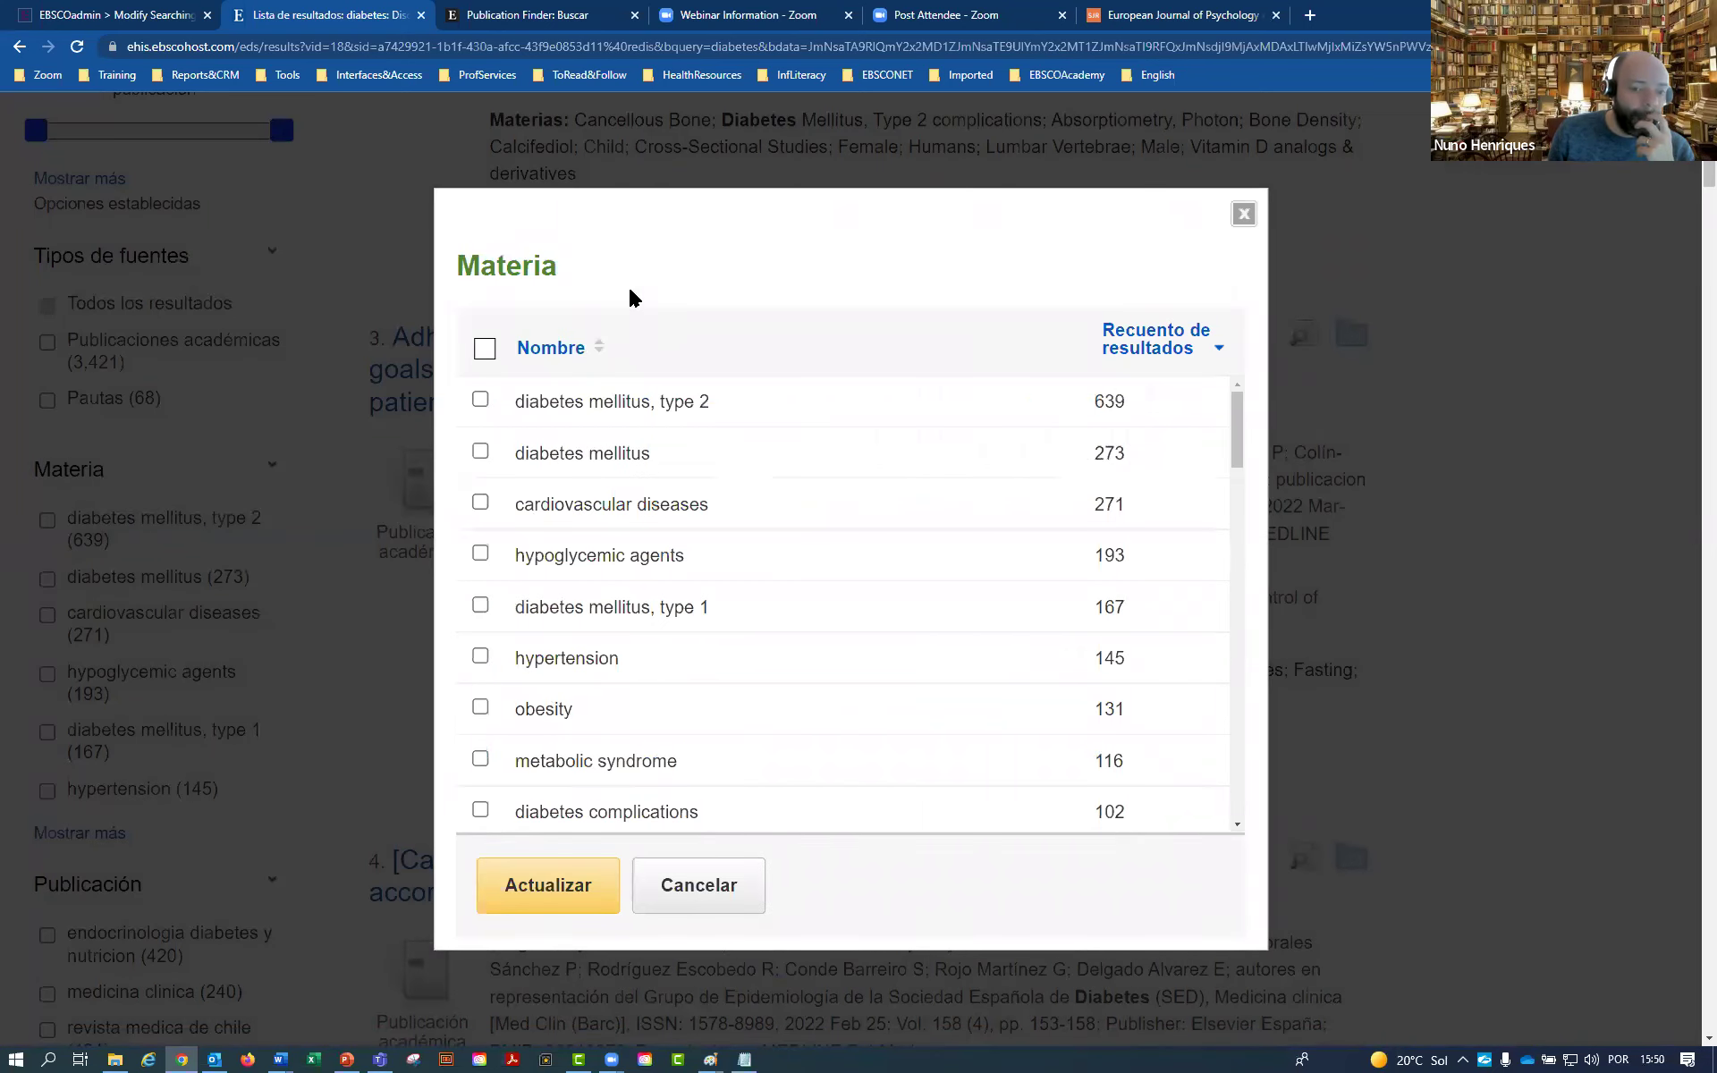
pyautogui.click(696, 884)
pyautogui.scroll(5, 689, 859)
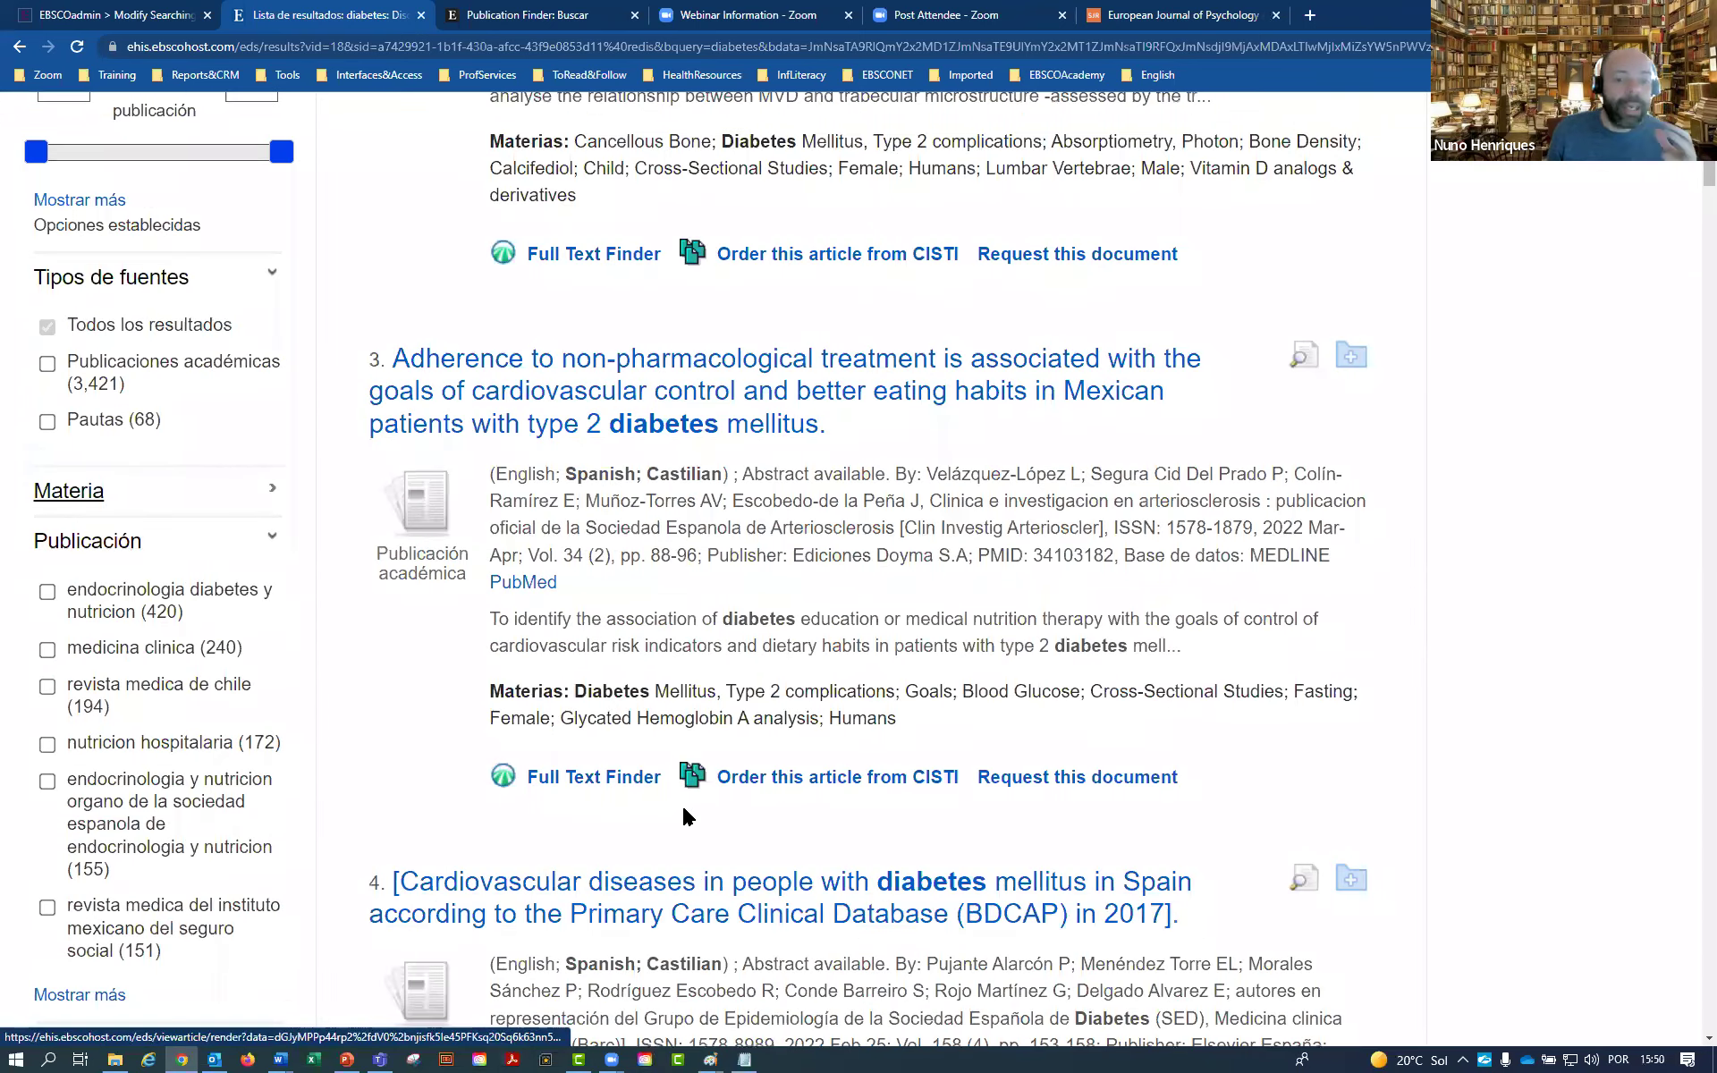
pyautogui.scroll(5, 682, 808)
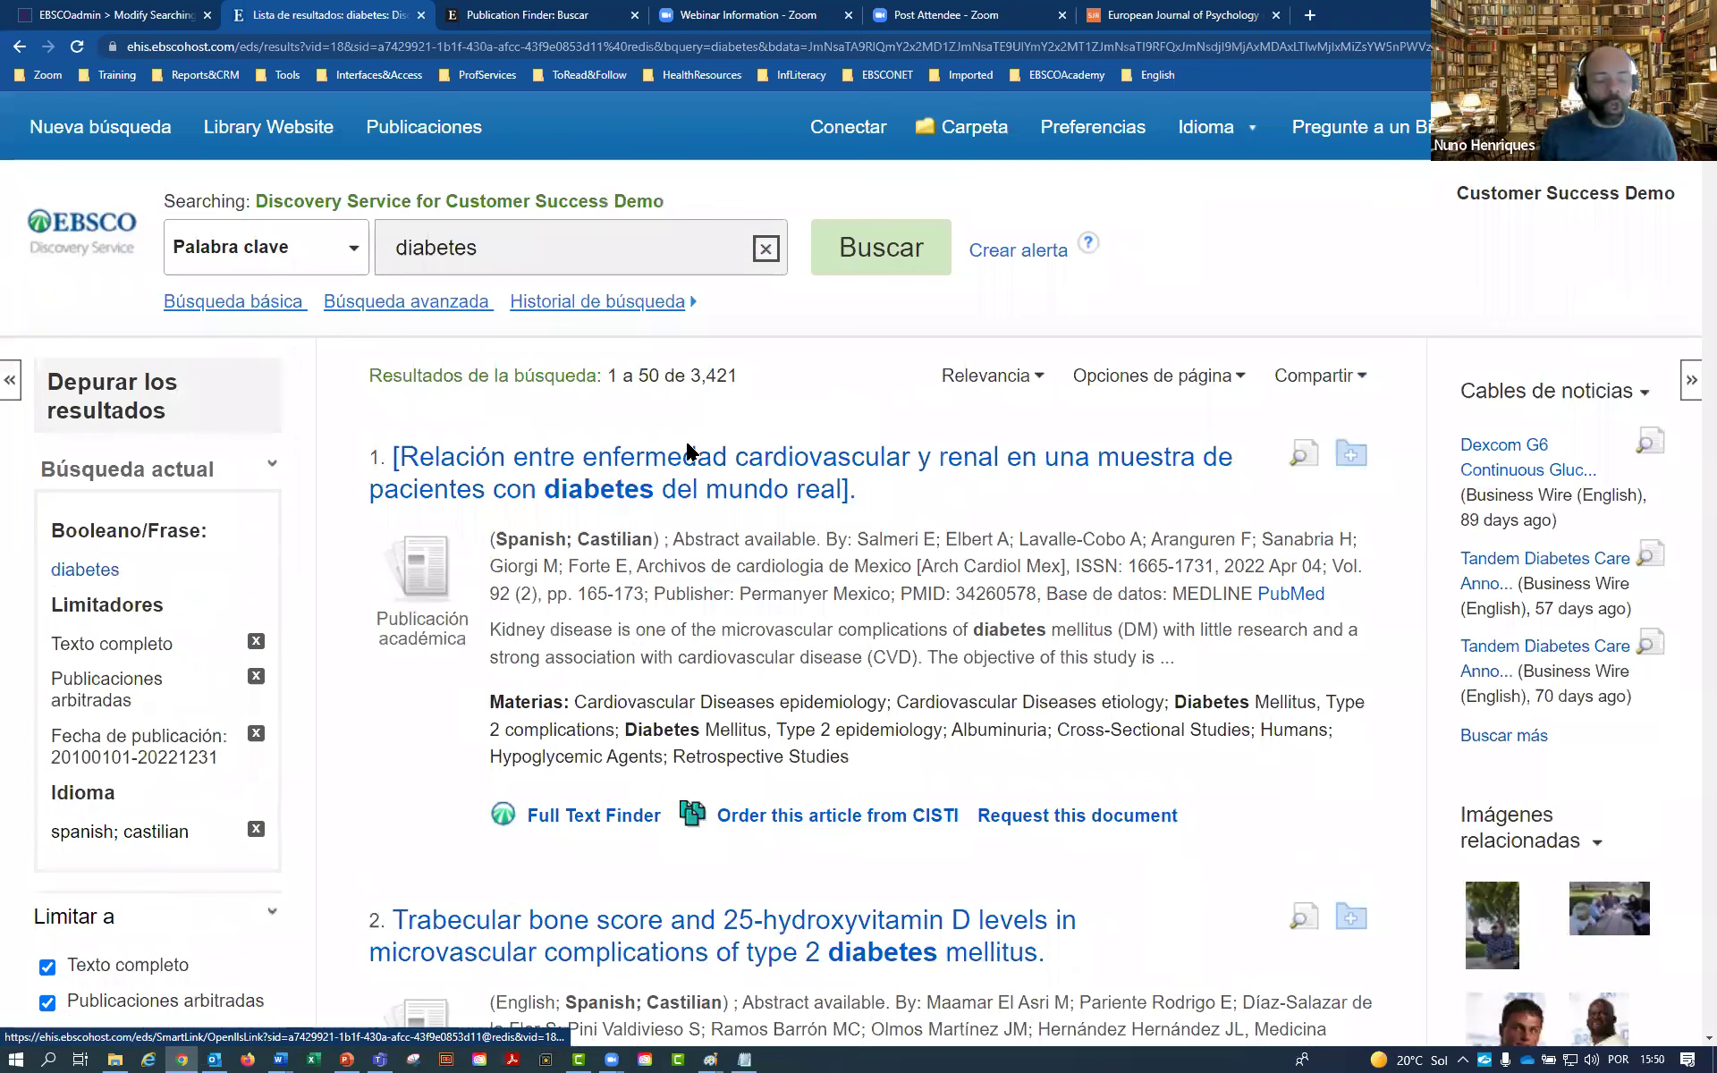
pyautogui.moveTo(738, 376); pyautogui.dragTo(663, 374)
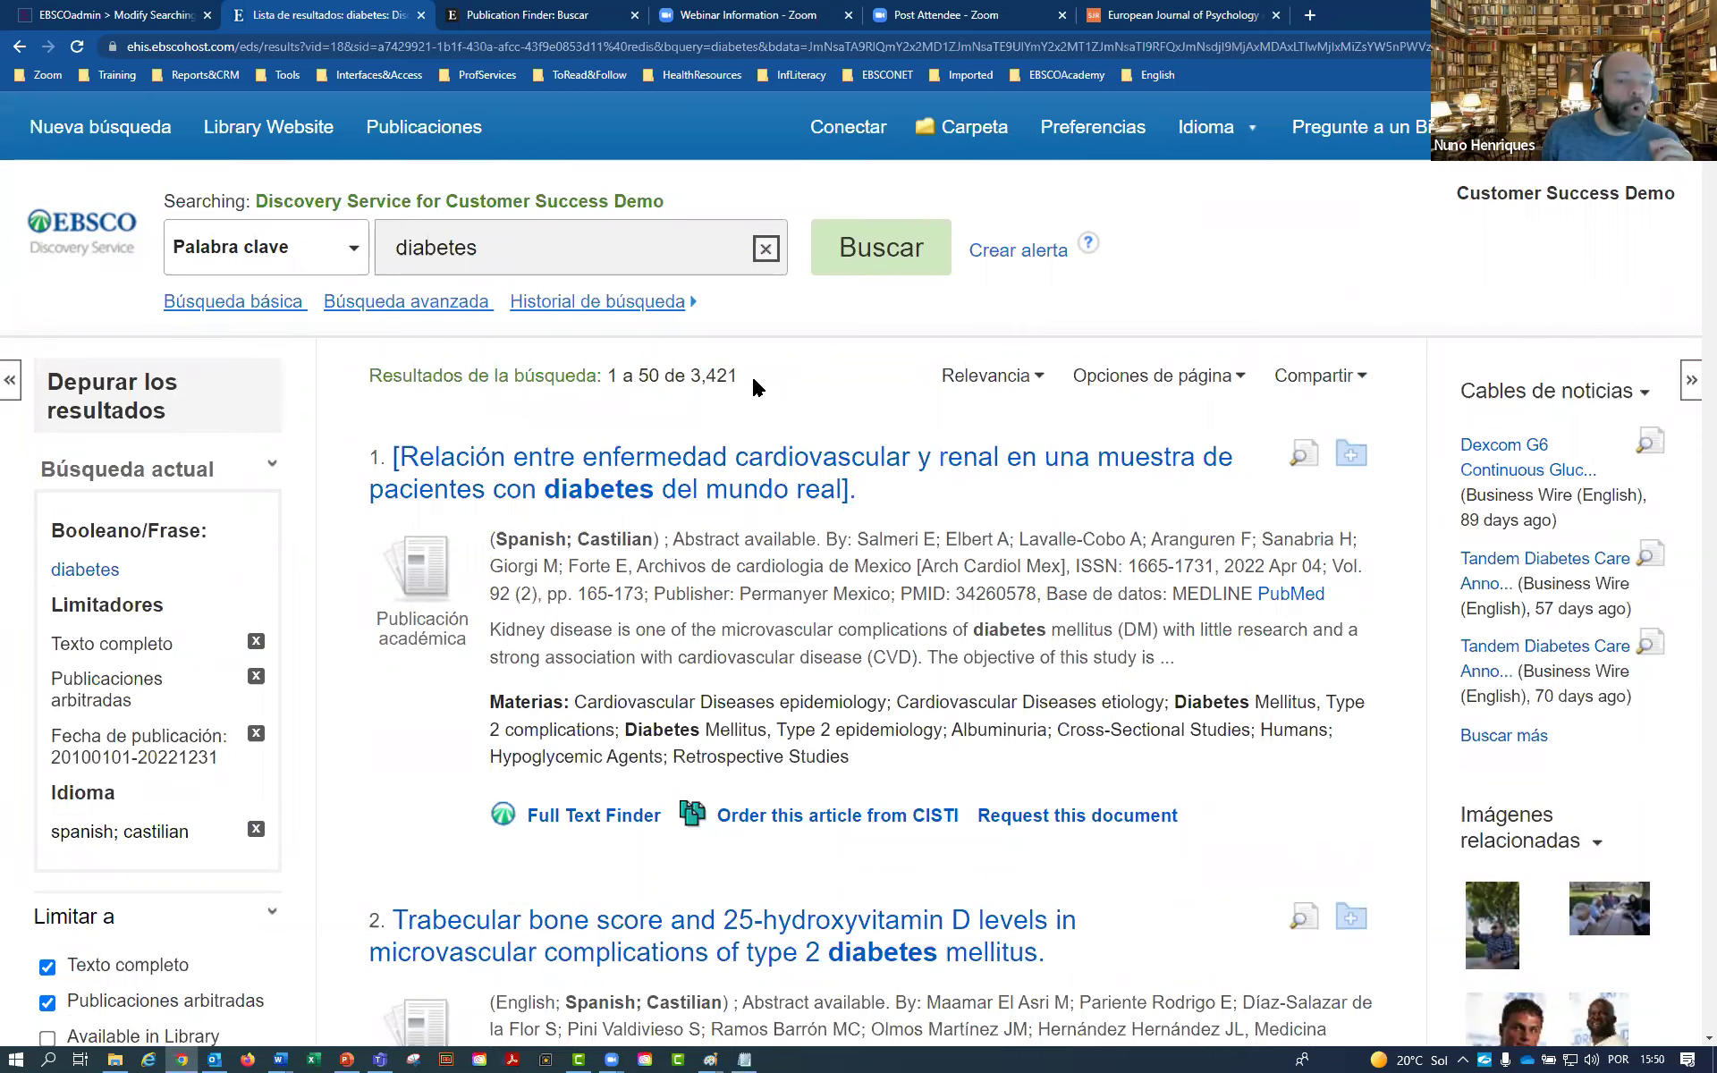
# Reopen the full subject list (Materia) and highlight the subjects insulin and hyperglycemia
pyautogui.scroll(-10, 753, 387)
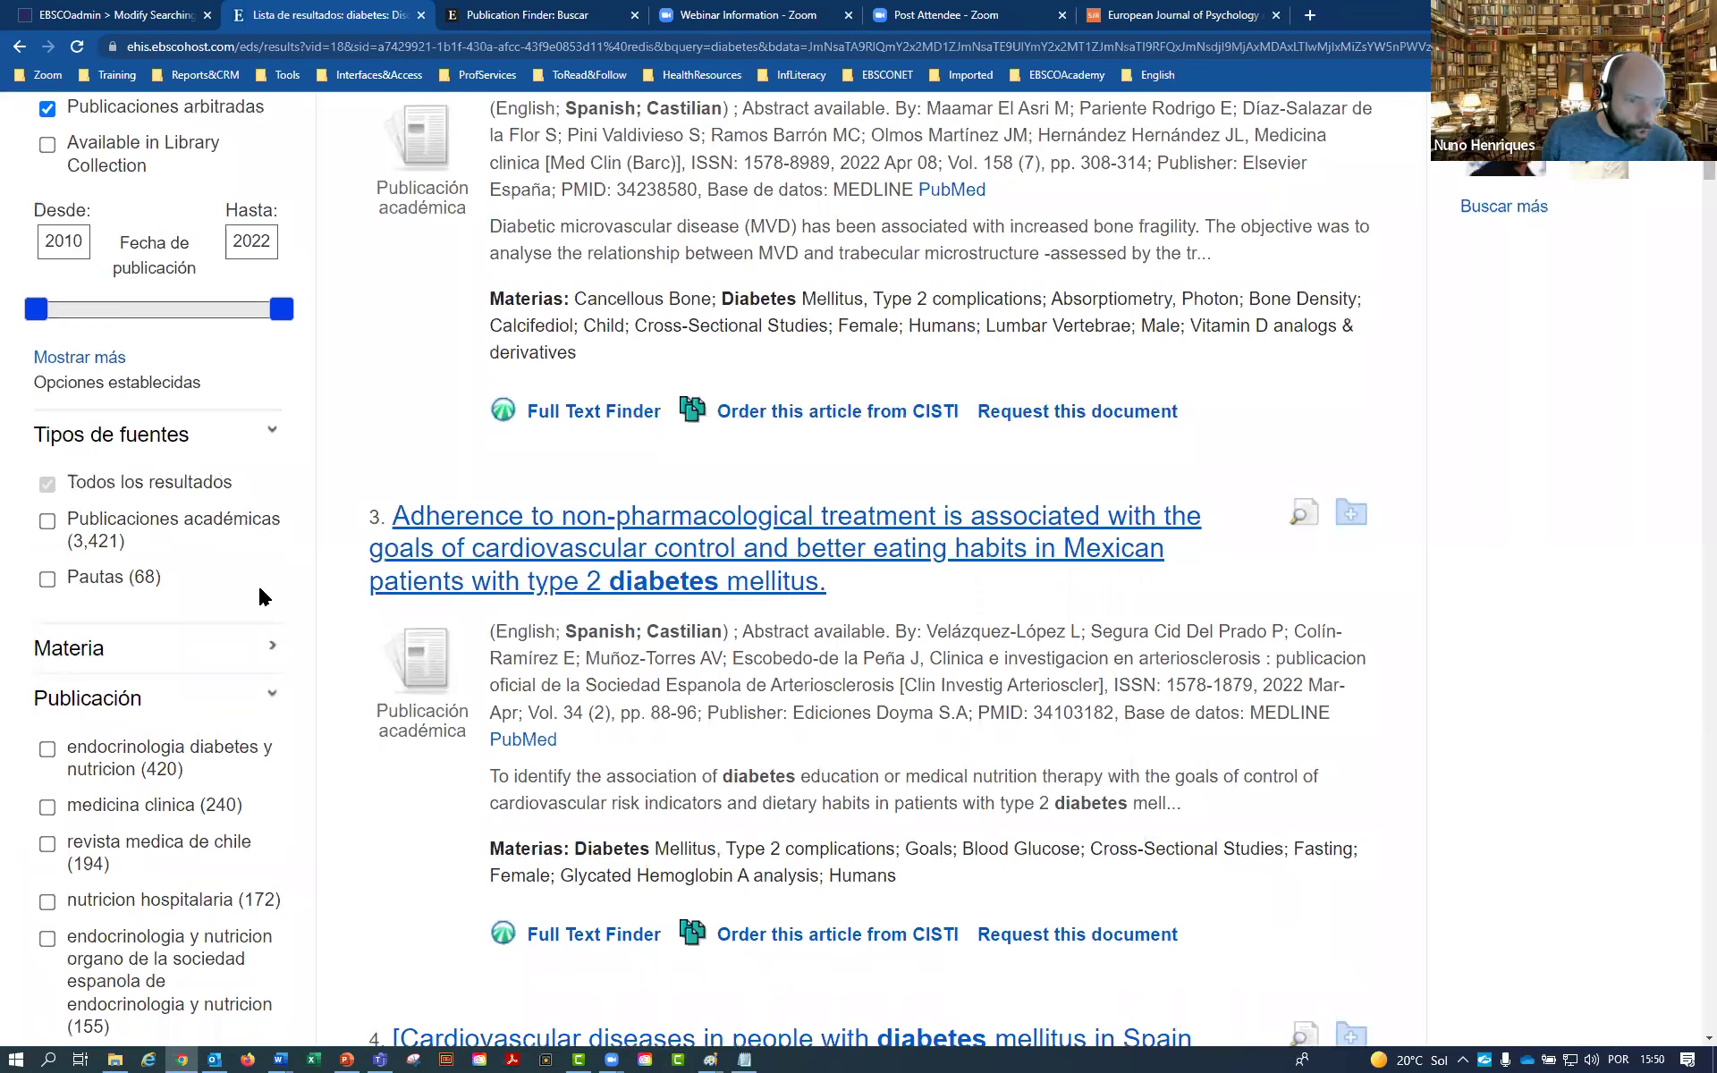
pyautogui.click(89, 651)
pyautogui.scroll(-4, 94, 660)
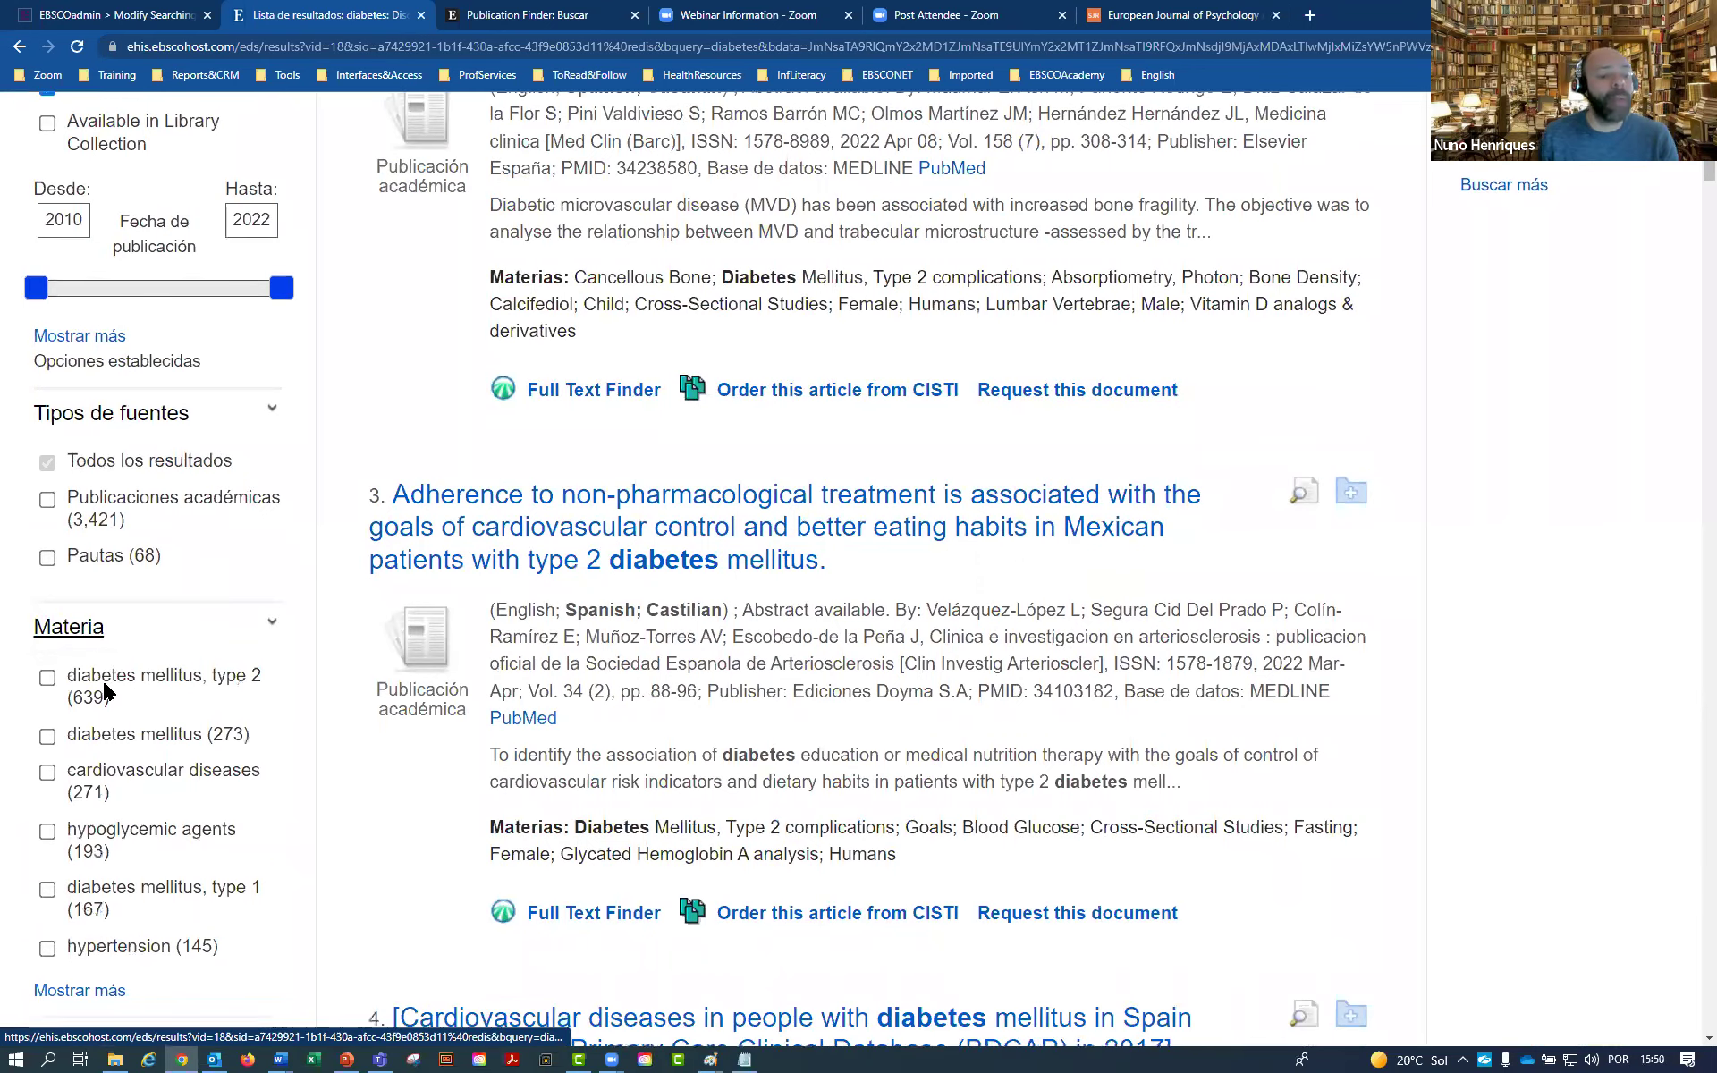
pyautogui.click(99, 659)
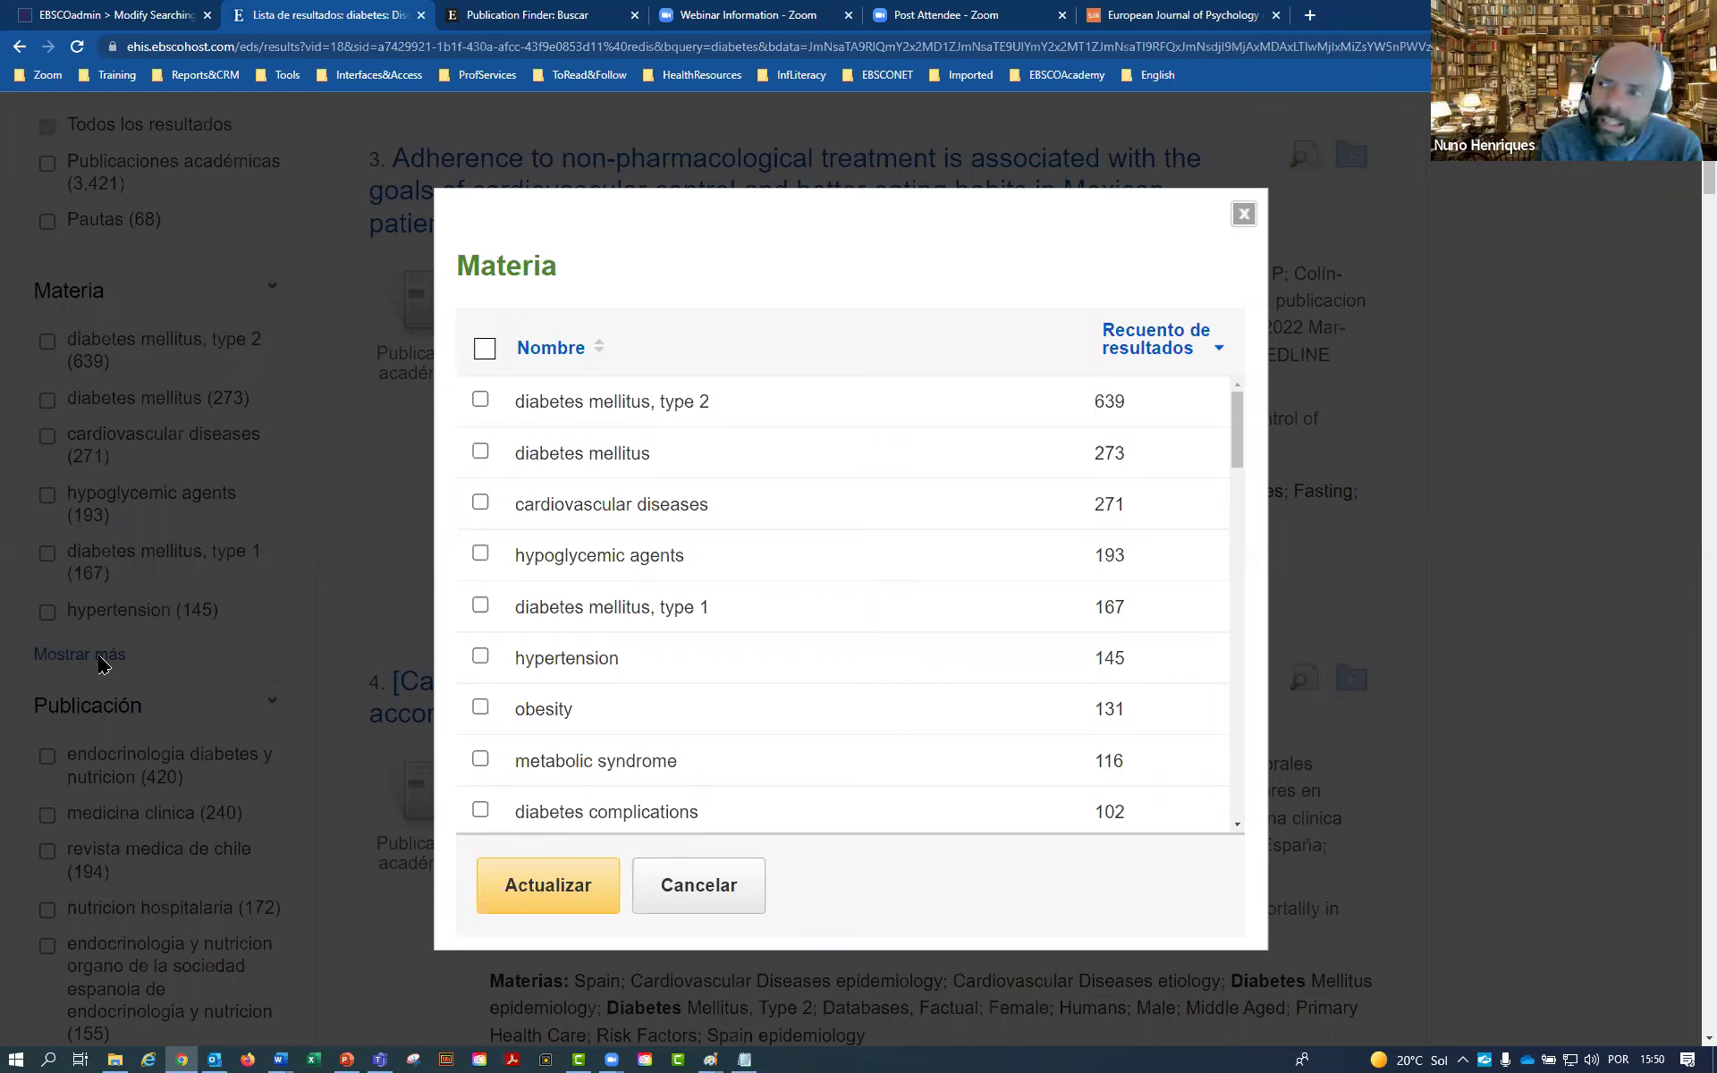
pyautogui.moveTo(616, 673); pyautogui.dragTo(498, 701)
pyautogui.scroll(-3, 559, 716)
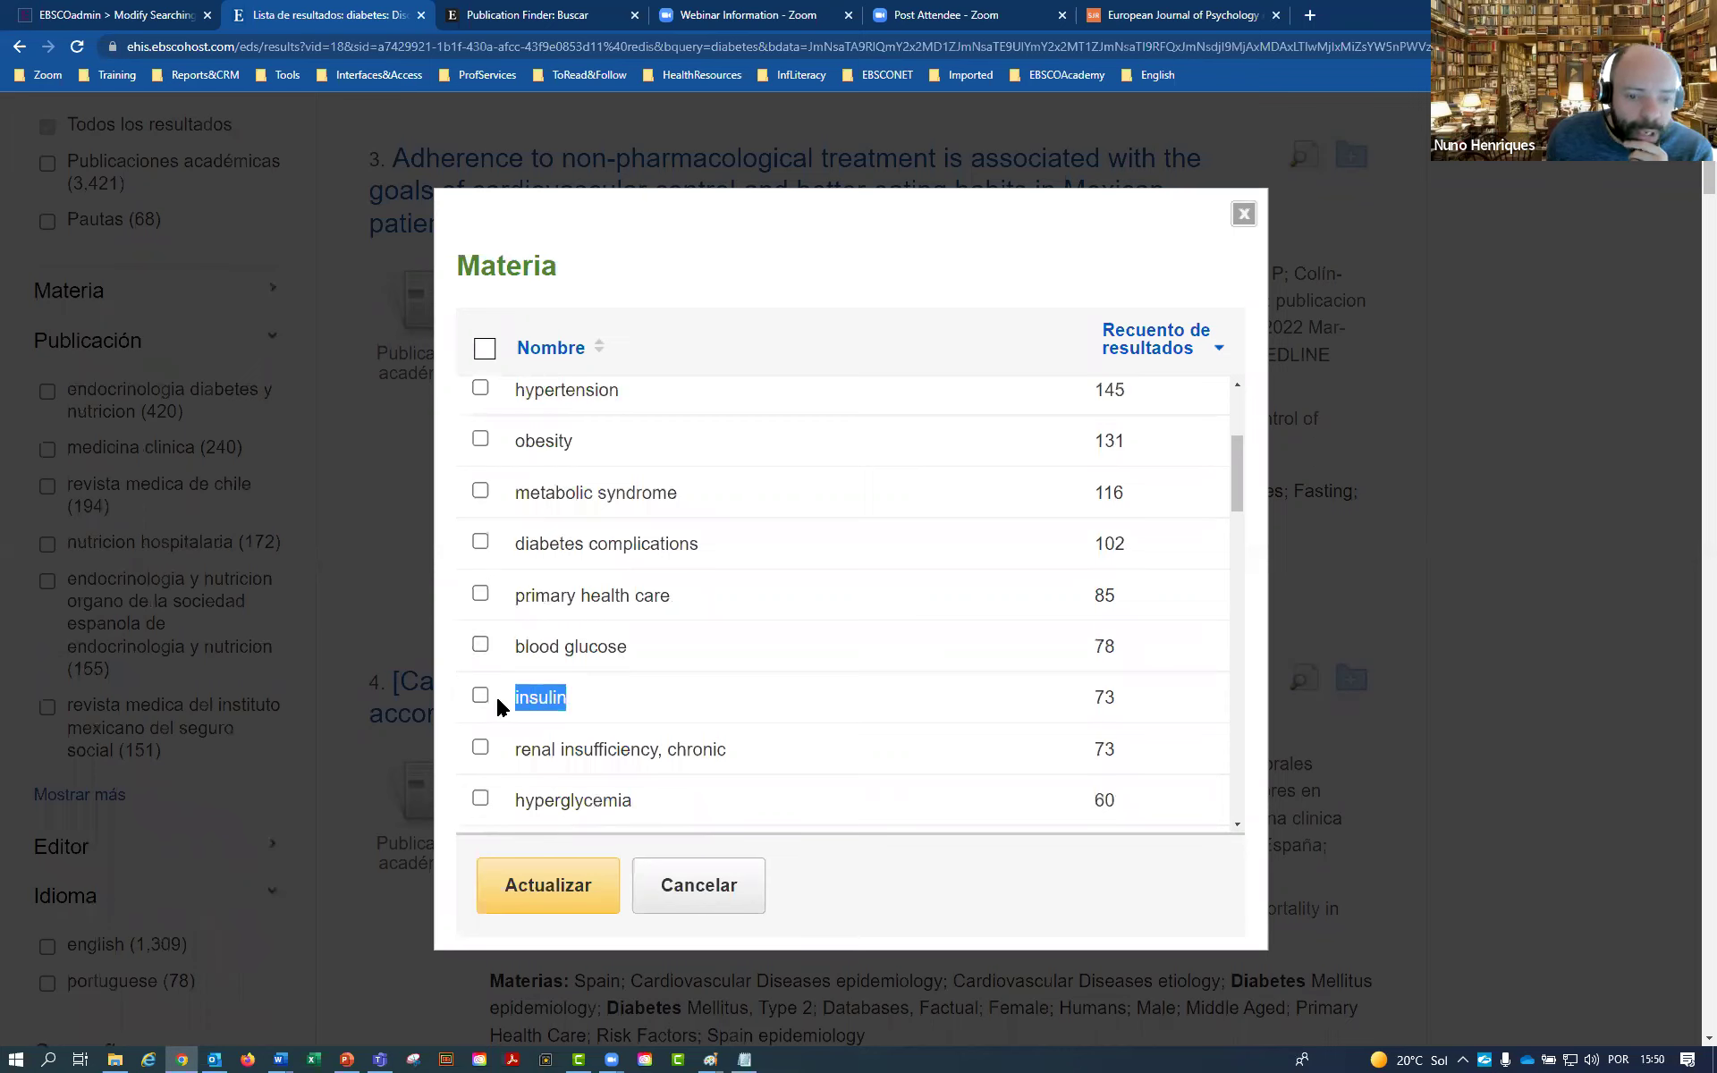
pyautogui.moveTo(638, 803); pyautogui.dragTo(514, 802)
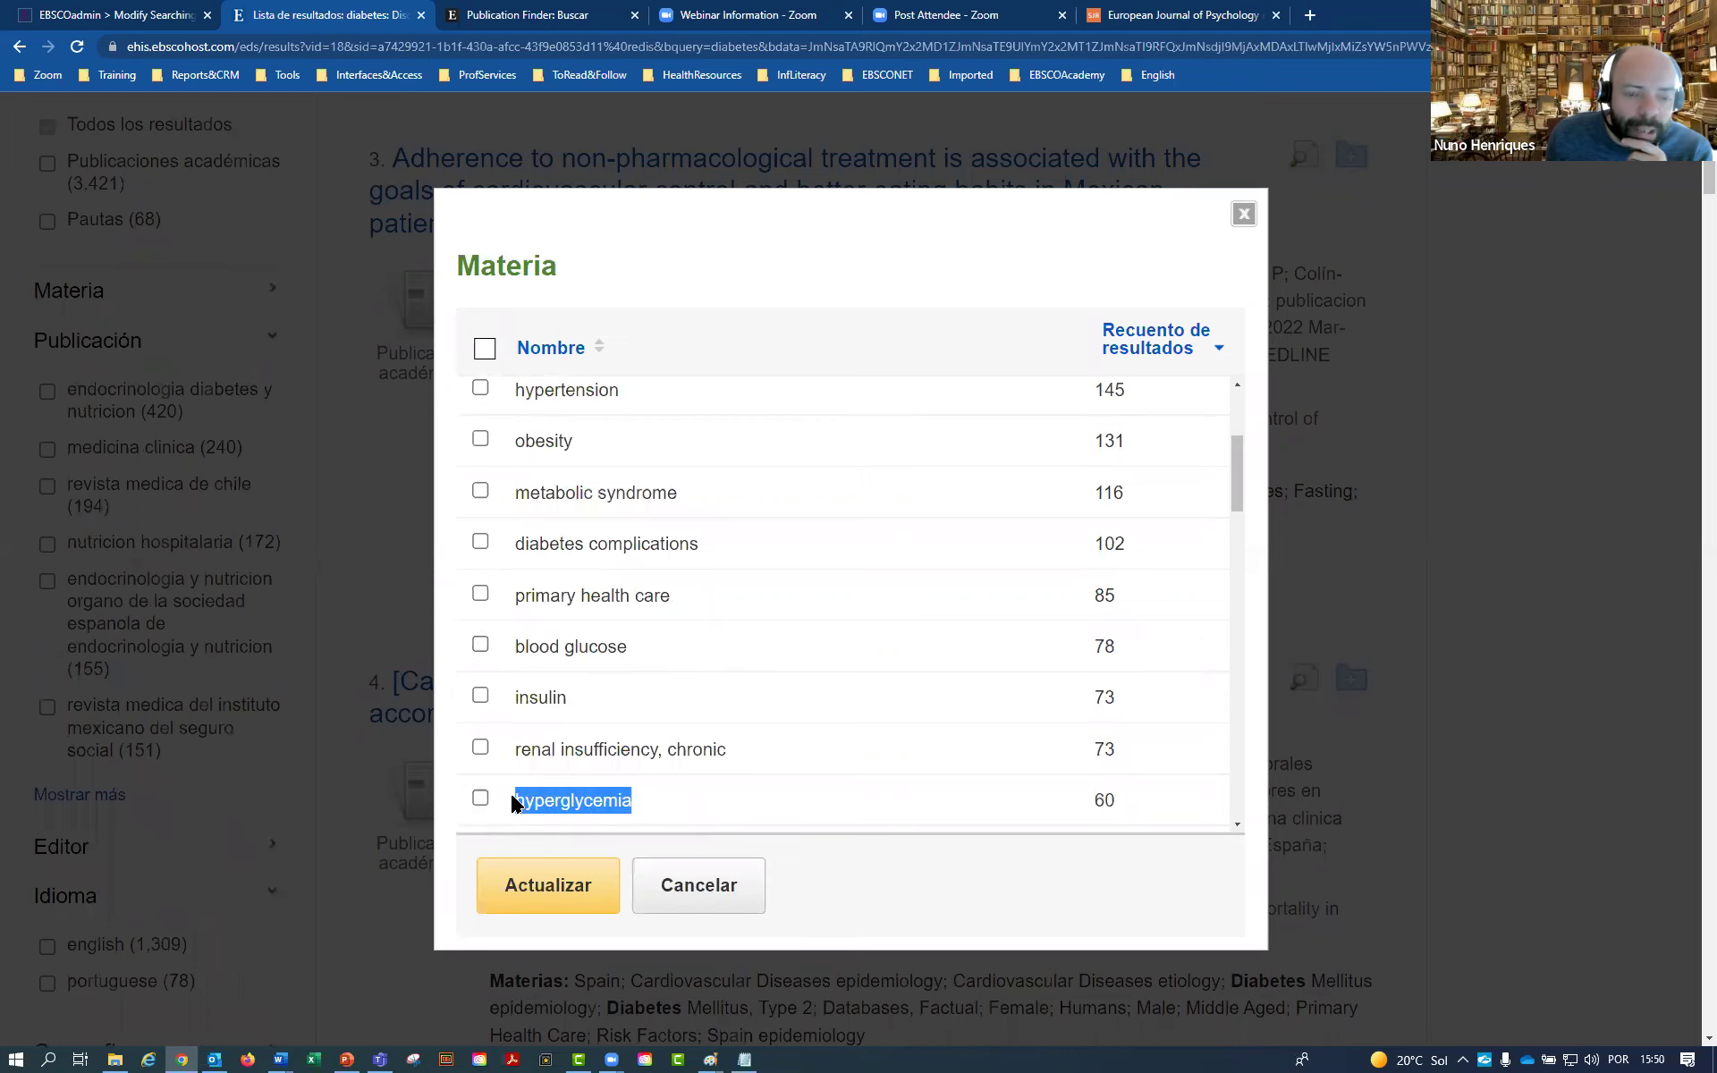
# Limit the results to the subject (Materia) obesity
pyautogui.scroll(3, 513, 803)
pyautogui.moveTo(603, 713); pyautogui.dragTo(503, 710)
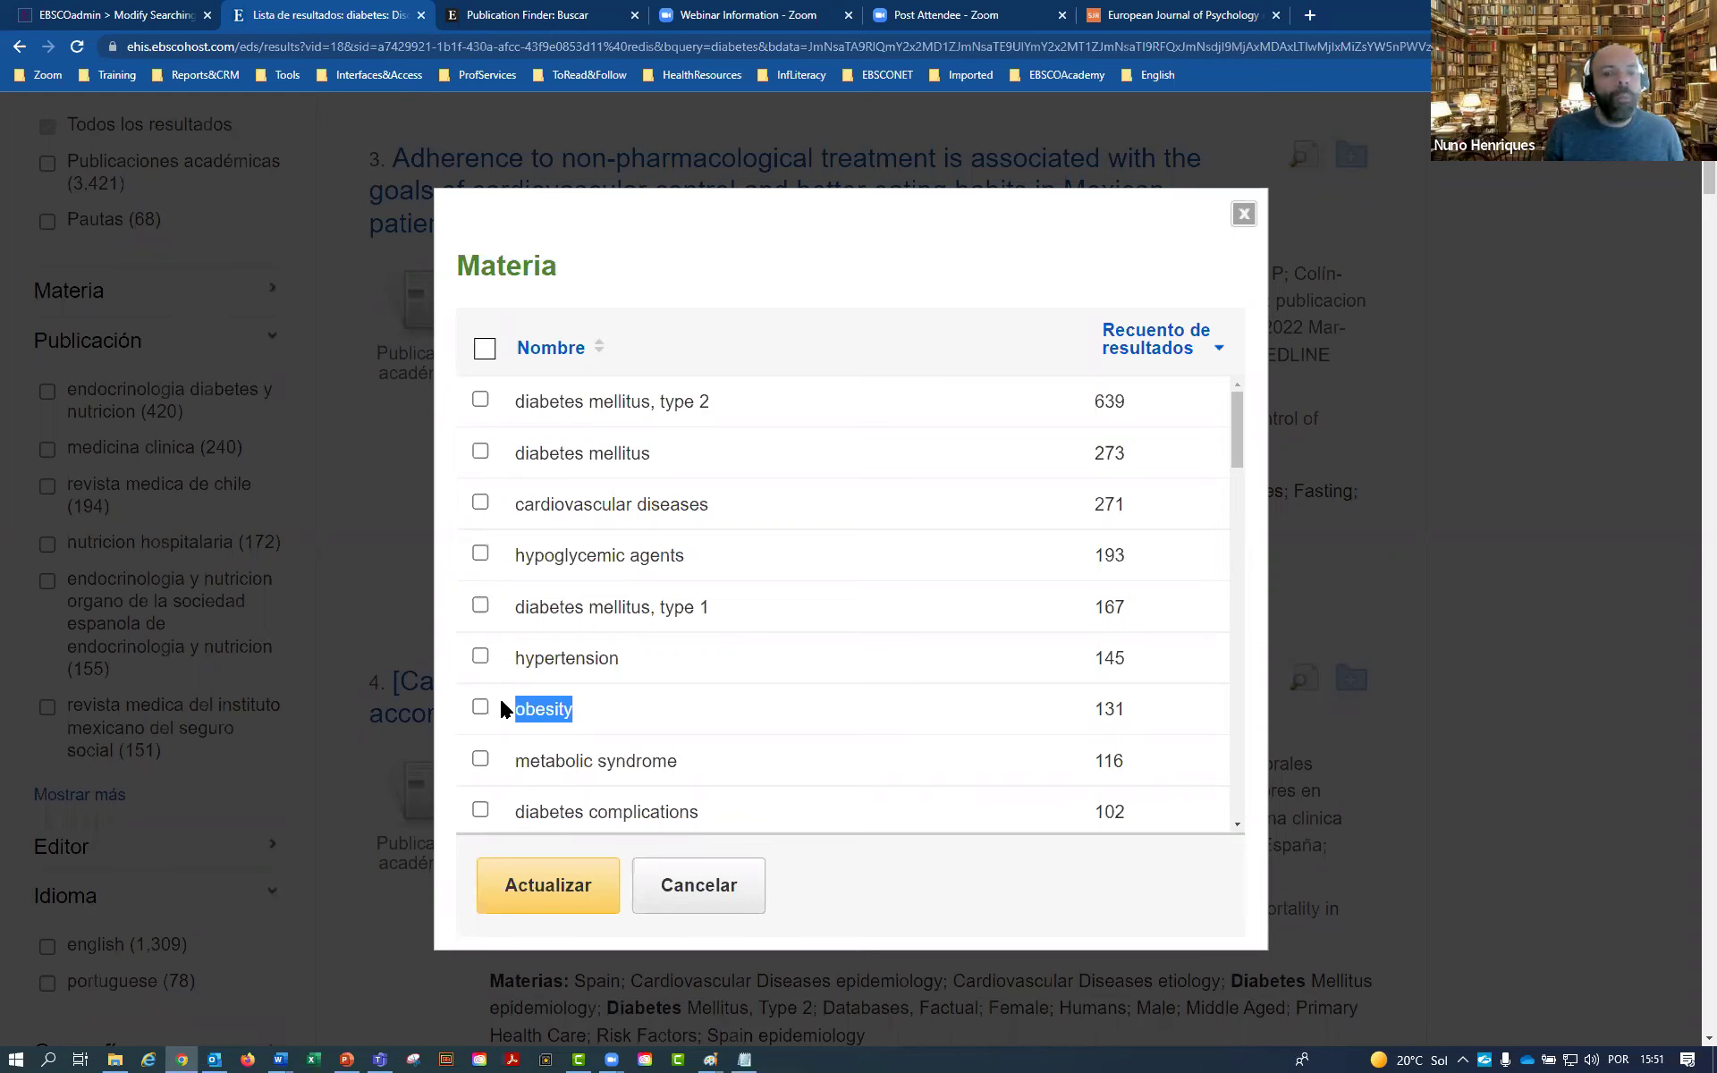
pyautogui.click(480, 707)
pyautogui.click(567, 899)
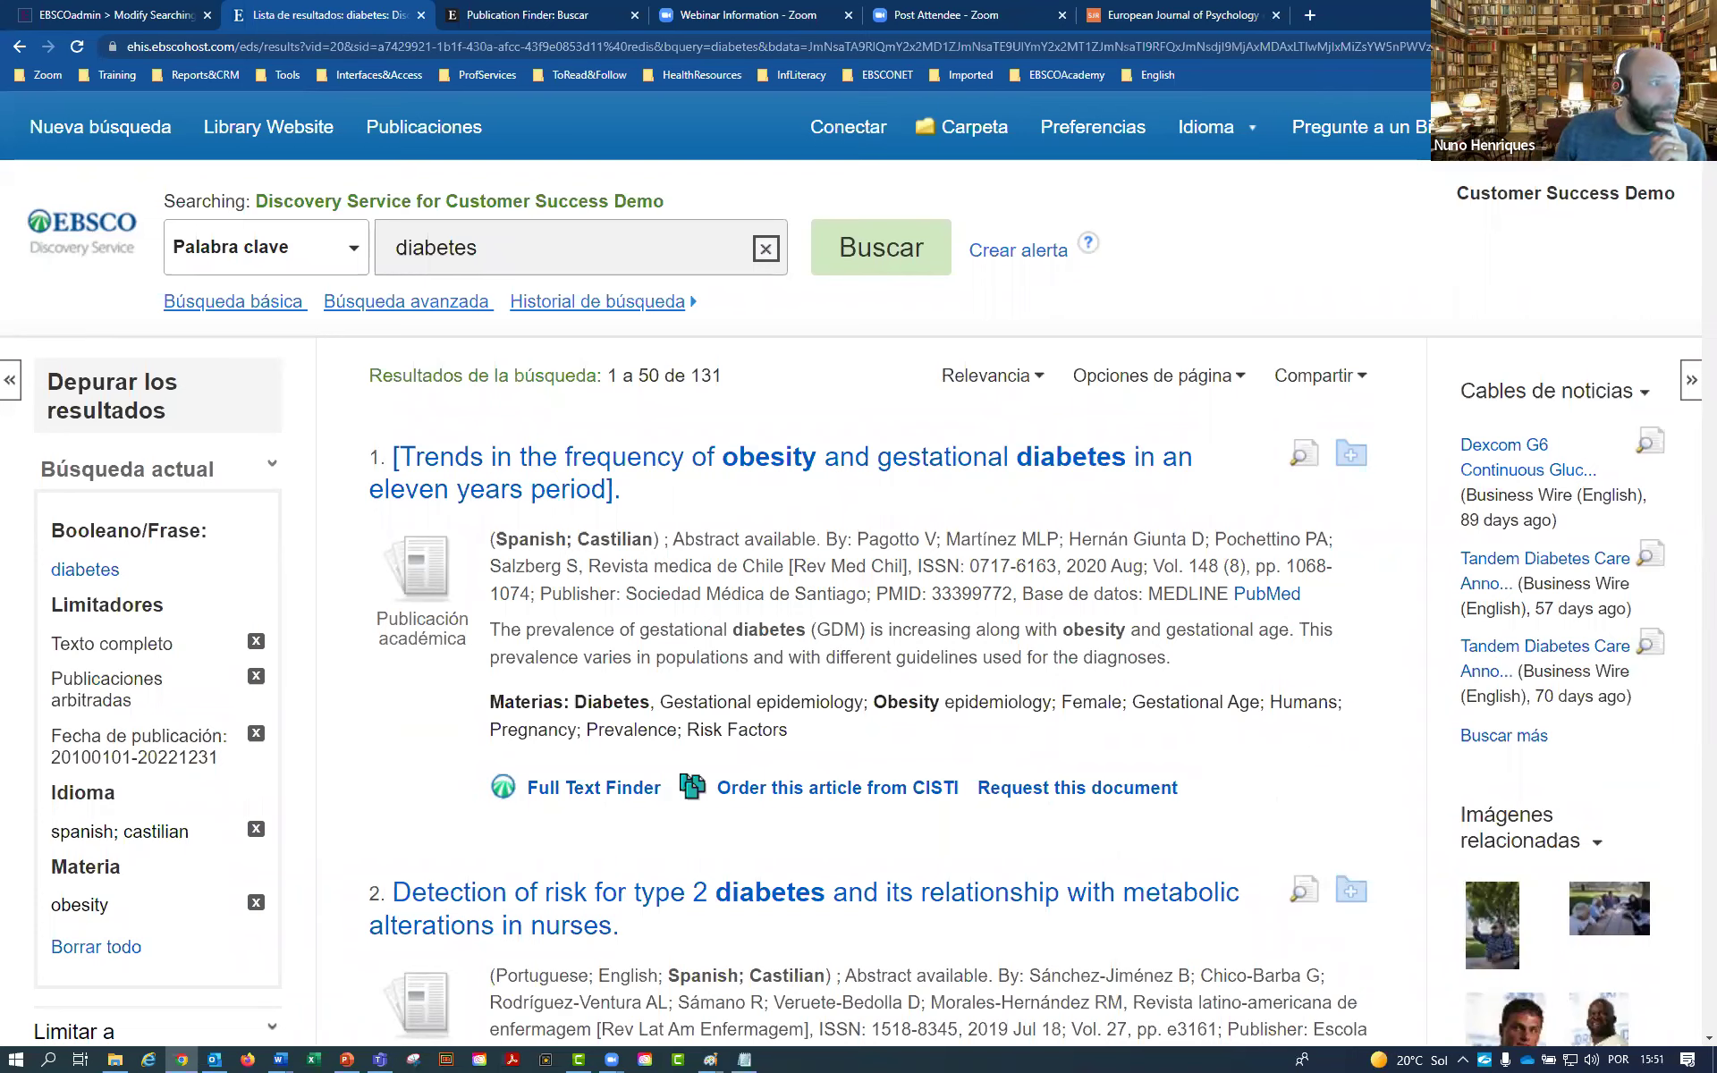
# Circle the search term diabetes, the result count, and the Materias label and Obesity subject of the first result
pyautogui.moveTo(475, 140)
pyautogui.mouseDown()
pyautogui.moveTo(372, 285)
pyautogui.moveTo(474, 170)
pyautogui.mouseUp()
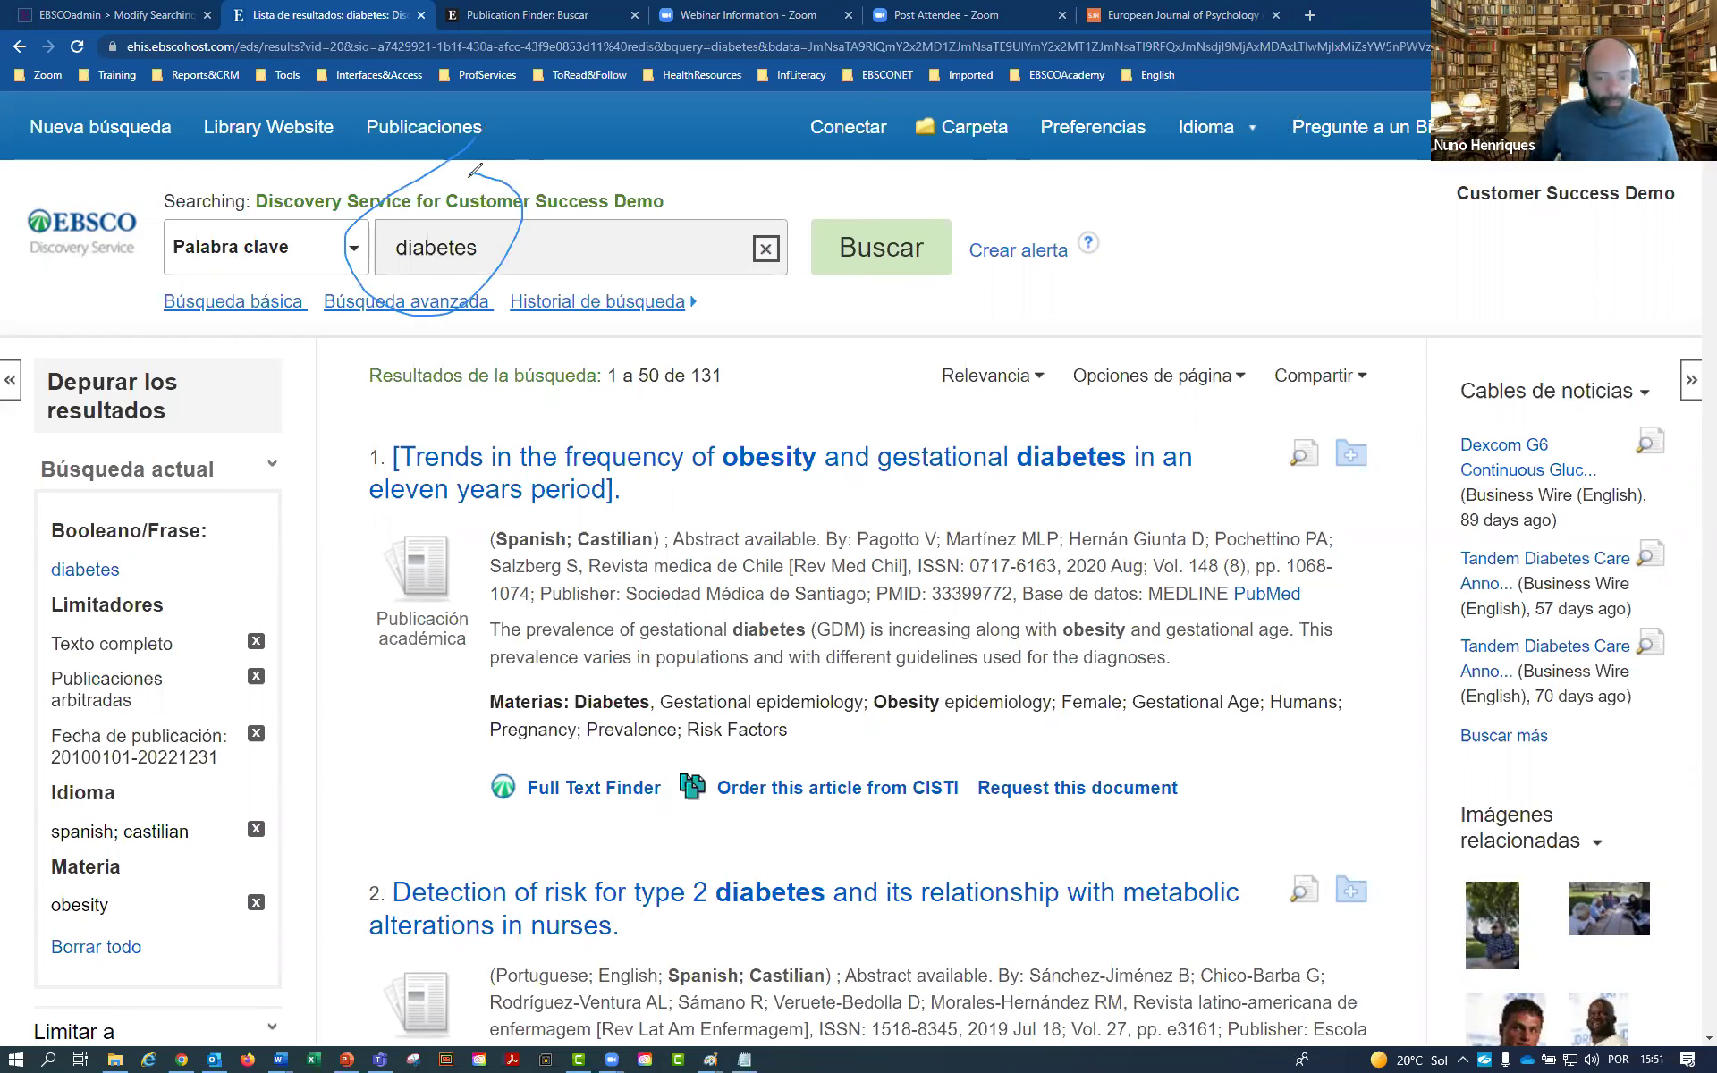
pyautogui.moveTo(749, 348)
pyautogui.mouseDown()
pyautogui.moveTo(644, 387)
pyautogui.moveTo(798, 358)
pyautogui.moveTo(751, 315)
pyautogui.mouseUp()
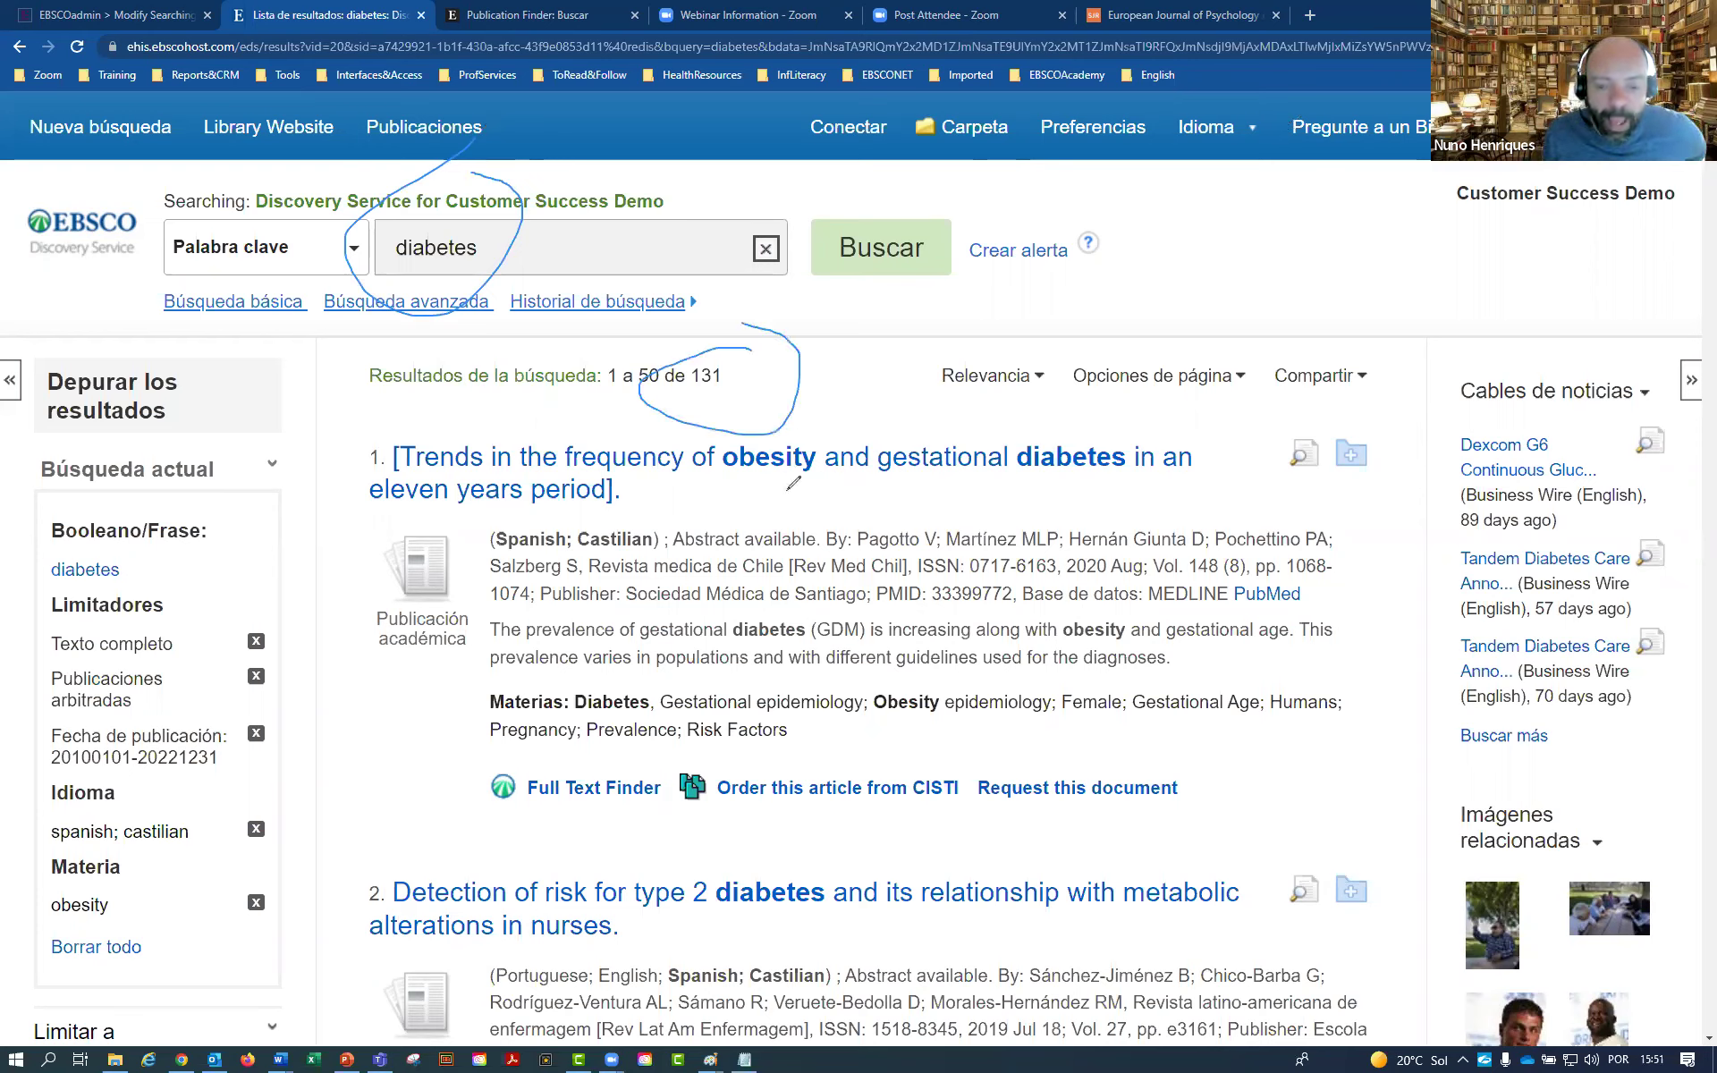
pyautogui.moveTo(542, 676)
pyautogui.mouseDown()
pyautogui.moveTo(519, 675)
pyautogui.moveTo(586, 708)
pyautogui.moveTo(582, 687)
pyautogui.mouseUp()
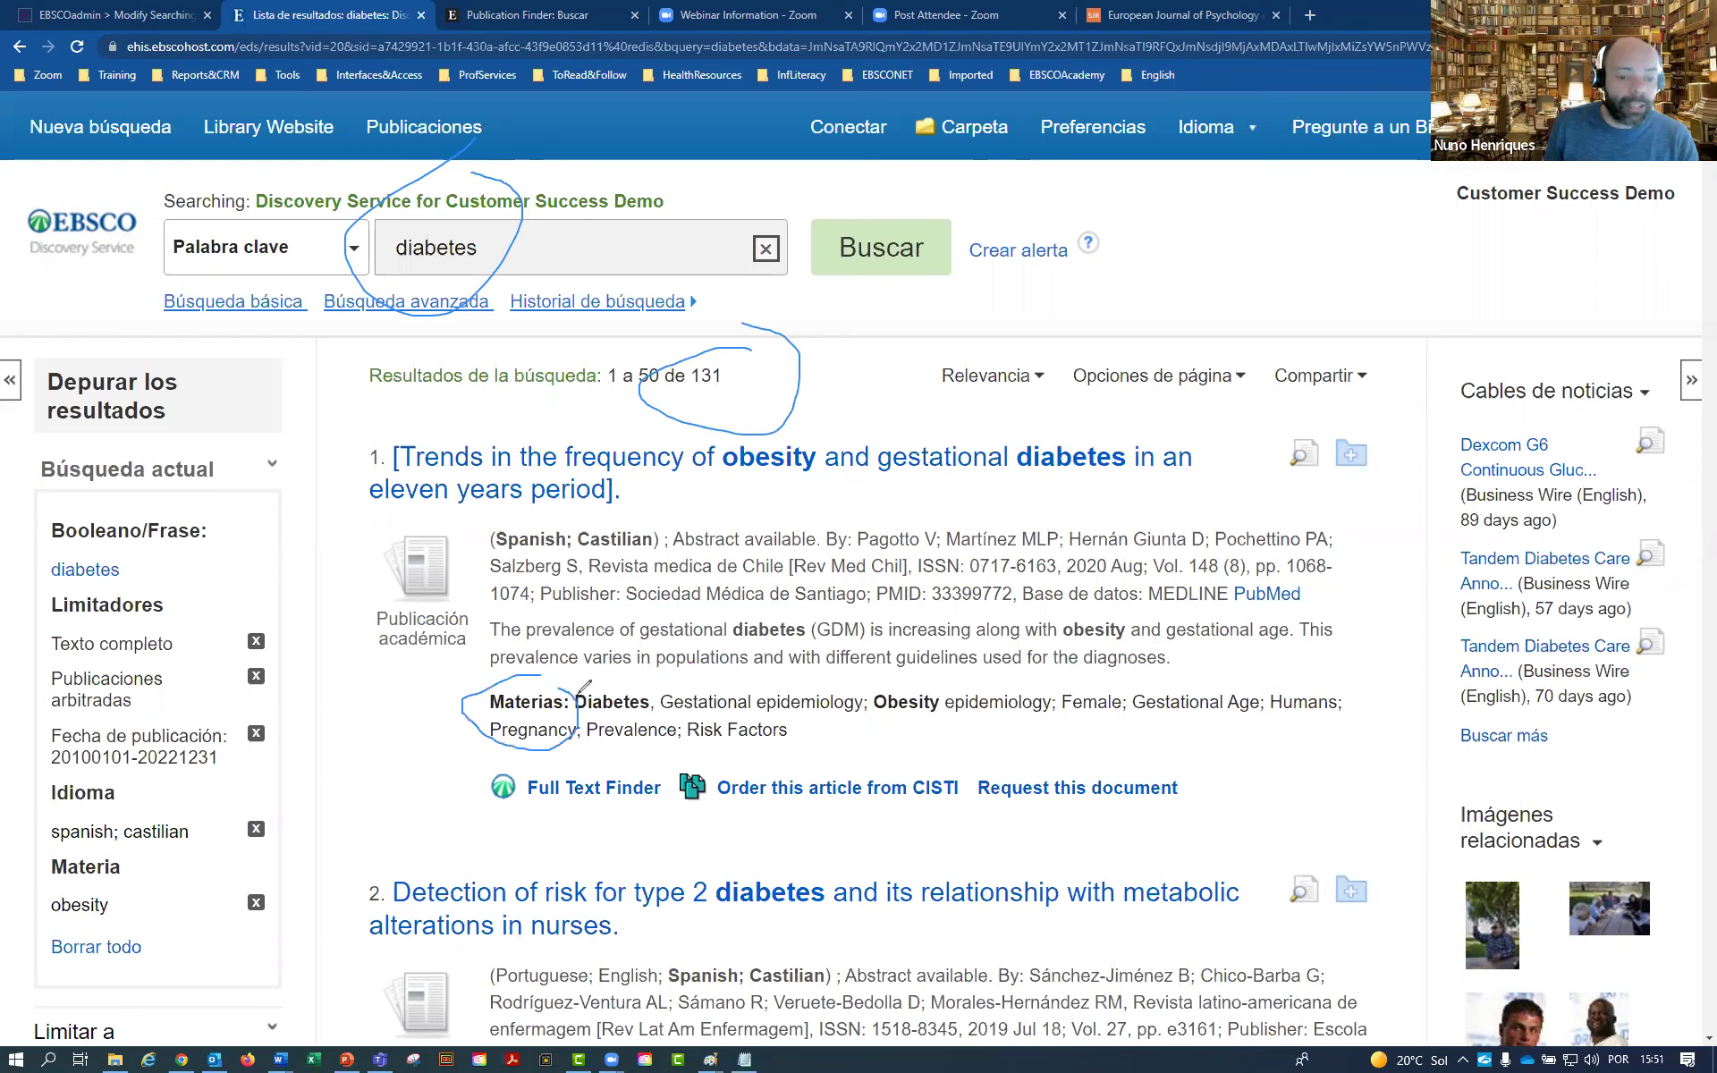
pyautogui.moveTo(950, 673)
pyautogui.mouseDown()
pyautogui.moveTo(877, 678)
pyautogui.moveTo(895, 749)
pyautogui.moveTo(962, 684)
pyautogui.moveTo(910, 657)
pyautogui.mouseUp()
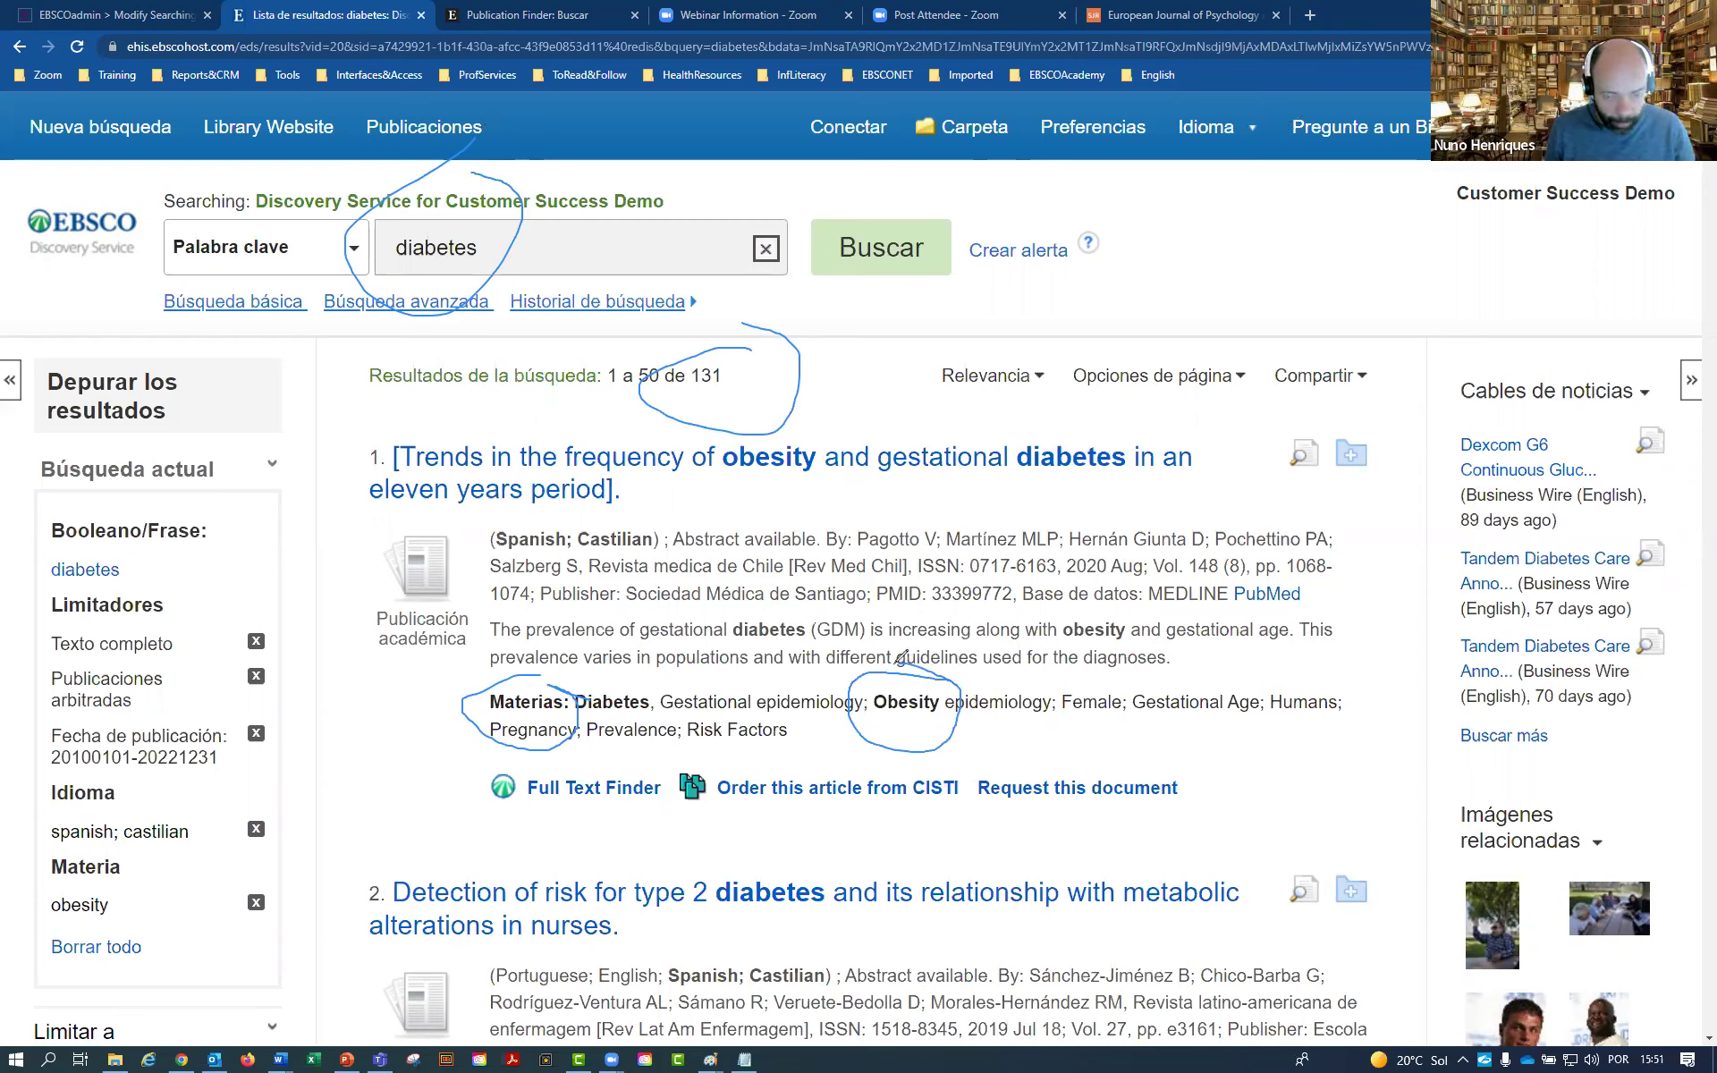
pyautogui.moveTo(568, 652)
pyautogui.mouseDown()
pyautogui.moveTo(460, 685)
pyautogui.moveTo(593, 756)
pyautogui.moveTo(1154, 759)
pyautogui.moveTo(1346, 703)
pyautogui.moveTo(953, 655)
pyautogui.moveTo(513, 704)
pyautogui.mouseUp()
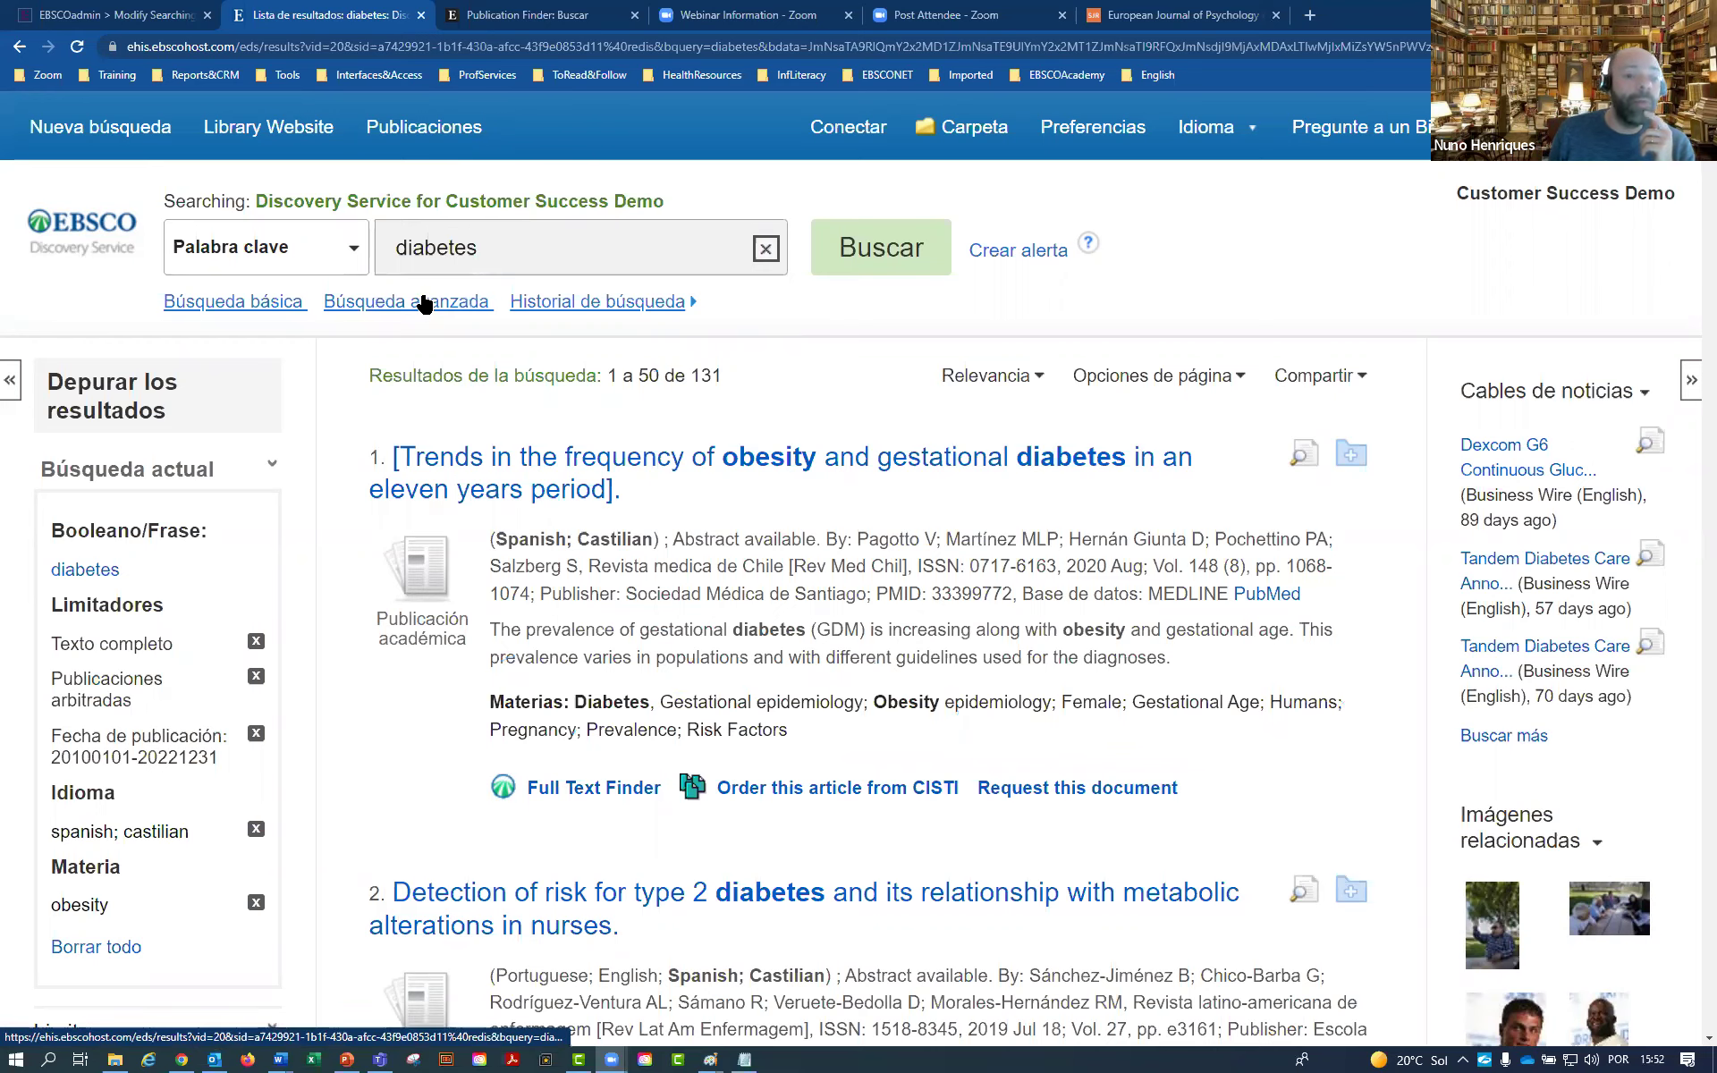
# Open the detailed record of result 2, on detection of risk for type 2 diabetes in nurses, and highlight its title
pyautogui.scroll(-5, 427, 308)
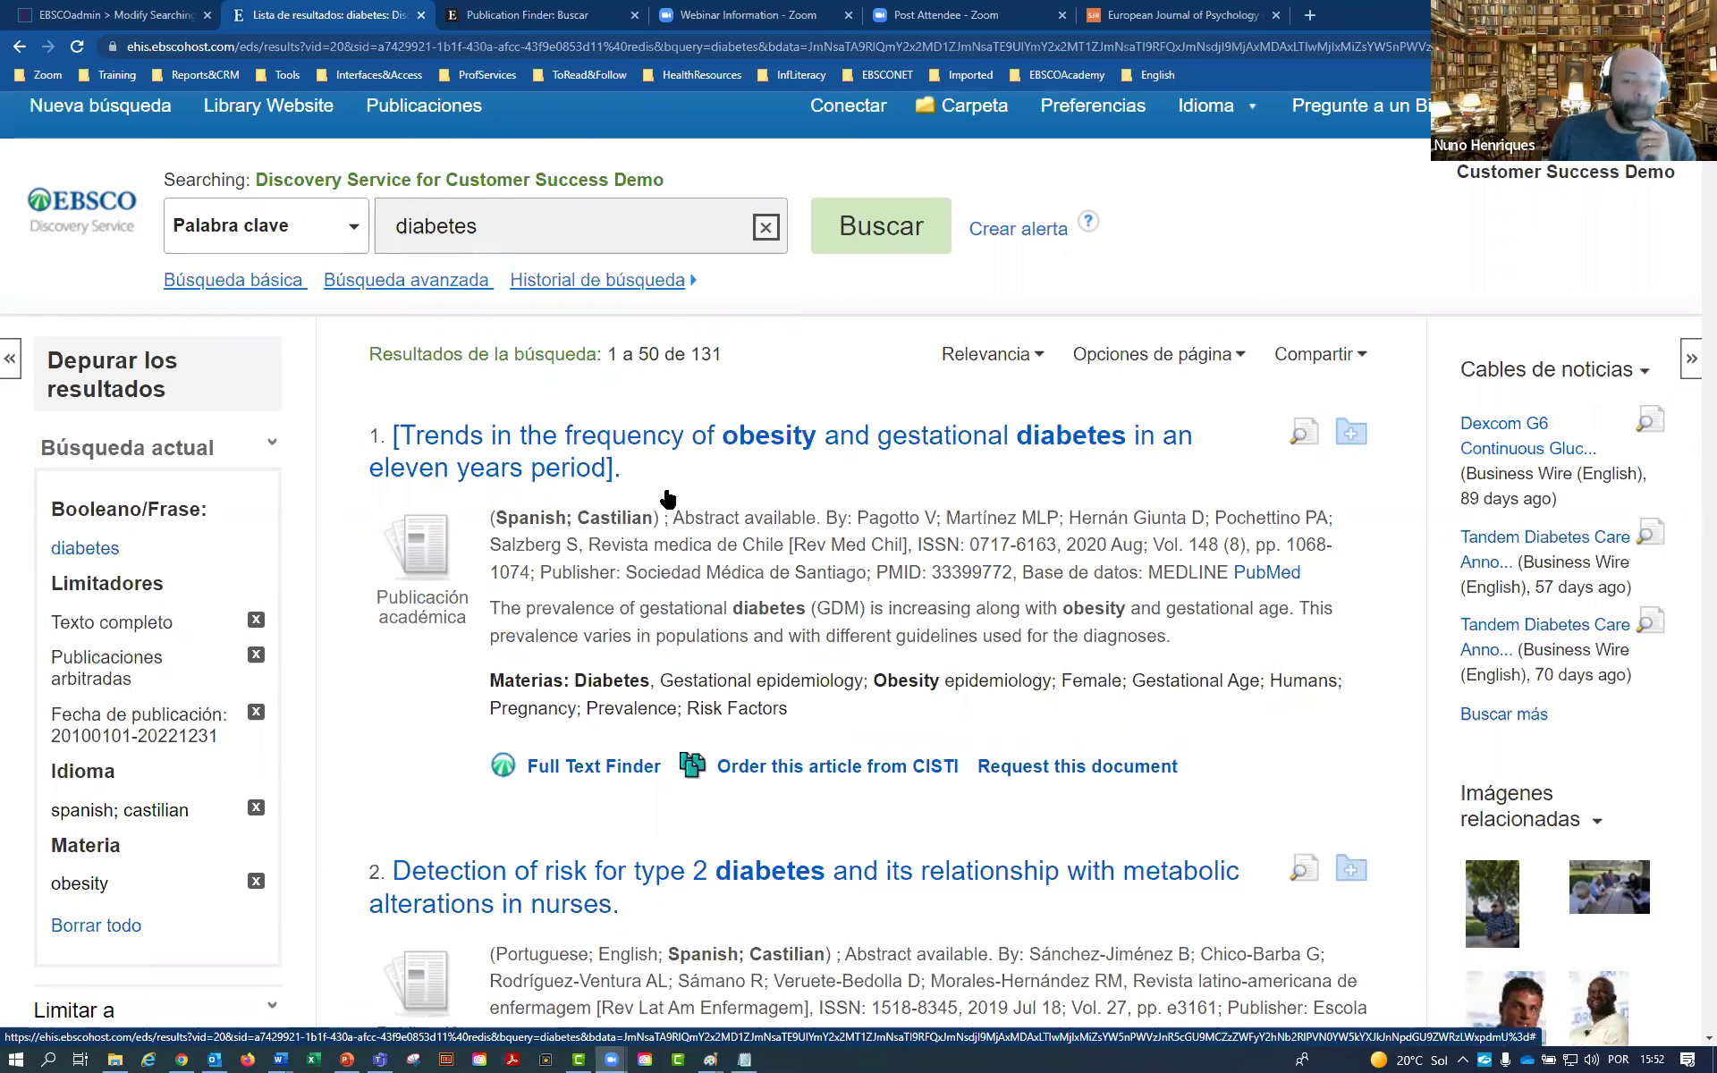
pyautogui.click(701, 447)
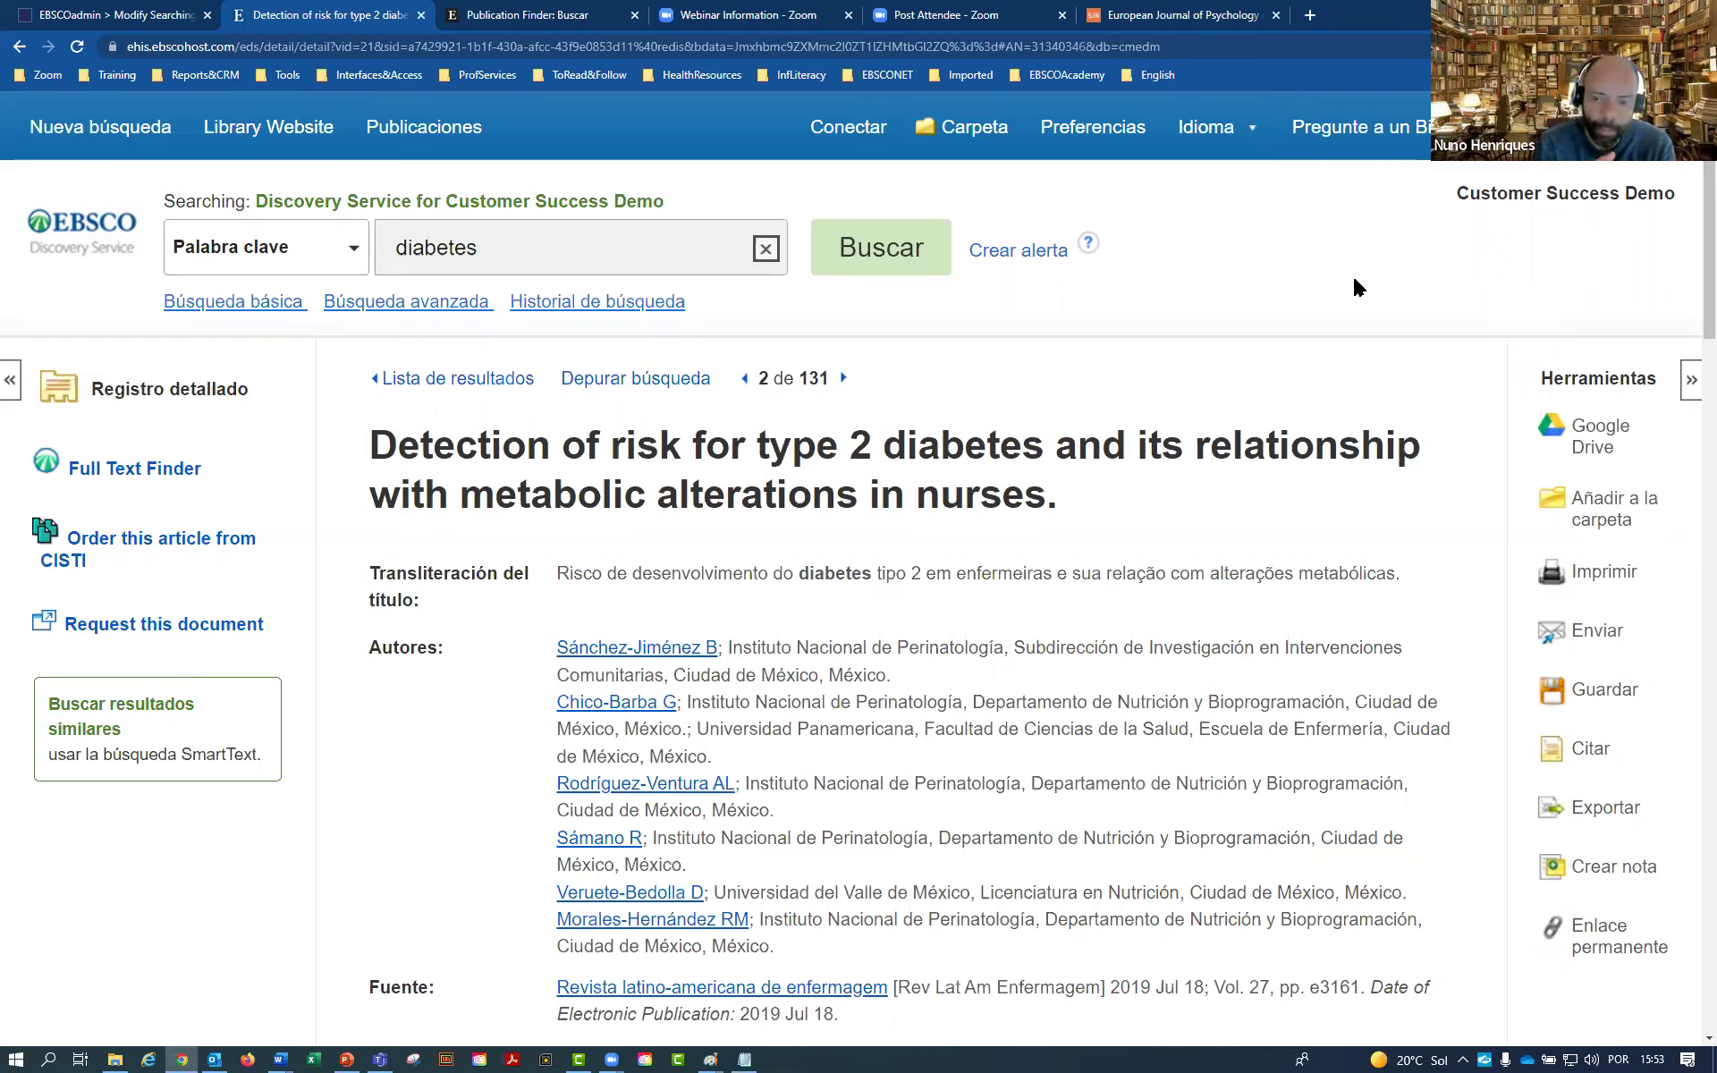
pyautogui.moveTo(1059, 499); pyautogui.dragTo(375, 438)
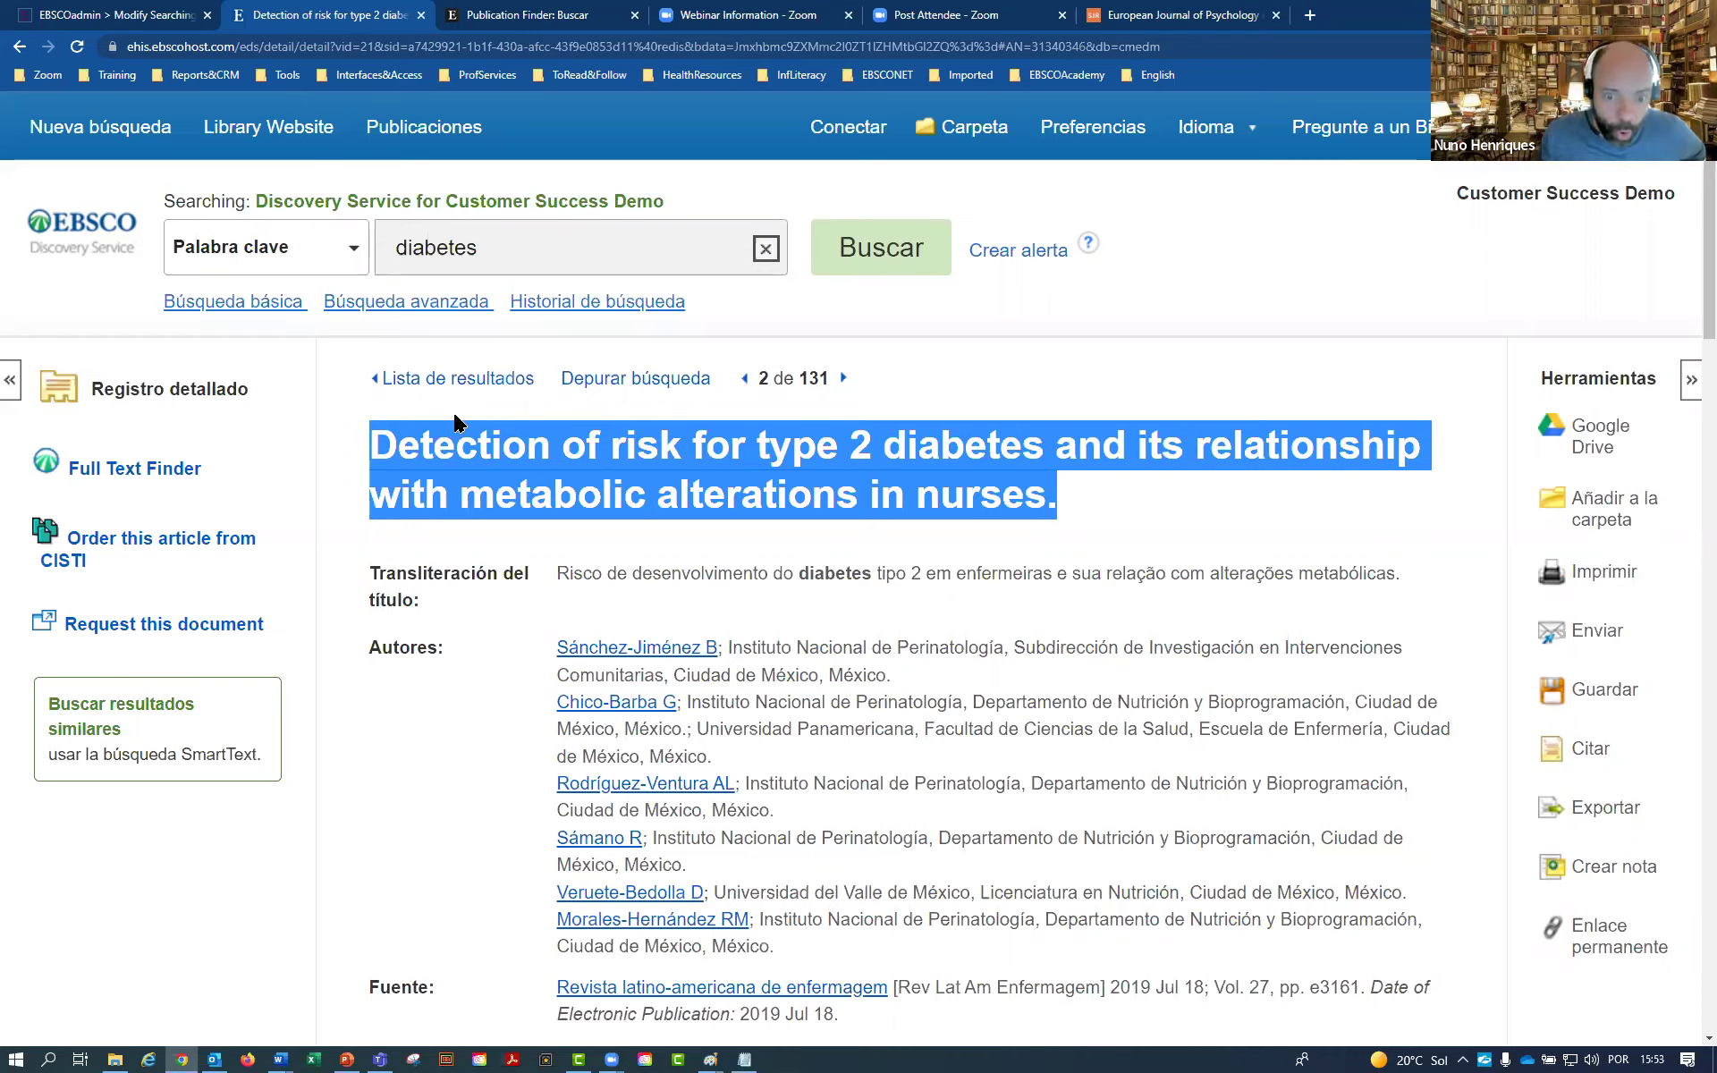
# Highlight the record's author list, the publication year in its source field (Fuente), and its title
pyautogui.scroll(-3, 778, 697)
pyautogui.moveTo(782, 678); pyautogui.dragTo(560, 383)
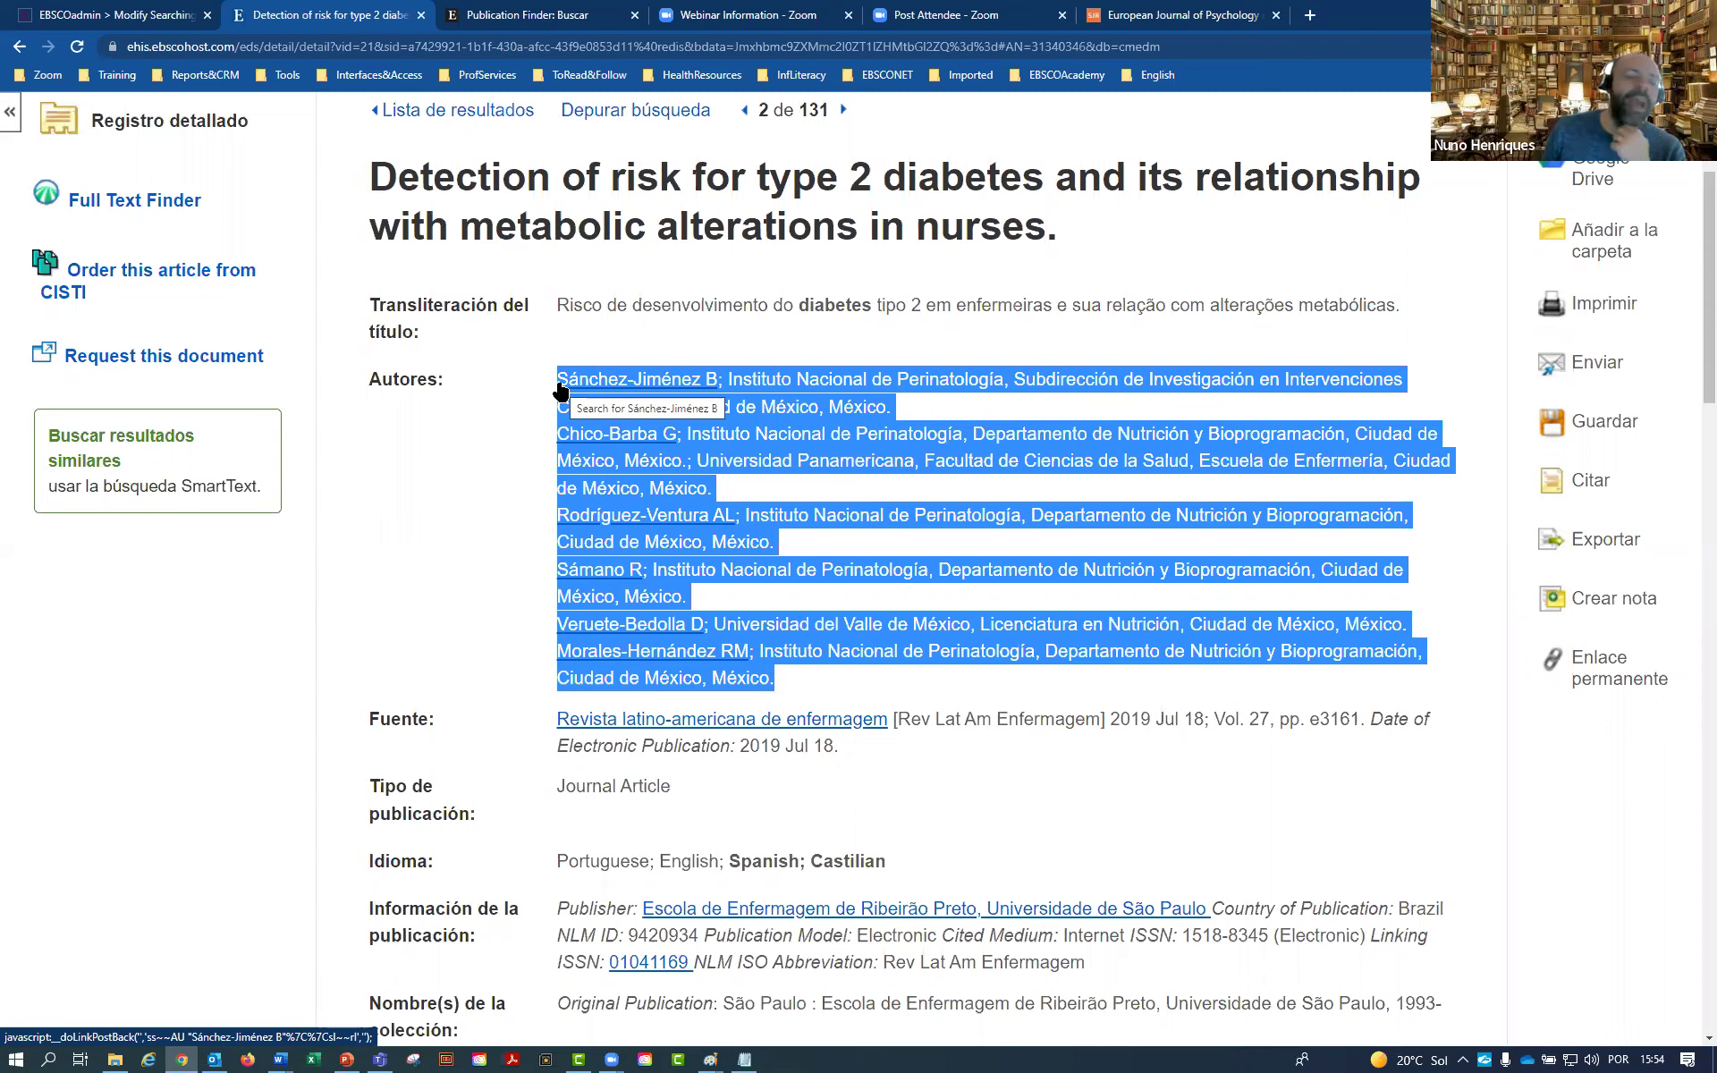
pyautogui.click(786, 658)
pyautogui.moveTo(755, 651); pyautogui.dragTo(730, 739)
pyautogui.click(481, 414)
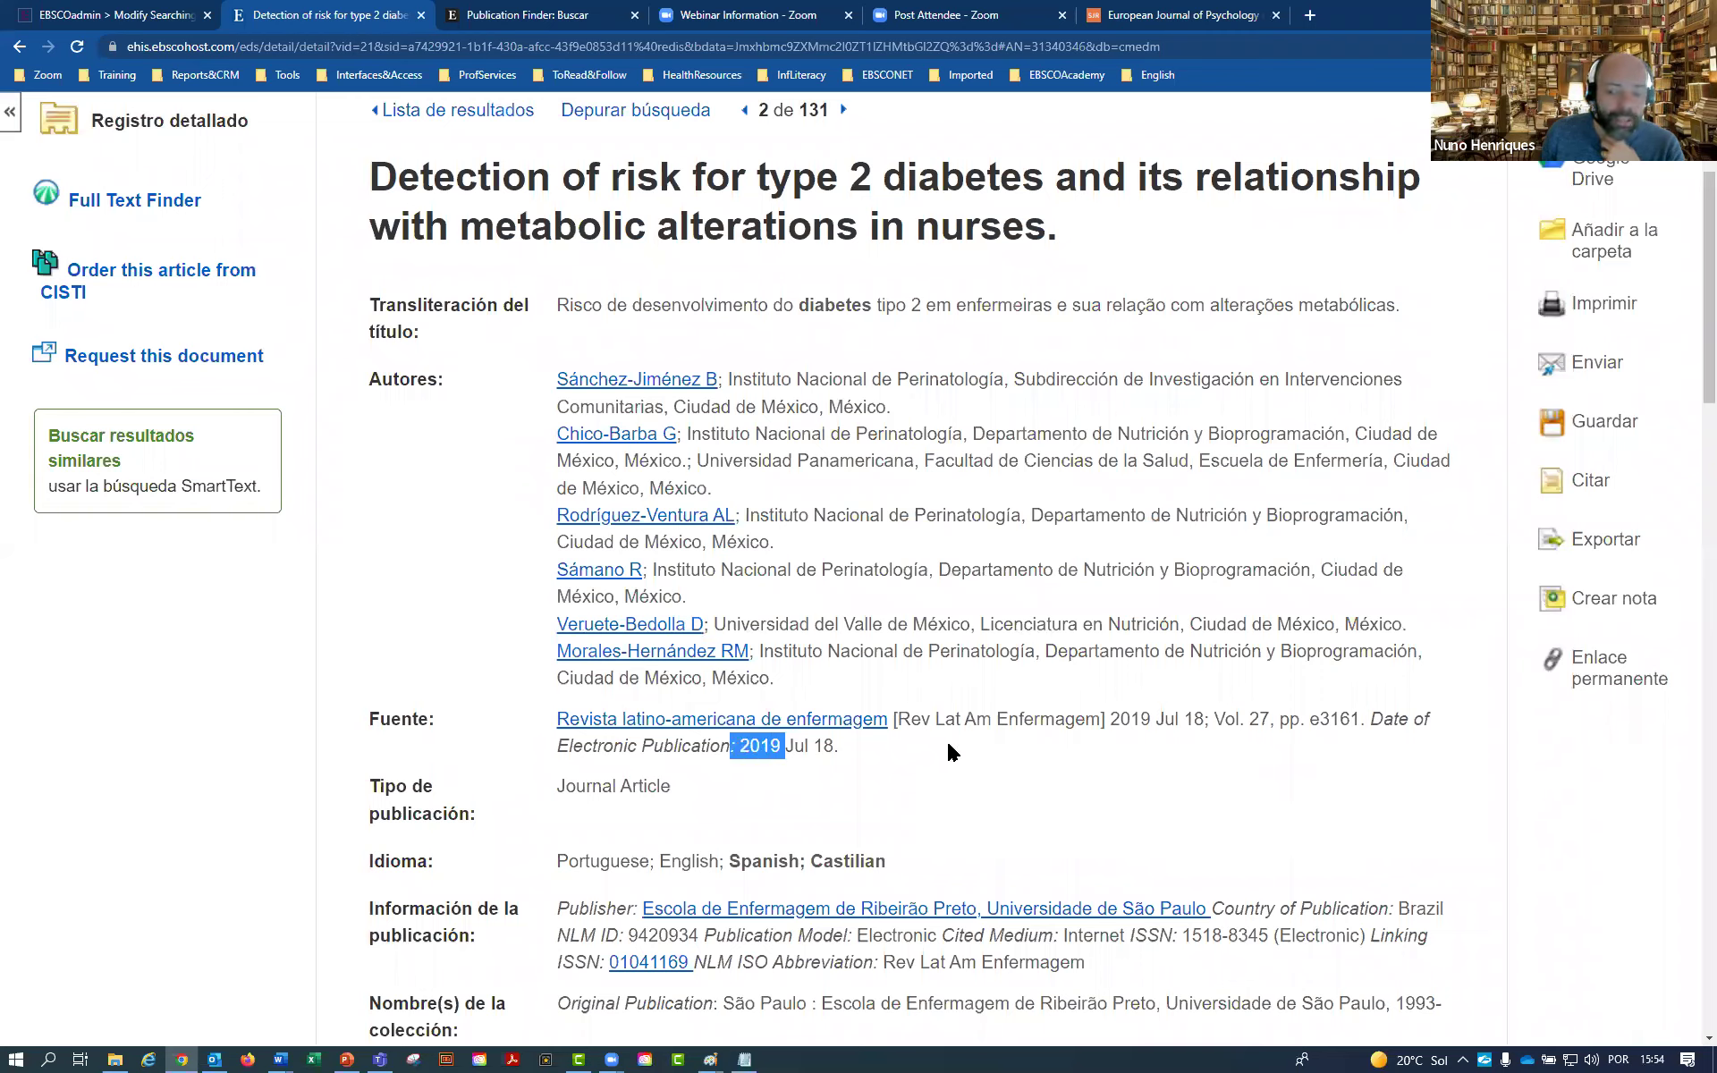
pyautogui.moveTo(1152, 720); pyautogui.dragTo(1102, 718)
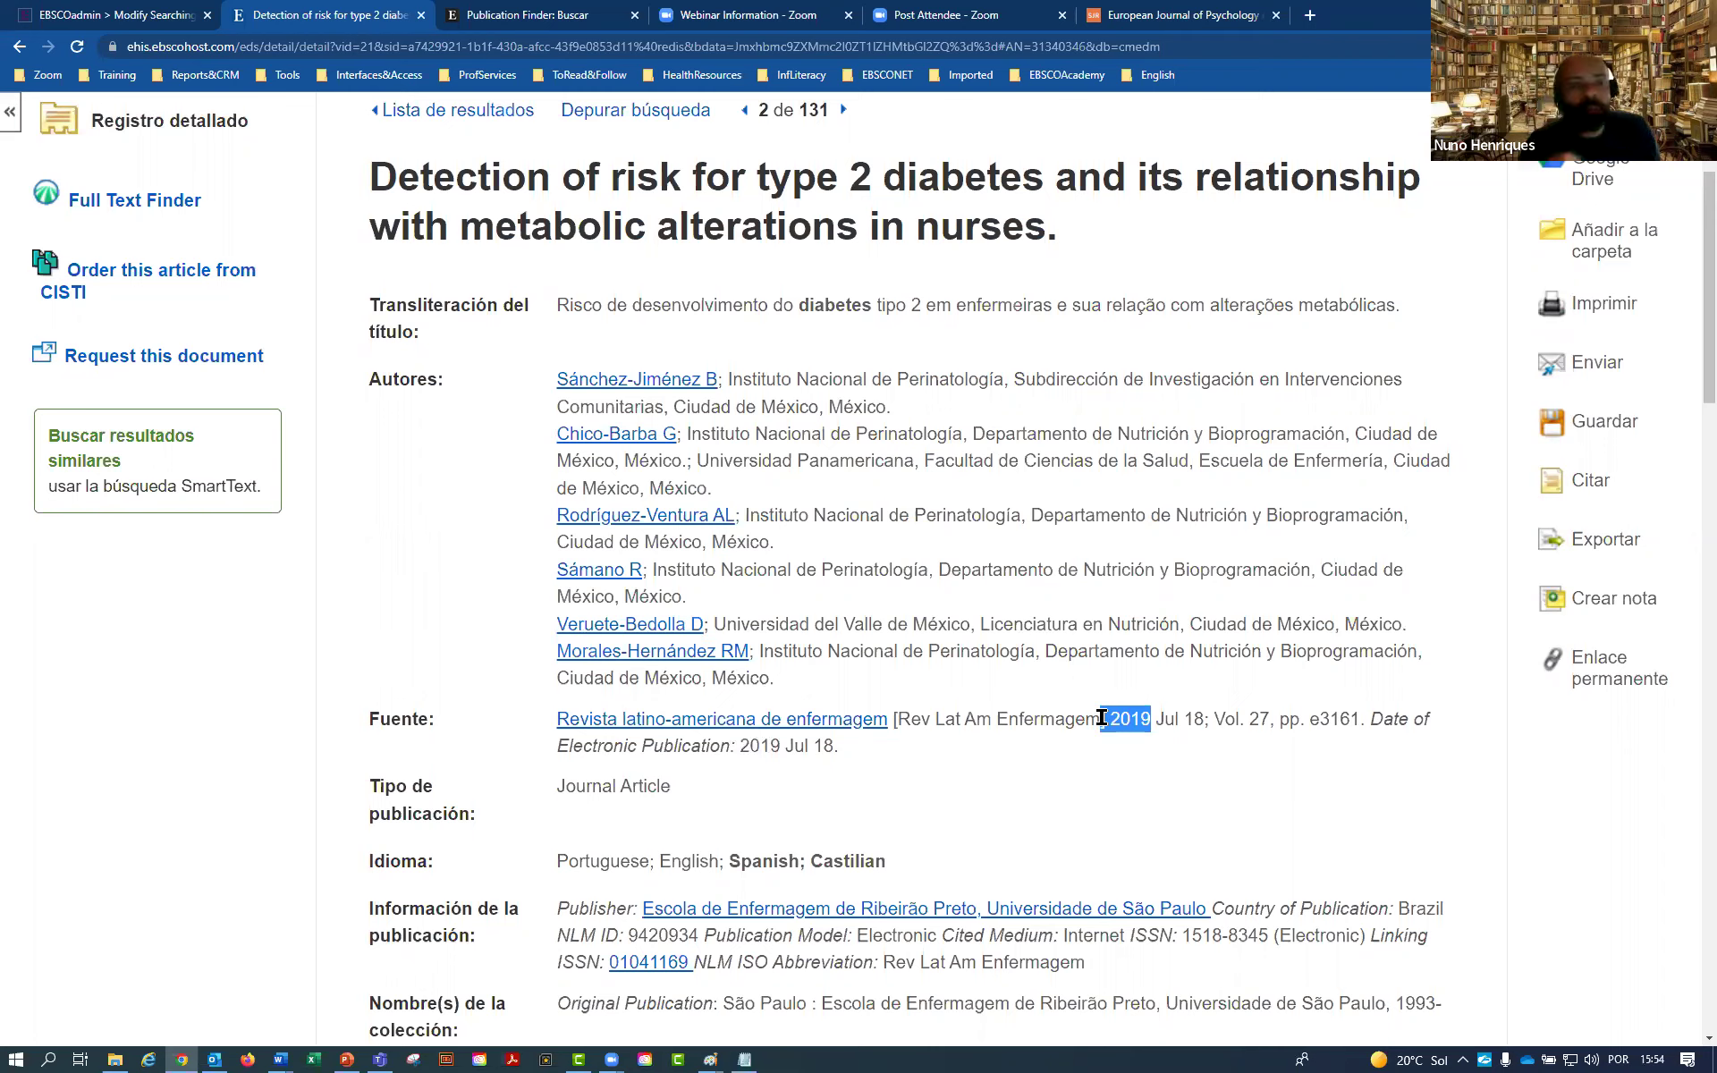
pyautogui.moveTo(1069, 240); pyautogui.dragTo(387, 188)
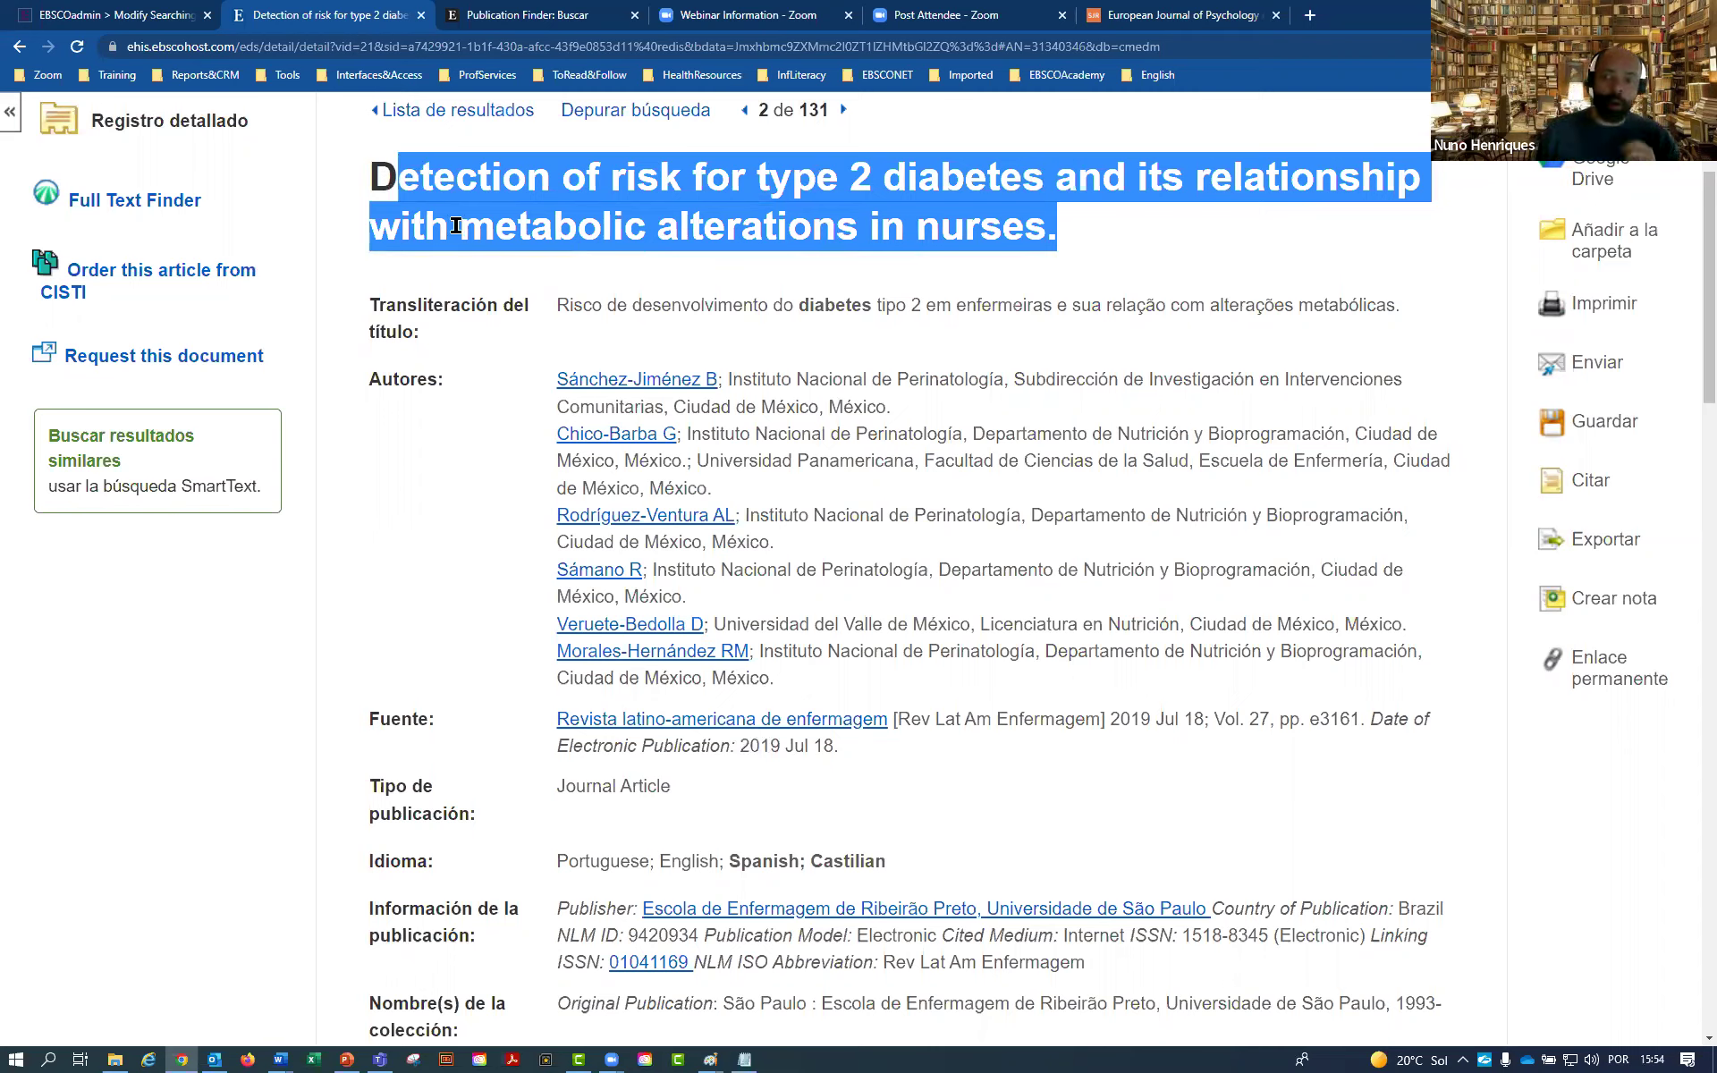
# Display the citation formats for the record and select the APA, 7.ª edición reference, showing its copy options
pyautogui.click(1588, 485)
pyautogui.moveTo(1441, 345); pyautogui.dragTo(1442, 395)
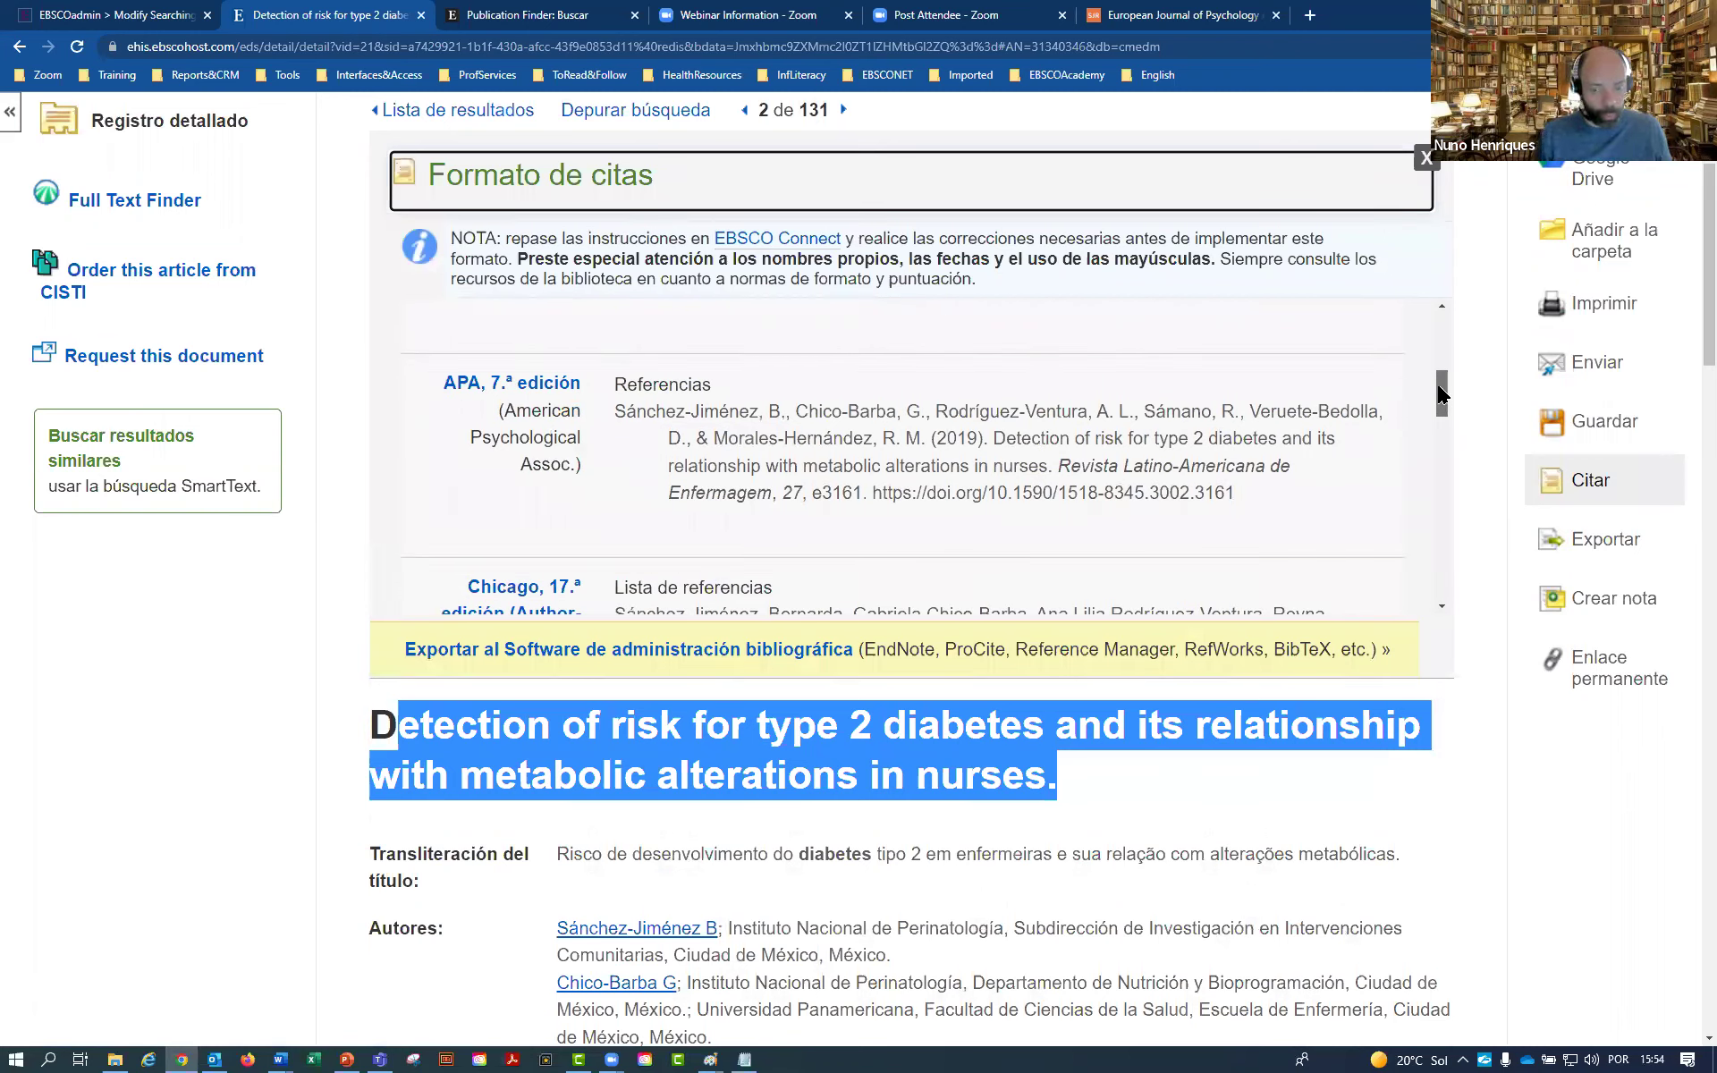
pyautogui.moveTo(1265, 528); pyautogui.dragTo(618, 416)
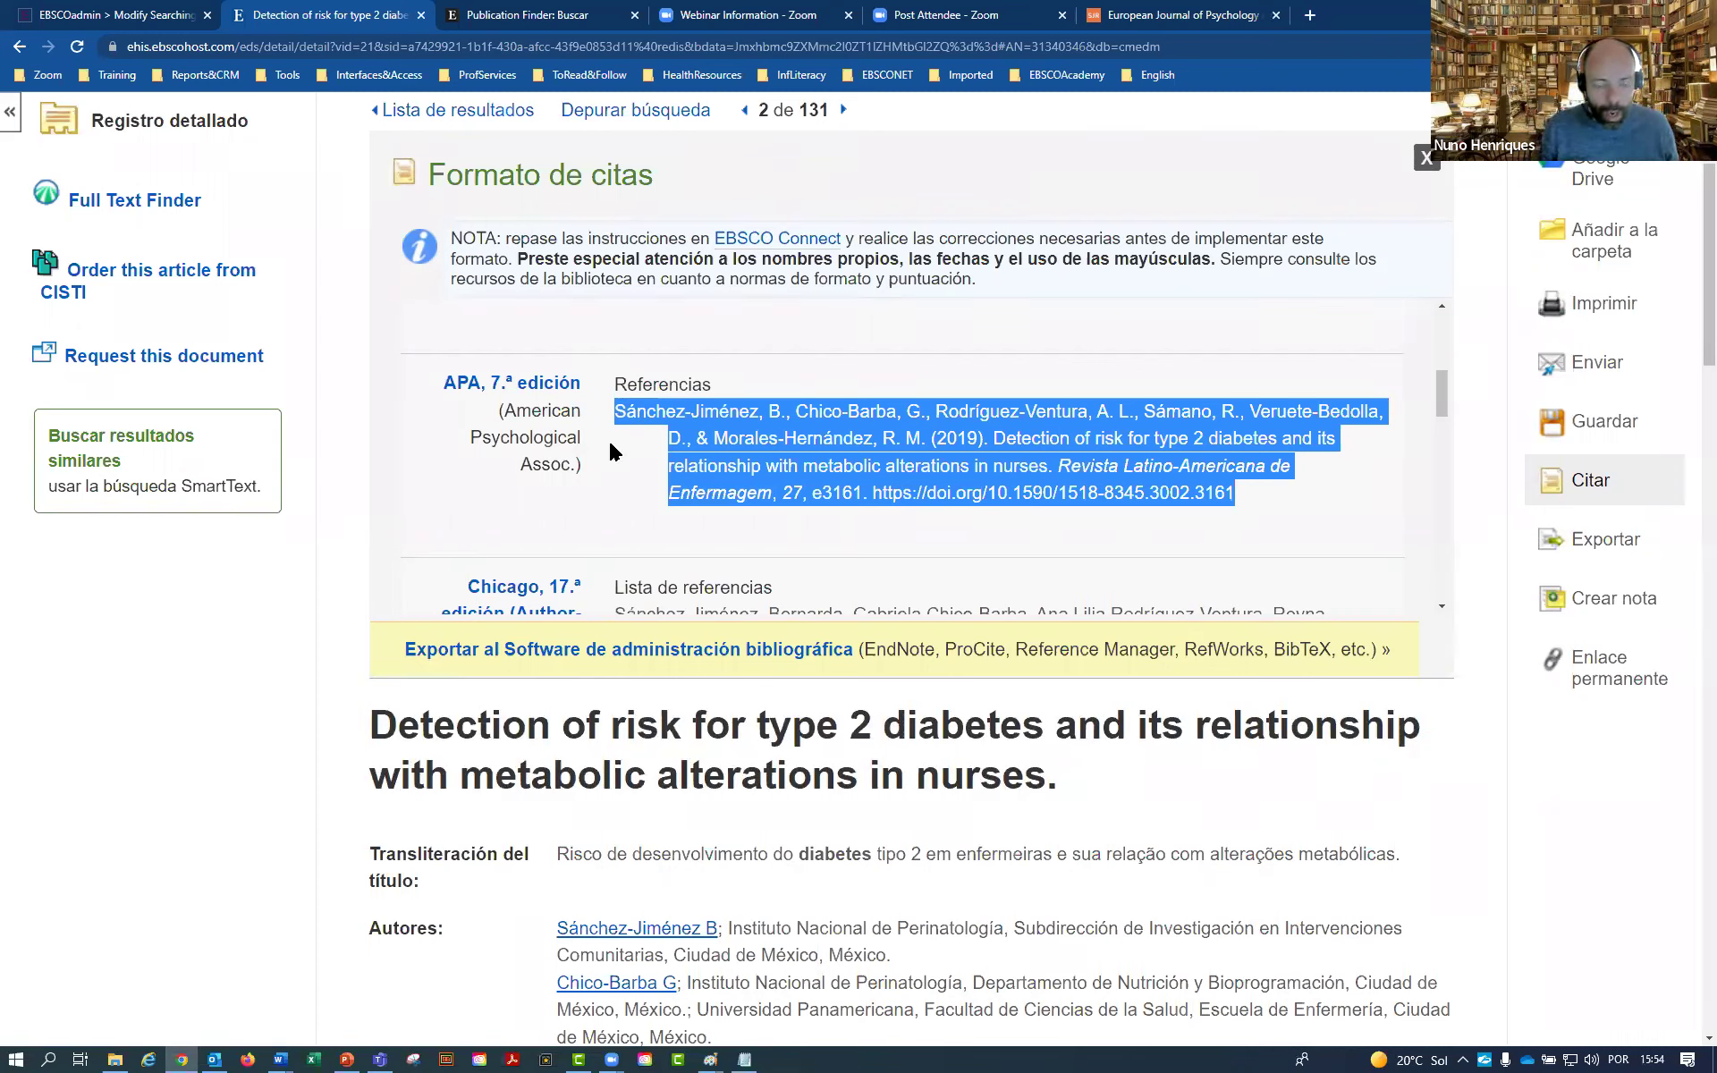
pyautogui.rightClick(729, 458)
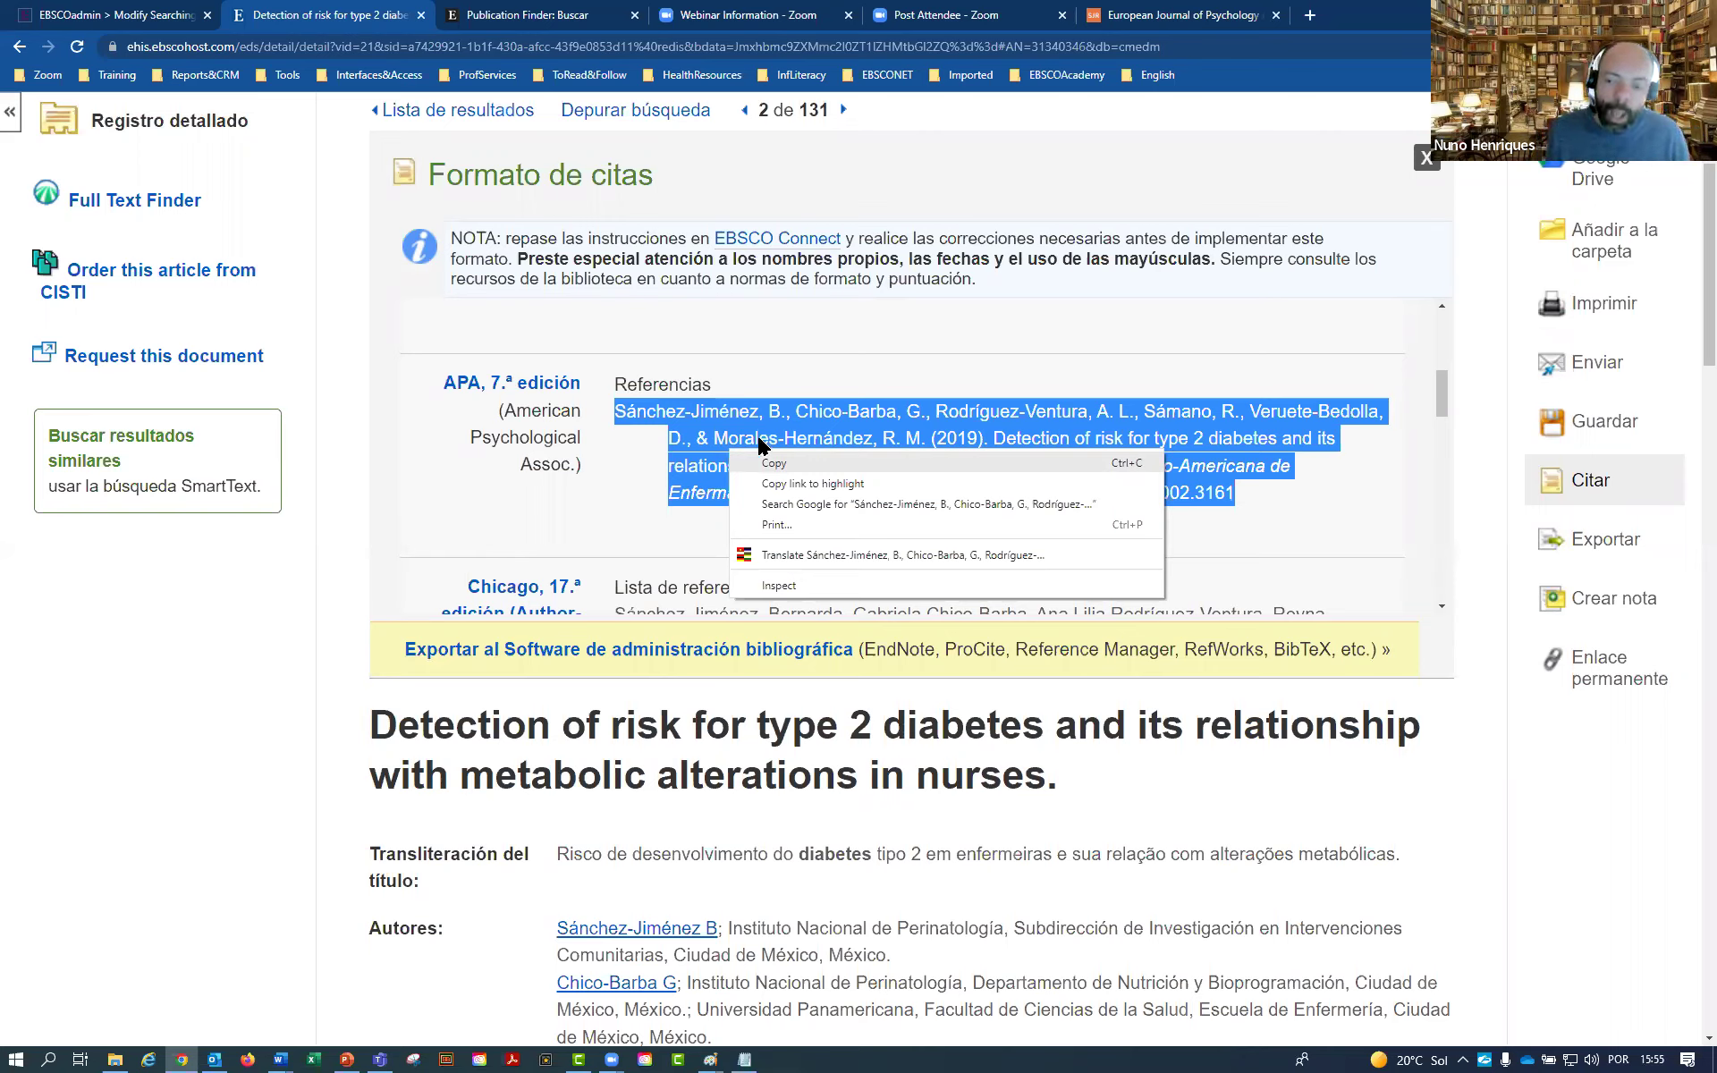
# View the record's export options, highlight the RIS, BibTeX, Zotero and RefWorks entries, and cancel the export
pyautogui.click(1613, 544)
pyautogui.click(1613, 544)
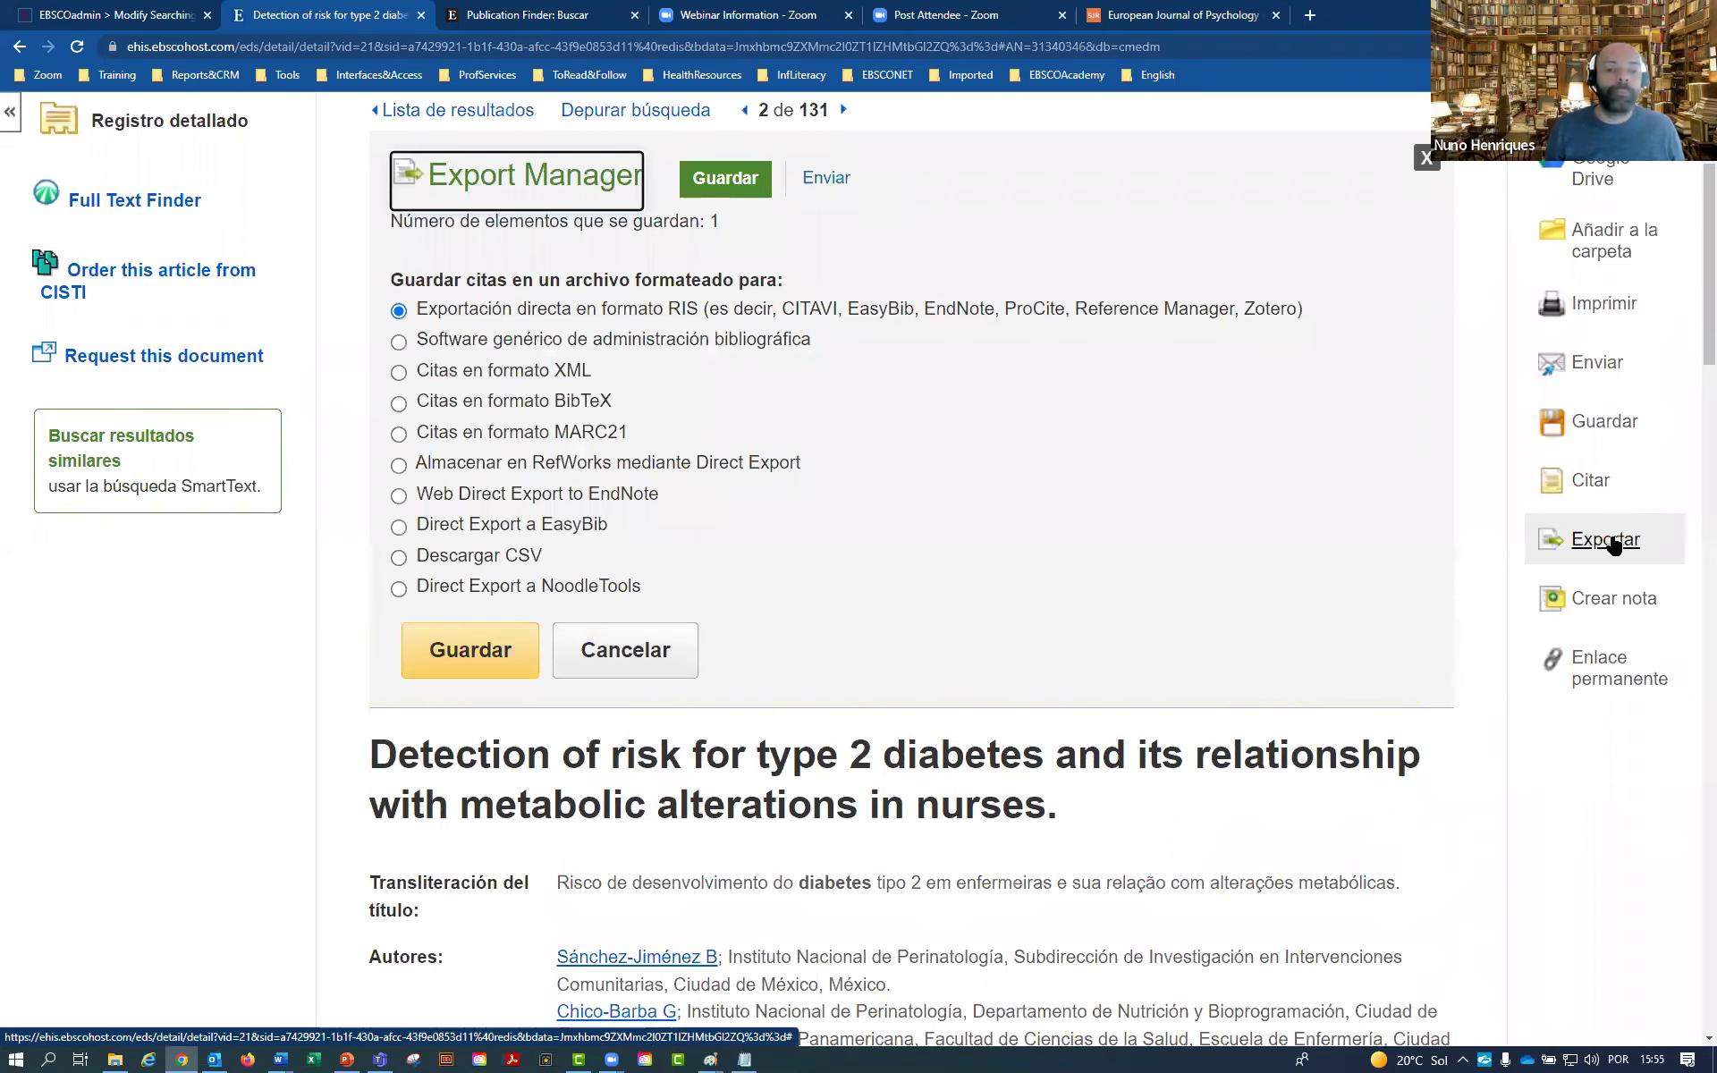
pyautogui.moveTo(700, 309); pyautogui.dragTo(624, 310)
pyautogui.moveTo(613, 401); pyautogui.dragTo(540, 403)
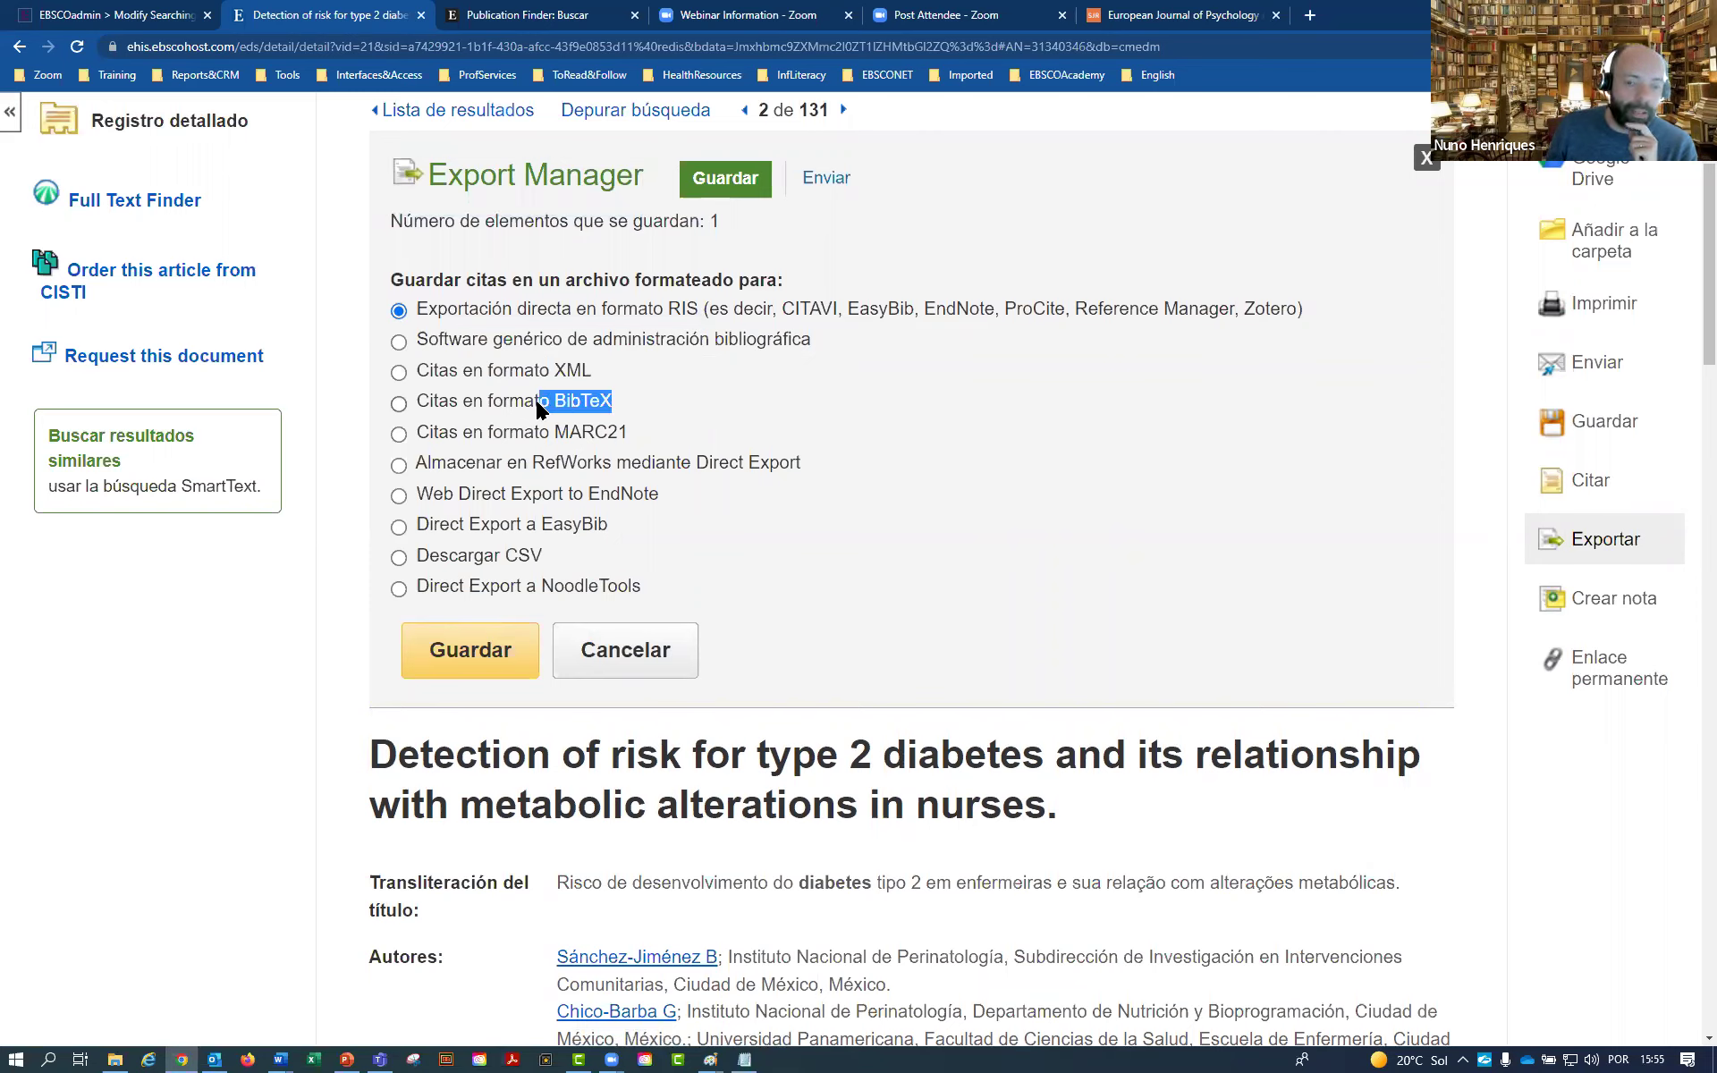
pyautogui.moveTo(1249, 308); pyautogui.dragTo(1311, 315)
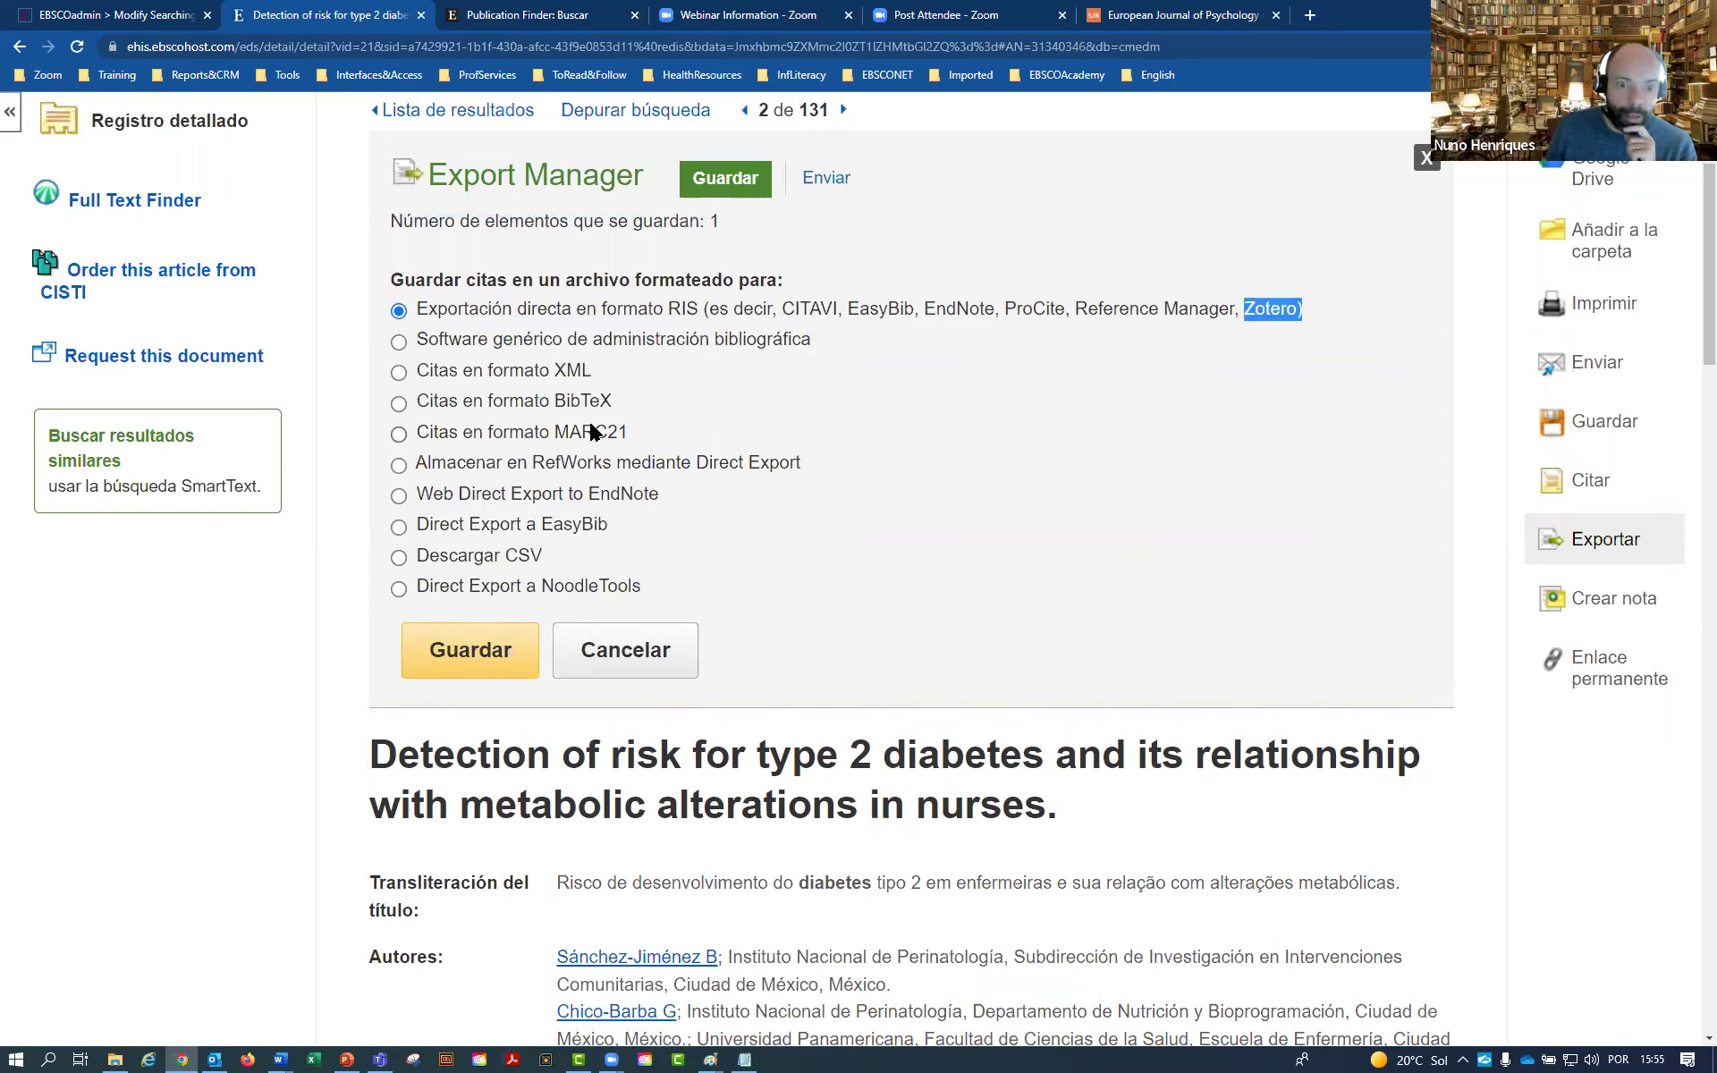
pyautogui.moveTo(675, 495); pyautogui.dragTo(650, 467)
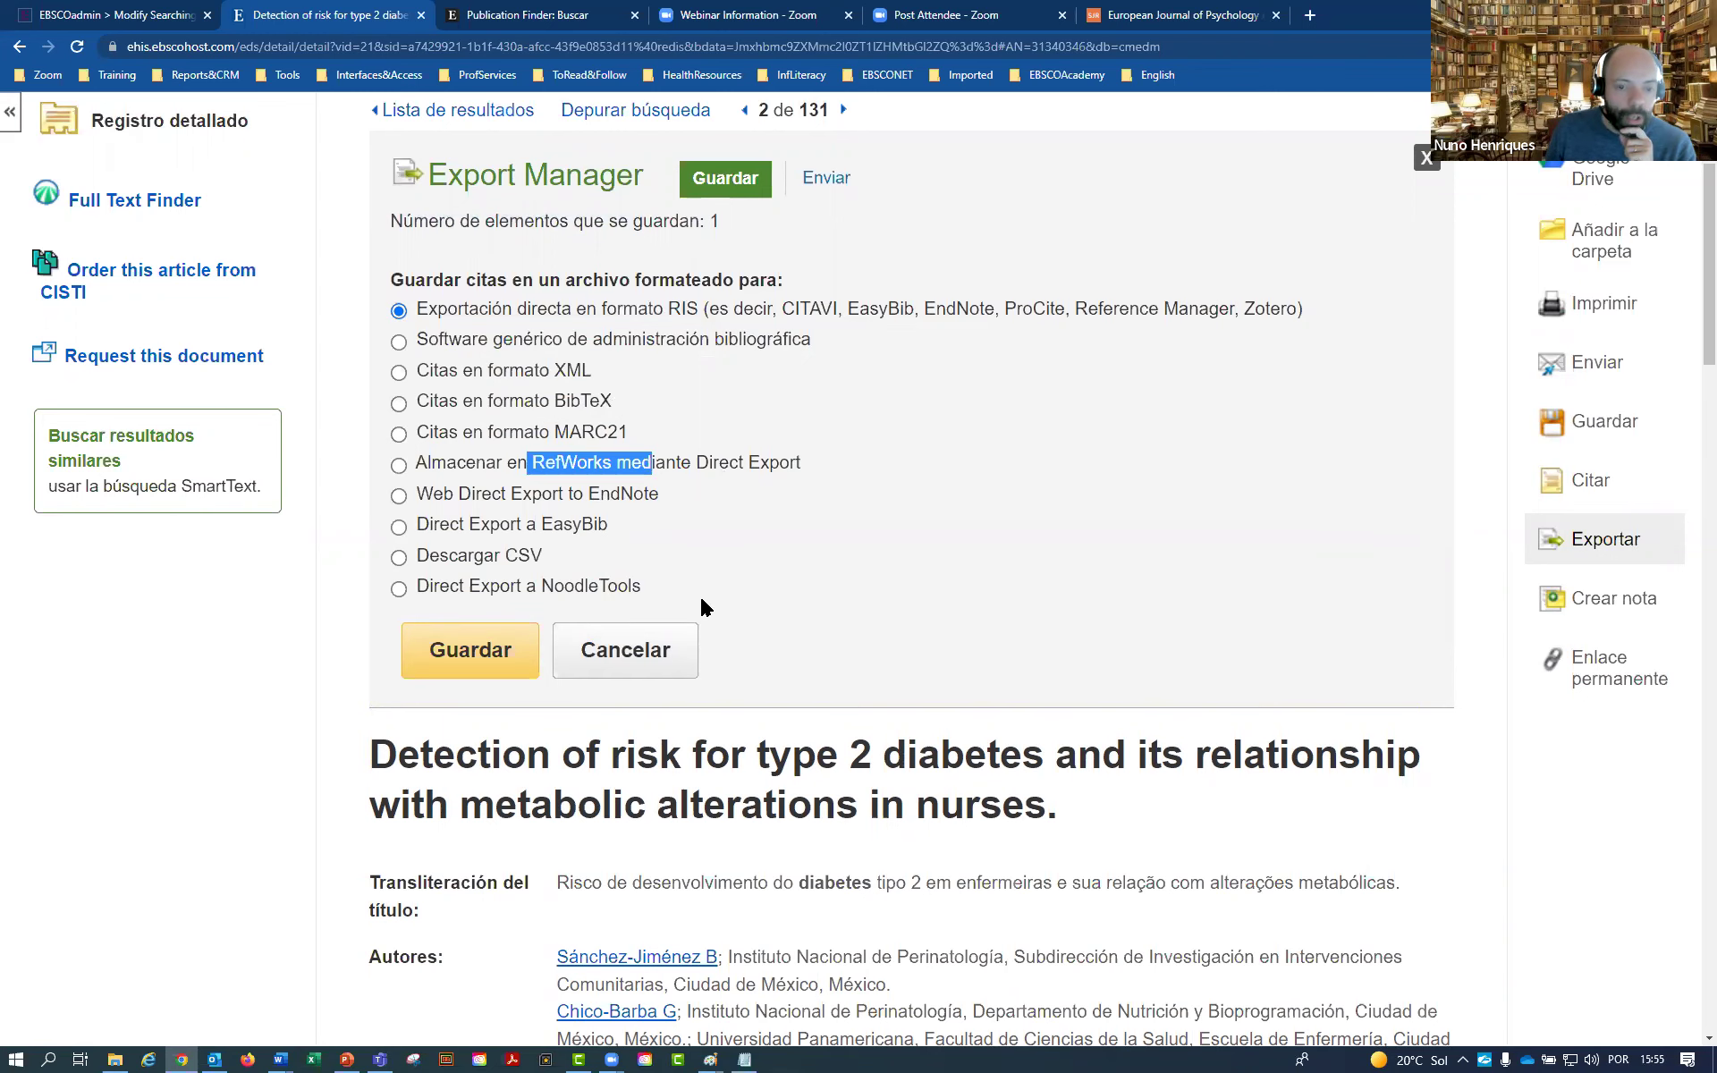
pyautogui.click(641, 671)
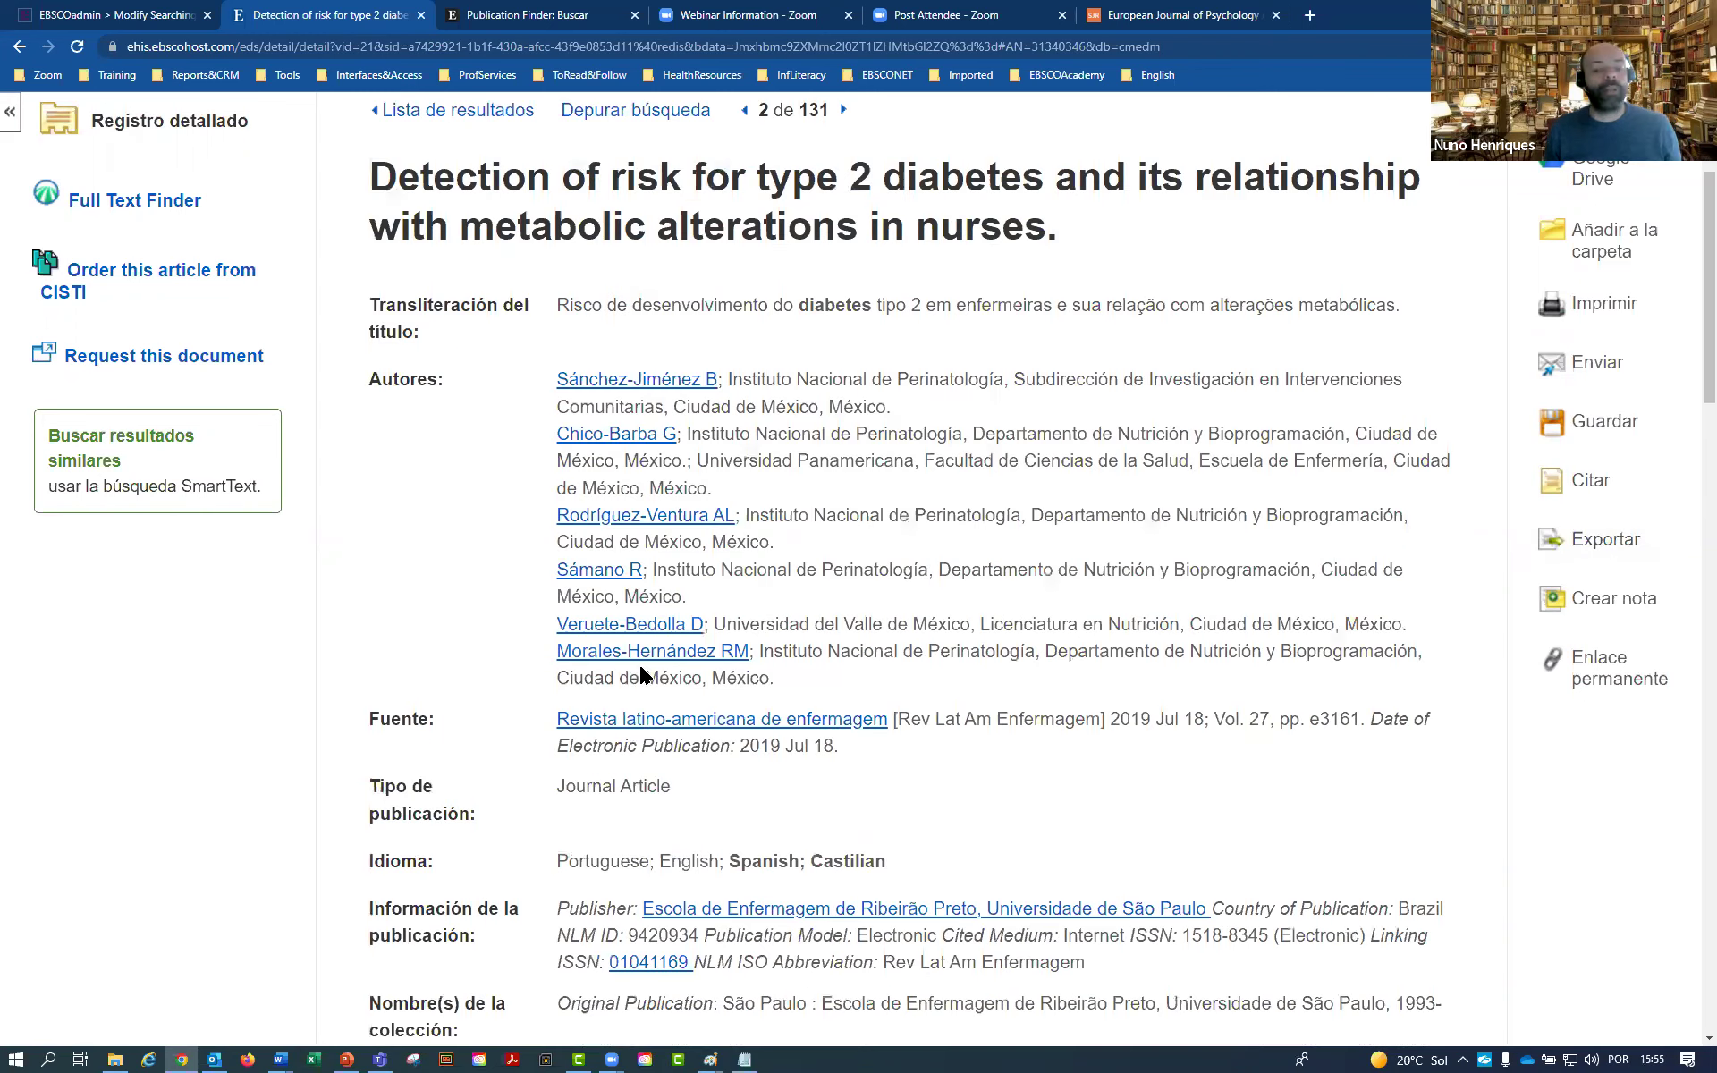
# Display the record's export options, open the personal account sign-in page, and open the form for registering a new account
pyautogui.click(1606, 542)
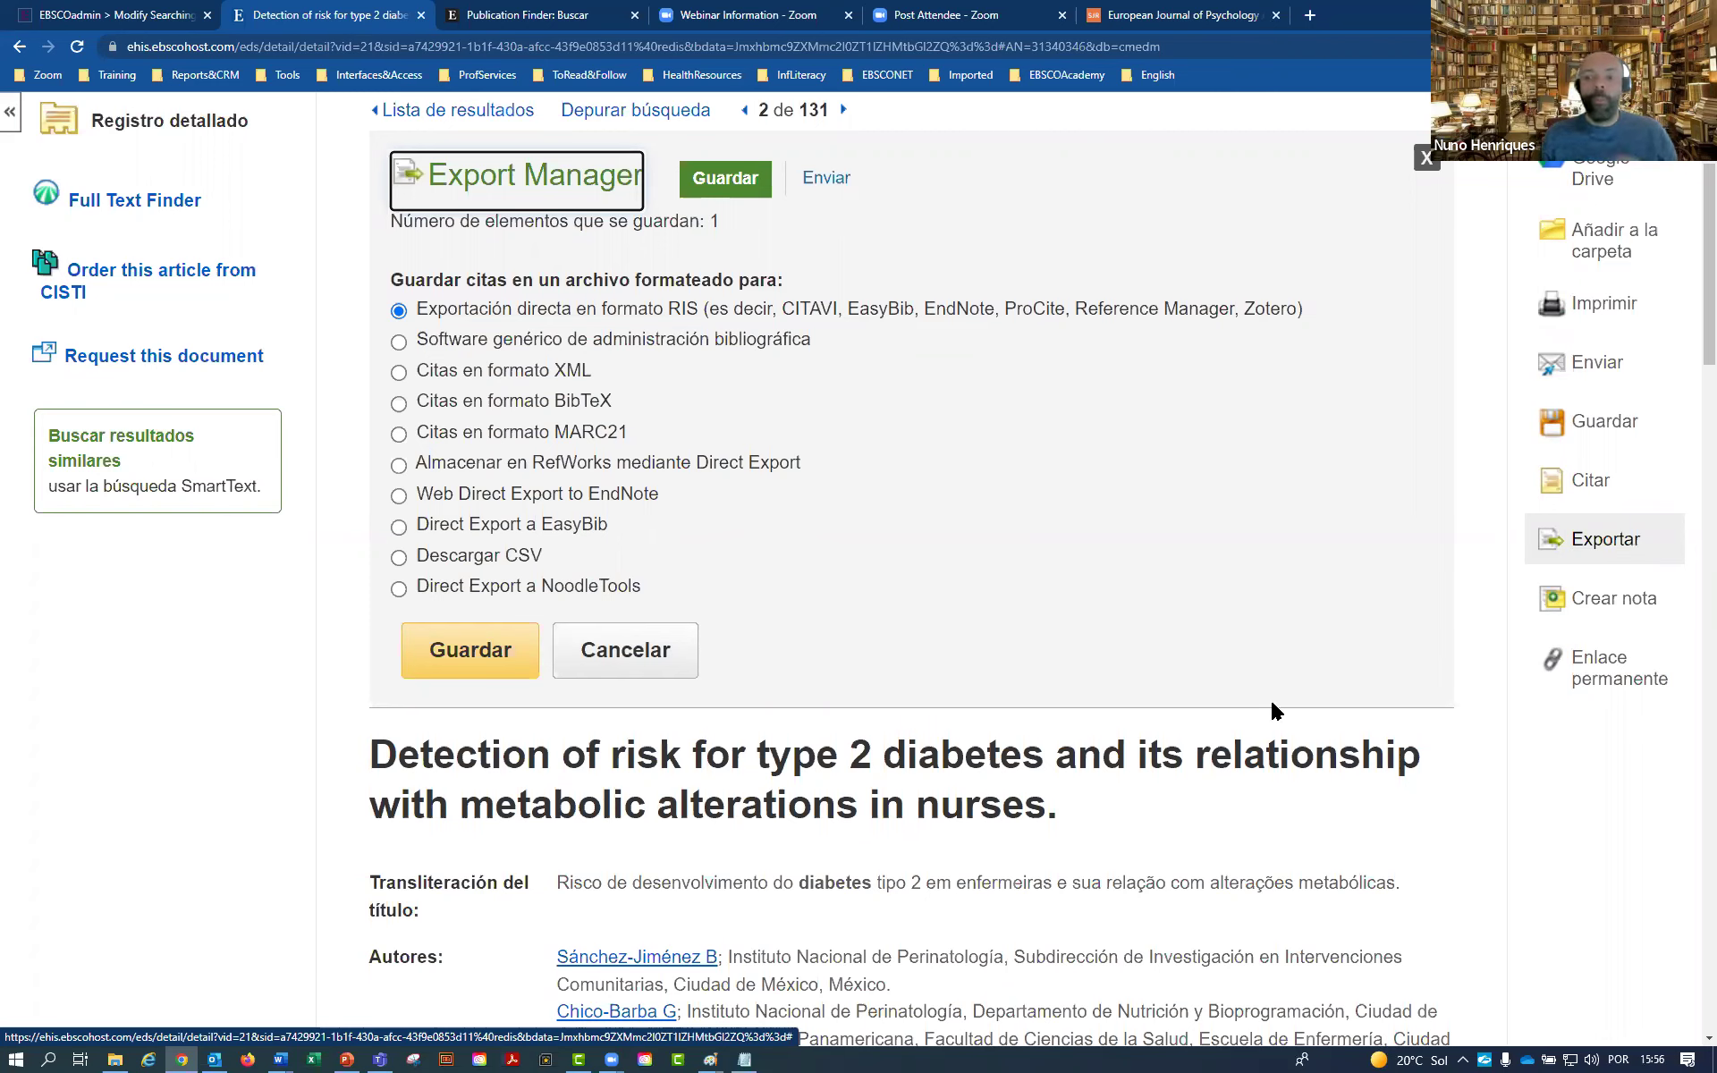
pyautogui.scroll(3, 1273, 709)
pyautogui.click(864, 136)
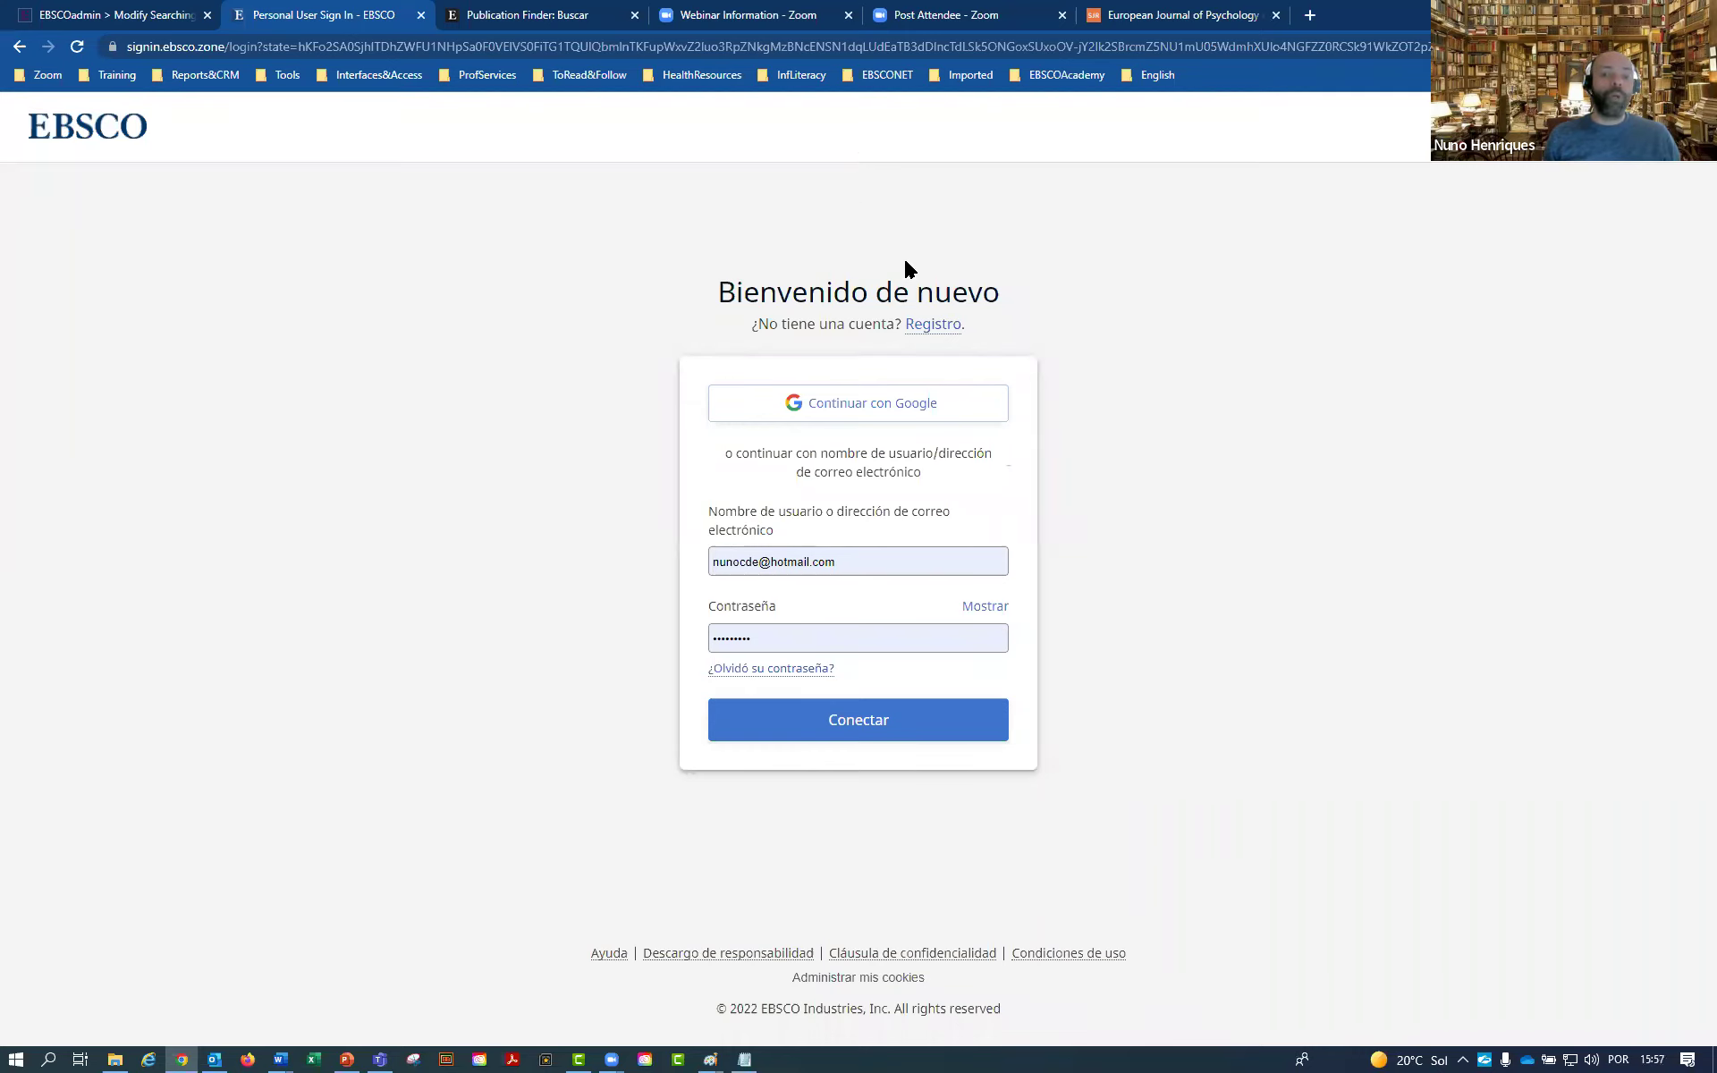
pyautogui.click(938, 327)
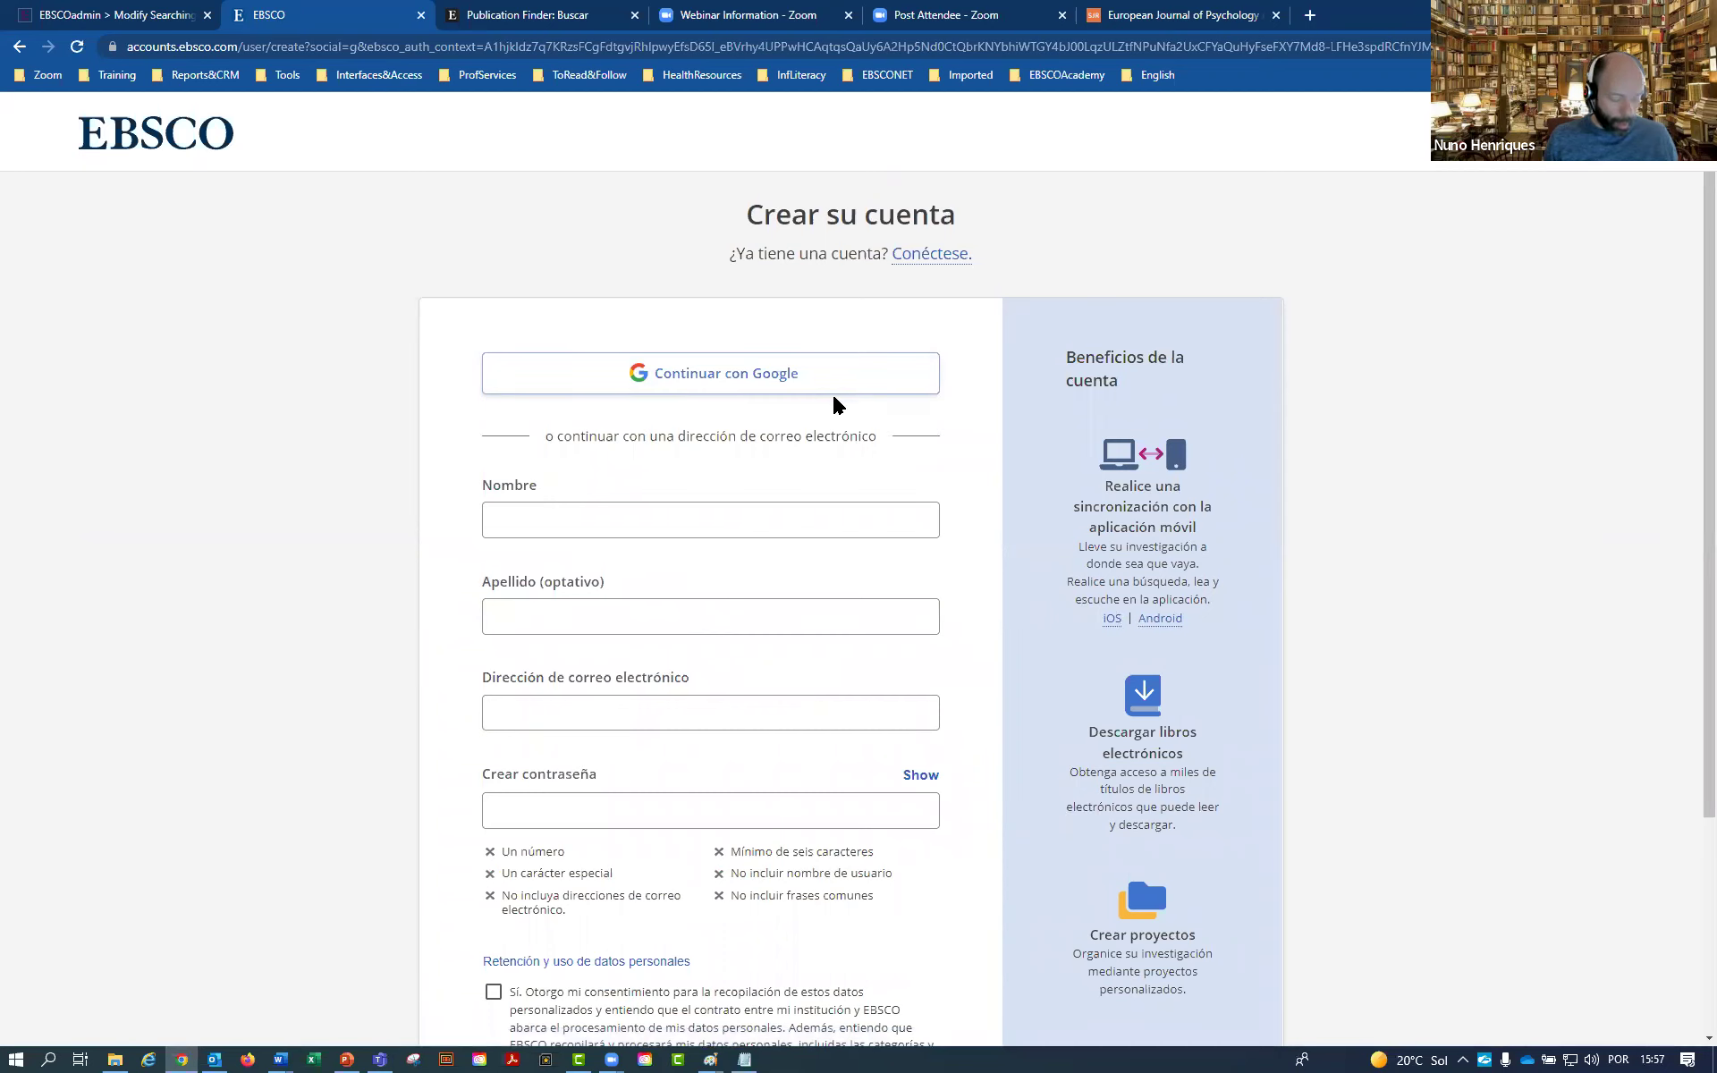
# Highlight the labels Nombre, Apellido (optativo), Dirección de correo electrónico and Crear contraseña on the account creation form
pyautogui.scroll(-1, 573, 465)
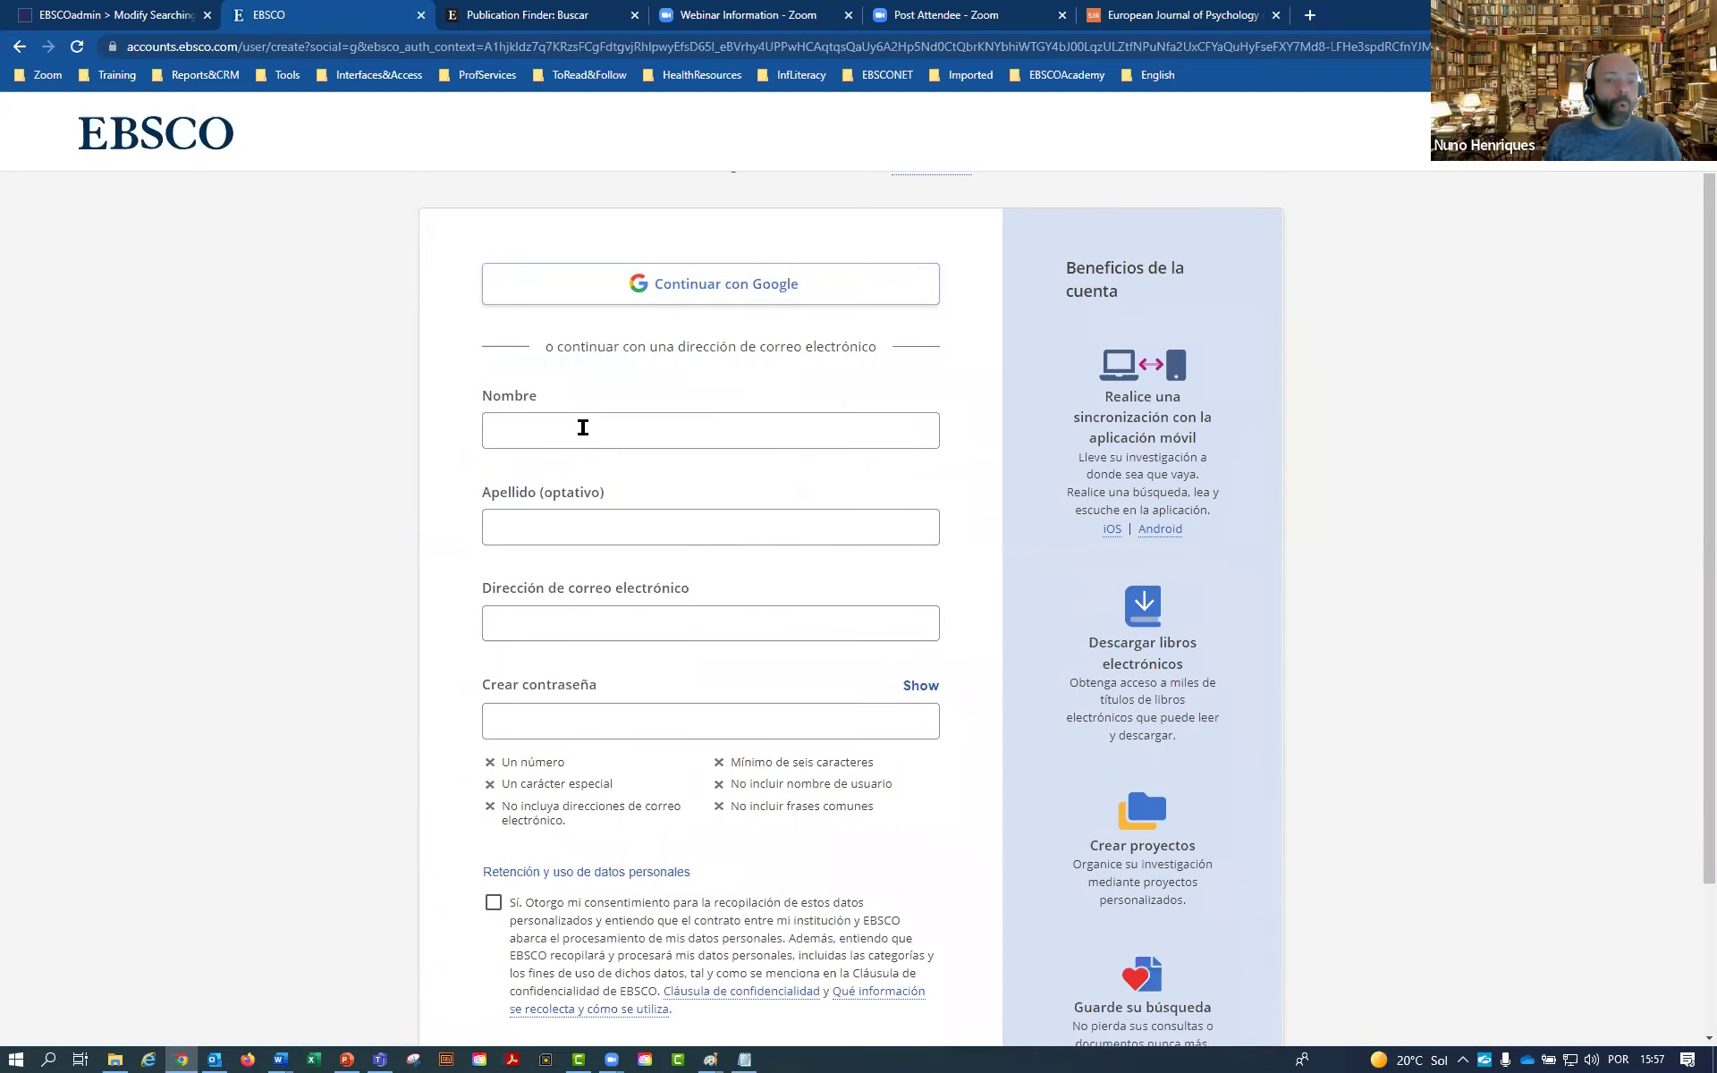
pyautogui.moveTo(556, 393); pyautogui.dragTo(463, 393)
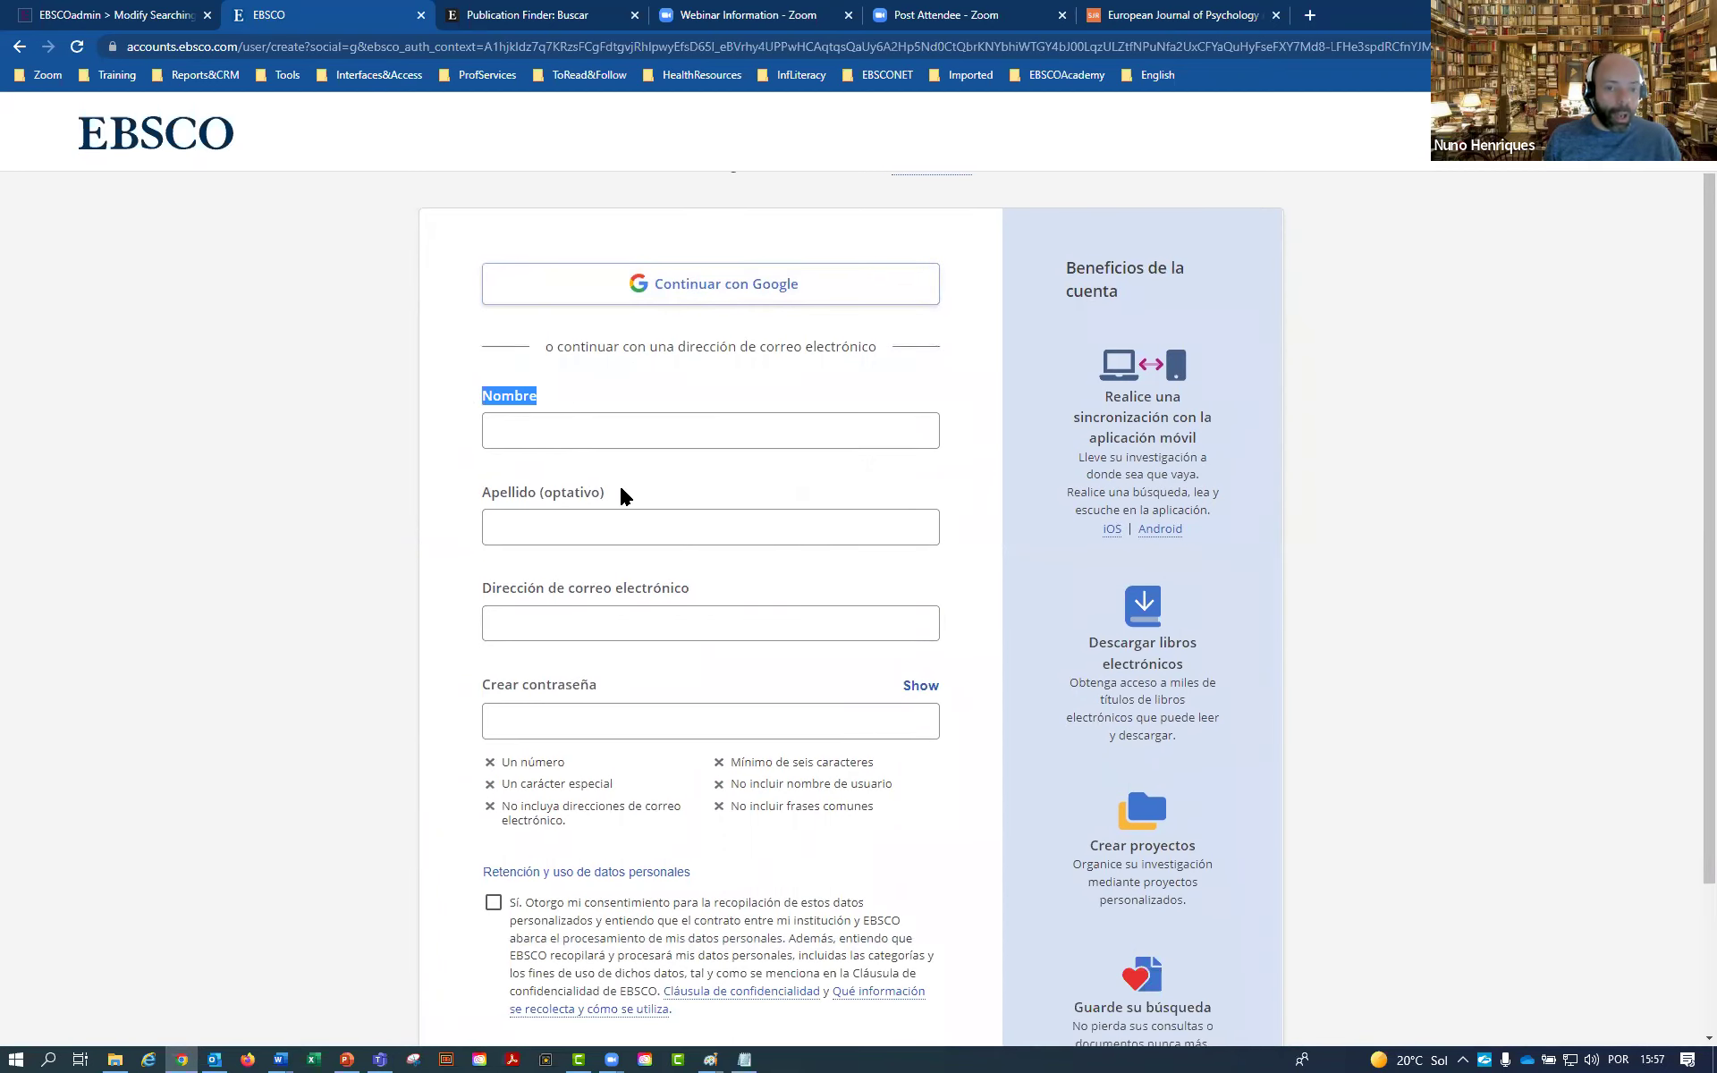
pyautogui.moveTo(620, 495); pyautogui.dragTo(487, 495)
pyautogui.click(657, 593)
pyautogui.moveTo(689, 588); pyautogui.dragTo(487, 590)
pyautogui.moveTo(597, 685); pyautogui.dragTo(465, 685)
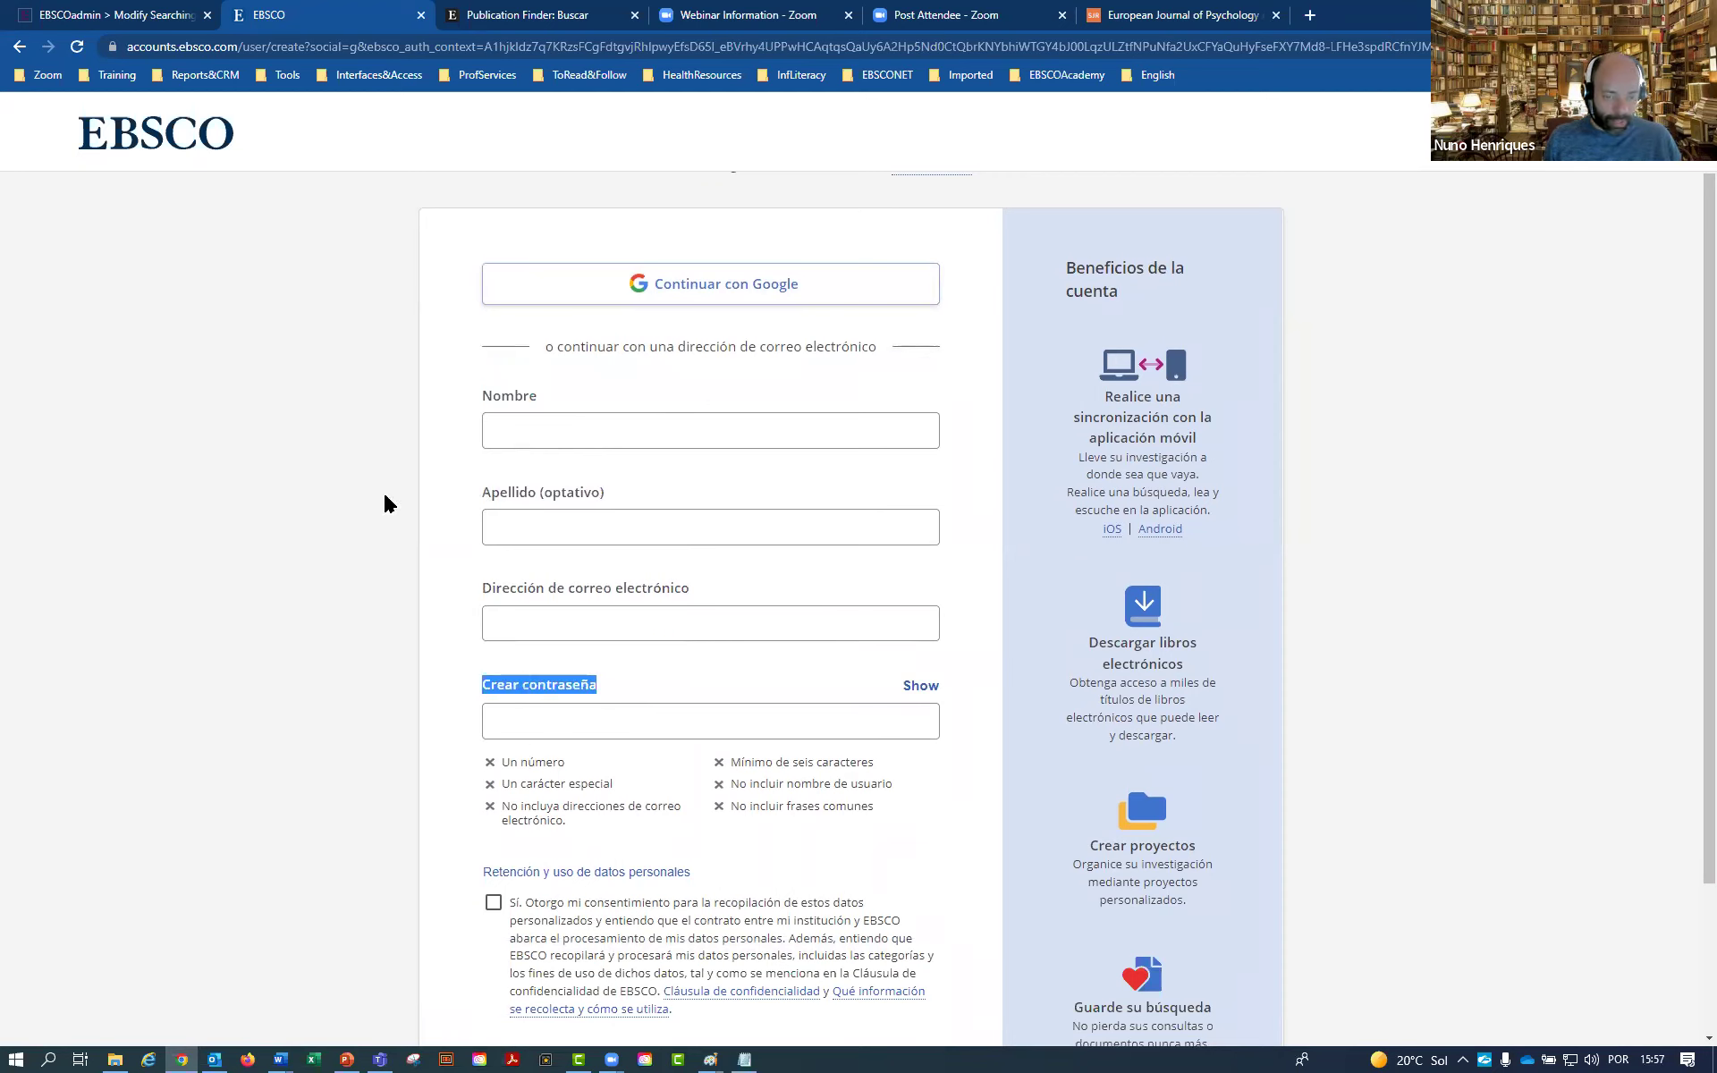
# Return to the sign-in page, circle the Continuar con Google option, and sign in with the prefilled account credentials
pyautogui.click(19, 46)
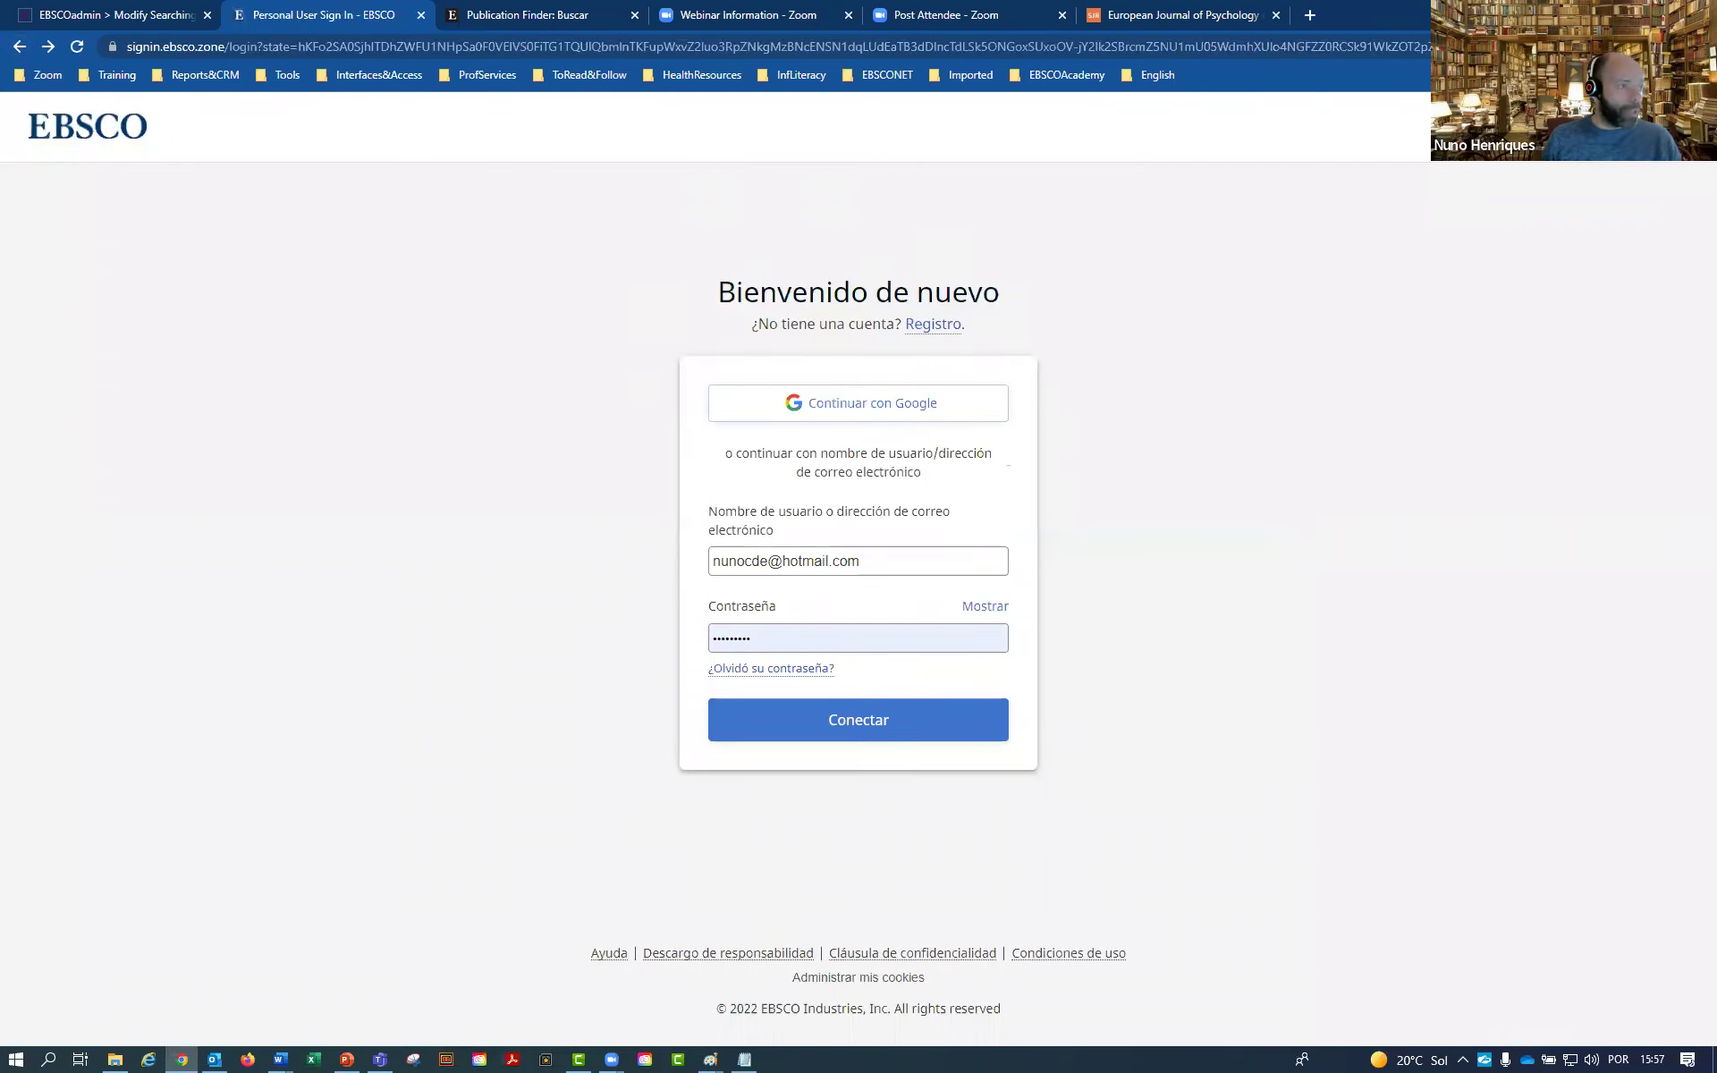
pyautogui.moveTo(923, 342)
pyautogui.mouseDown()
pyautogui.moveTo(814, 465)
pyautogui.moveTo(1018, 394)
pyautogui.moveTo(850, 335)
pyautogui.mouseUp()
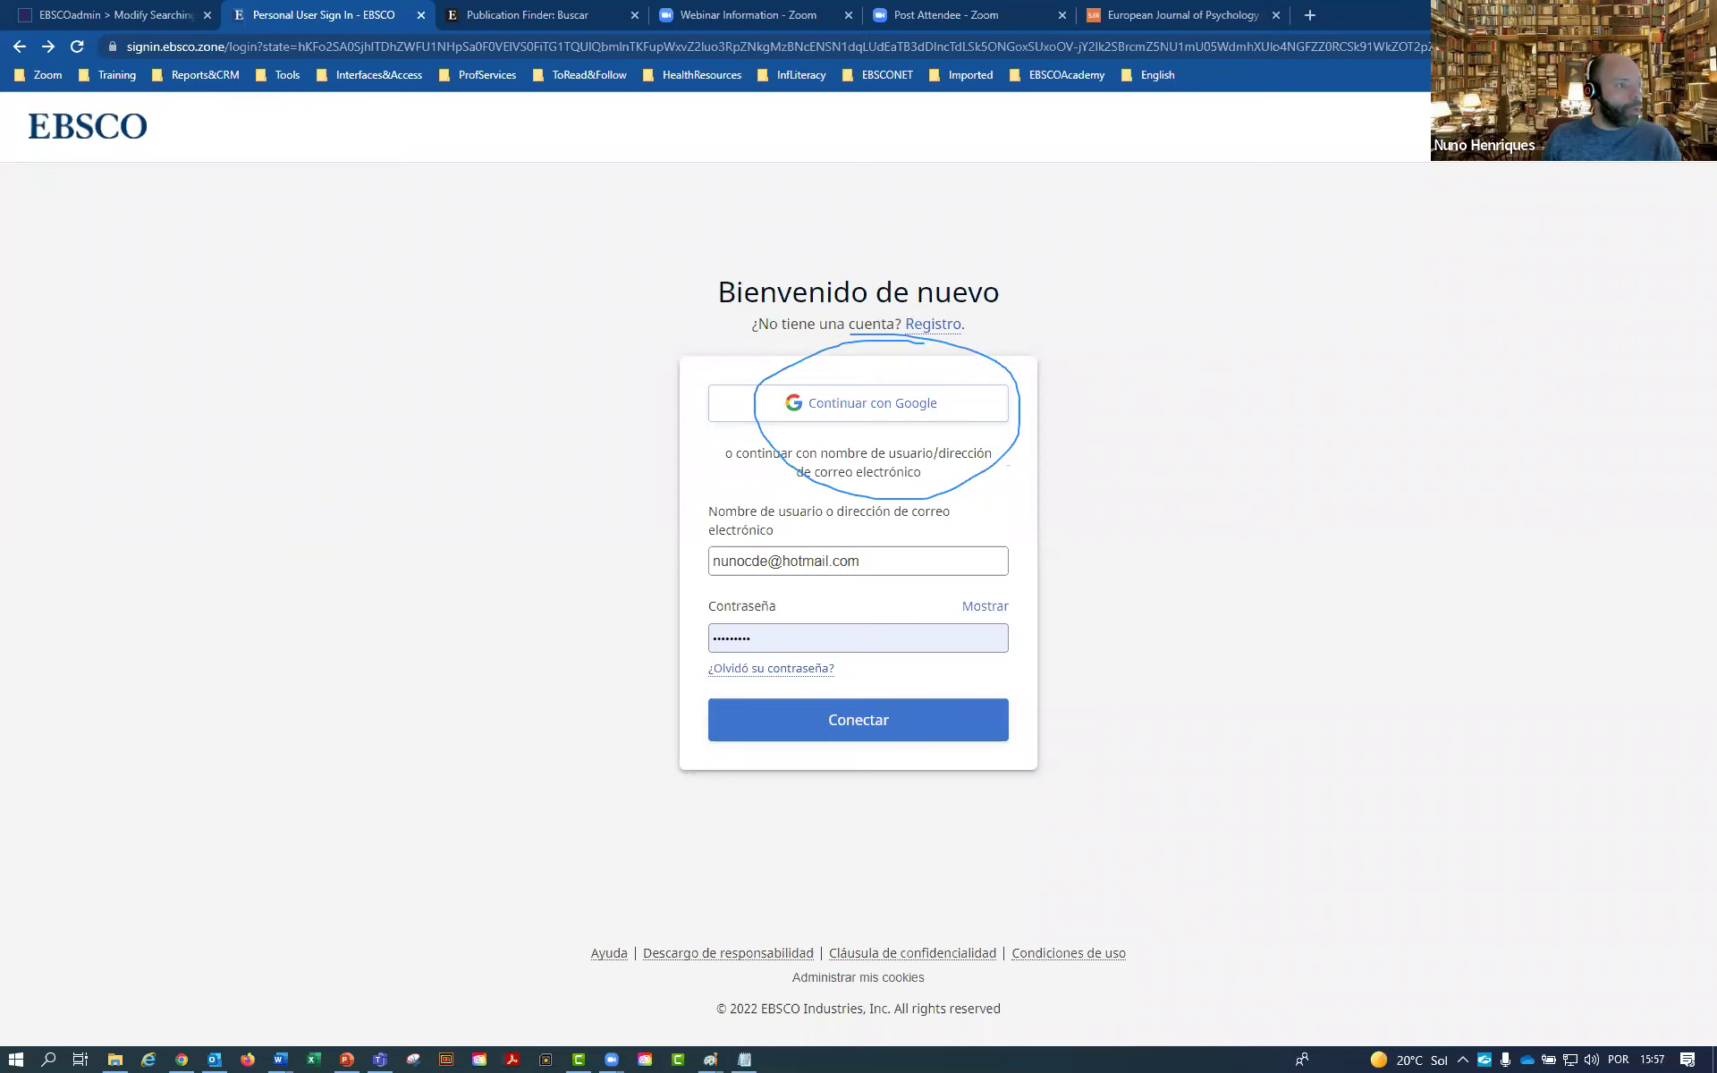
pyautogui.click(863, 715)
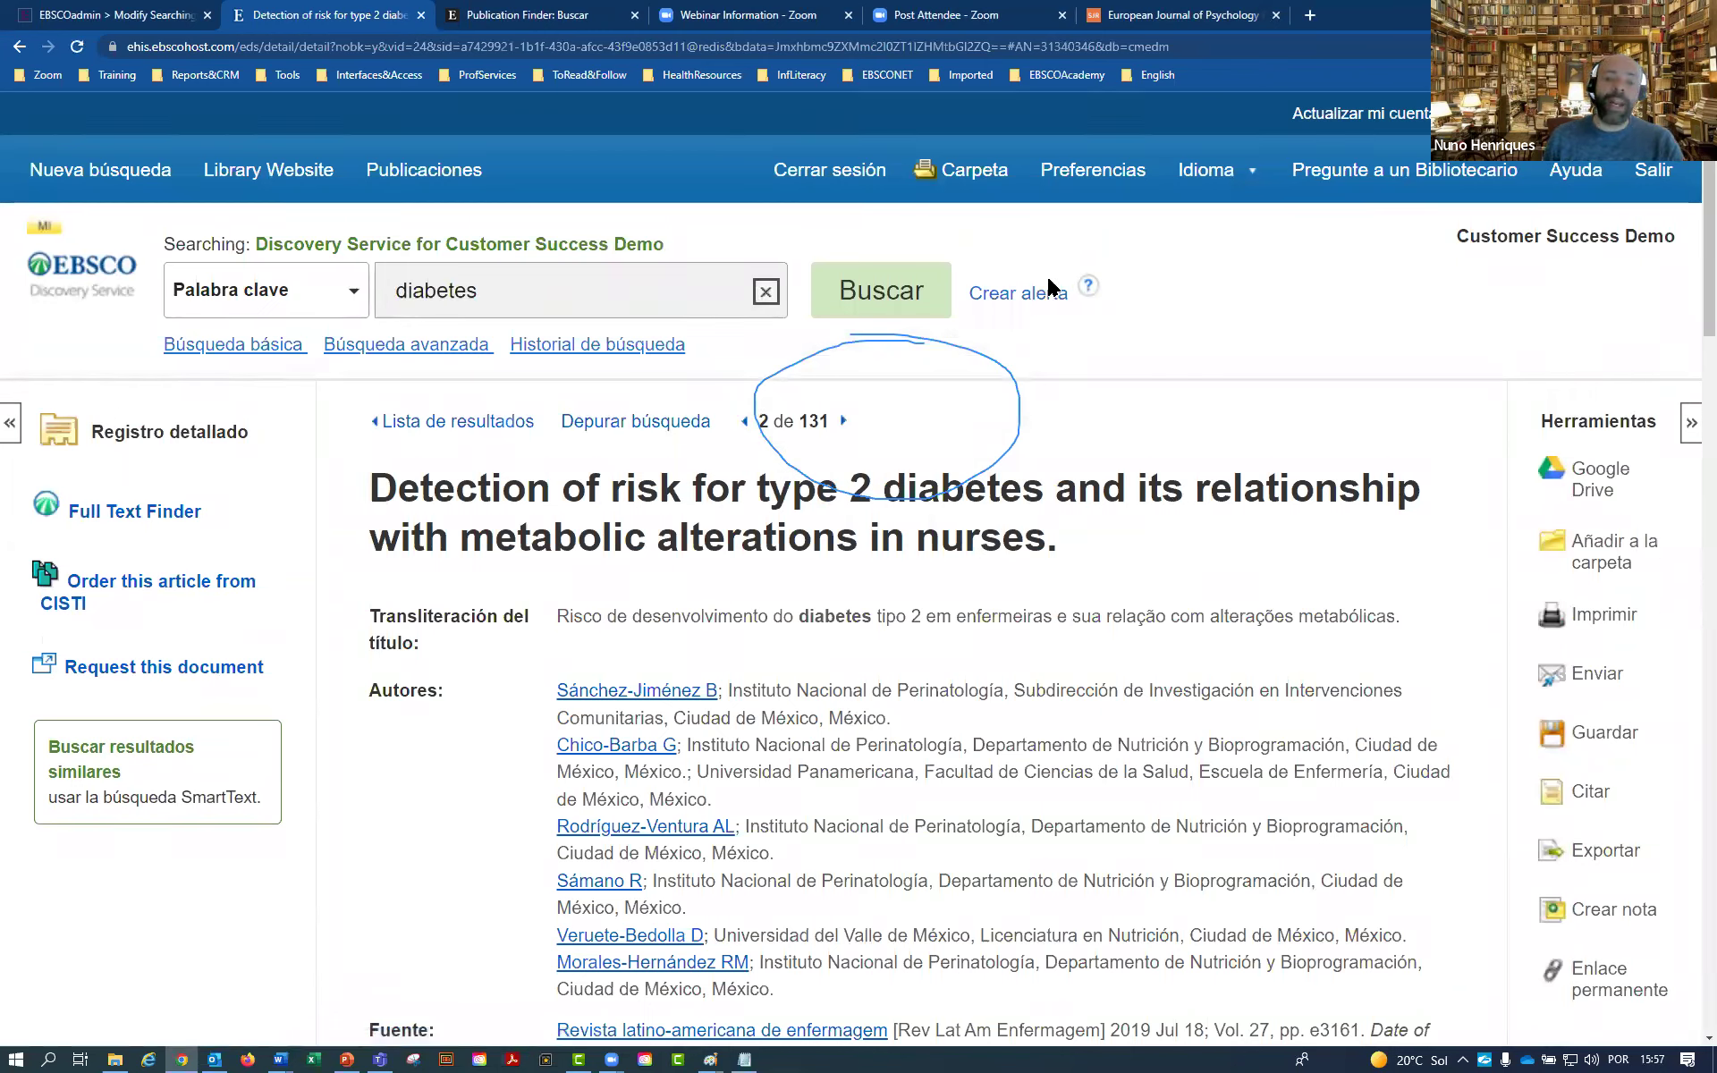
# Open the personal folder (Carpeta) and point out the saved searches and search alerts among its content categories
pyautogui.click(966, 173)
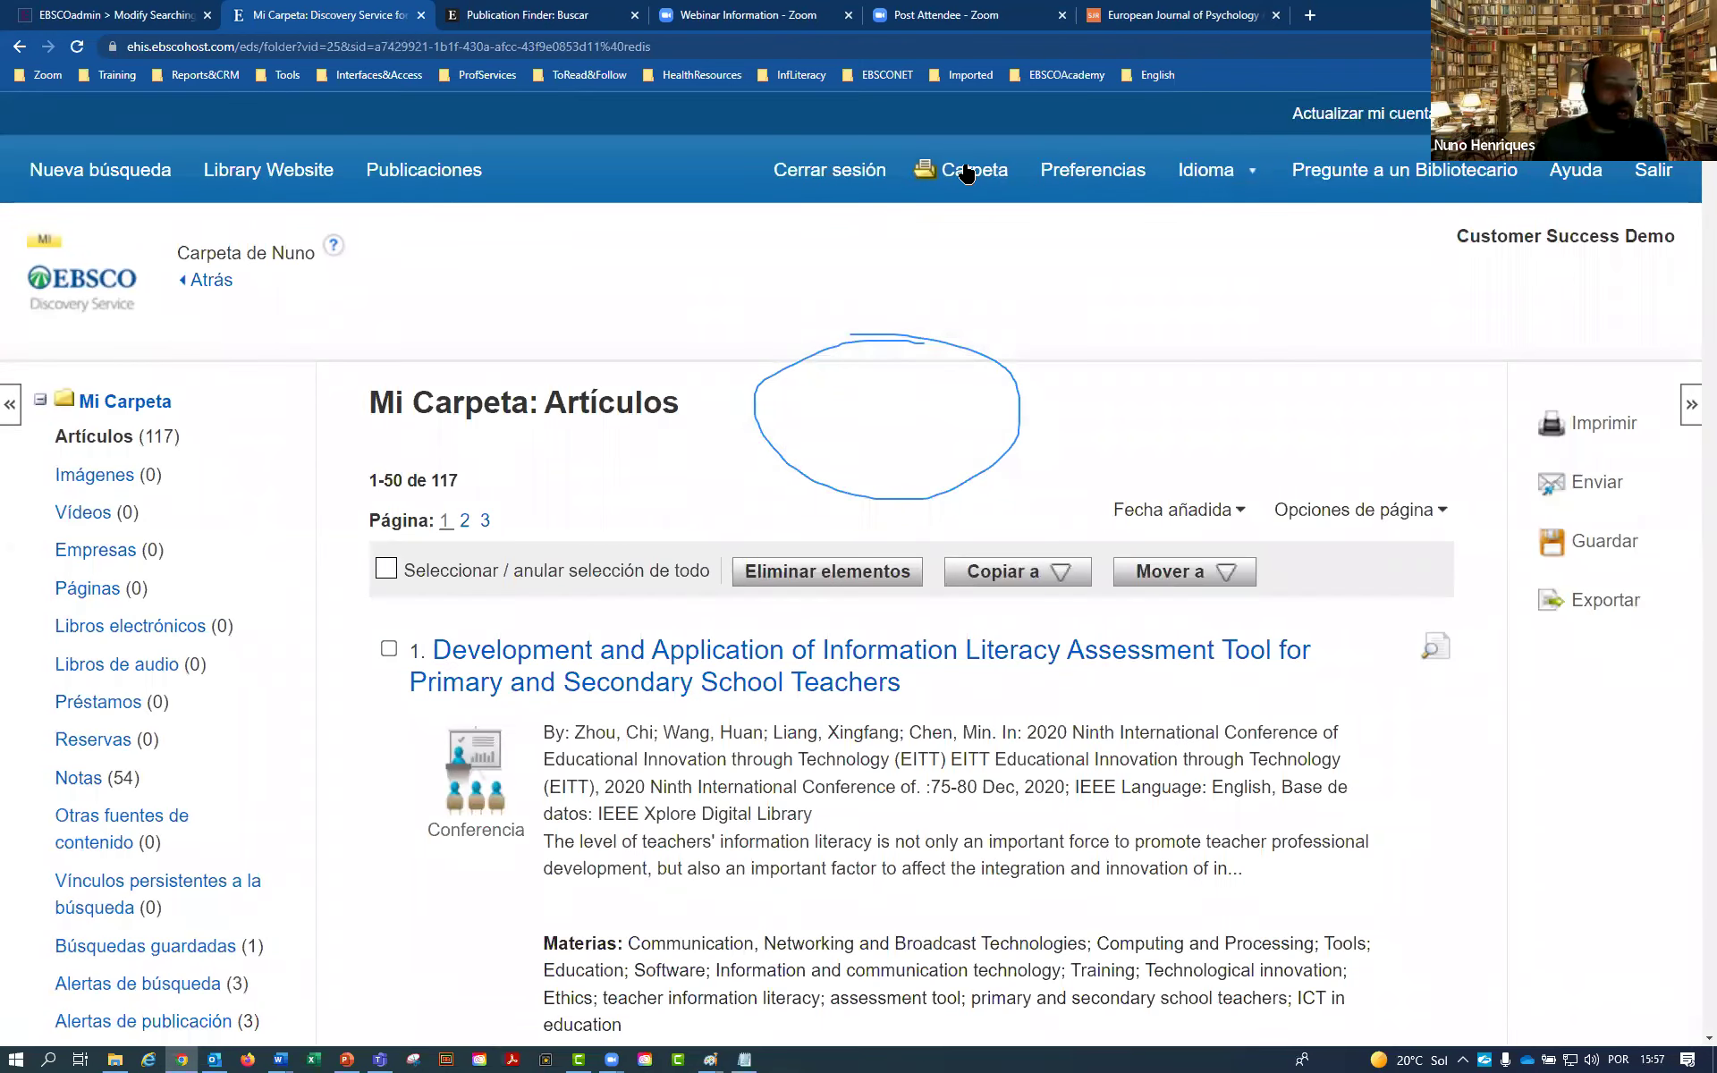
pyautogui.scroll(-3, 38, 582)
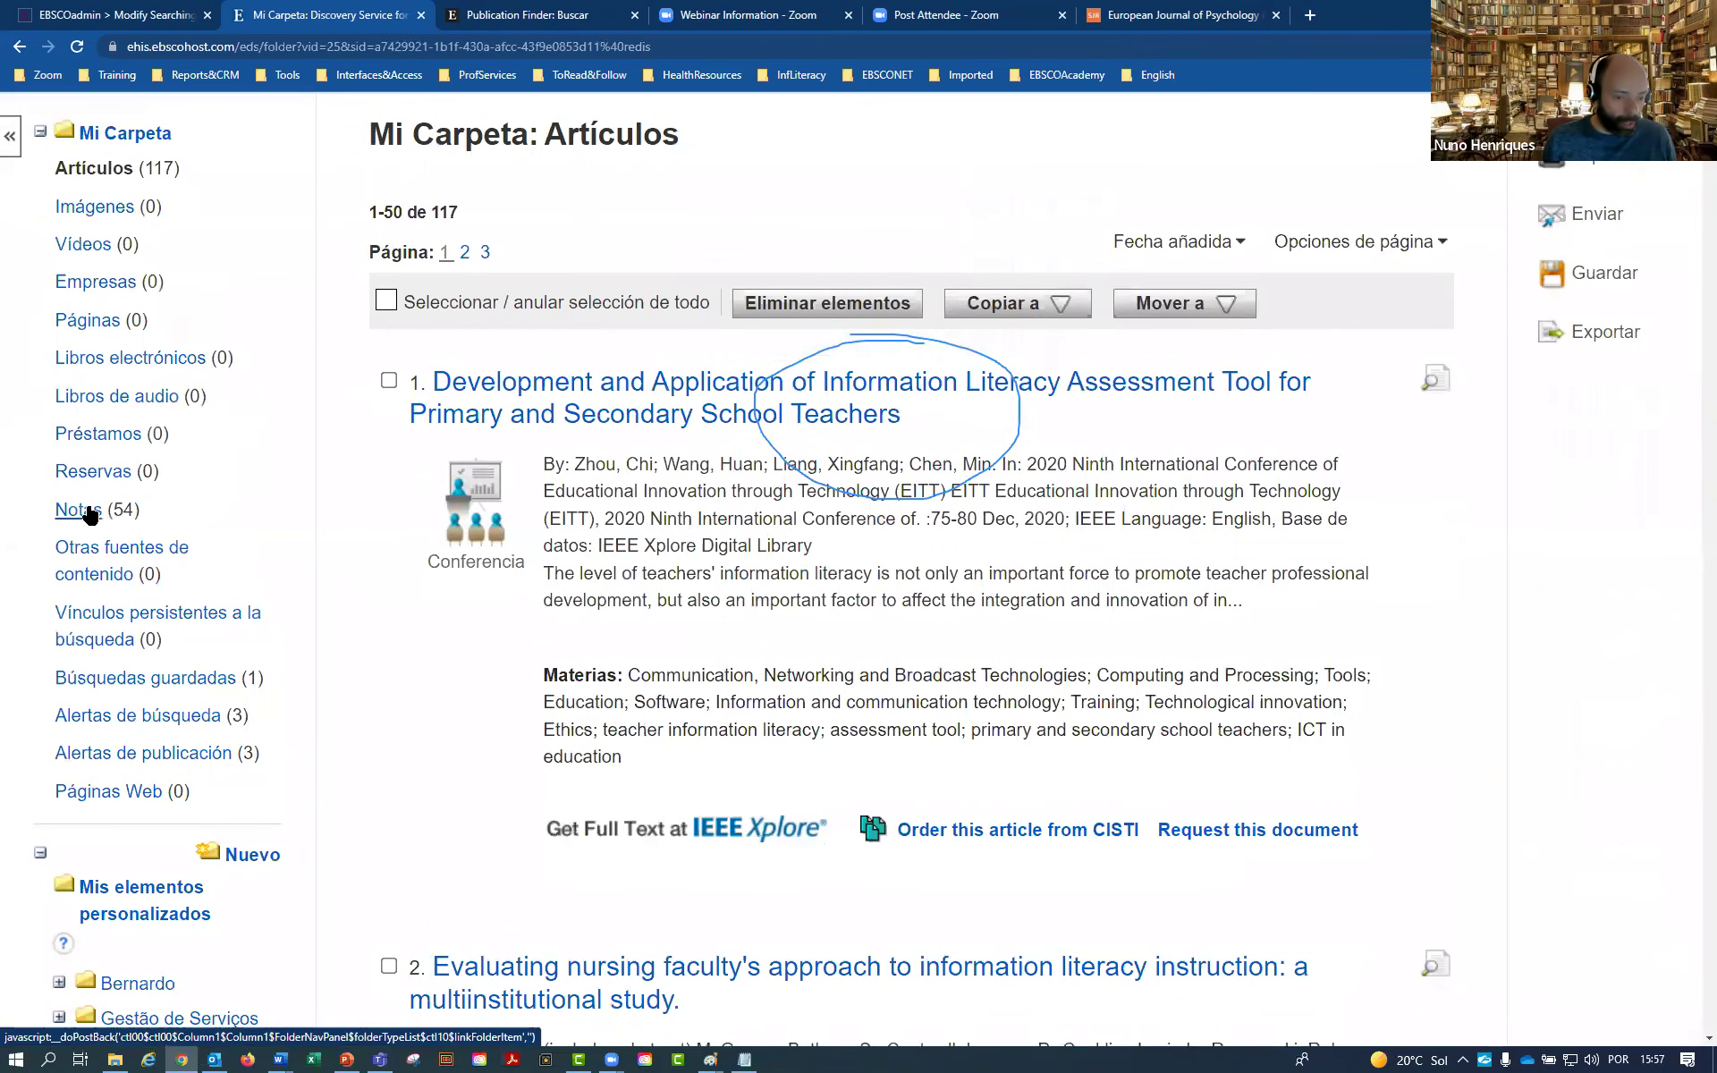
pyautogui.moveTo(257, 706); pyautogui.dragTo(127, 680)
pyautogui.click(317, 685)
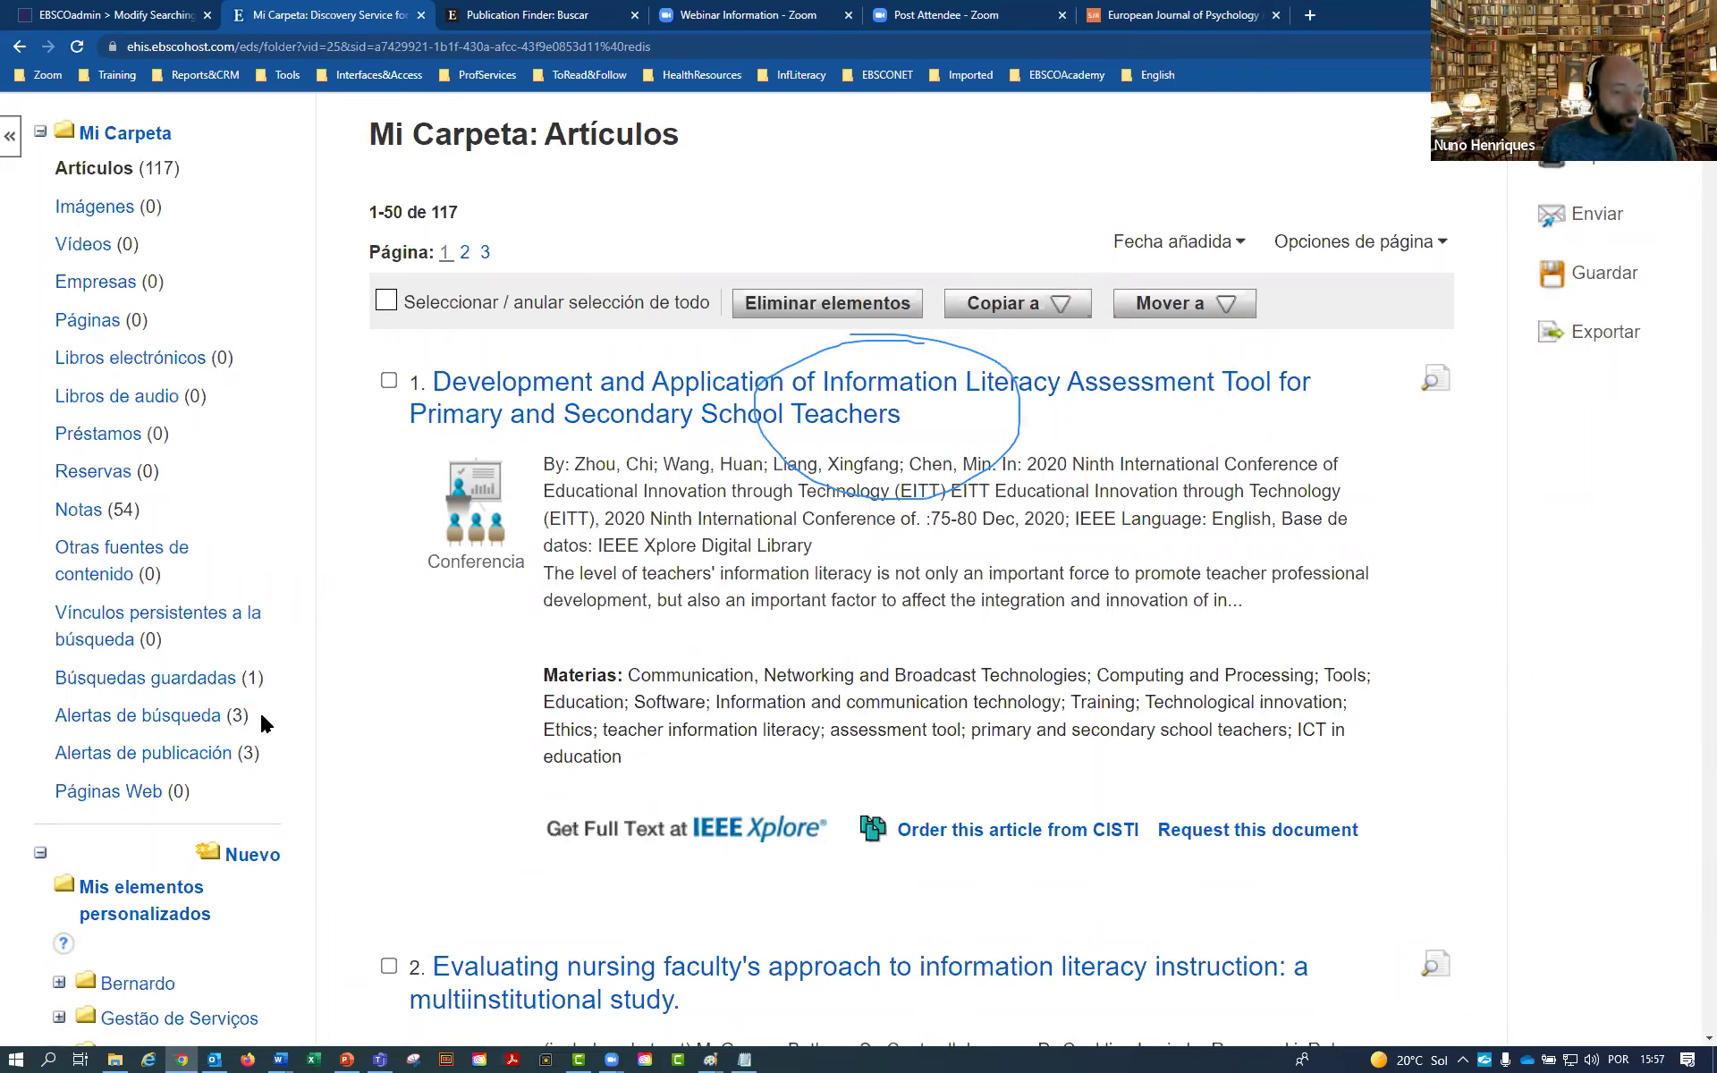
# Examine the custom folders under Mis elementos personalizados and the option for creating a new folder
pyautogui.scroll(-20, 255, 752)
pyautogui.scroll(-10, 247, 780)
pyautogui.scroll(7, 238, 795)
pyautogui.scroll(10, 238, 795)
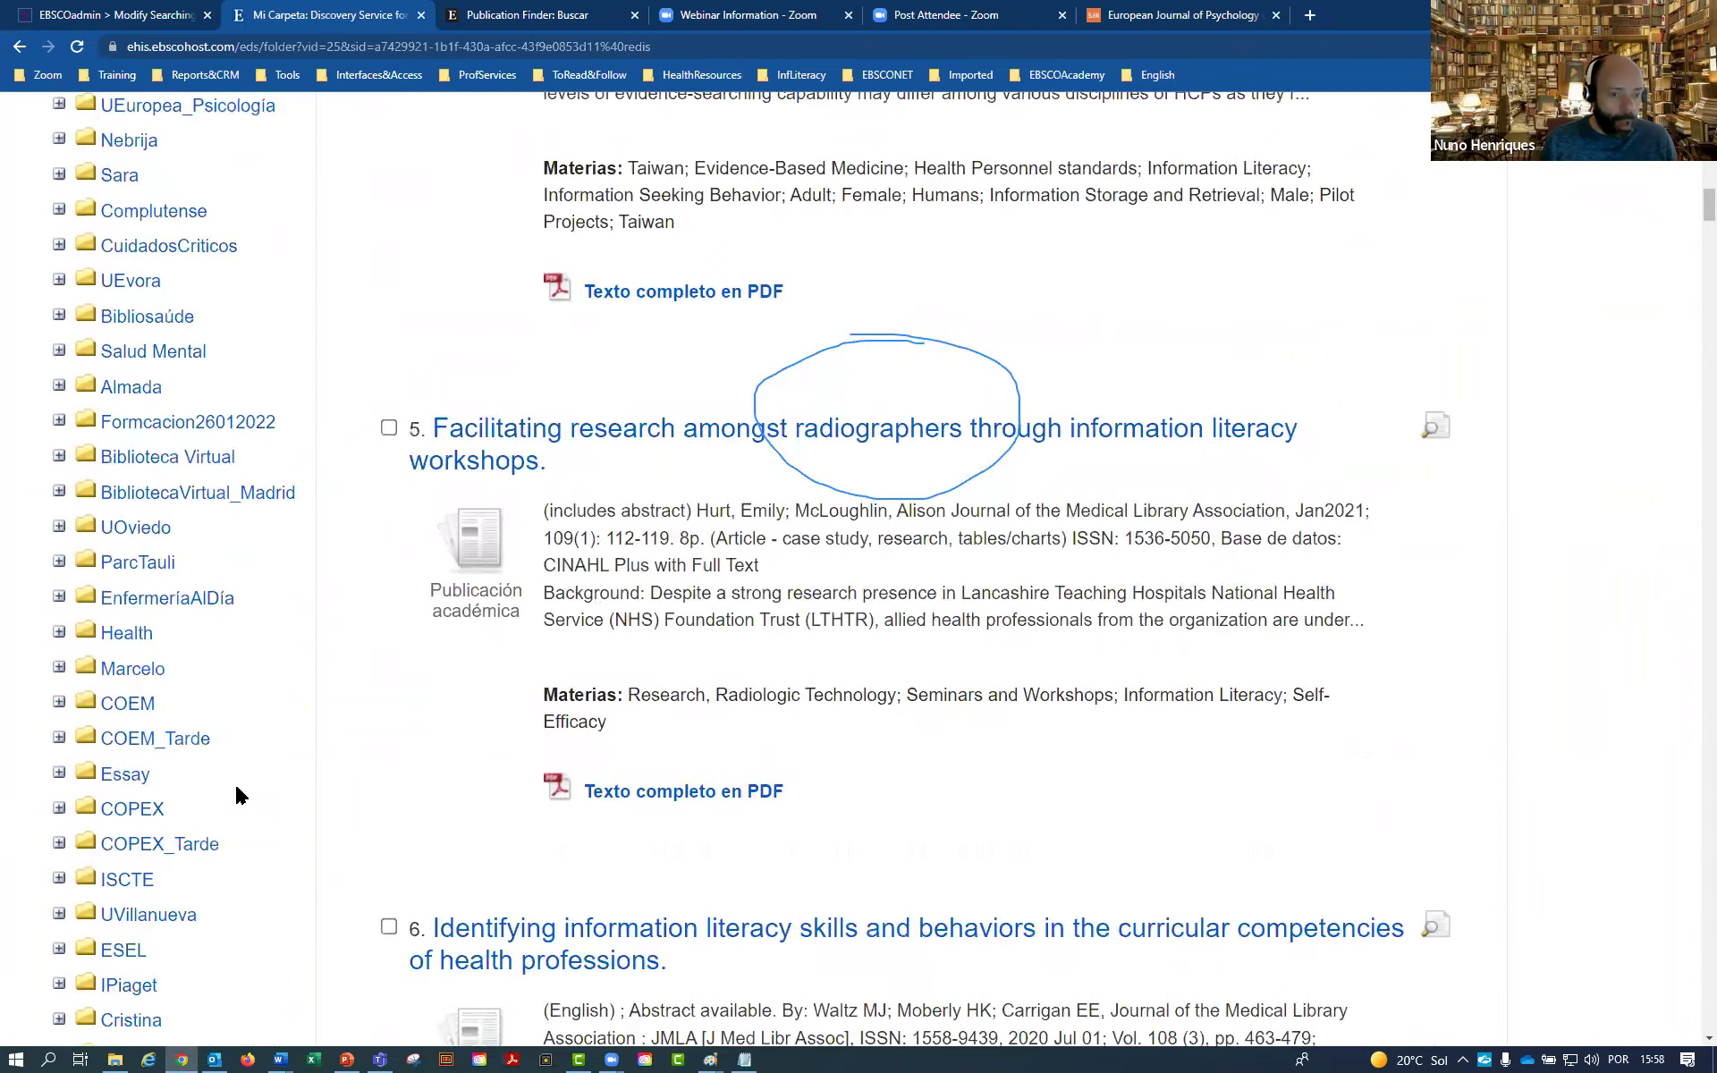
pyautogui.scroll(2, 240, 808)
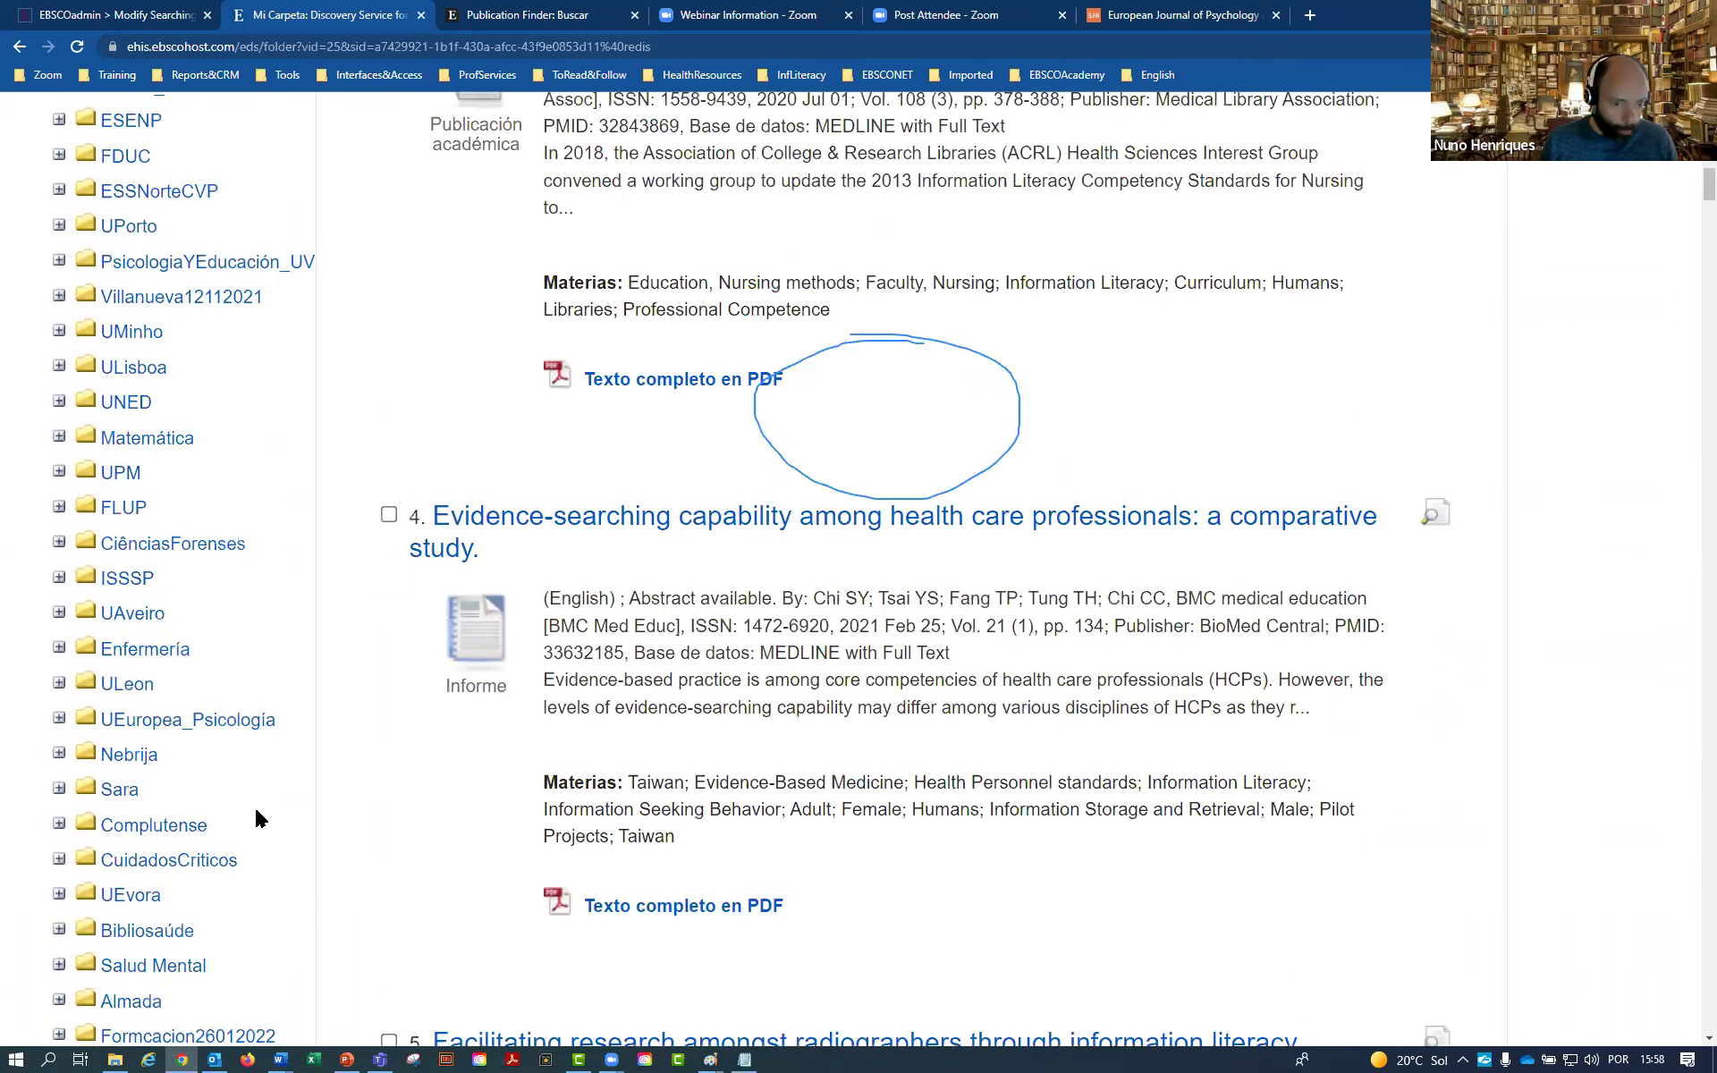
pyautogui.scroll(-1, 299, 816)
pyautogui.scroll(1, 299, 819)
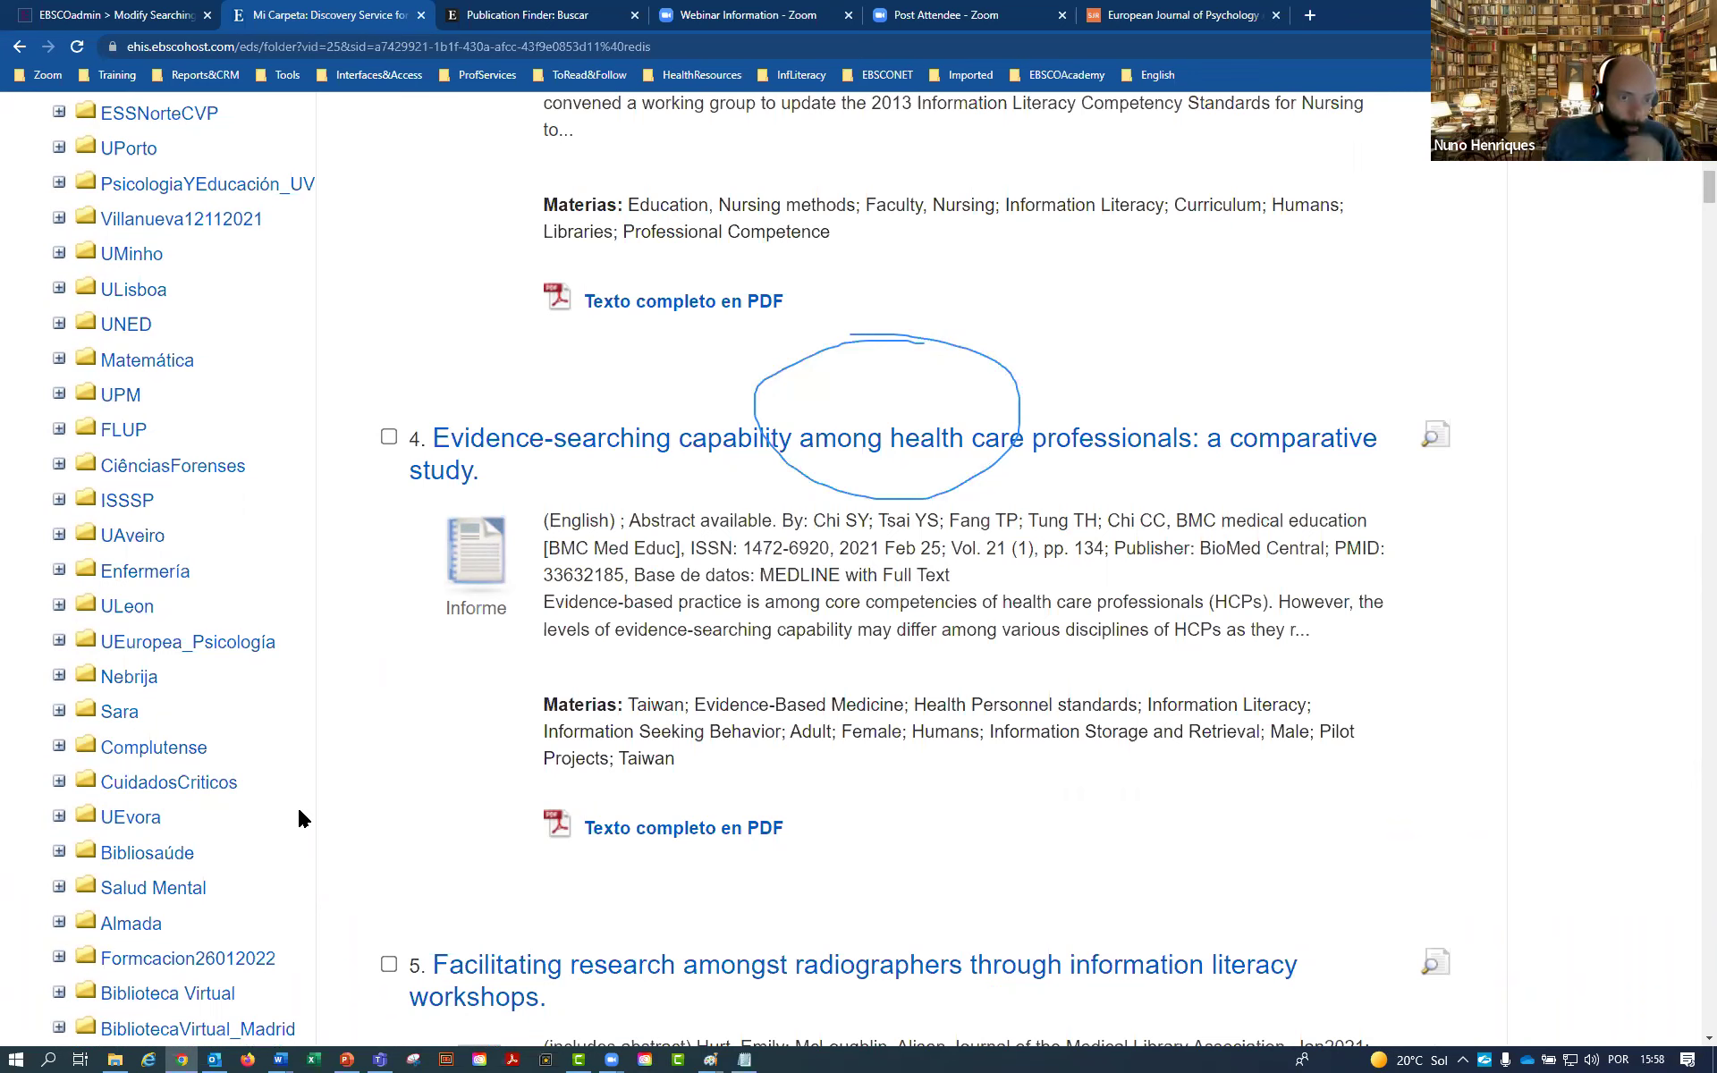
pyautogui.scroll(13, 324, 796)
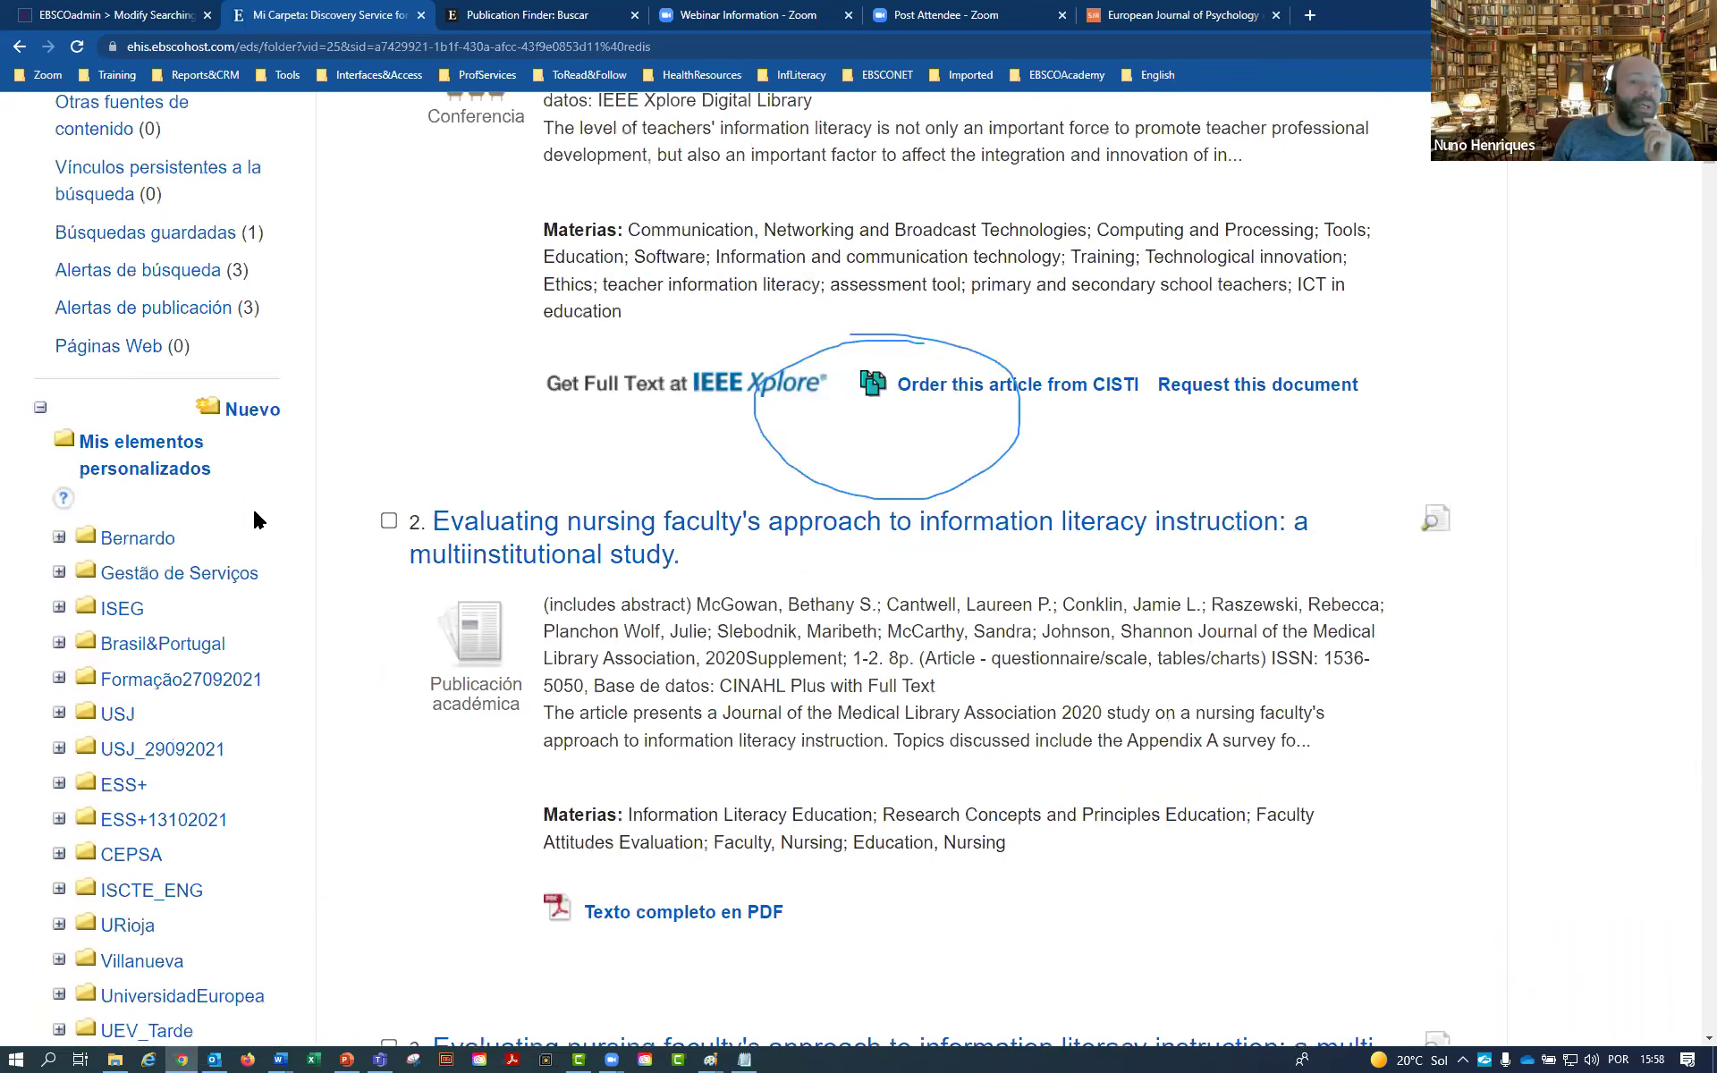
pyautogui.scroll(1, 254, 519)
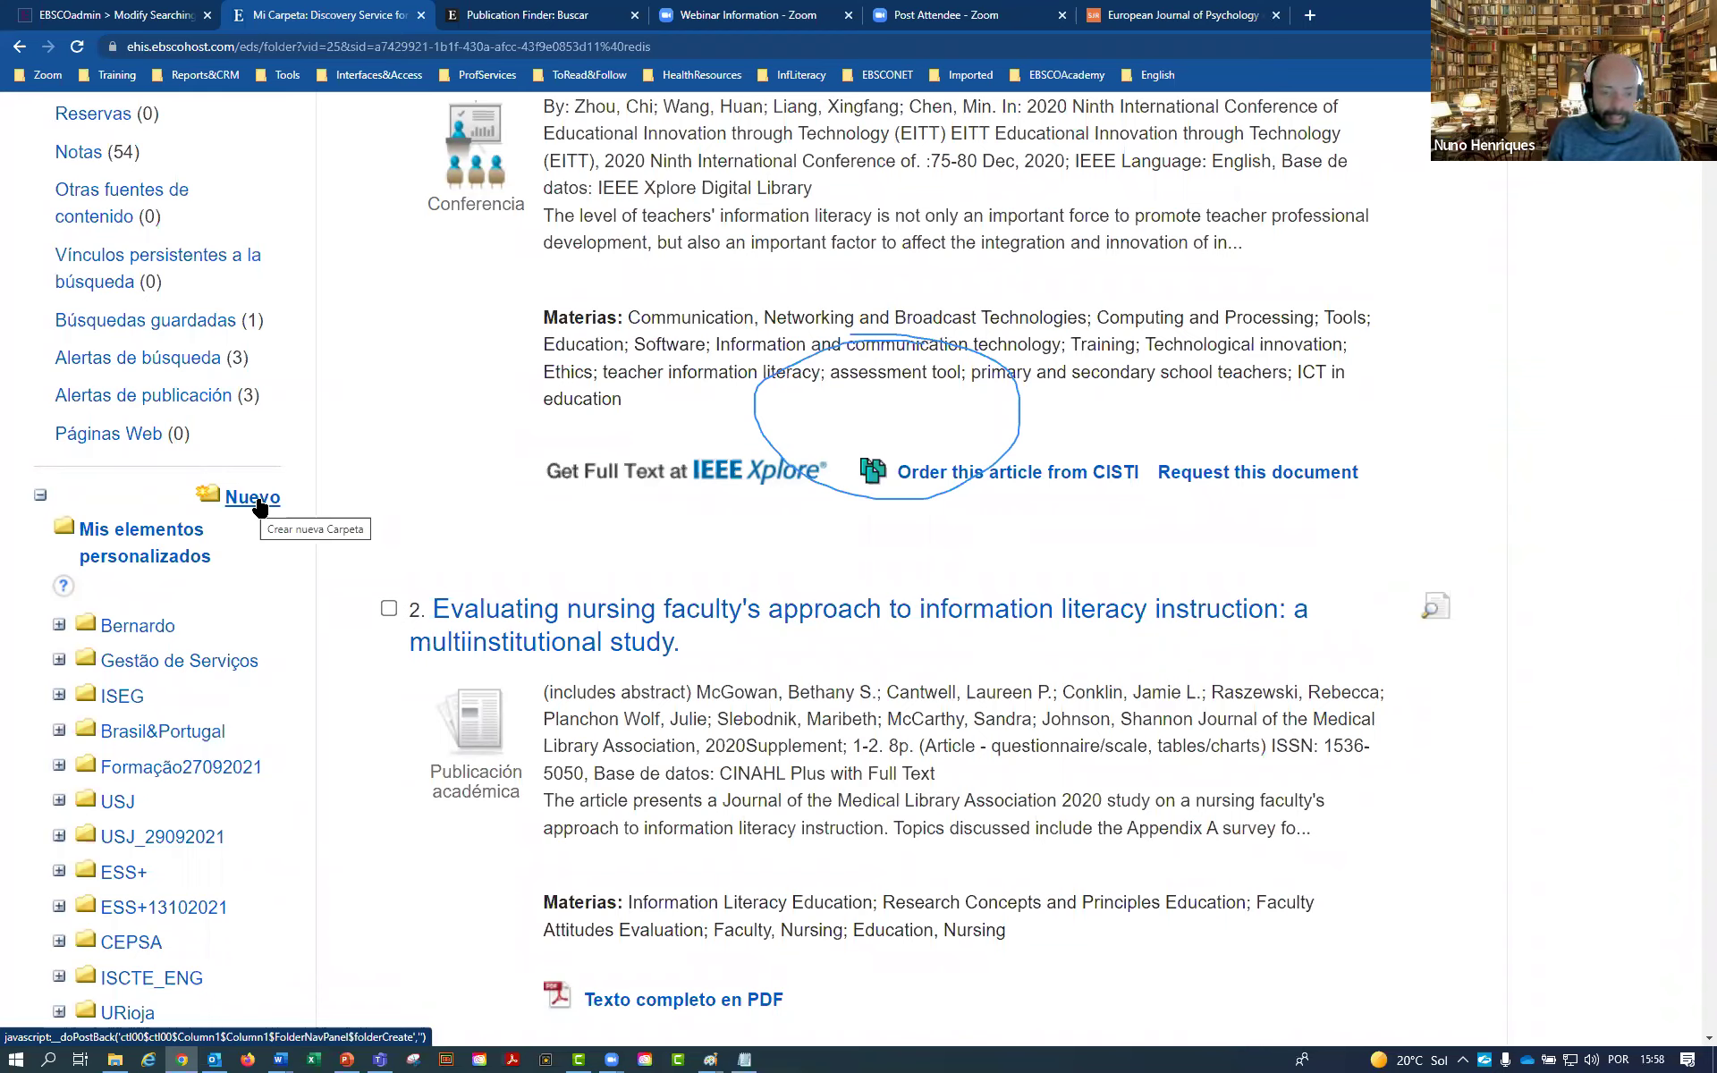
# Switch from the browser to the EBSCO mobile app mirrored in AirServer
pyautogui.press('super+d')
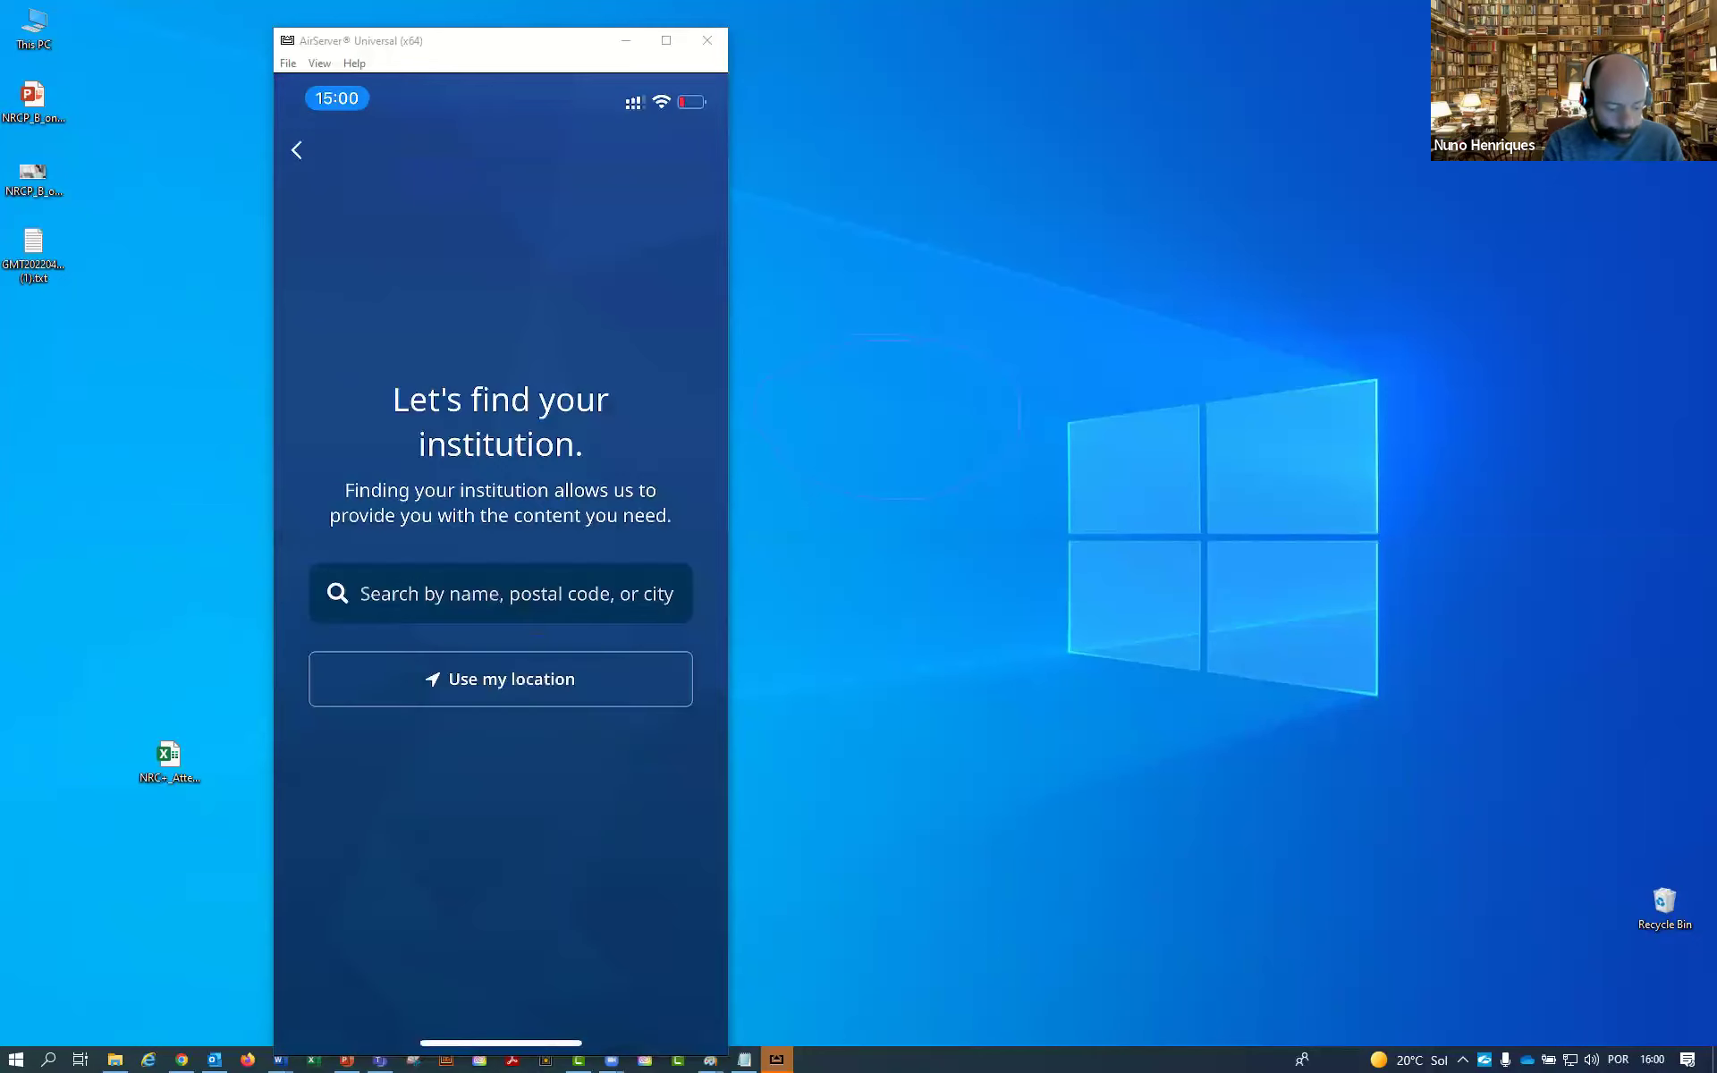
# Try to connect the institution Universidad Pontificia de Comillas, found by searching for "comillas"
pyautogui.click(501, 593)
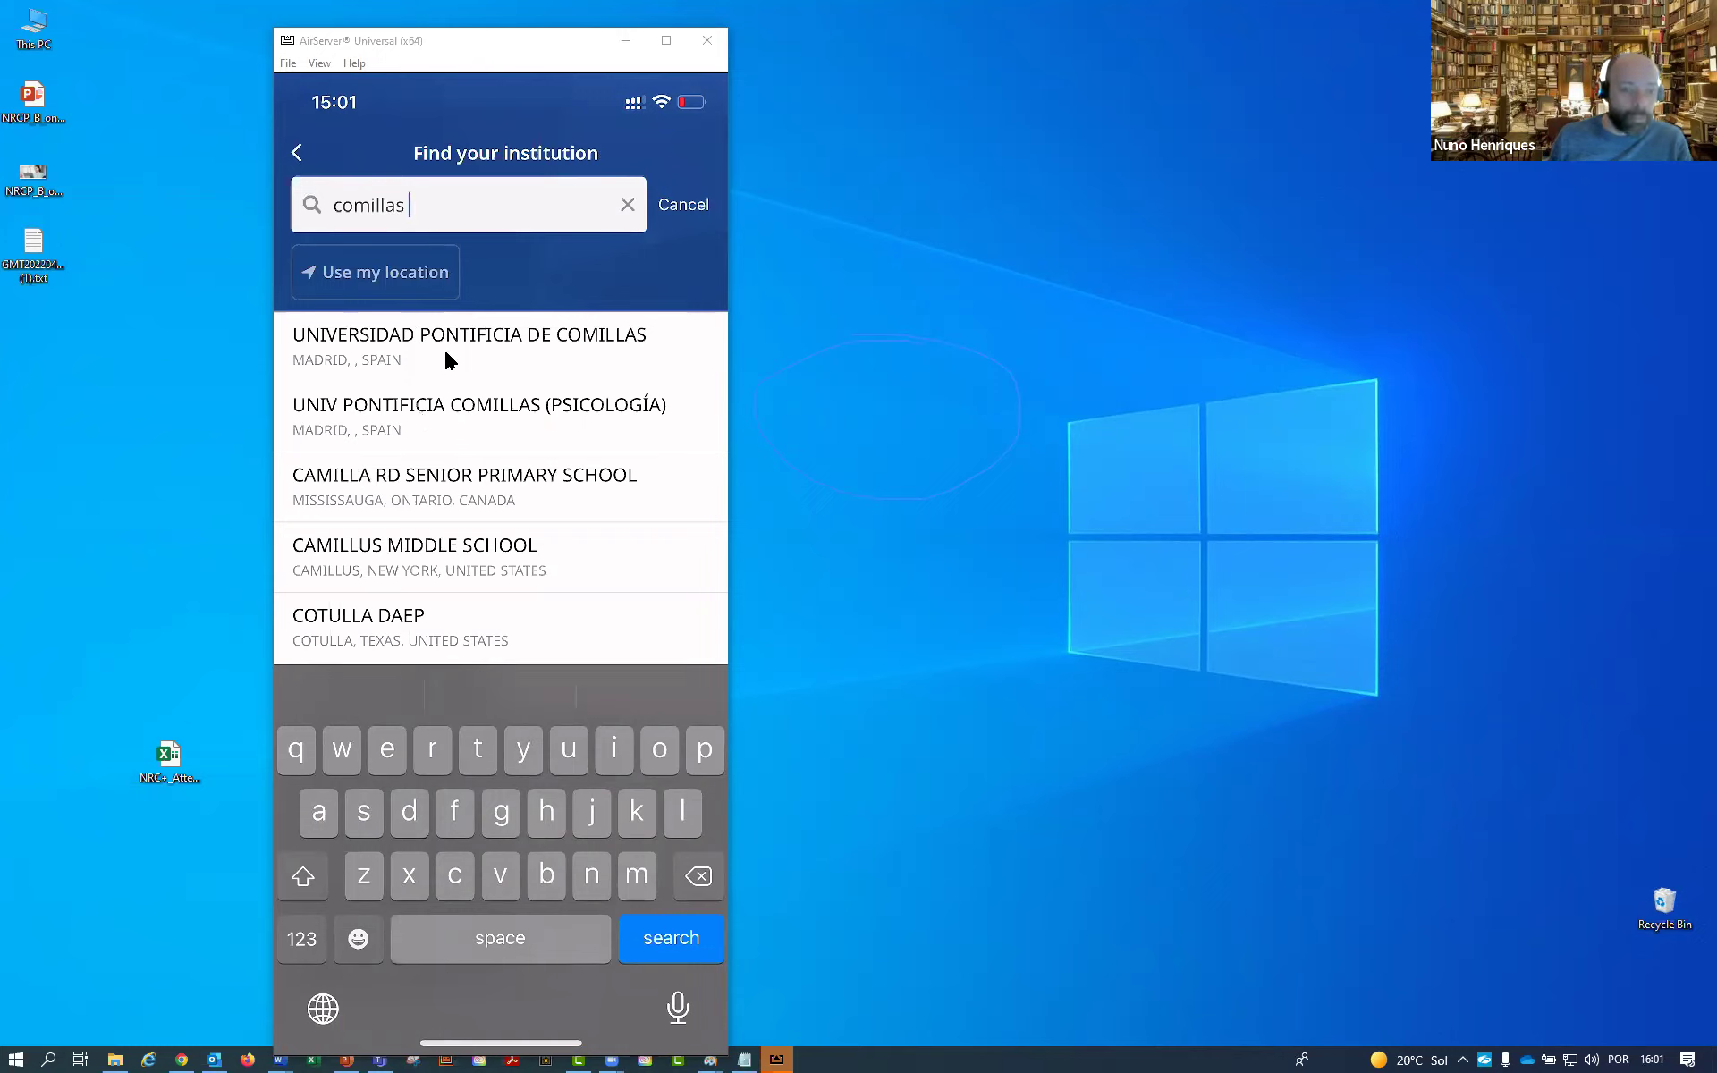
pyautogui.click(529, 383)
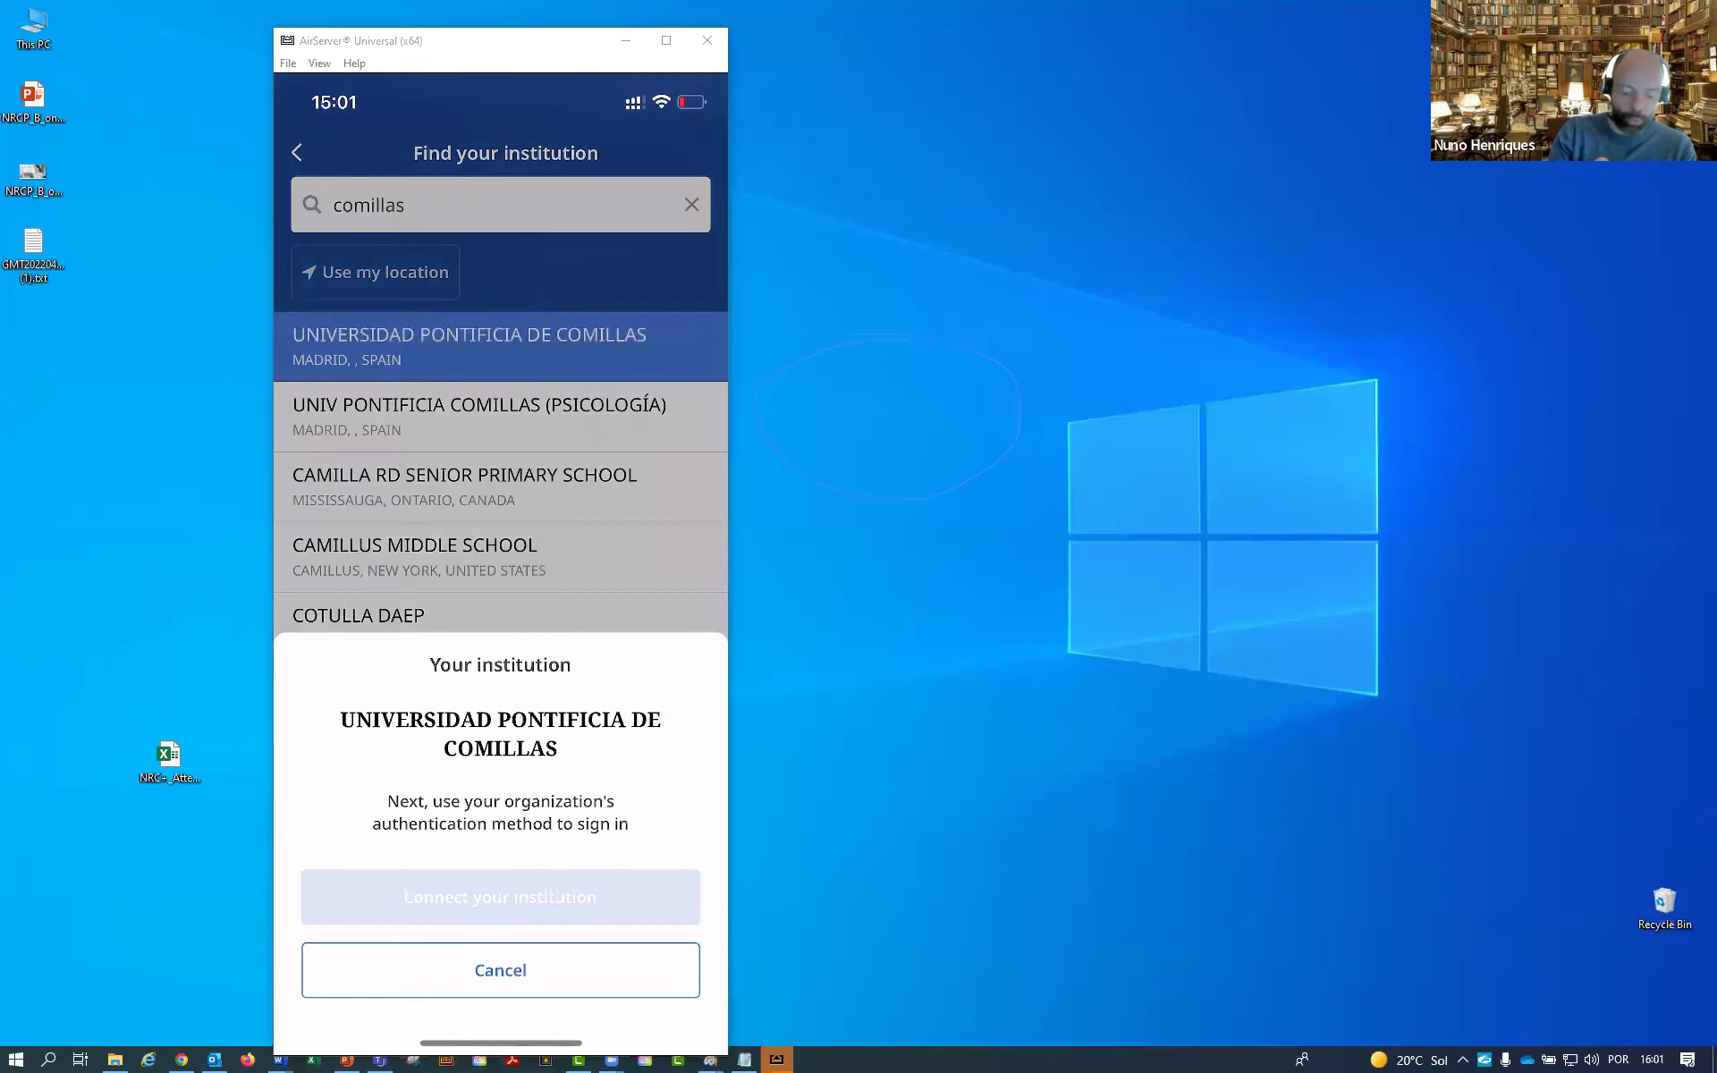
pyautogui.click(552, 895)
pyautogui.click(579, 640)
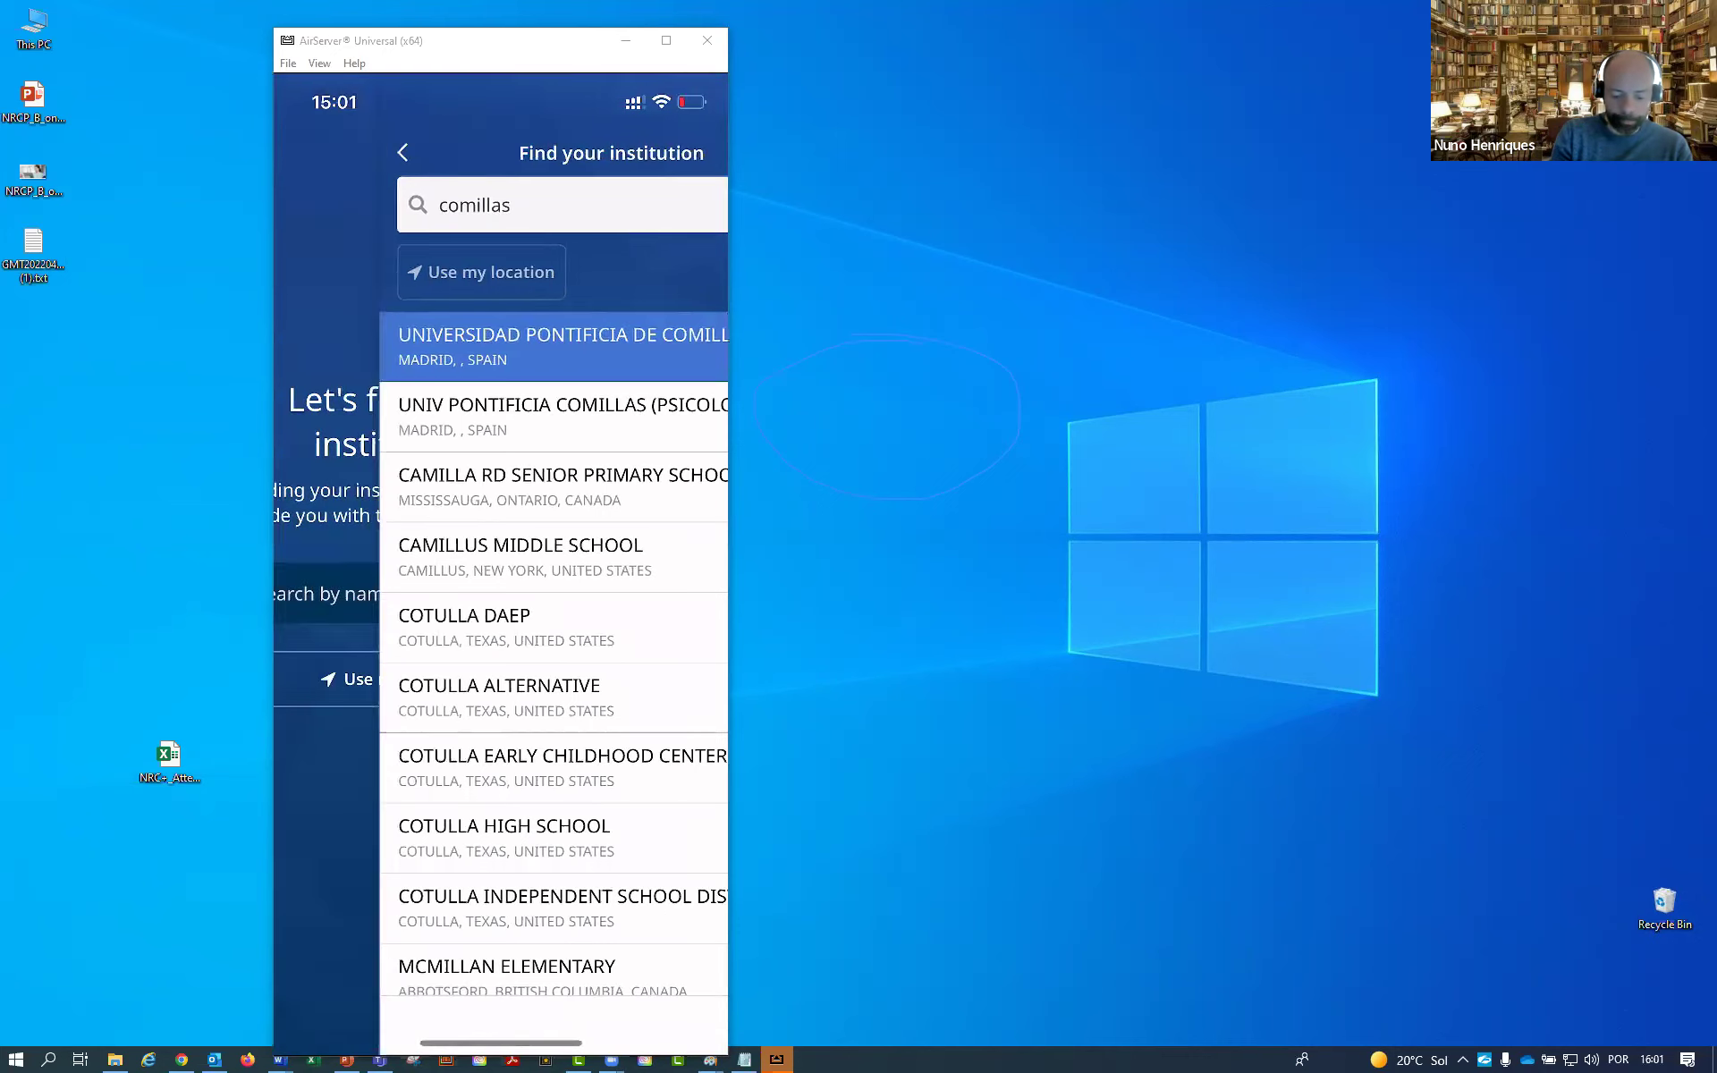
# Search the institutions for "customer success" and connect the app to Customer Success Demo
pyautogui.click(516, 594)
pyautogui.write('cu')
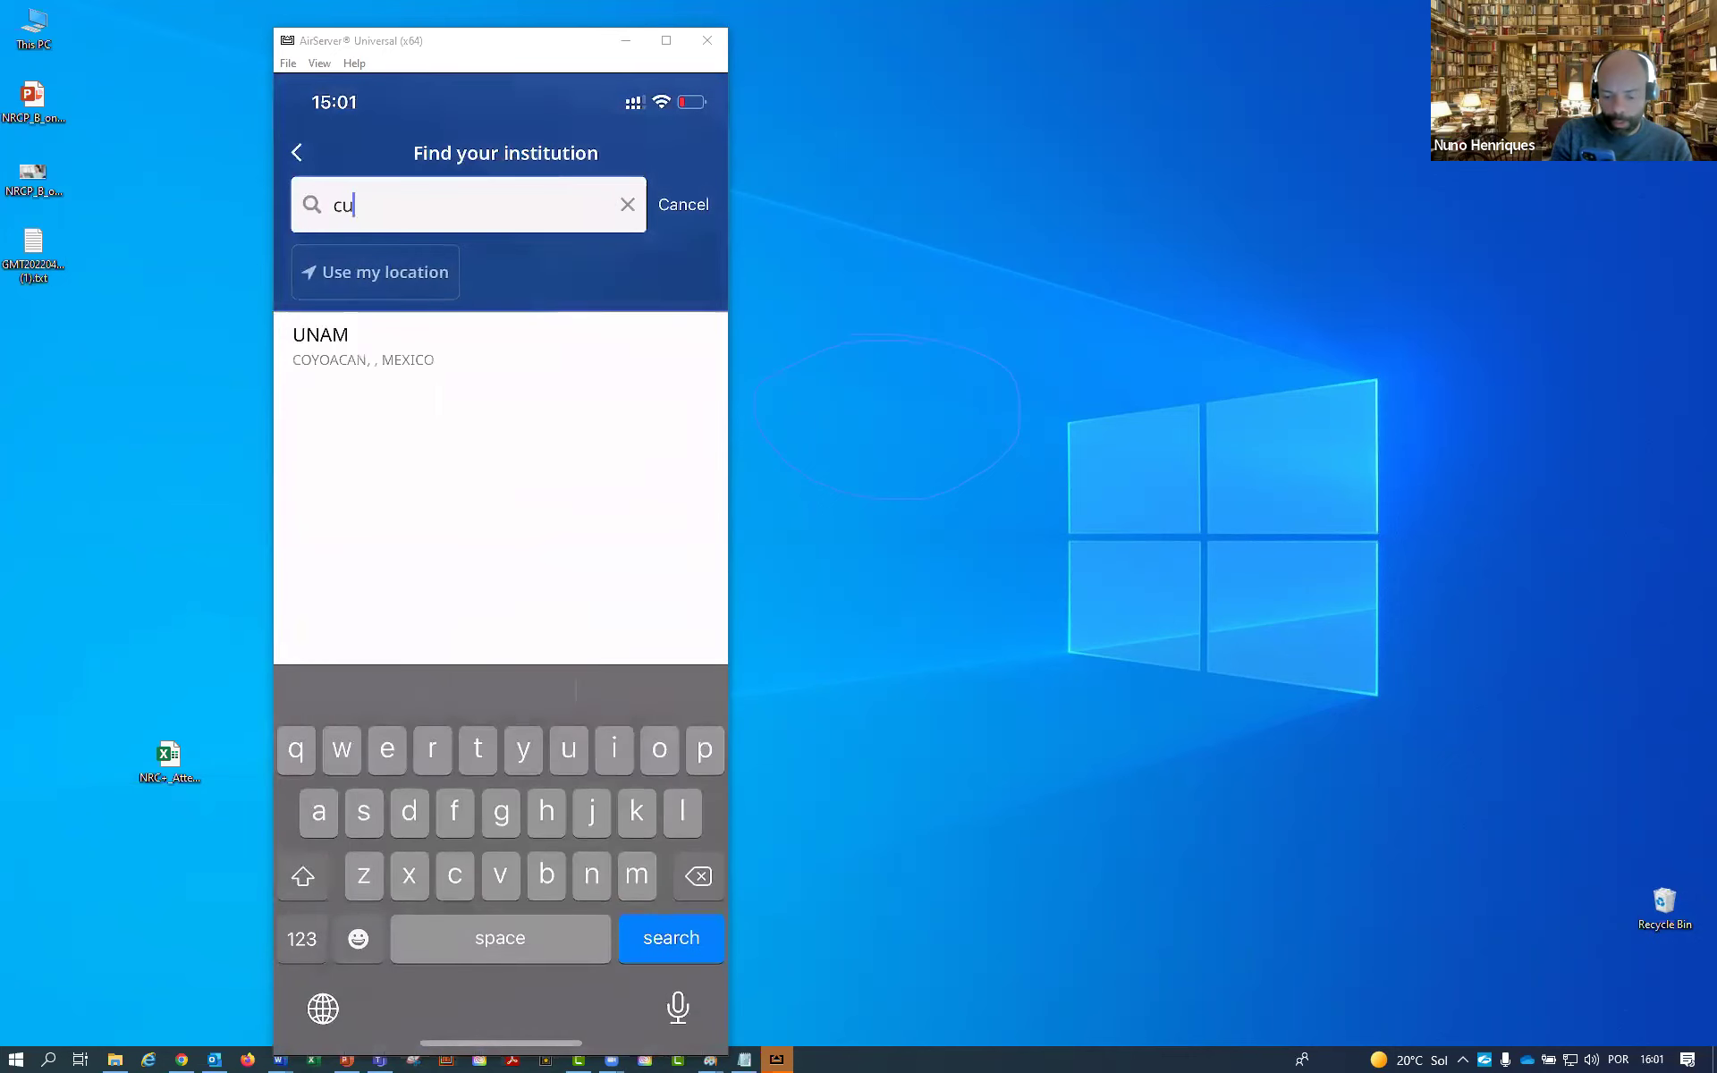
pyautogui.write('stomer su')
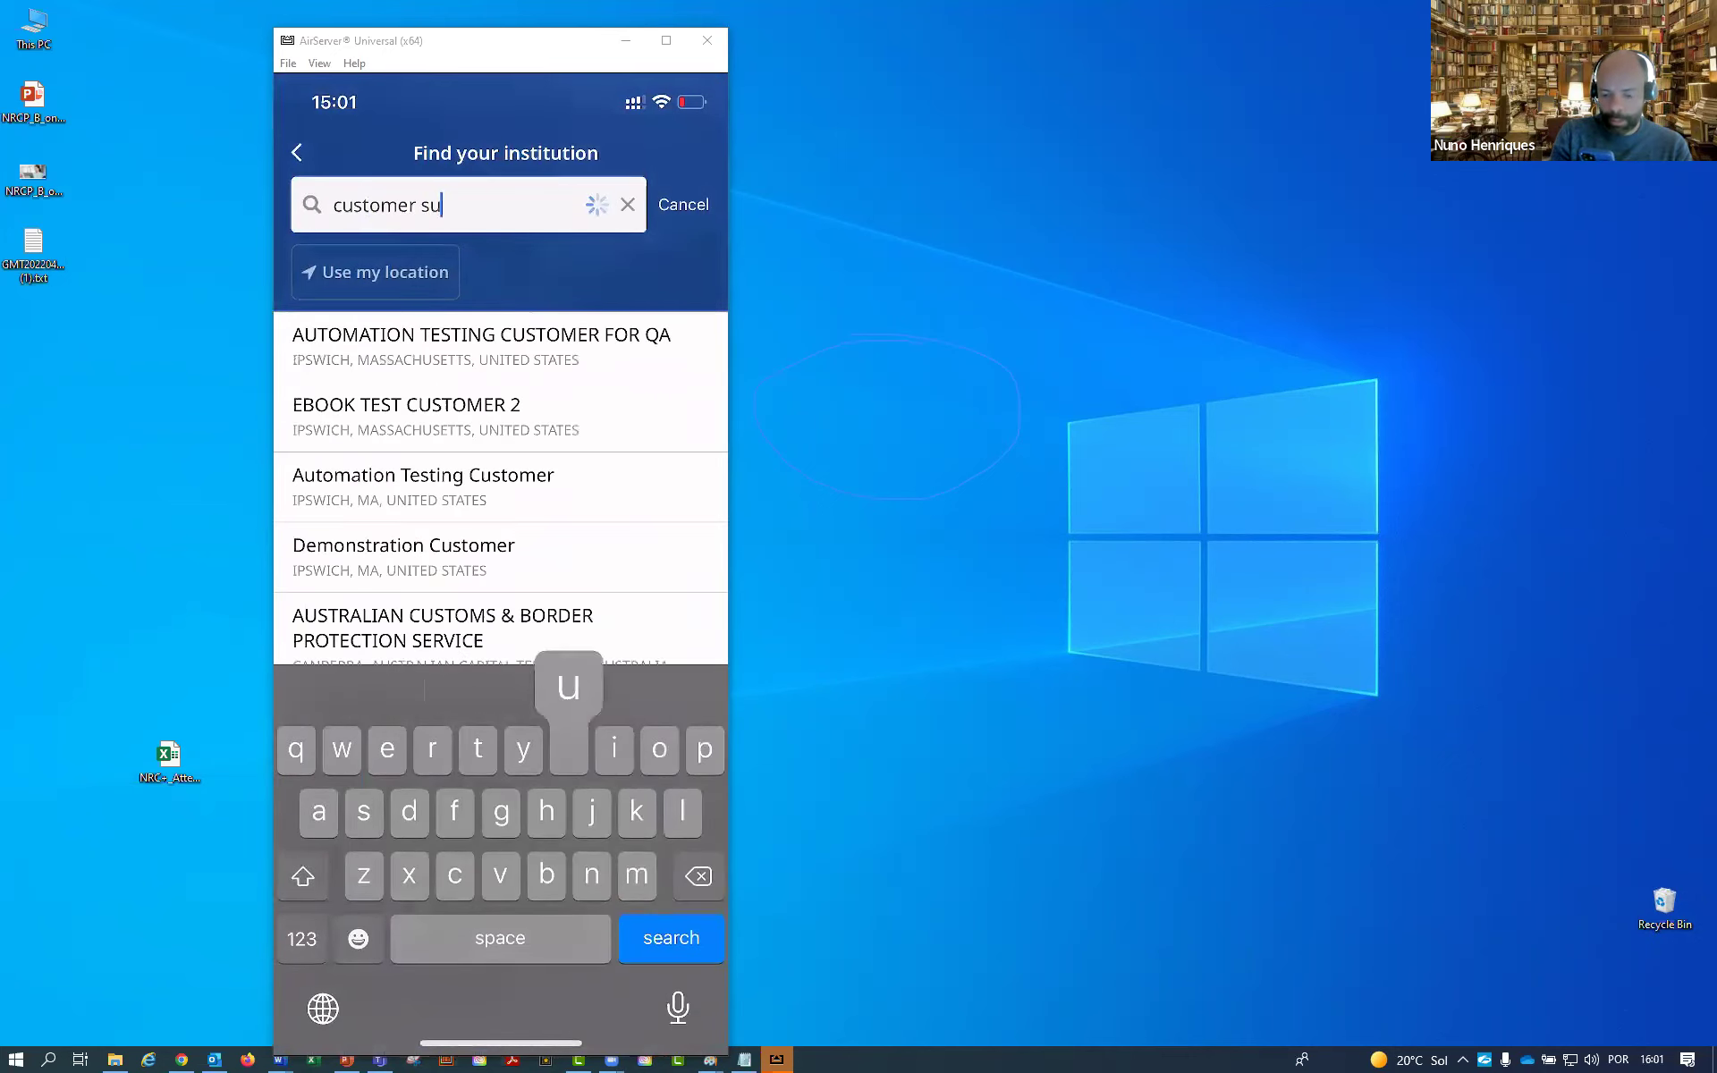
pyautogui.write('ccess')
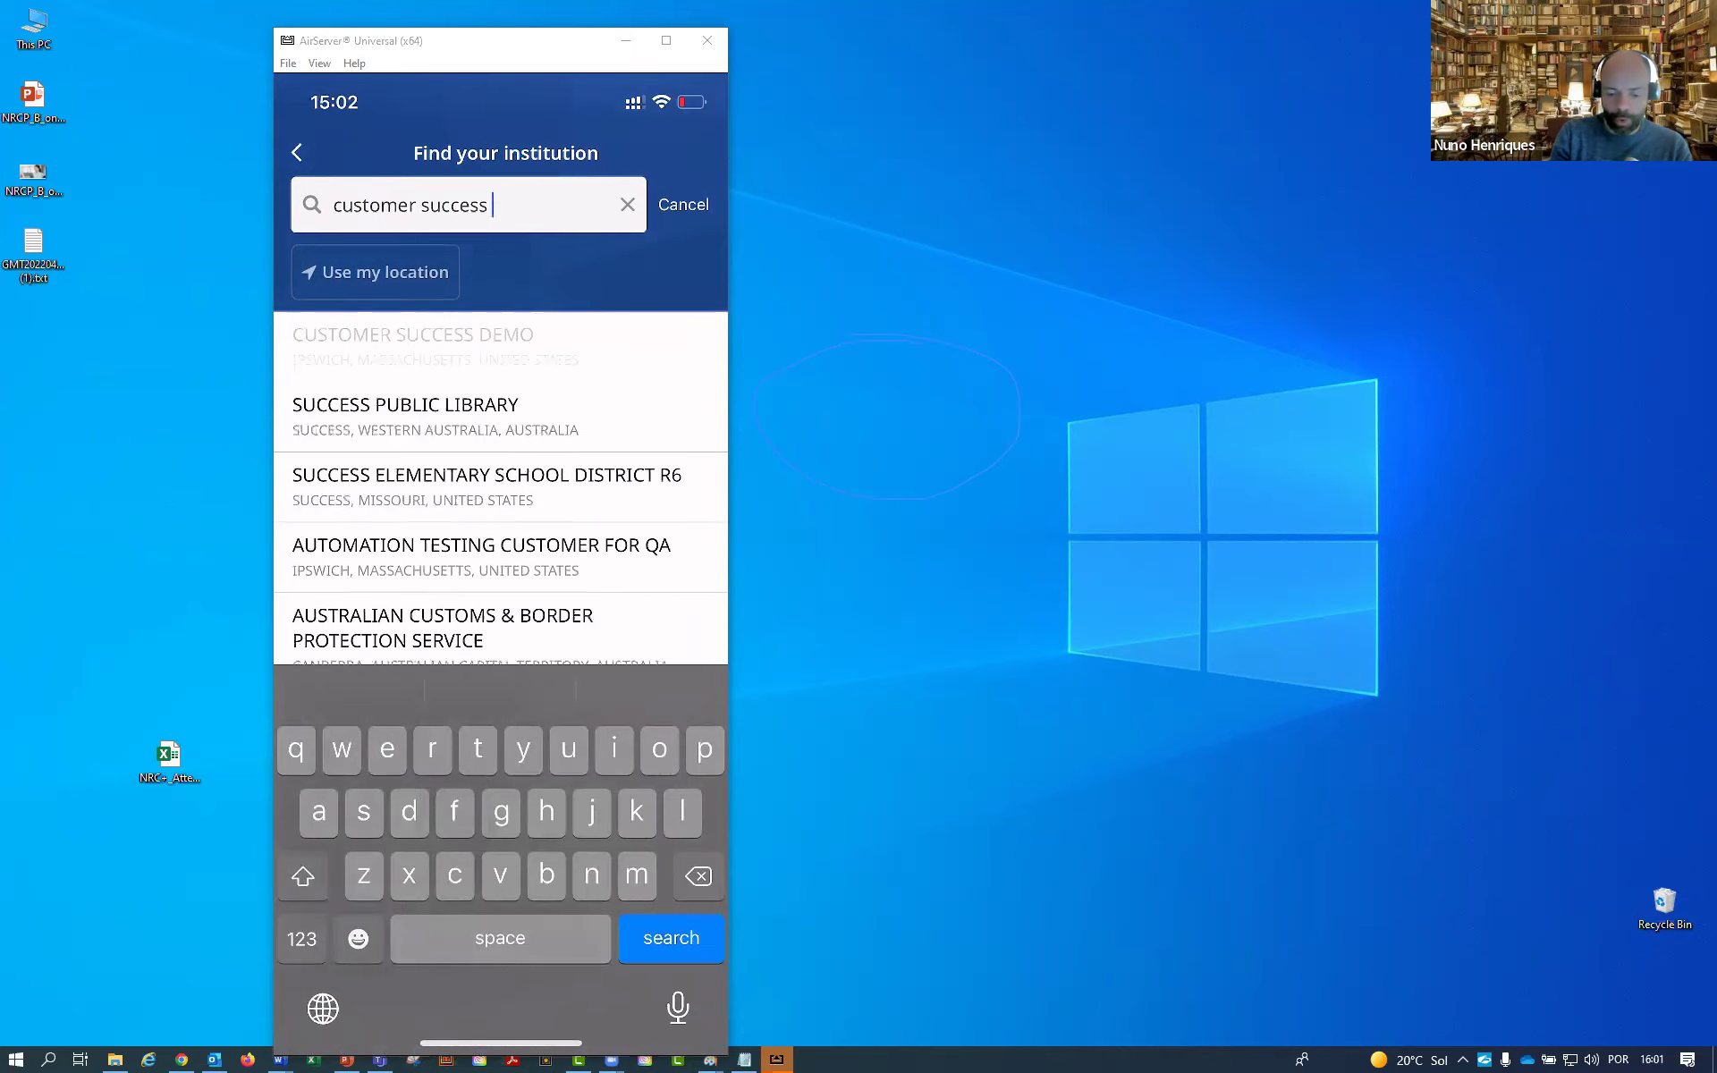
pyautogui.click(412, 347)
pyautogui.click(500, 918)
pyautogui.click(579, 641)
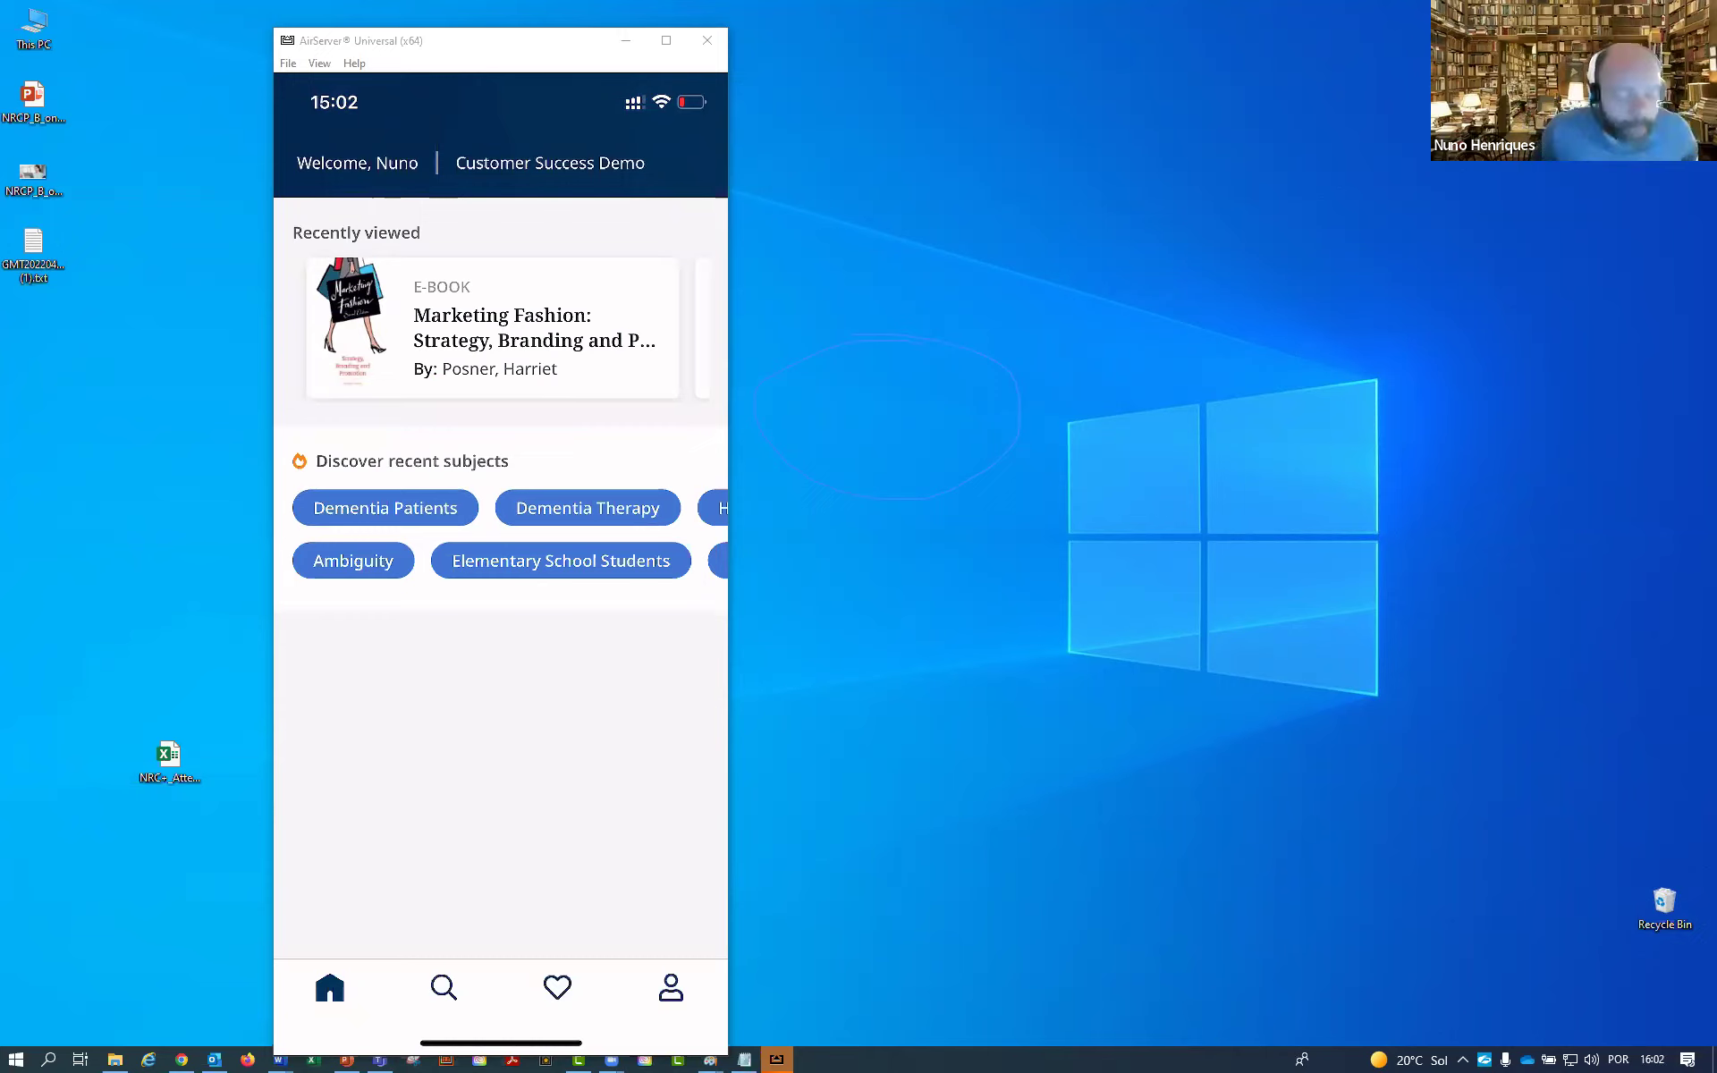
# Open the app's content search and rerun the recent search "smiling"
pyautogui.click(456, 986)
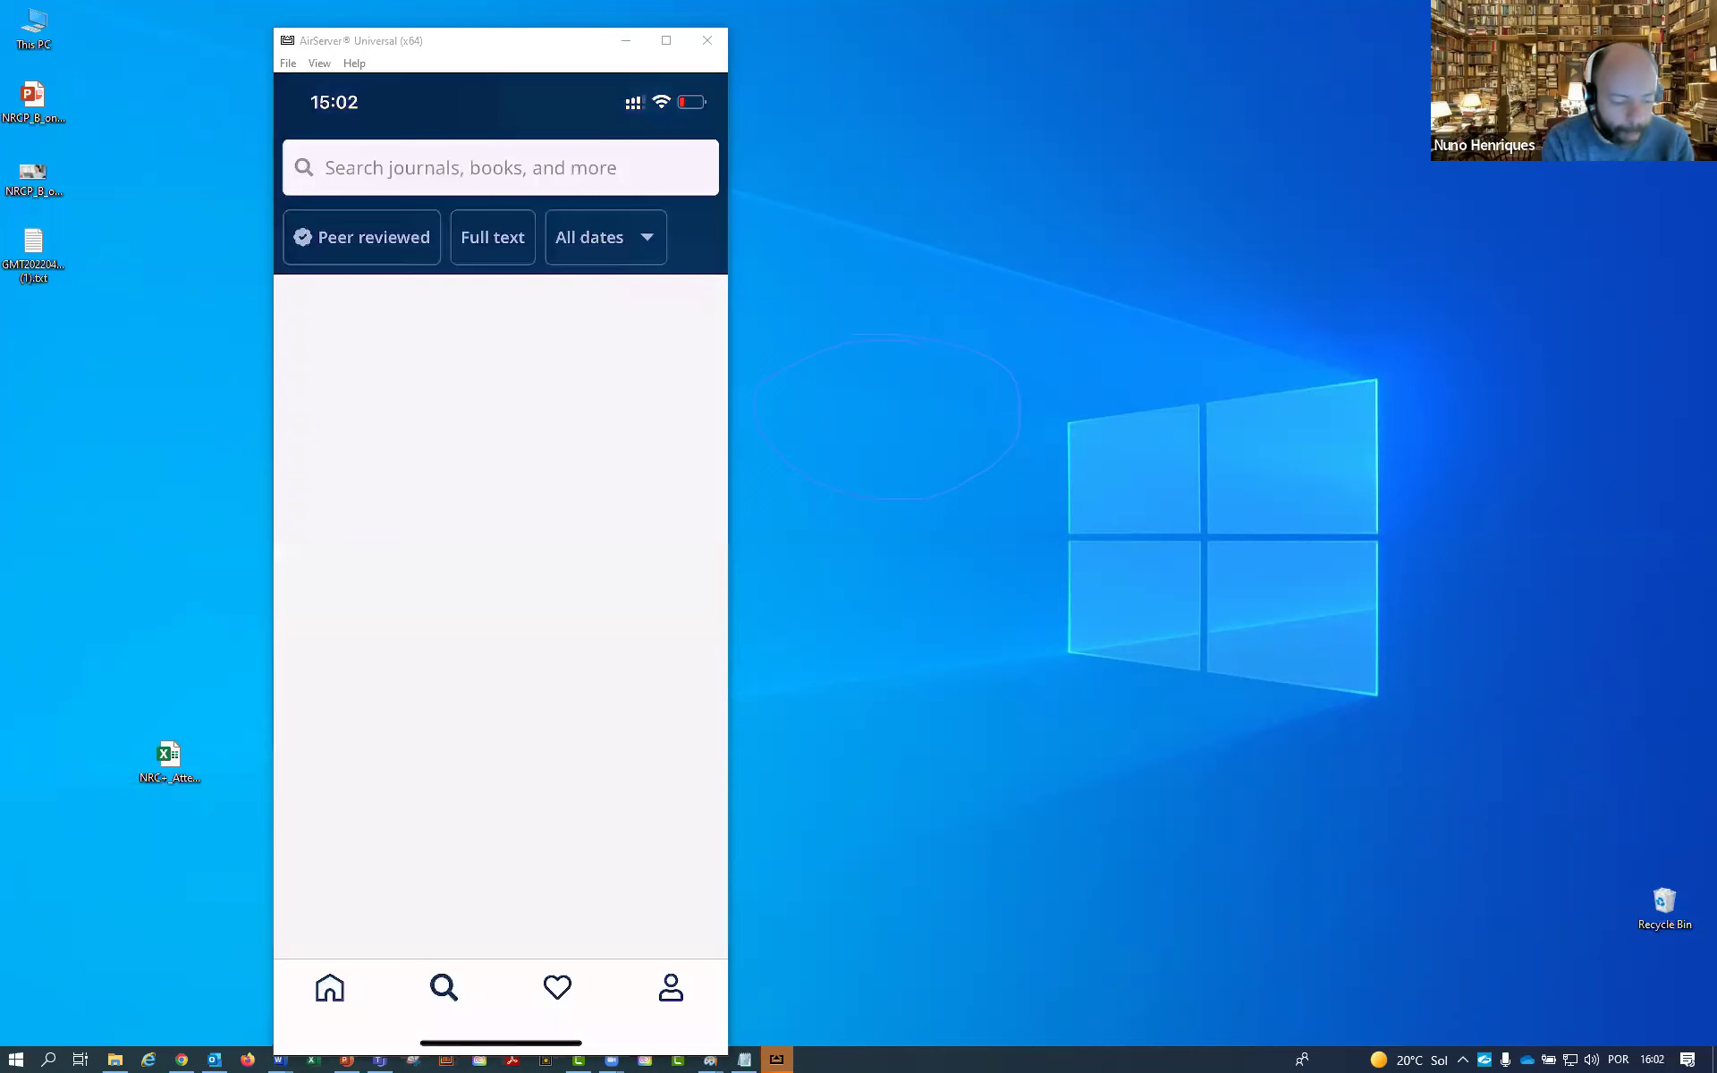
pyautogui.click(469, 167)
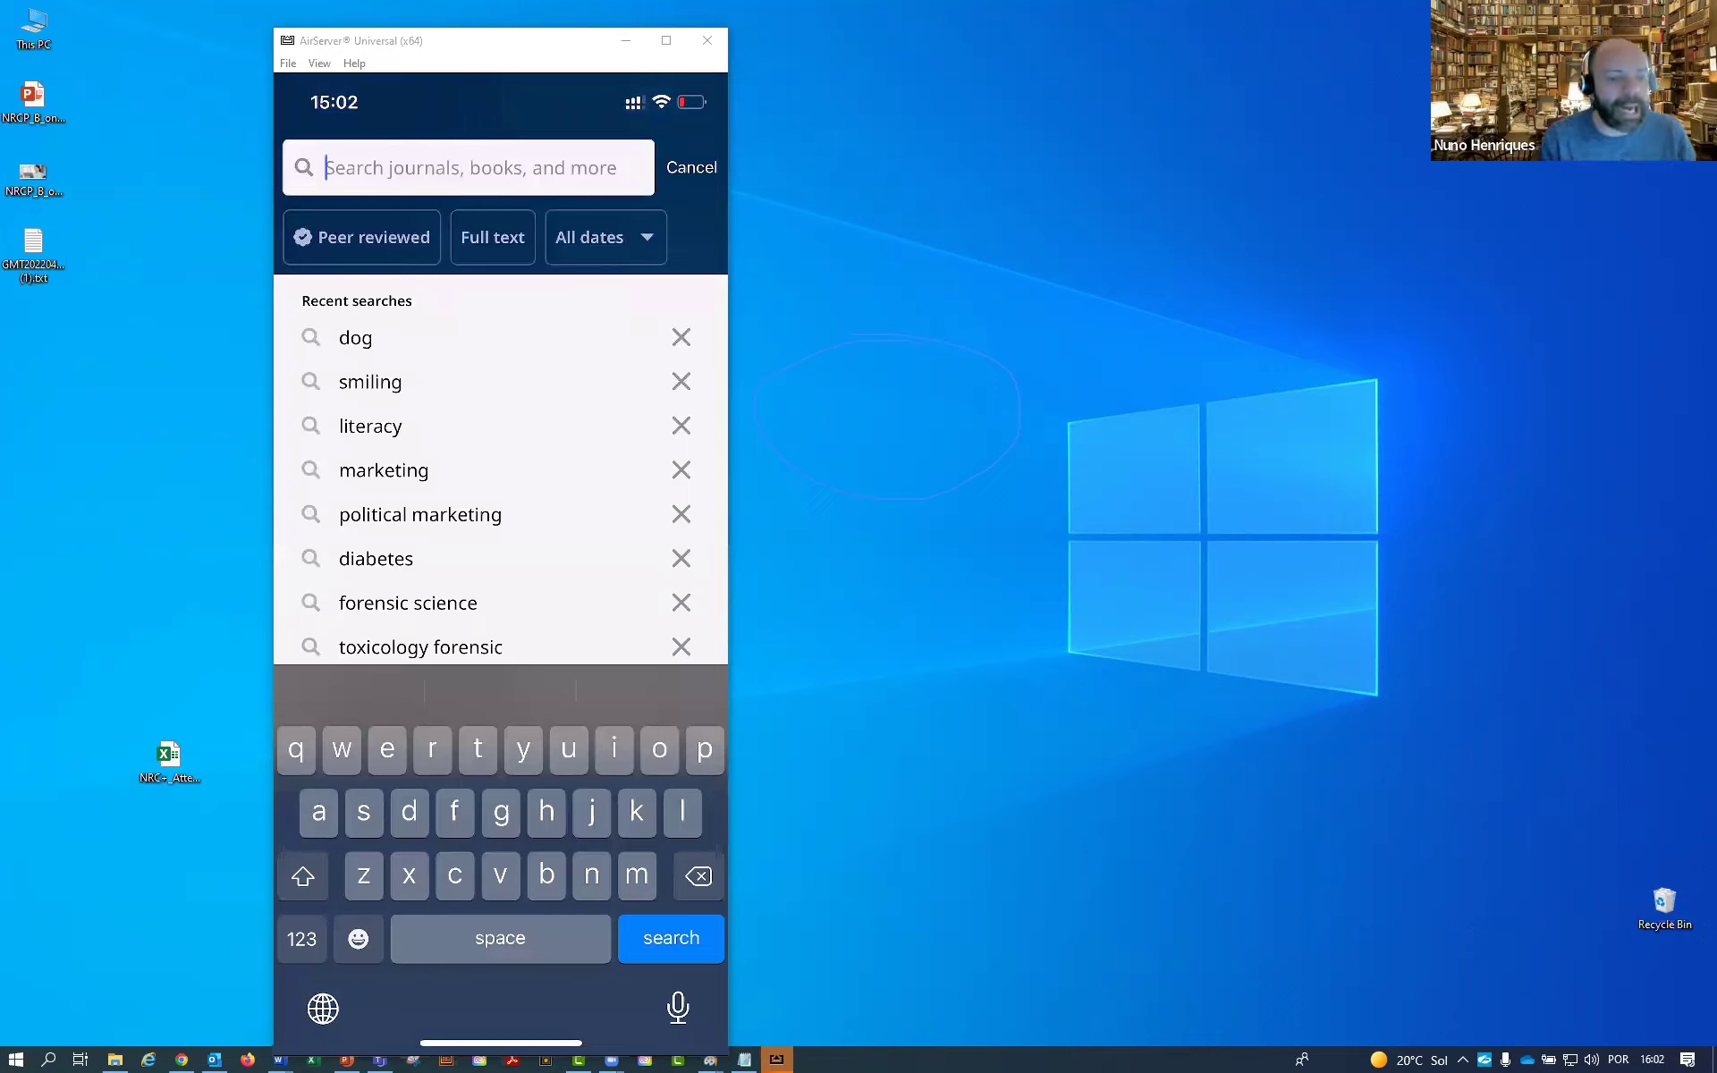
pyautogui.click(370, 382)
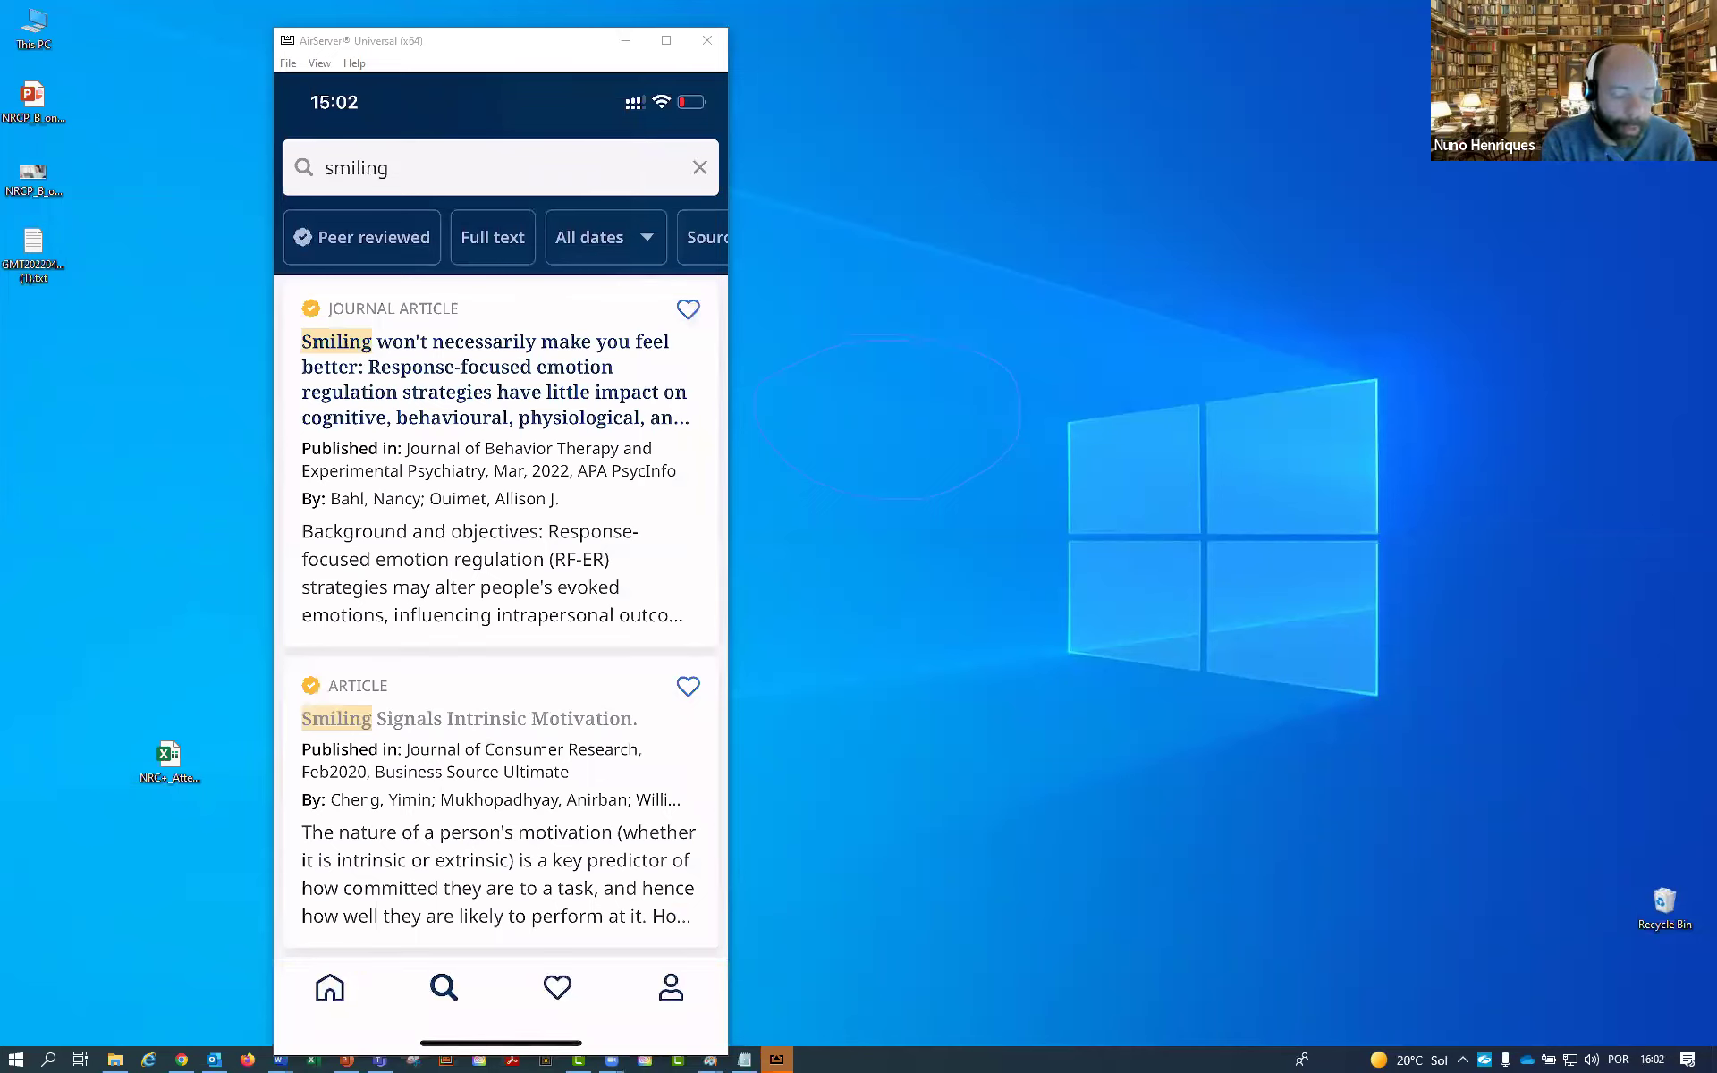
# Limit the "smiling" results to peer-reviewed, full-text items with the source type Academic Journals
pyautogui.click(362, 237)
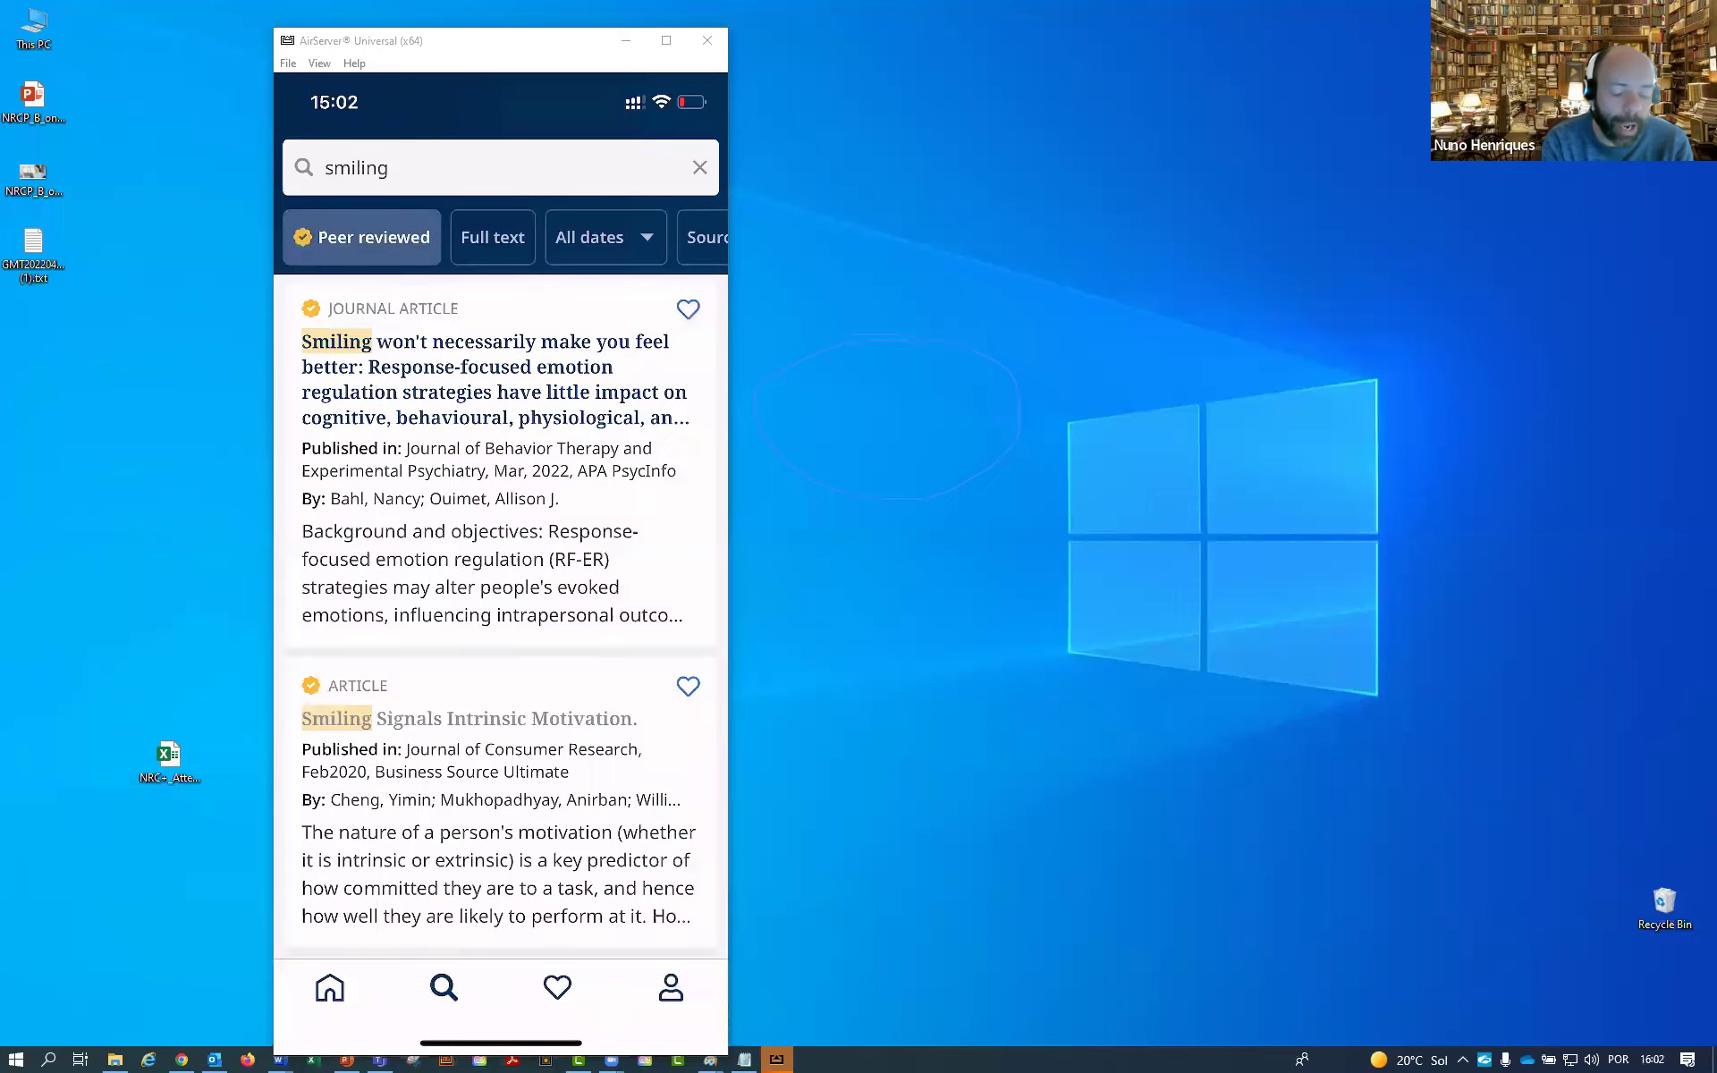
pyautogui.click(493, 237)
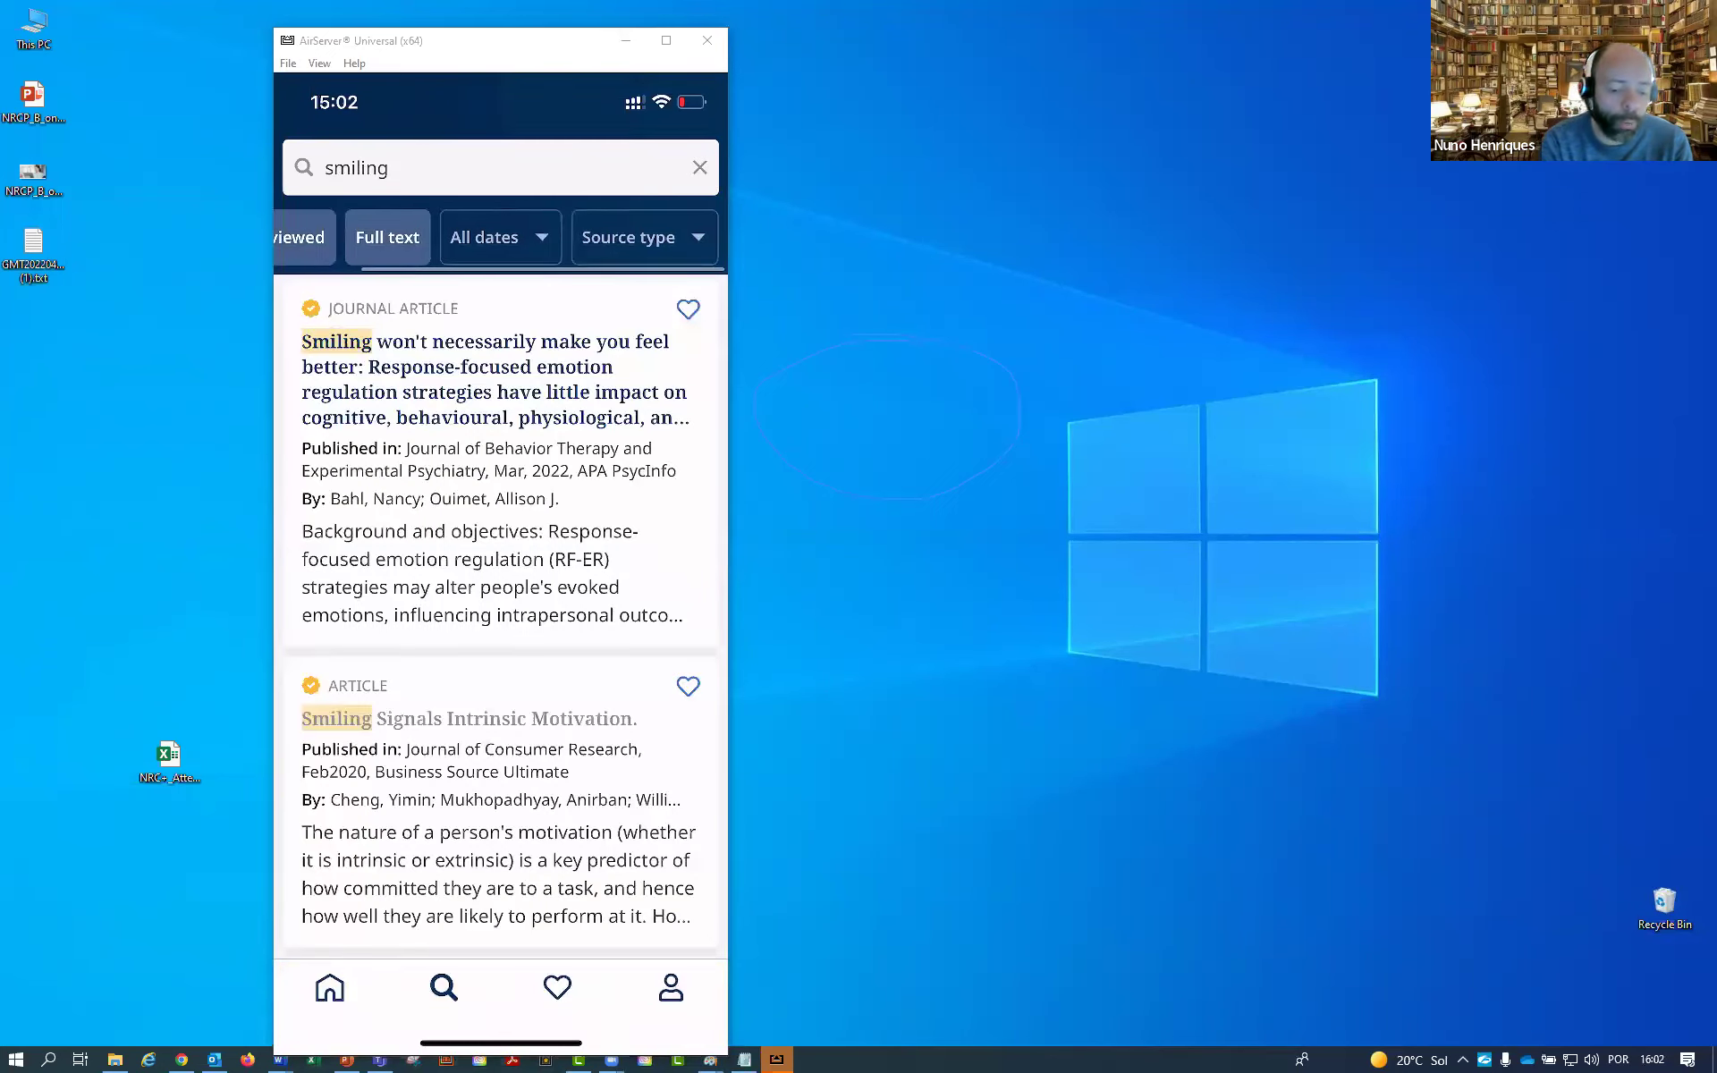
pyautogui.click(644, 237)
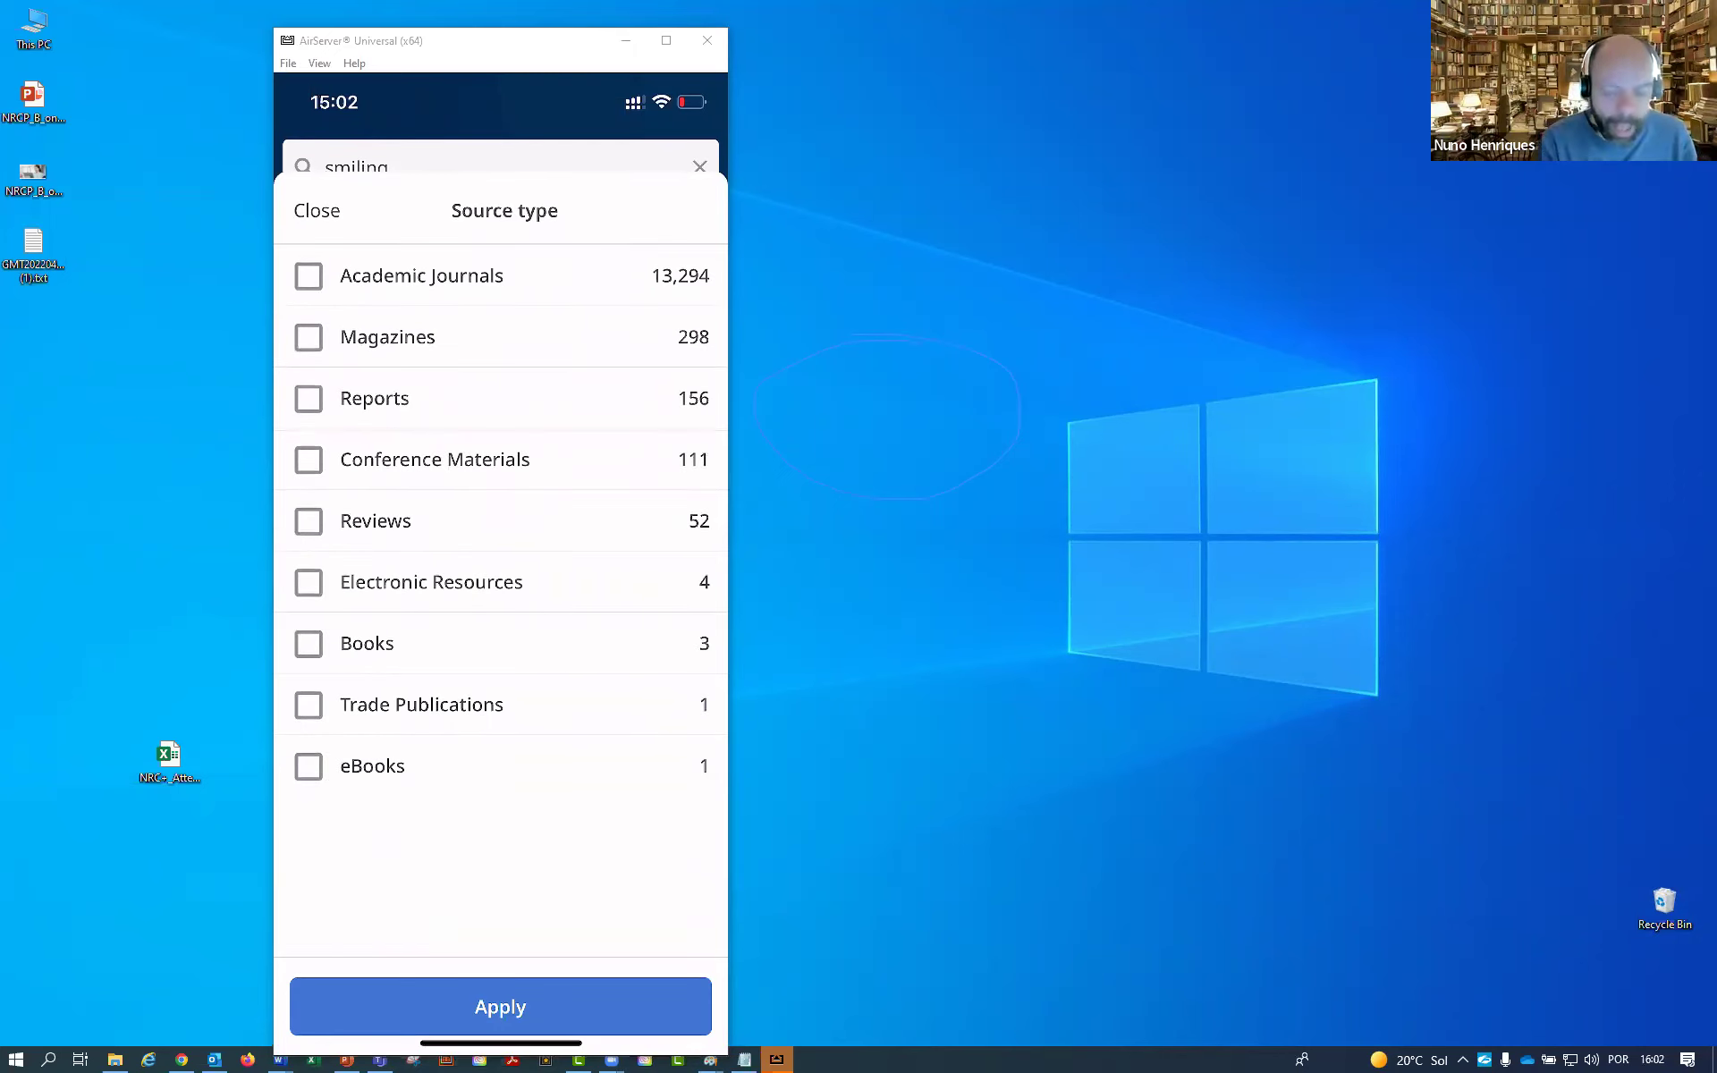
pyautogui.click(309, 276)
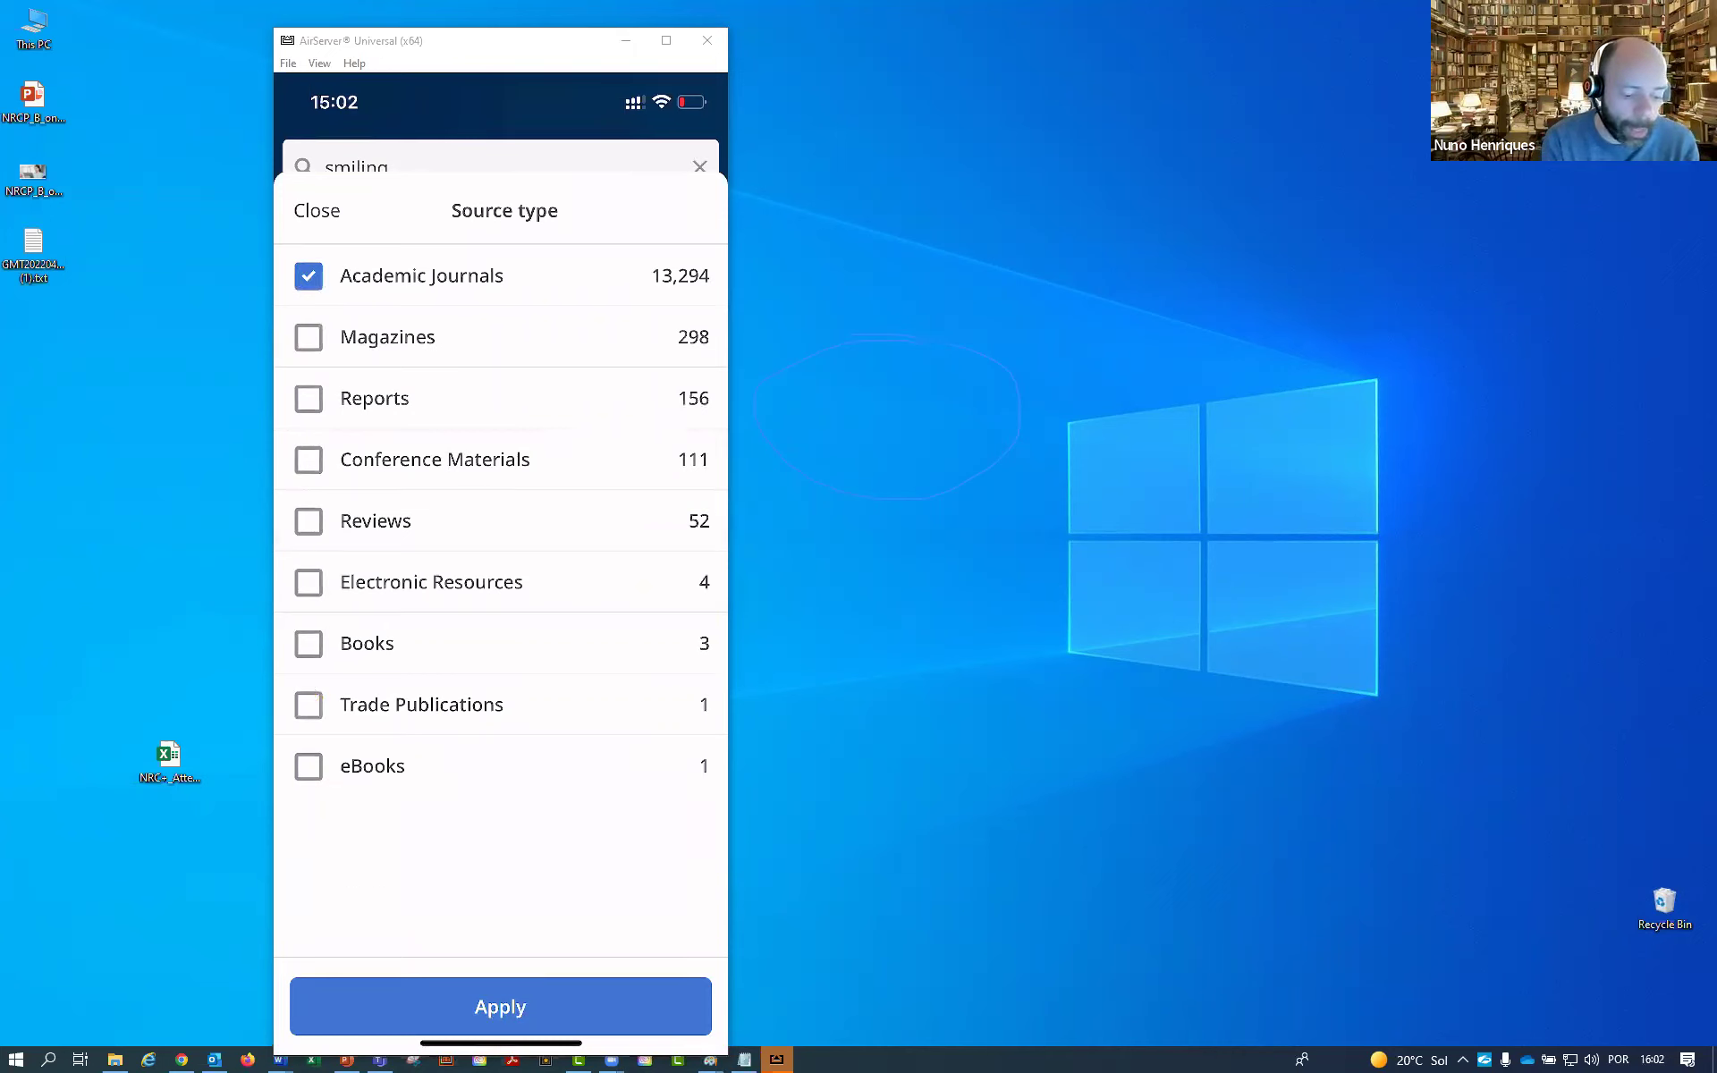
pyautogui.click(500, 1007)
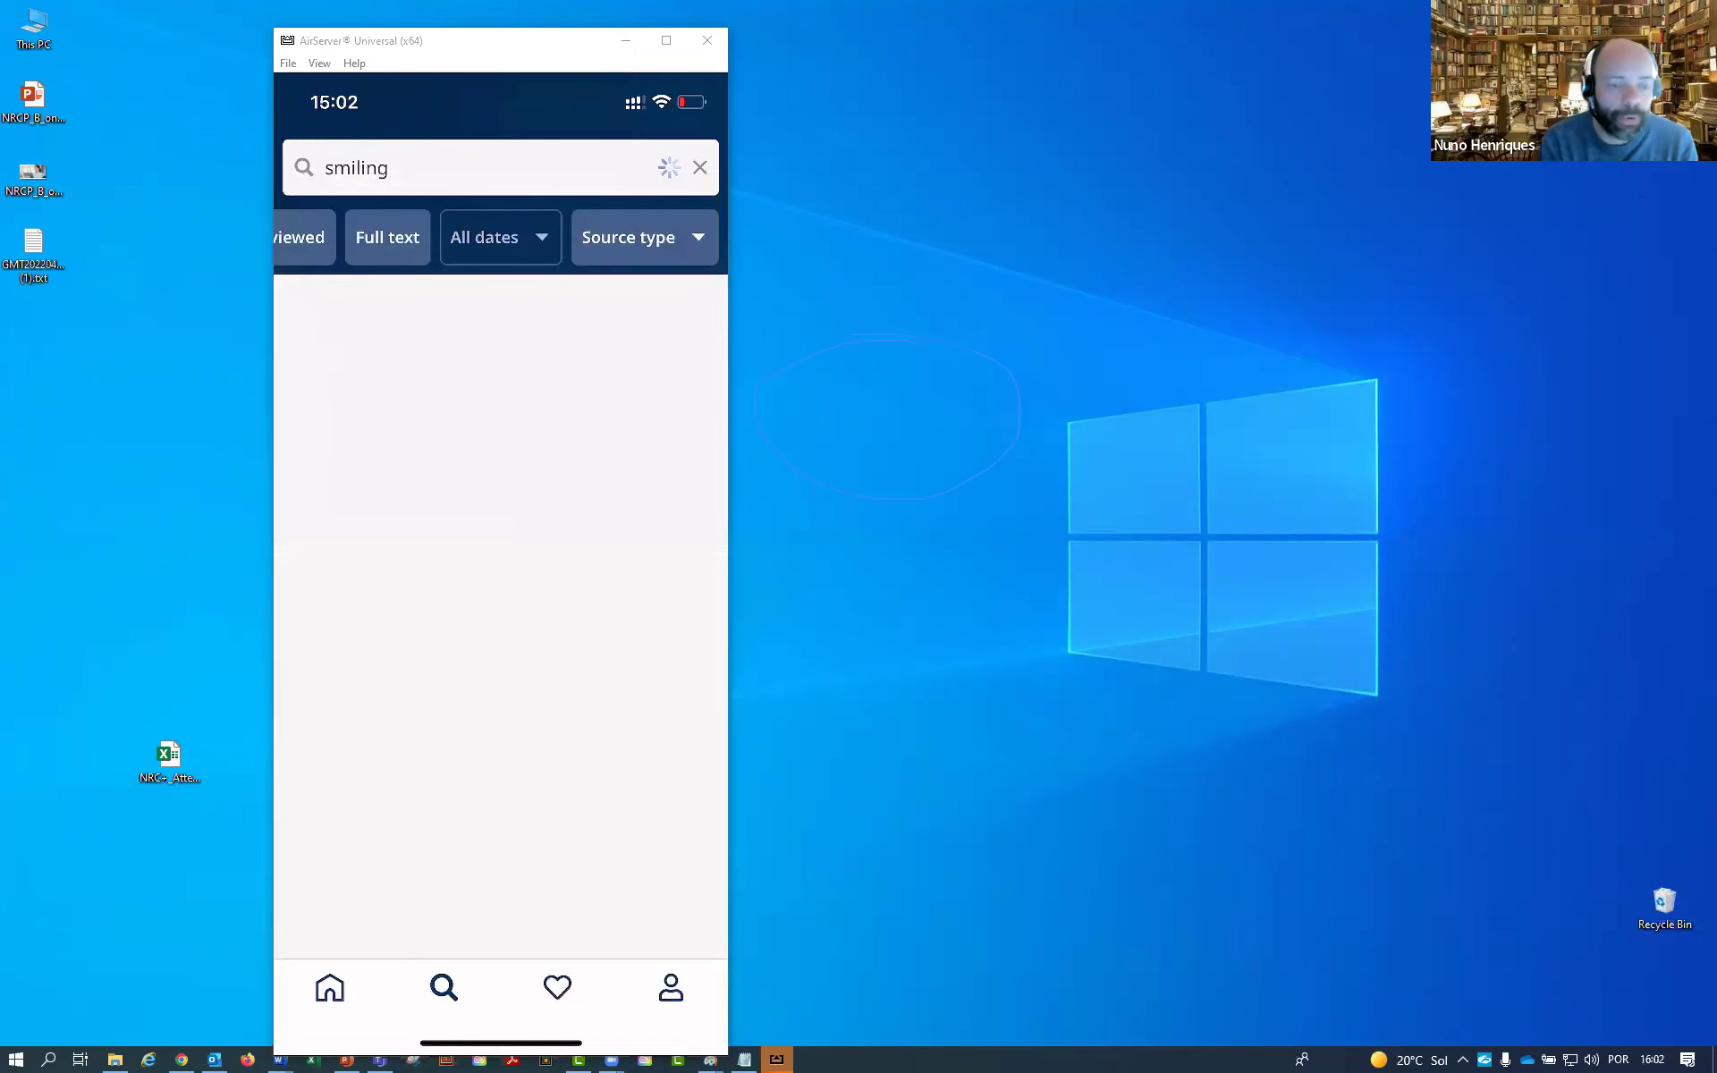